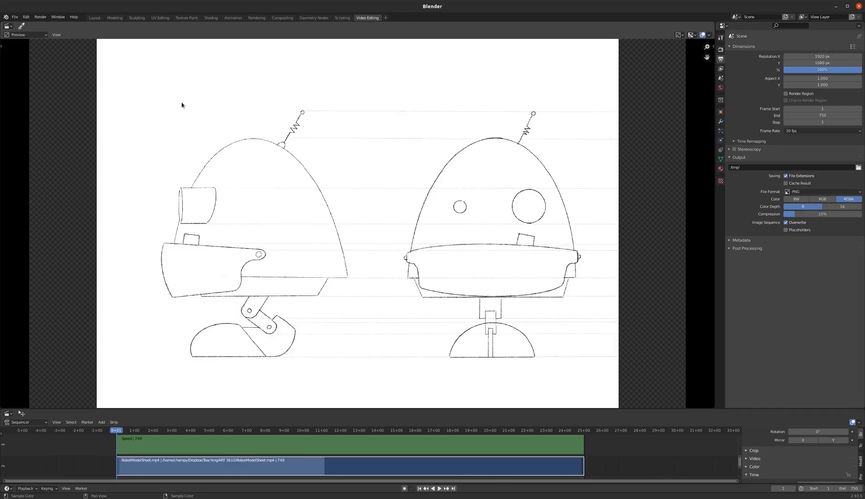
# Play a short stretch of the robot model sheet video in the sequencer and stop playback
pyautogui.click(440, 489)
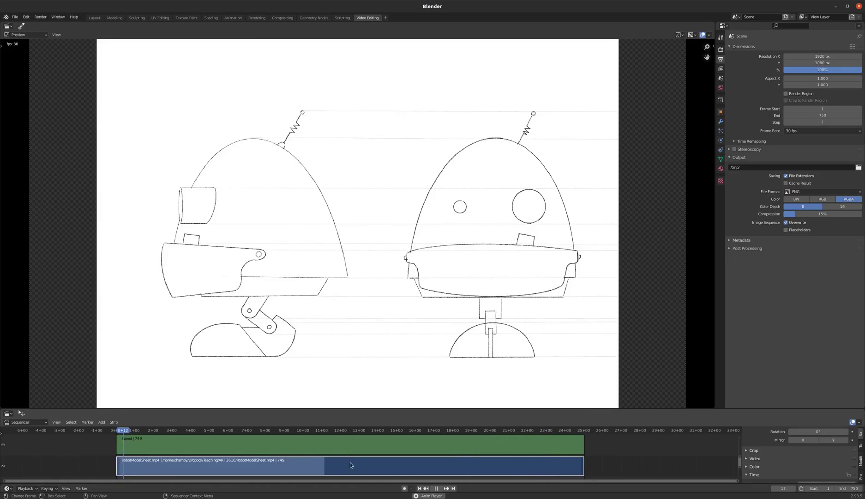
pyautogui.press('space')
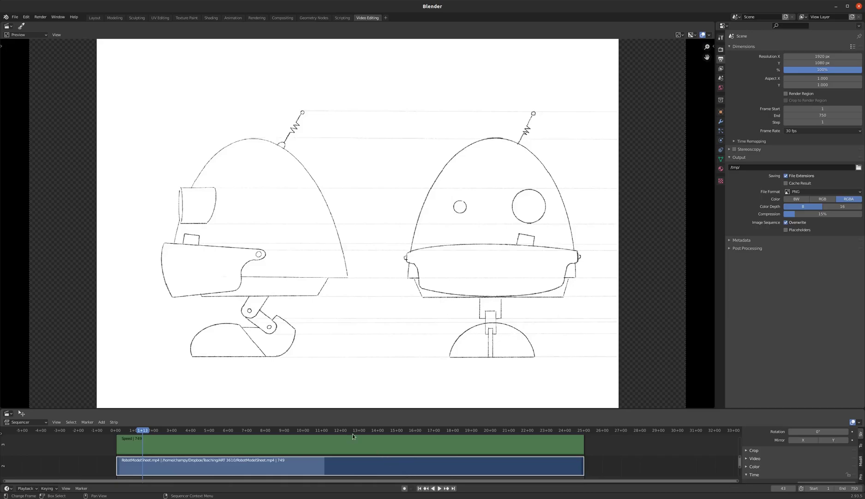
# Switch to the Layout workspace and display Character_Sintel-model-sheet.png in an Image Editor in place of the 3D viewport
pyautogui.click(98, 19)
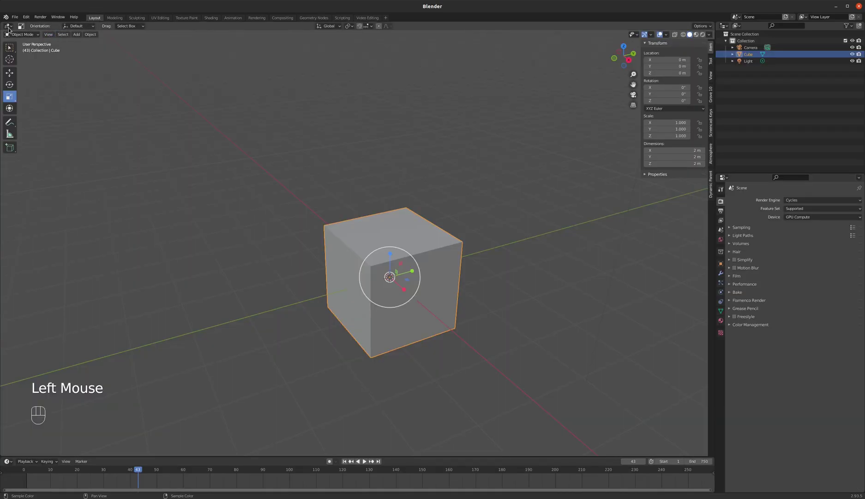
pyautogui.click(9, 26)
pyautogui.click(24, 52)
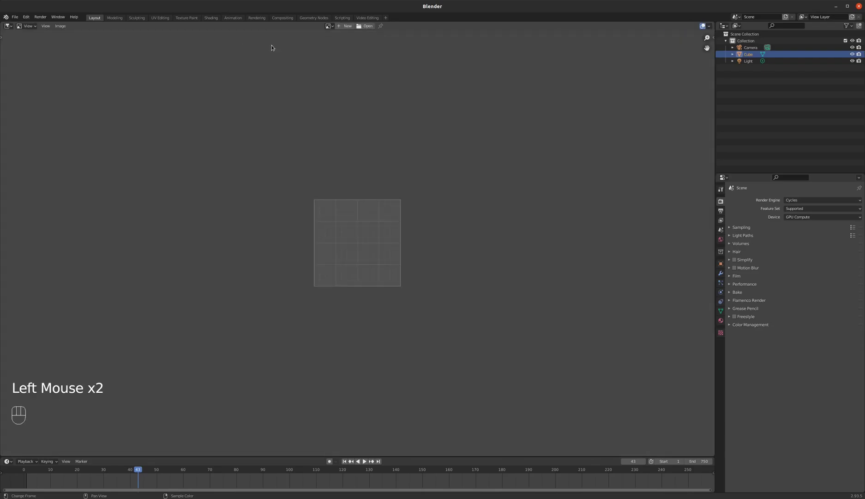
pyautogui.click(329, 27)
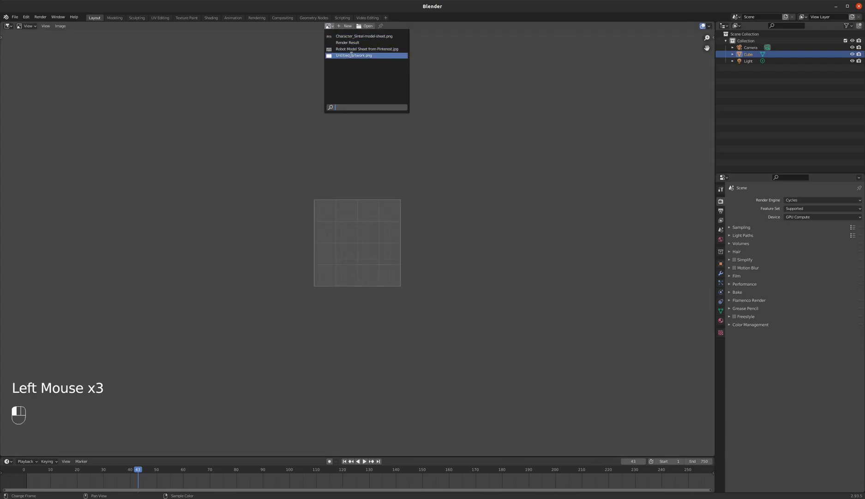
pyautogui.click(353, 36)
pyautogui.scroll(-4, 376, 254)
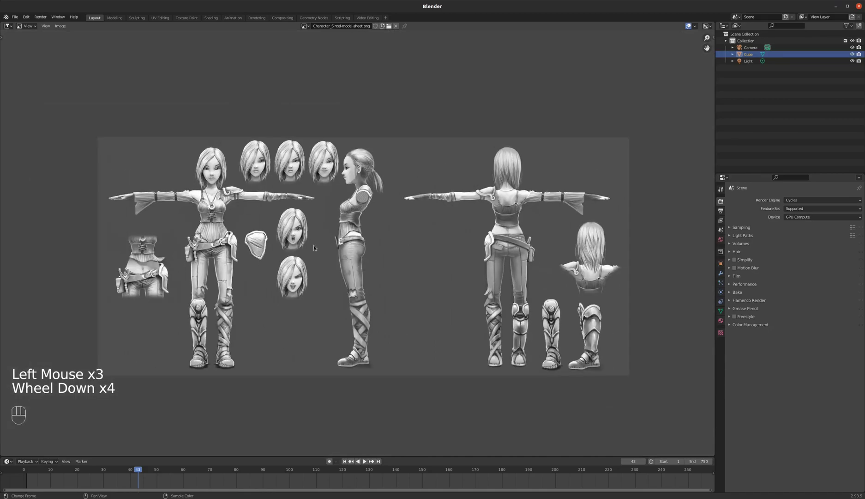
pyautogui.scroll(1, 351, 255)
pyautogui.keyDown('shift'); pyautogui.moveTo(367, 241); pyautogui.dragTo(355, 197, button='middle'); pyautogui.keyUp('shift')
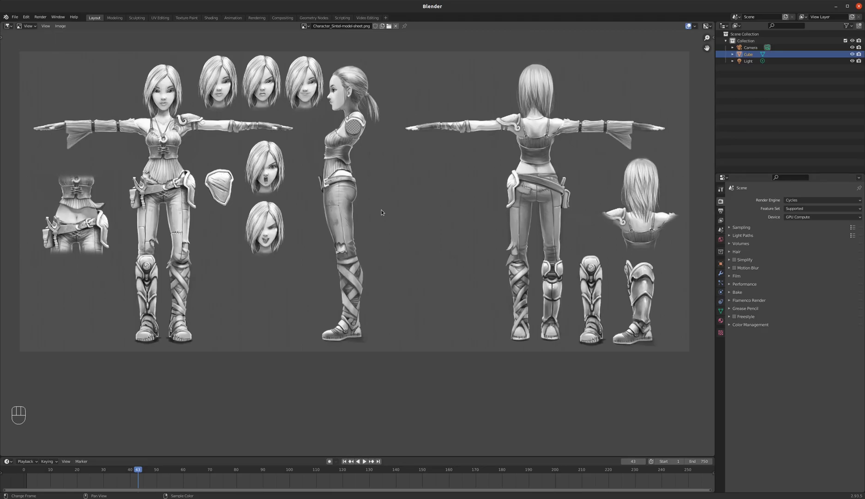
# Examine the hip armour plate and shoulder guard details on the character model sheet, comparing the separate plate drawing with the front view
pyautogui.scroll(8, 215, 179)
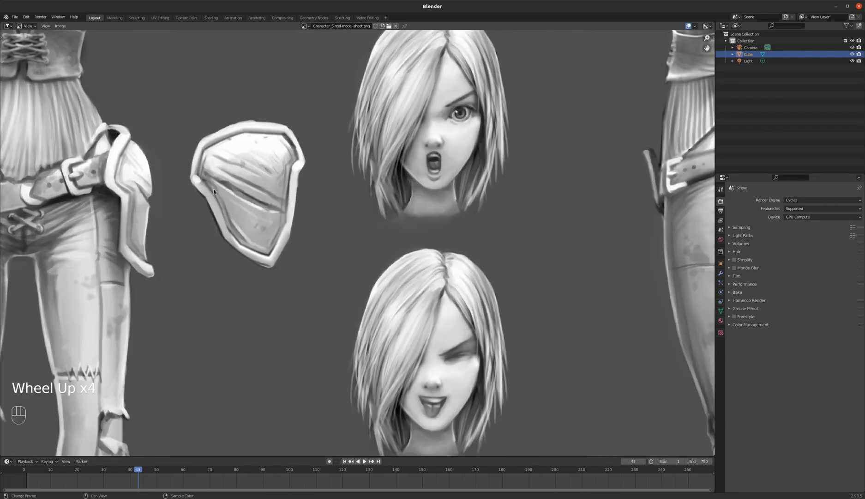
pyautogui.scroll(-1, 272, 184)
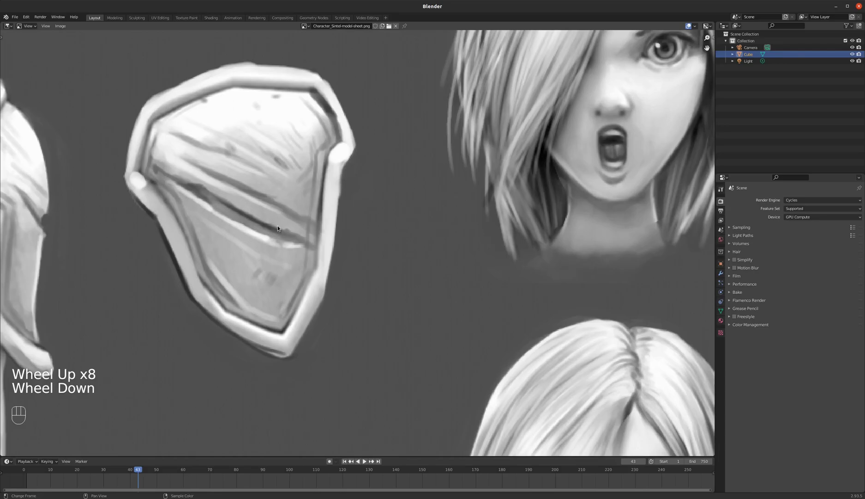
pyautogui.scroll(-4, 274, 235)
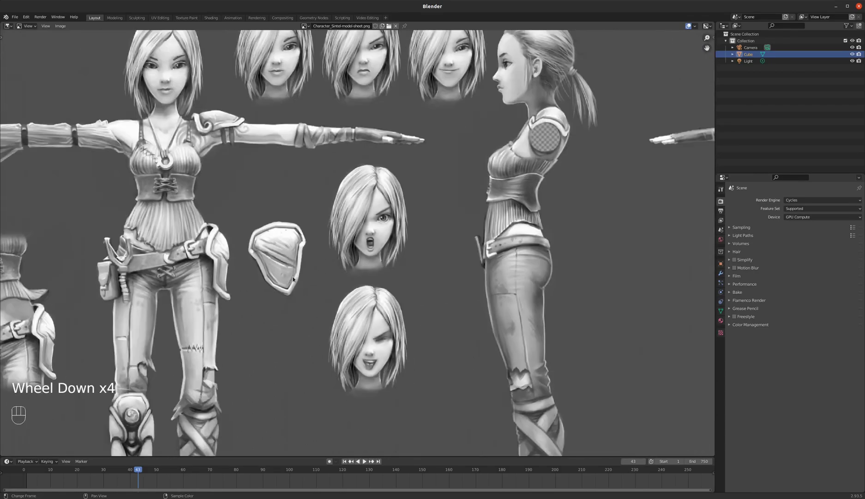
pyautogui.scroll(6, 223, 125)
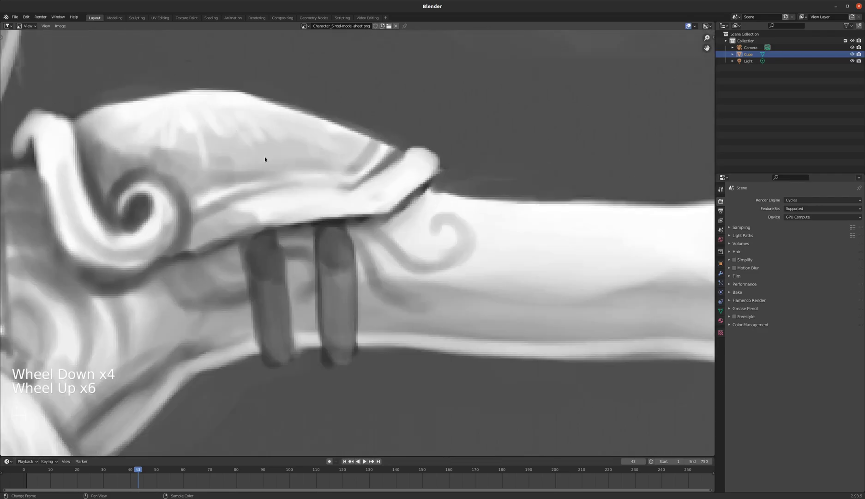
pyautogui.scroll(-9, 233, 138)
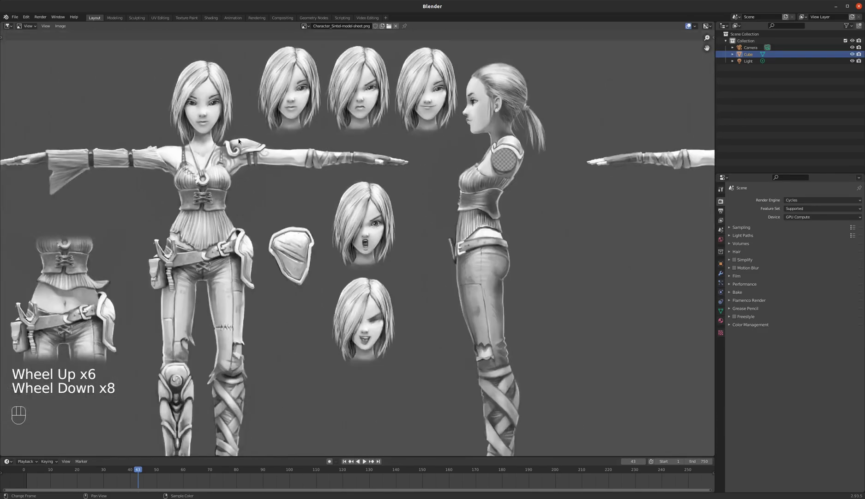
pyautogui.scroll(6, 280, 233)
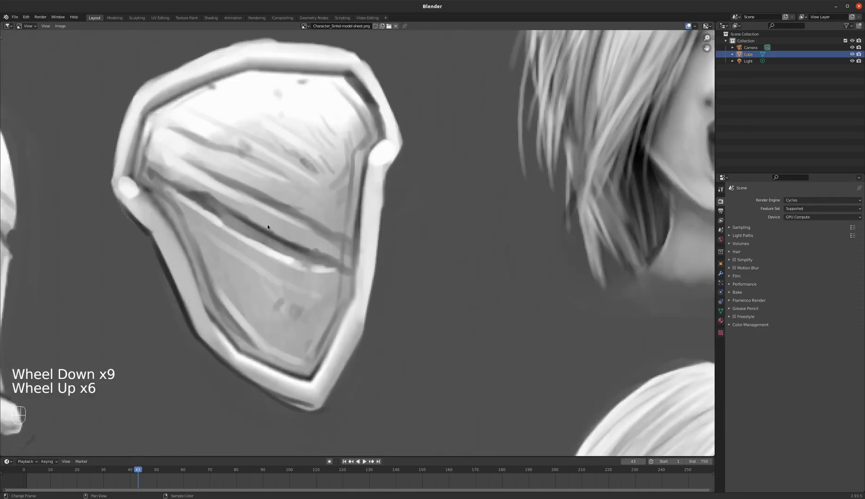
pyautogui.scroll(-3, 272, 232)
pyautogui.scroll(-3, 272, 232)
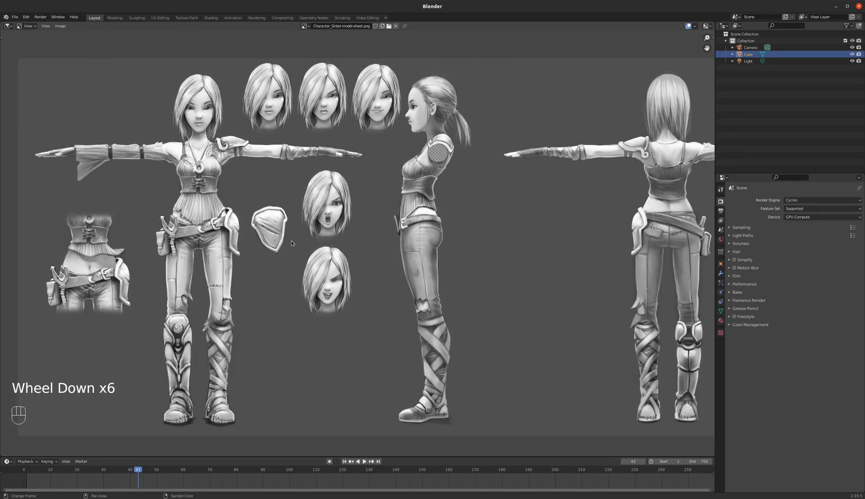
pyautogui.scroll(4, 259, 224)
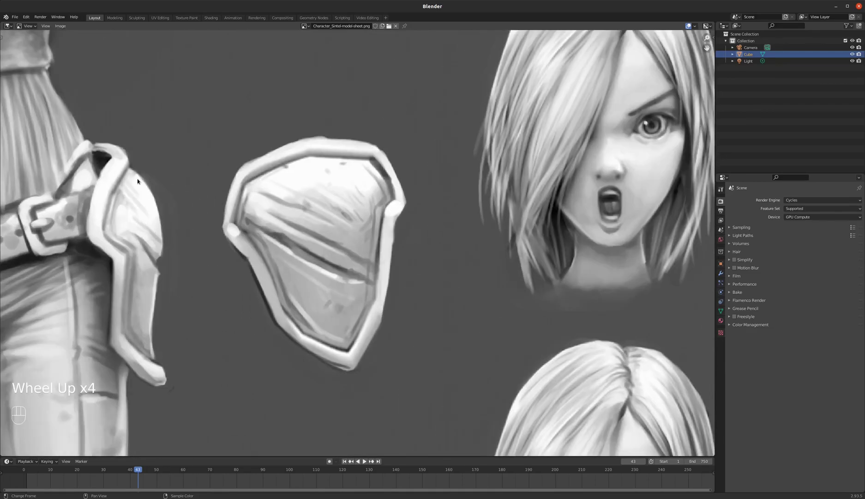
pyautogui.scroll(-5, 309, 181)
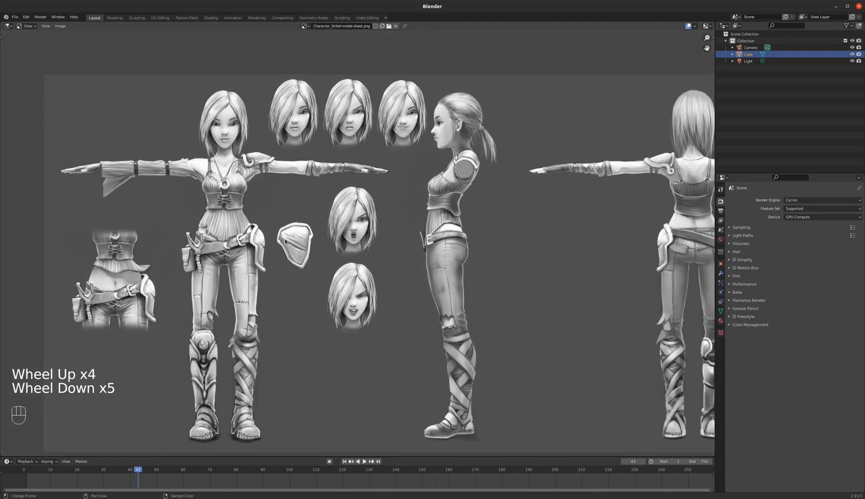
pyautogui.scroll(-1, 259, 215)
# Examine the model sheet's facial expressions, front and side poses, and leg and boot details
pyautogui.keyDown('shift'); pyautogui.moveTo(368, 223); pyautogui.dragTo(305, 233, button='middle'); pyautogui.keyUp('shift')
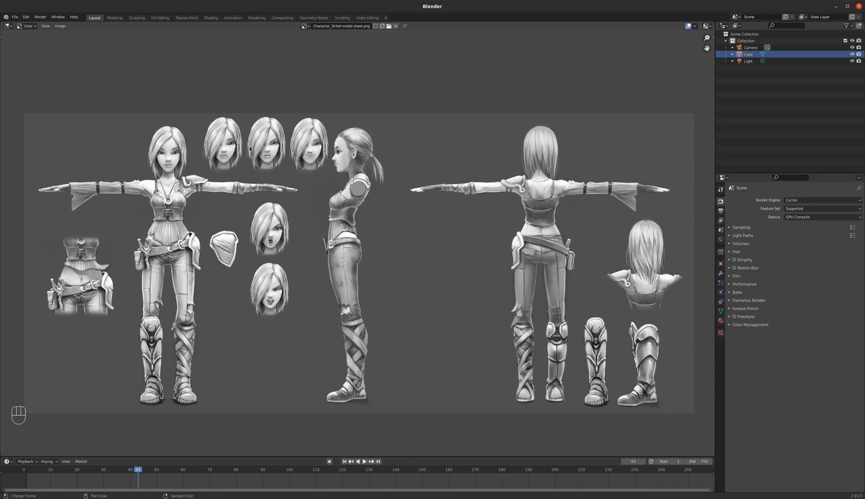
pyautogui.scroll(2, 166, 203)
pyautogui.scroll(4, 192, 186)
pyautogui.scroll(-2, 227, 198)
pyautogui.scroll(-7, 227, 198)
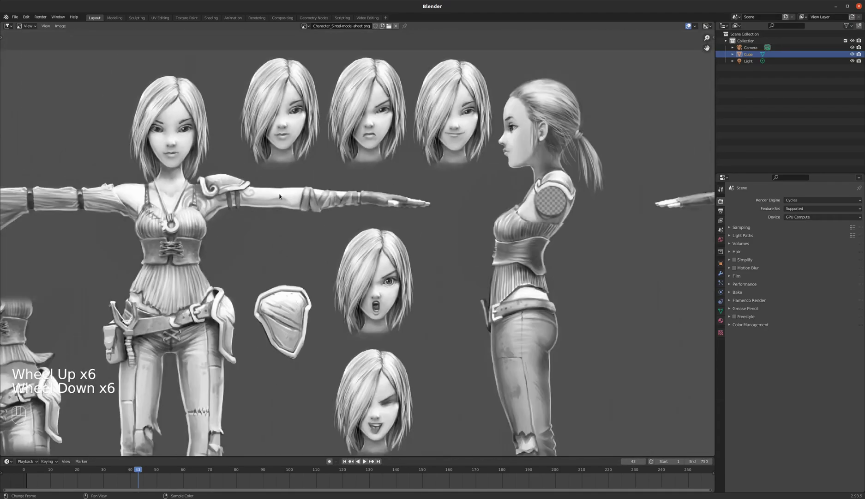
pyautogui.scroll(1, 283, 181)
pyautogui.scroll(-1, 283, 181)
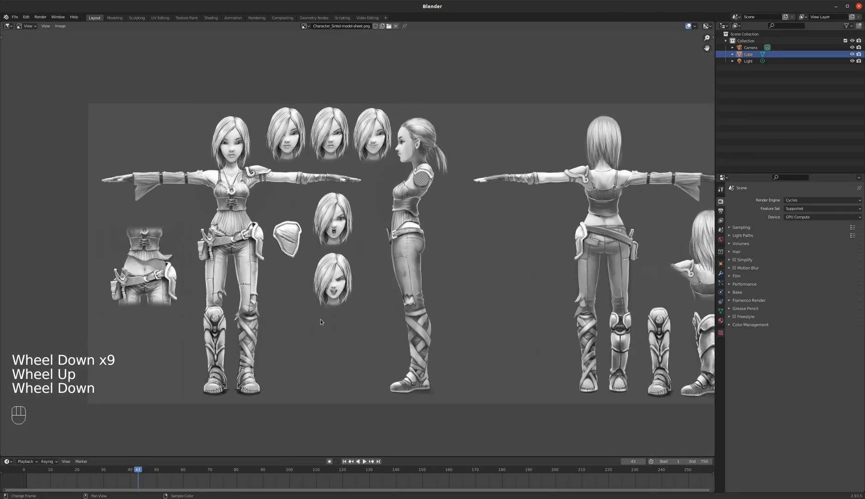
pyautogui.scroll(6, 254, 367)
pyautogui.scroll(-4, 263, 365)
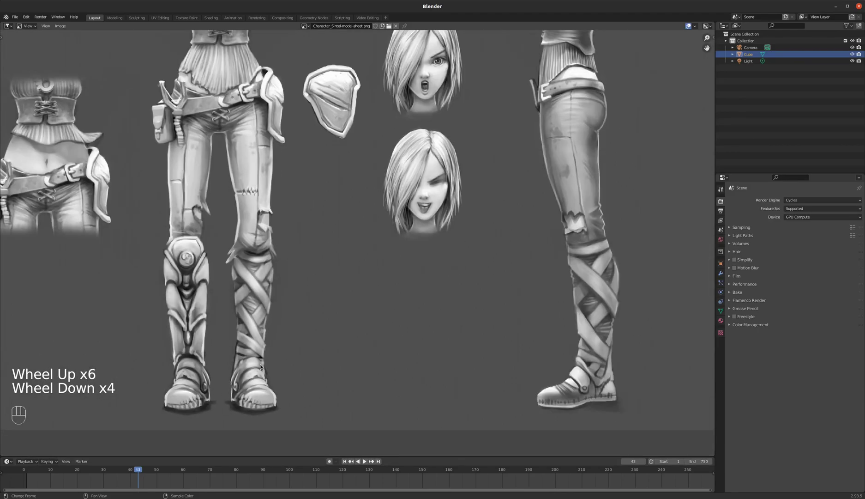
pyautogui.scroll(-2, 274, 343)
pyautogui.scroll(-1, 219, 370)
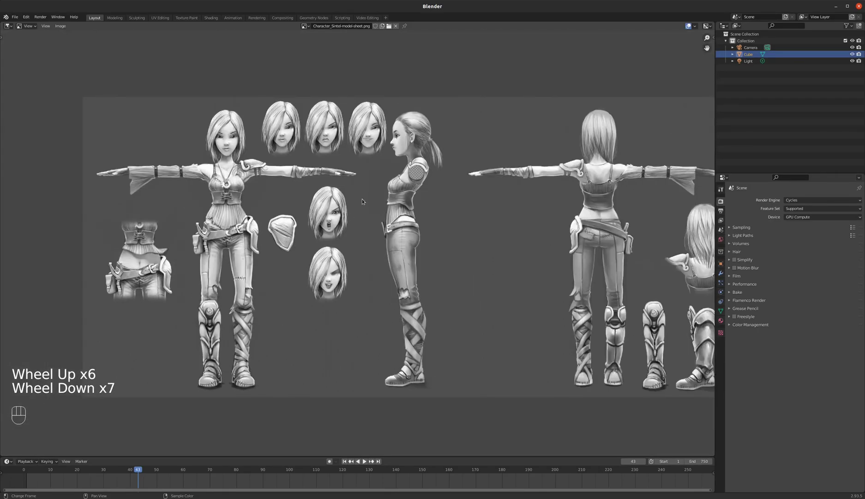
pyautogui.scroll(1, 362, 201)
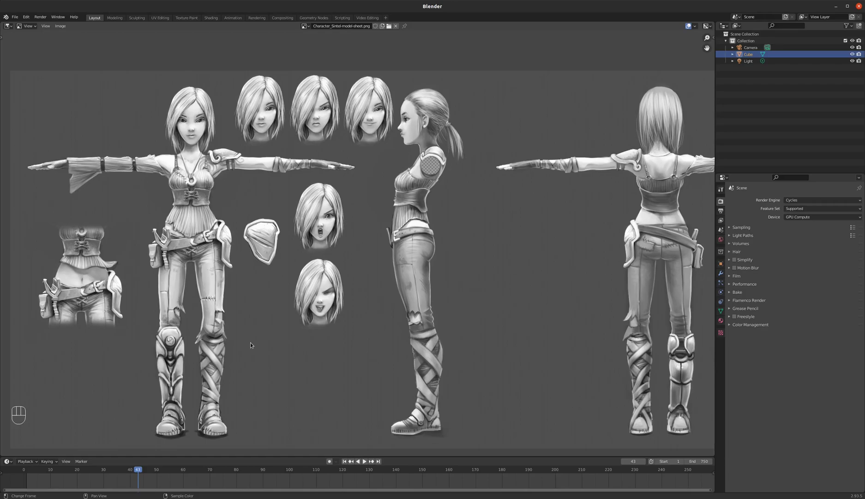
pyautogui.scroll(1, 212, 308)
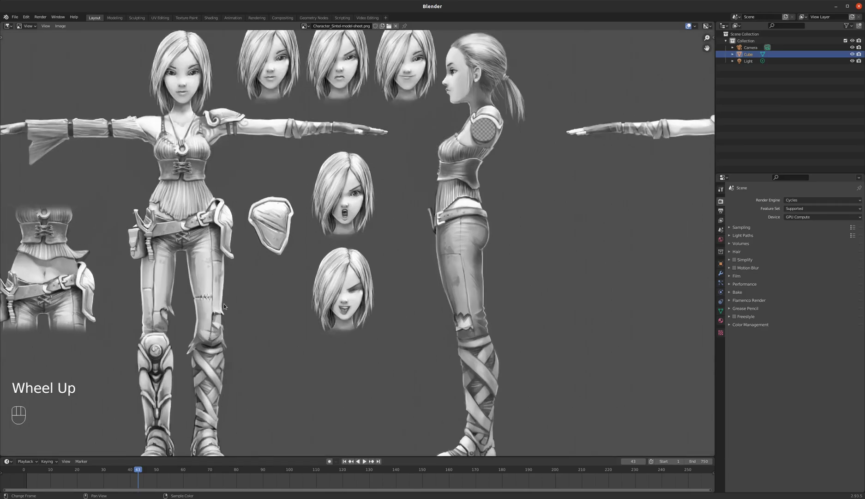
pyautogui.scroll(-1, 204, 284)
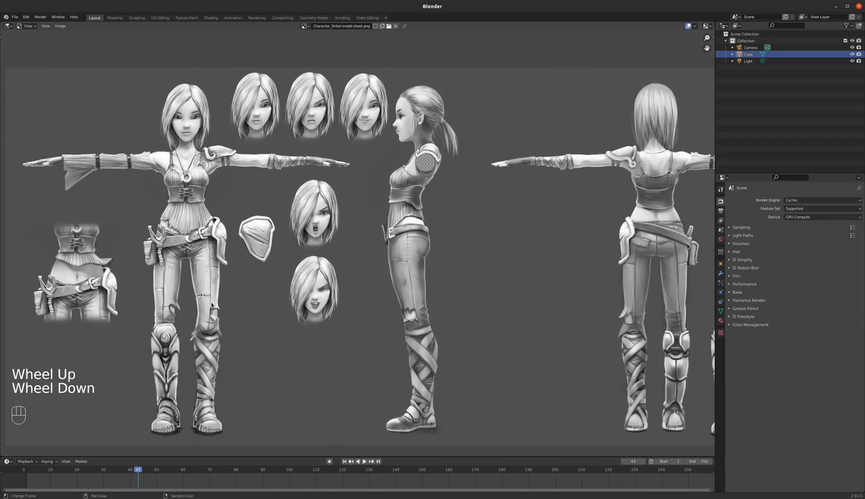
pyautogui.scroll(-1, 186, 296)
pyautogui.press('shift')
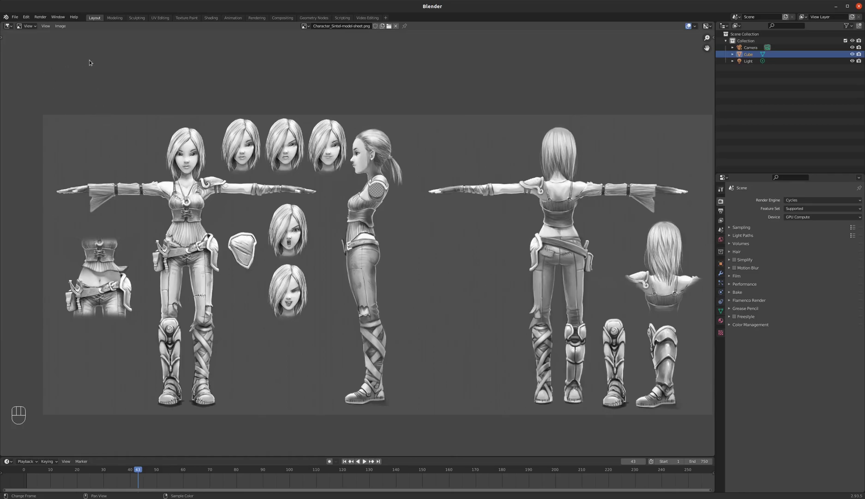
# Change the Image Editor area back to the 3D Viewport showing the default cube
pyautogui.click(8, 26)
pyautogui.click(24, 45)
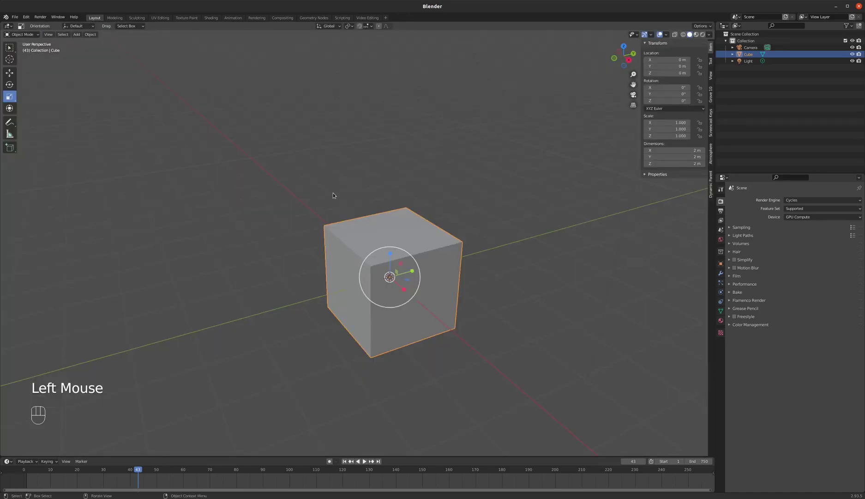
pyautogui.scroll(-2, 339, 203)
pyautogui.scroll(3, 378, 223)
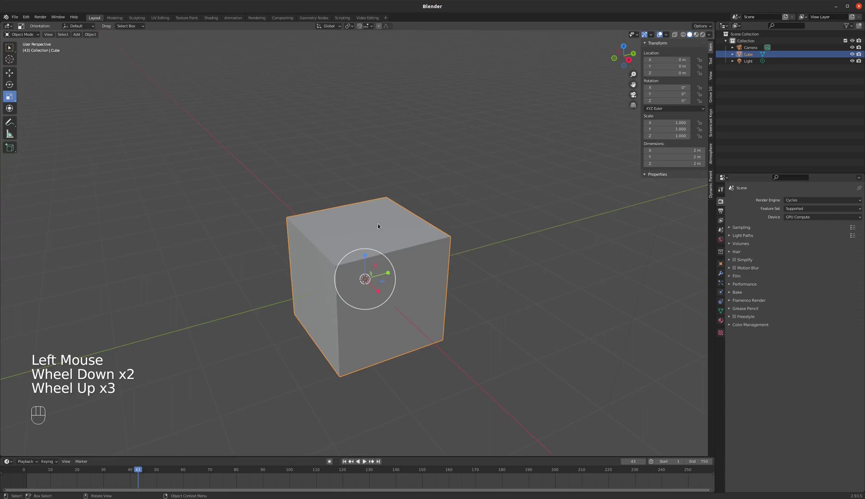
pyautogui.scroll(-1, 361, 213)
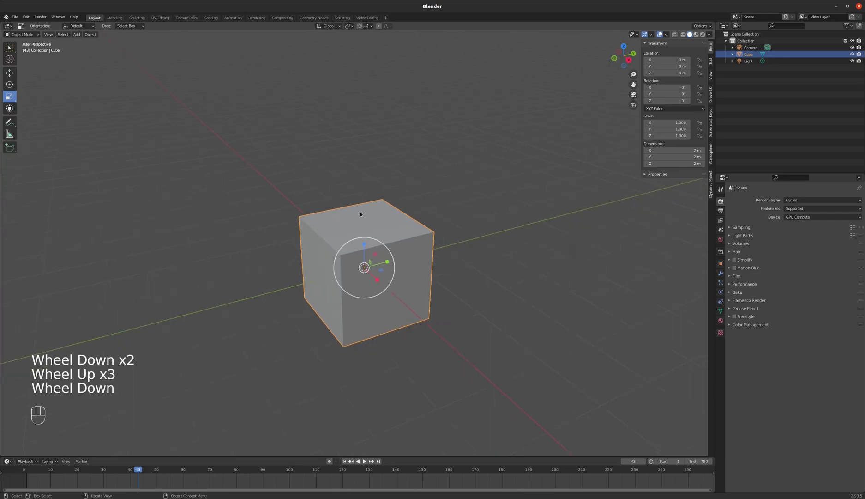
# Switch the viewport to front orthographic view and delete the default cube
pyautogui.press('KP_5')
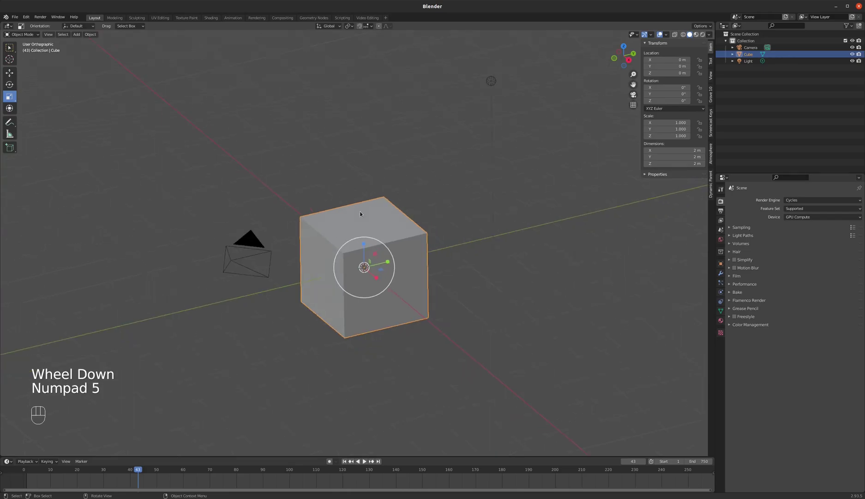
pyautogui.press('KP_1')
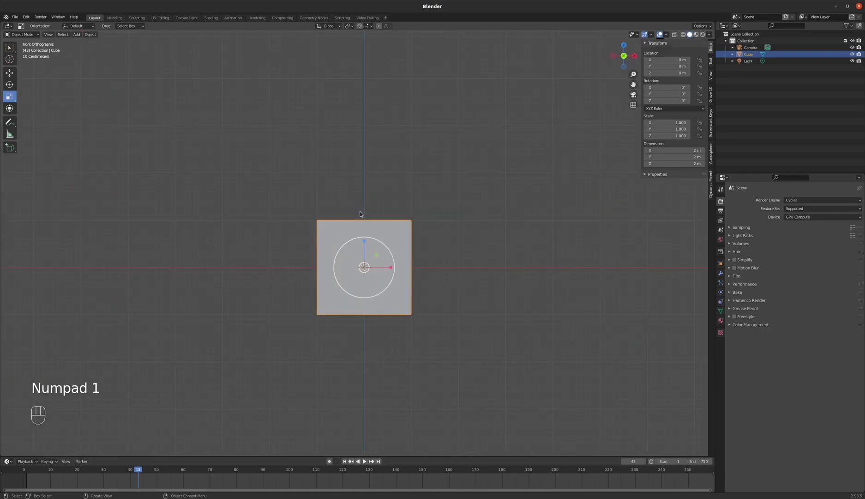
pyautogui.scroll(3, 367, 248)
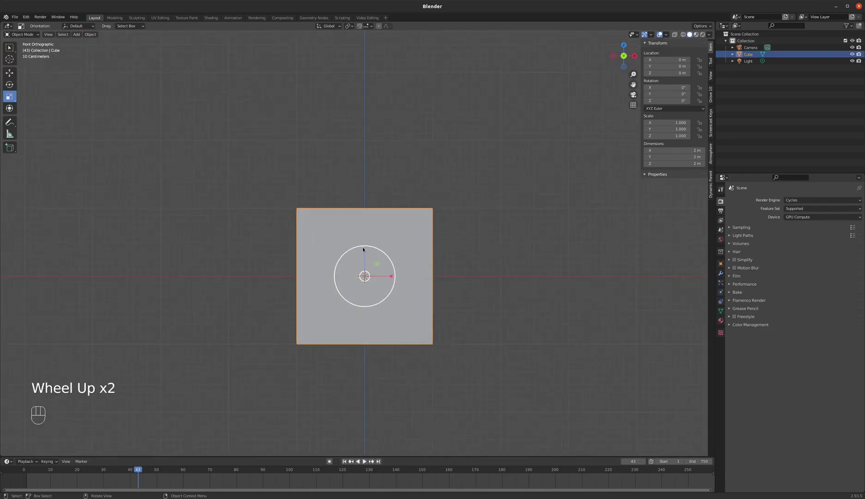
pyautogui.press('Delete')
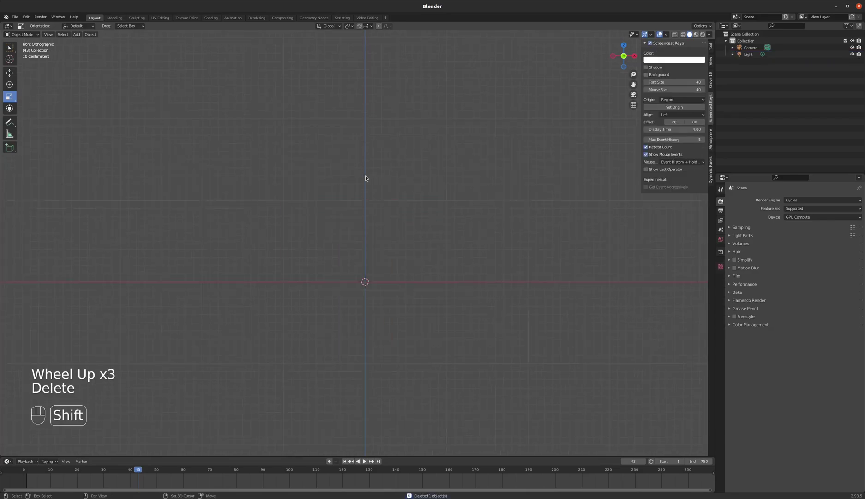
# Add Untitled_Artwork.png from the ART 3610 folder as a reference image in the front orthographic view
pyautogui.hotkey('shift', 'a')
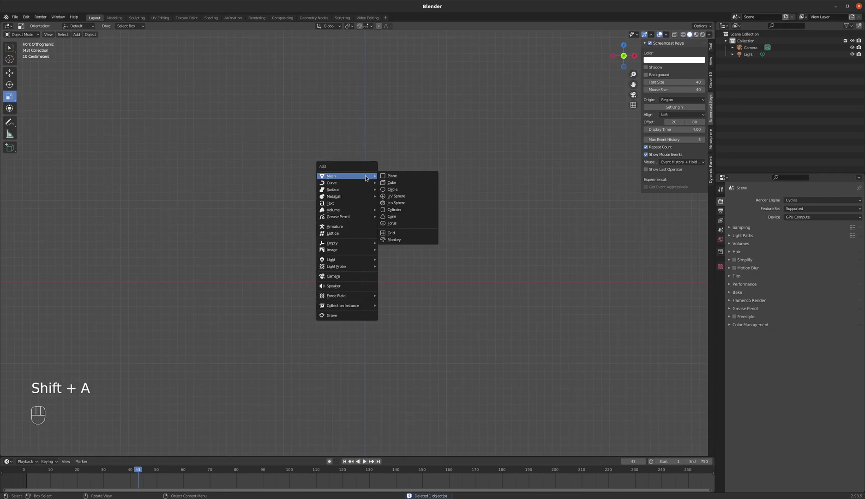
pyautogui.moveTo(350, 251)
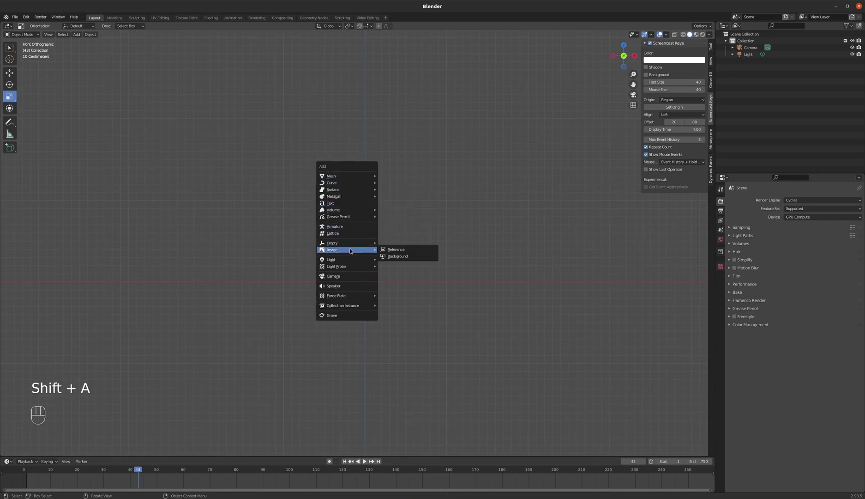
pyautogui.click(396, 249)
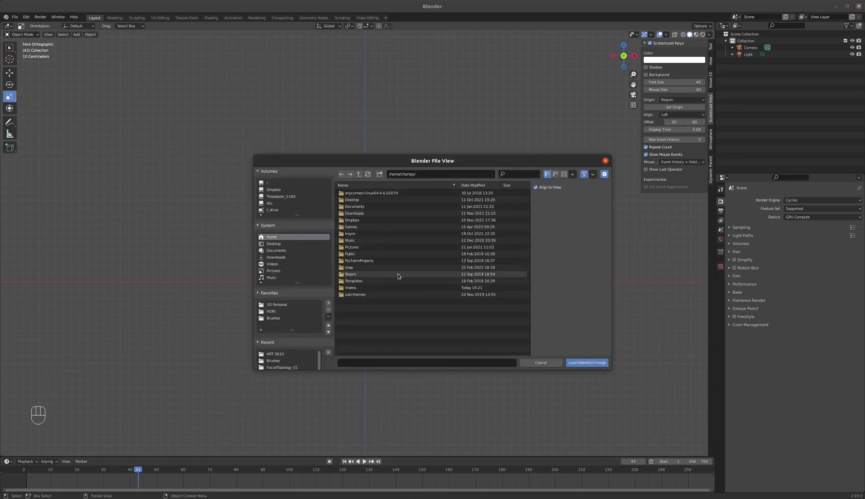
pyautogui.click(277, 353)
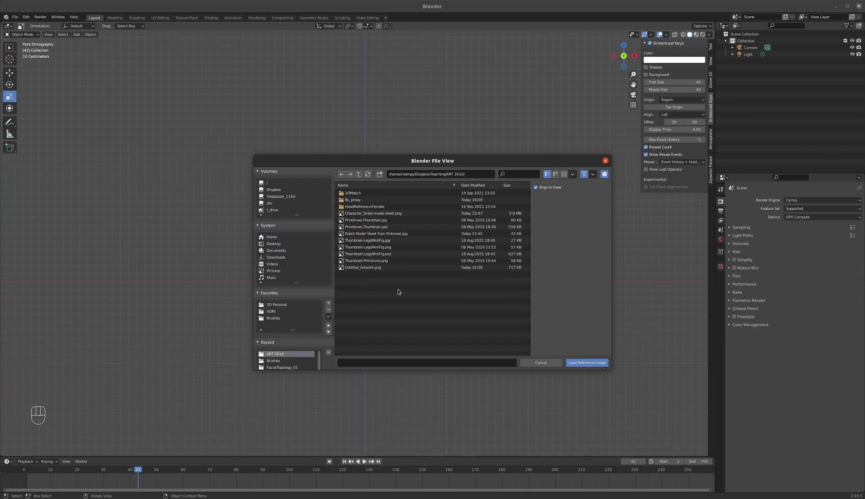
pyautogui.doubleClick(387, 267)
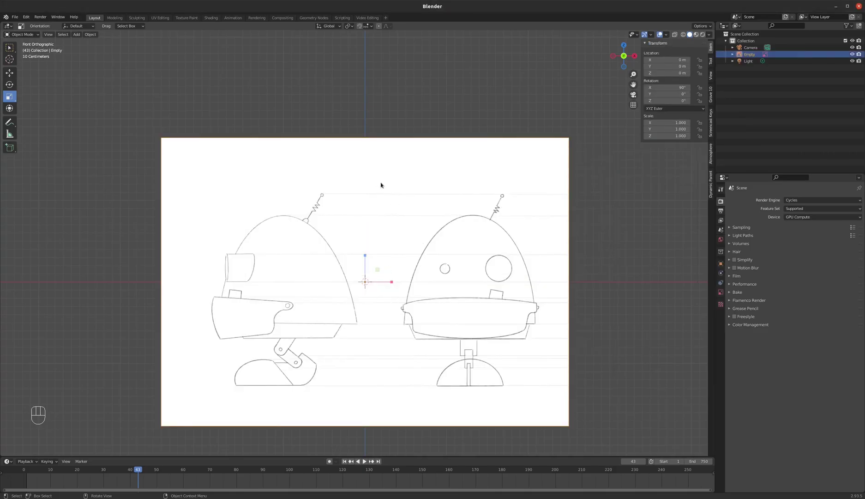
# Move the reference image along X to about -1.28 m, bringing the robot's front drawing near the vertical axis
pyautogui.scroll(-1, 420, 203)
pyautogui.scroll(1, 417, 259)
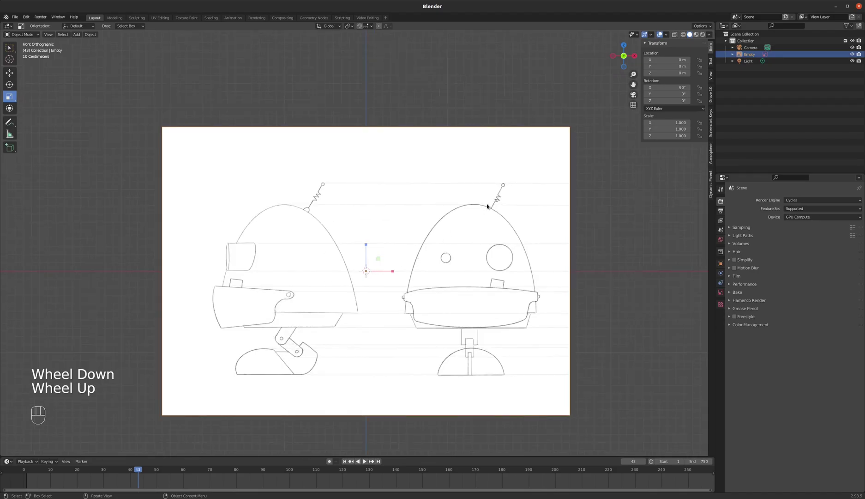
pyautogui.press('g')
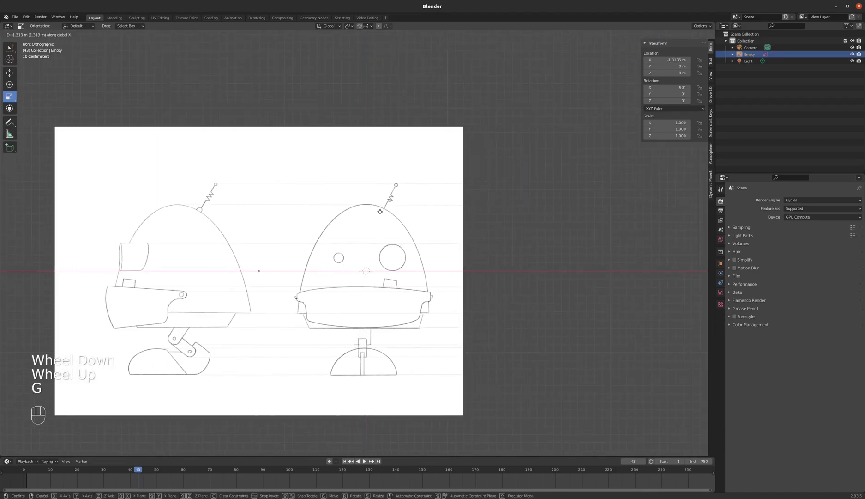
pyautogui.click(383, 211)
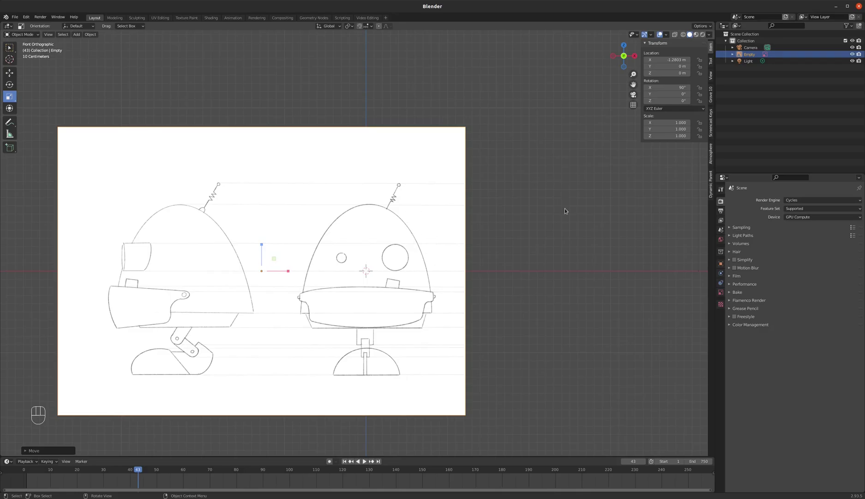
# Enable opacity for the front reference image and set it to 0.450
pyautogui.click(720, 293)
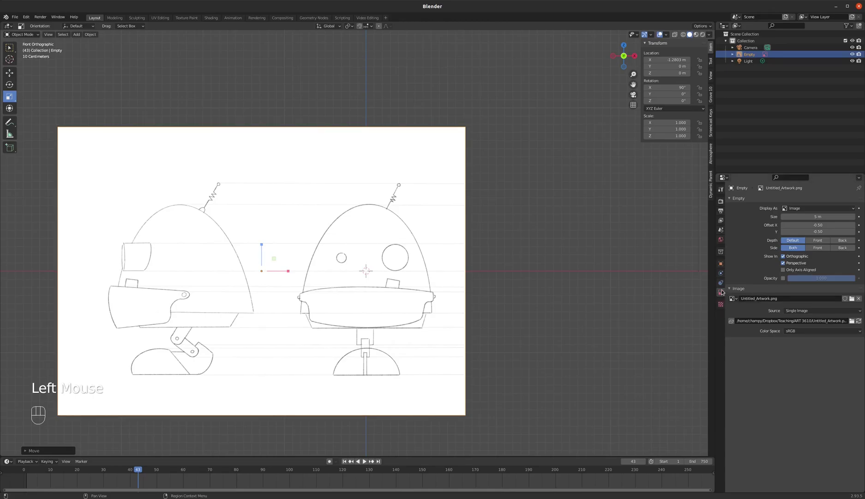
pyautogui.click(783, 278)
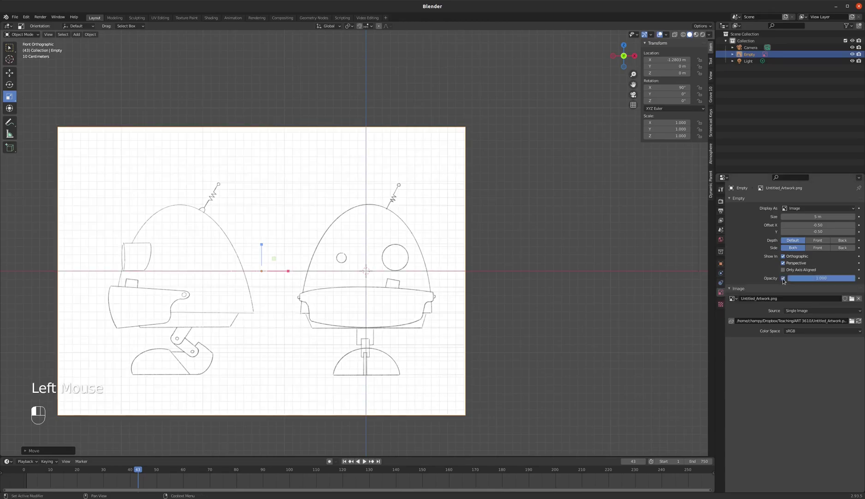
pyautogui.moveTo(838, 279); pyautogui.dragTo(797, 279)
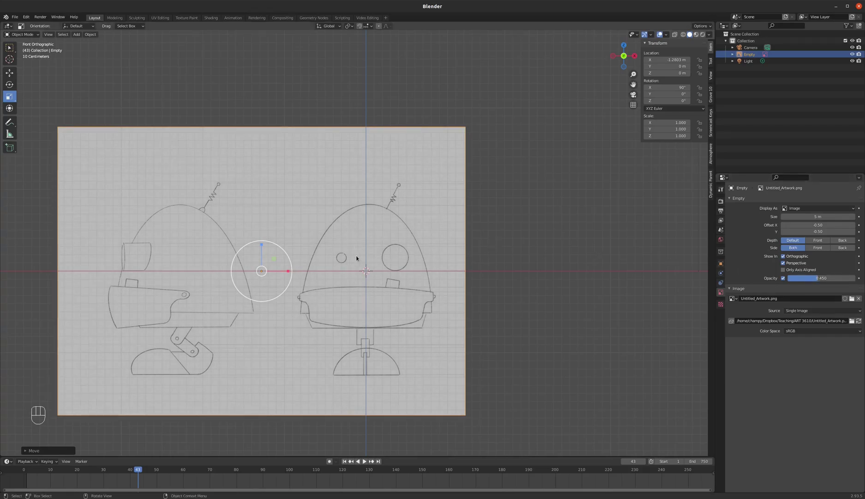
# Nudge the front reference image along X to about -1.272 m to centre the robot's front drawing on the vertical axis
pyautogui.press('g')
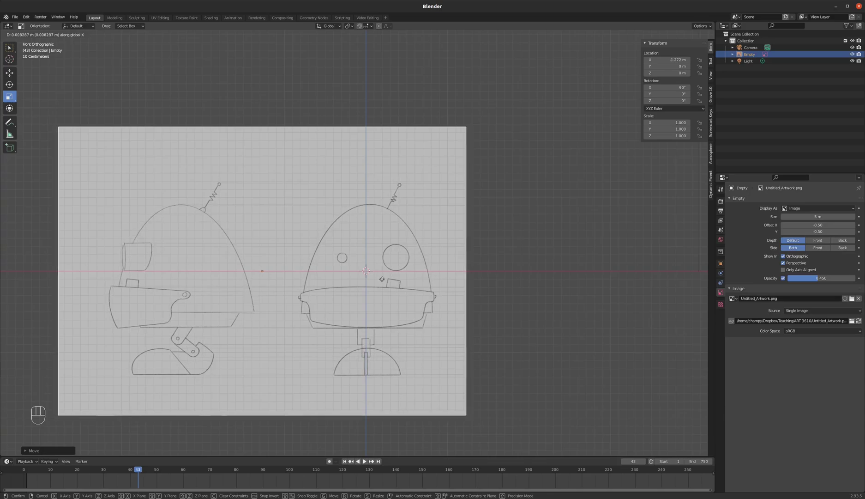
pyautogui.click(381, 279)
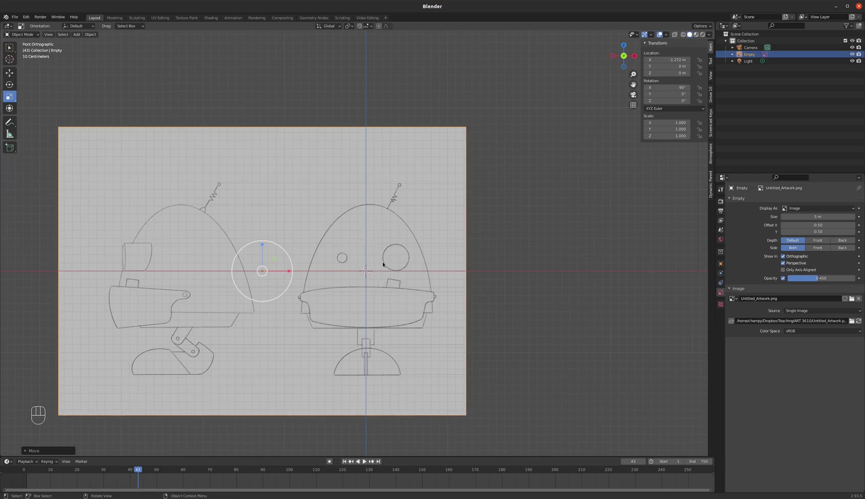
pyautogui.scroll(-2, 392, 193)
pyautogui.scroll(3, 391, 249)
pyautogui.scroll(-1, 420, 204)
# Switch to right orthographic view and add Untitled_Artwork.png as a second reference image
pyautogui.press('KP_3')
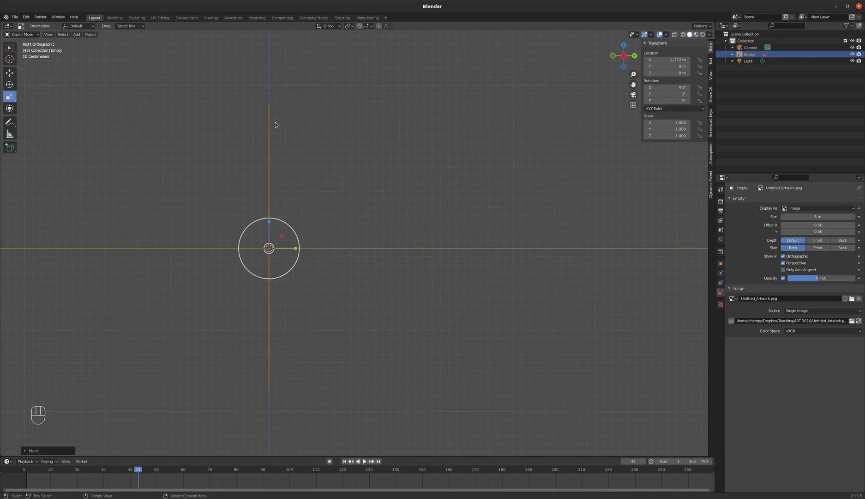
pyautogui.hotkey('shift', 'a')
pyautogui.moveTo(240, 129)
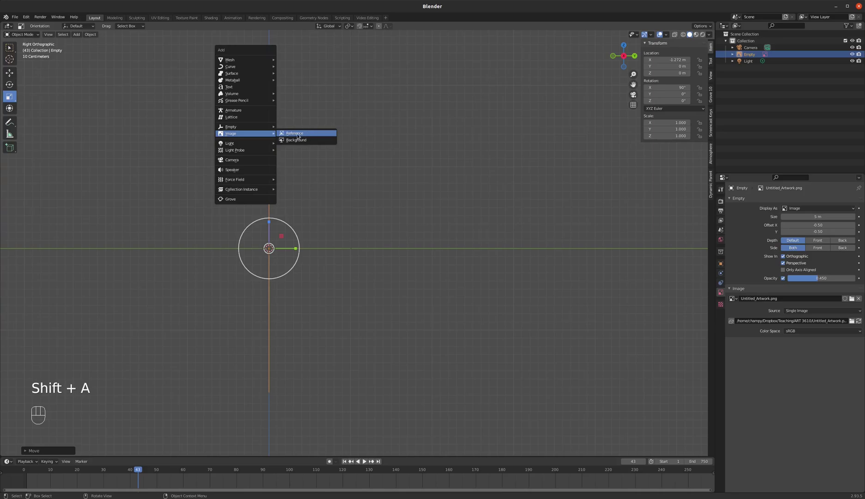
pyautogui.click(318, 135)
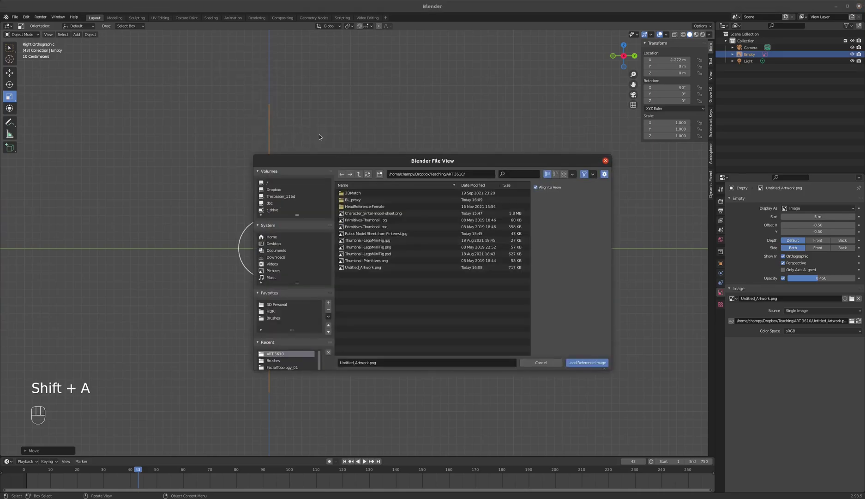
pyautogui.doubleClick(361, 267)
# Move the second reference image along Y to about 1.036 m, placing the robot's side drawing over the vertical axis
pyautogui.press('g')
pyautogui.press('y')
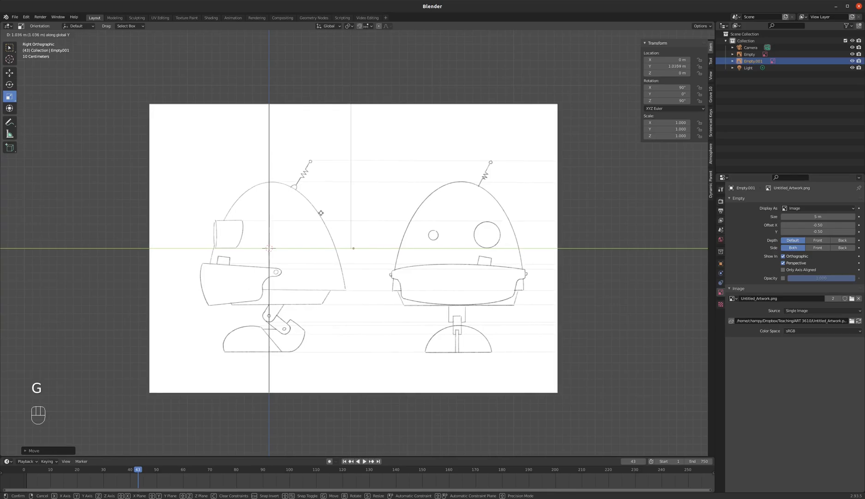
pyautogui.click(321, 212)
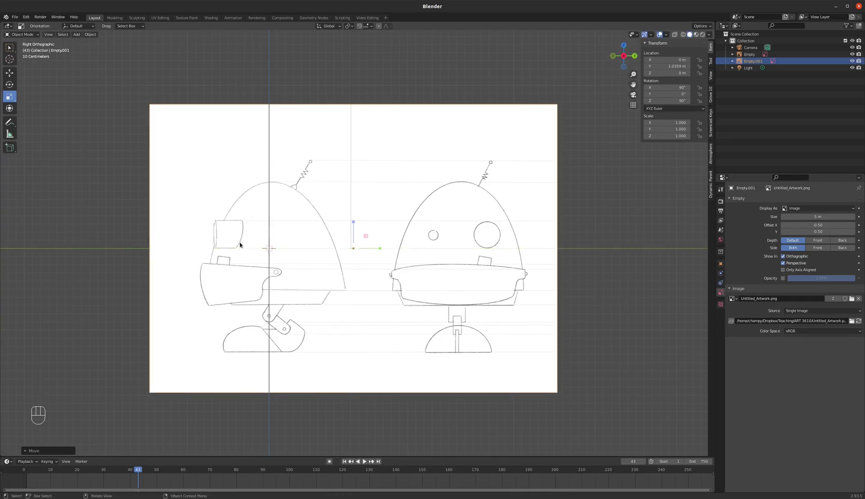
pyautogui.scroll(2, 277, 199)
pyautogui.scroll(-2, 314, 146)
pyautogui.scroll(2, 293, 193)
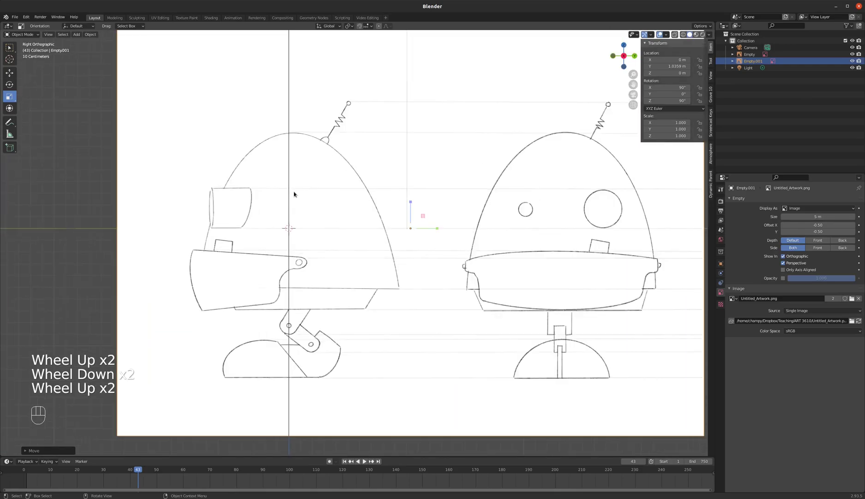
pyautogui.scroll(-1, 283, 185)
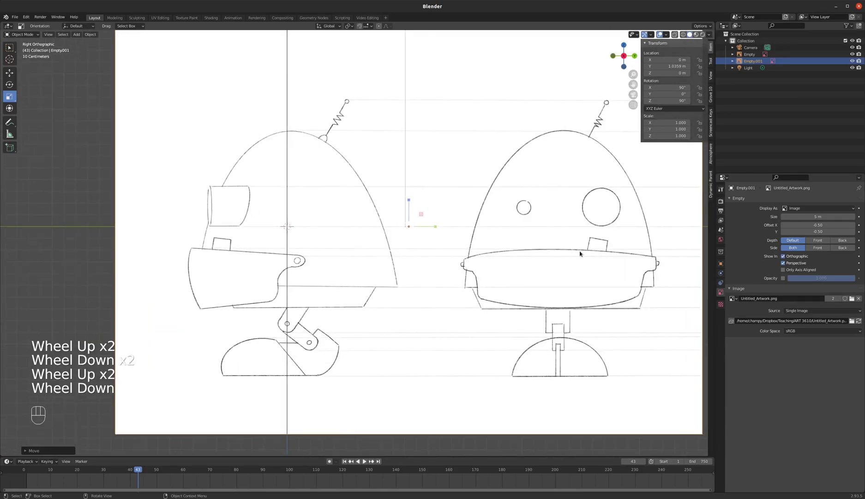
# Set the side reference image's opacity to 0.292 and shift it along Y to about 0.999 m, matching the dome peaks
pyautogui.click(783, 278)
pyautogui.moveTo(837, 281); pyautogui.dragTo(789, 281)
pyautogui.moveTo(394, 228); pyautogui.dragTo(423, 236, button='middle')
pyautogui.scroll(4, 317, 393)
pyautogui.scroll(-4, 315, 409)
pyautogui.scroll(8, 322, 153)
pyautogui.scroll(-5, 322, 124)
pyautogui.press('g')
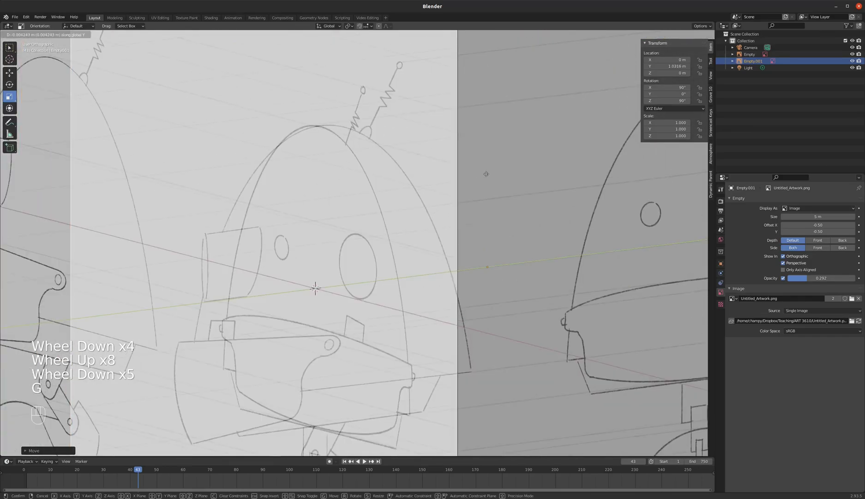
pyautogui.press('y')
pyautogui.click(481, 177)
# Examine the alignment of the two reference images at the dome peak in angled, front and right orthographic views
pyautogui.scroll(6, 325, 123)
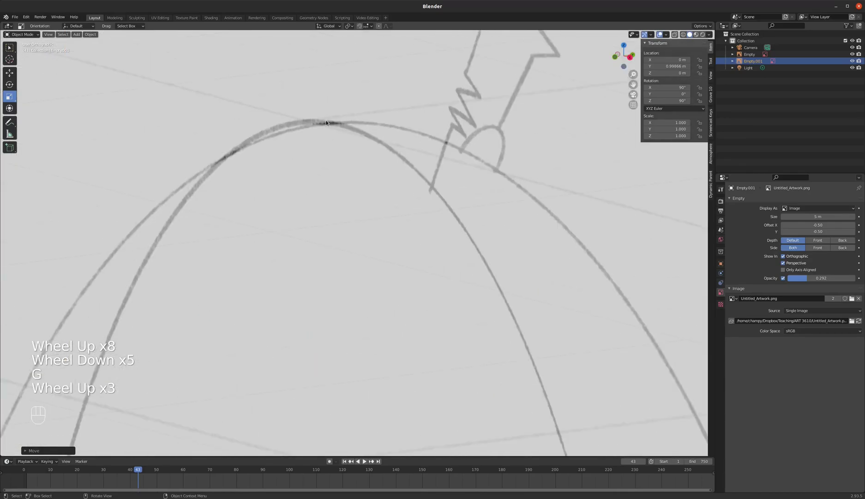
pyautogui.scroll(-2, 331, 129)
pyautogui.scroll(-5, 327, 124)
pyautogui.moveTo(328, 121)
pyautogui.mouseDown(button='middle')
pyautogui.moveTo(386, 151)
pyautogui.moveTo(368, 150)
pyautogui.moveTo(405, 149)
pyautogui.moveTo(361, 148)
pyautogui.mouseUp(button='middle')
pyautogui.press('KP_1')
pyautogui.press('KP_3')
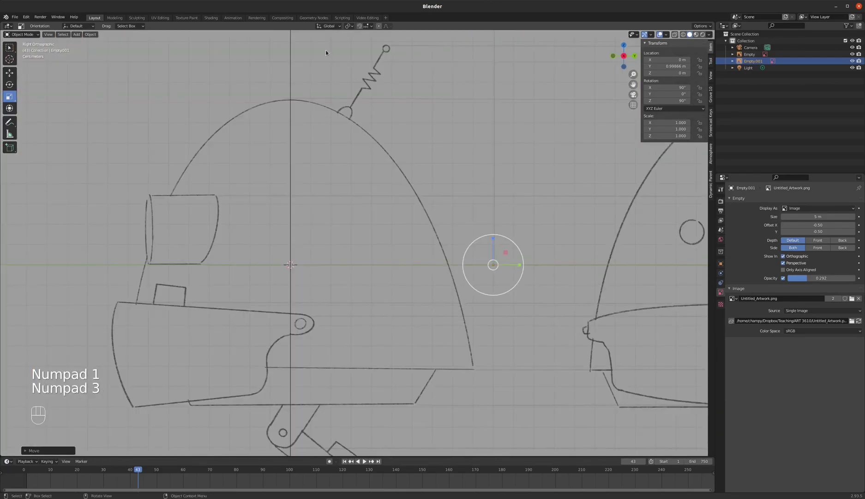
pyautogui.scroll(3, 294, 74)
pyautogui.scroll(2, 295, 75)
pyautogui.scroll(-9, 315, 77)
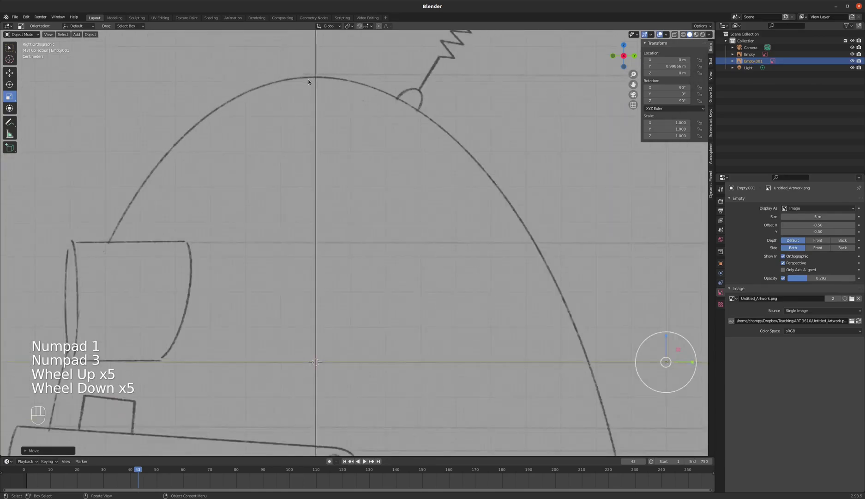
pyautogui.scroll(-3, 314, 160)
pyautogui.scroll(2, 303, 184)
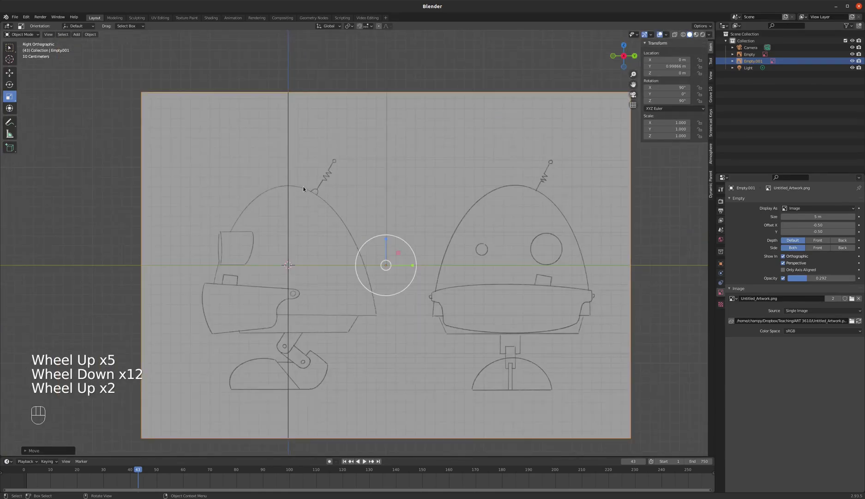
pyautogui.moveTo(303, 154); pyautogui.dragTo(327, 163, button='middle')
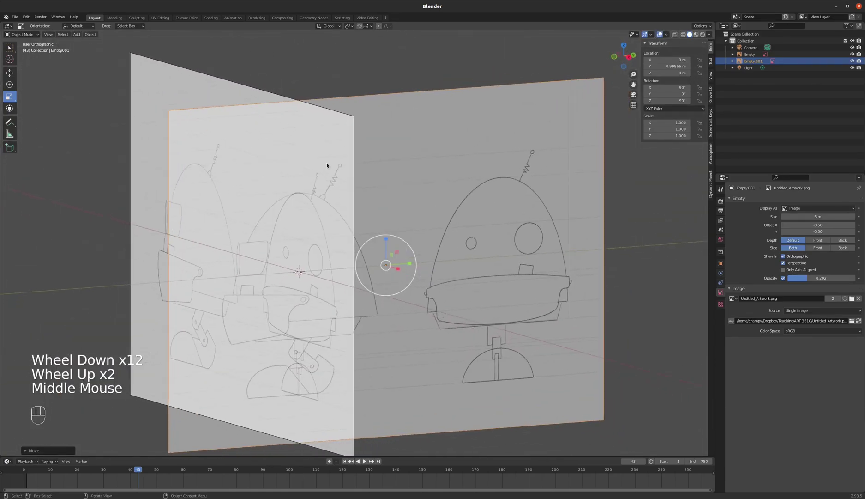
# Rename the front reference image object to FrontView
pyautogui.doubleClick(750, 55)
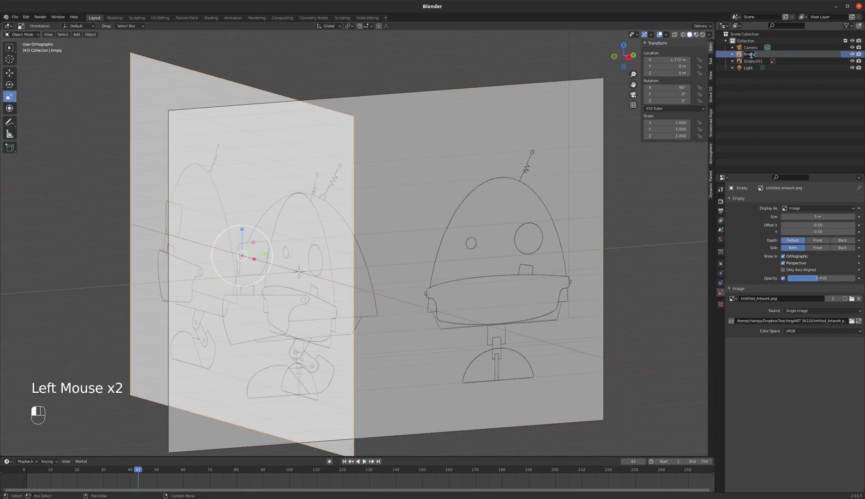
pyautogui.press('shift')
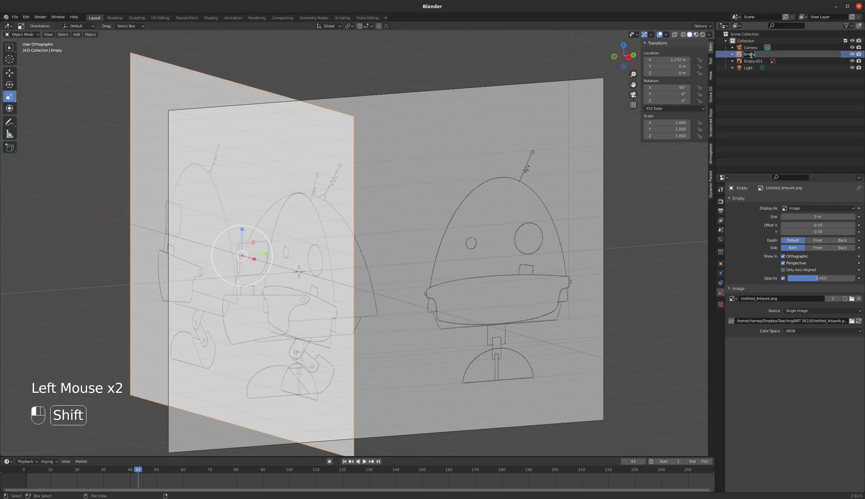
pyautogui.write('FrontView')
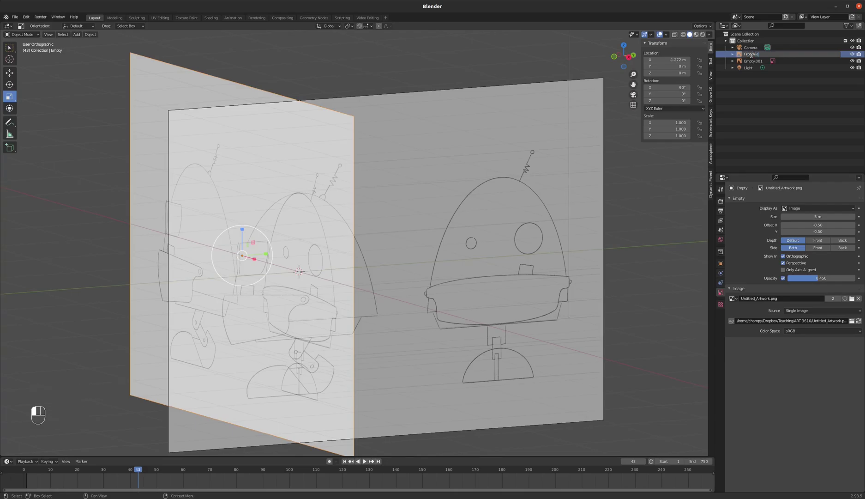
pyautogui.press('Return')
# Add the prefix "Reference-" to the FrontView object's name
pyautogui.doubleClick(753, 61)
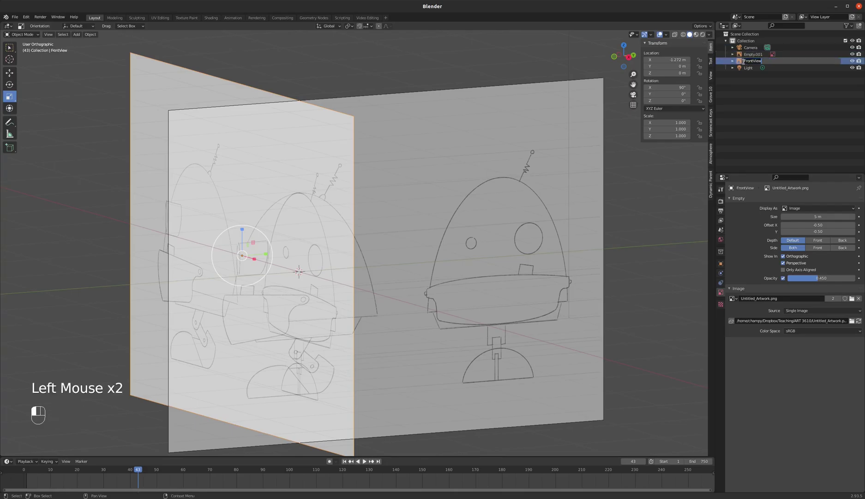
pyautogui.write('Ref')
pyautogui.press('BackSpace')
pyautogui.write('e')
pyautogui.press('BackSpace')
pyautogui.press('BackSpace')
pyautogui.write('rence-')
pyautogui.press('Return')
# Rename the side reference image object to Reference-SideView
pyautogui.doubleClick(761, 54)
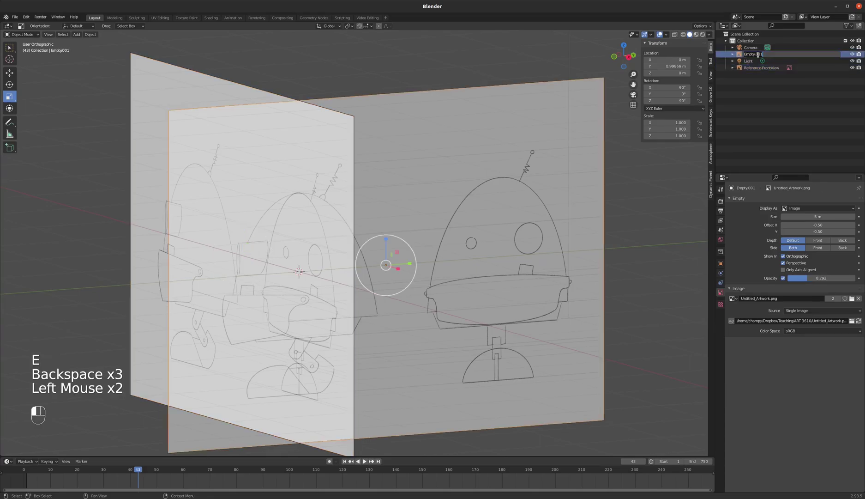
pyautogui.write('Reference-SideVie')
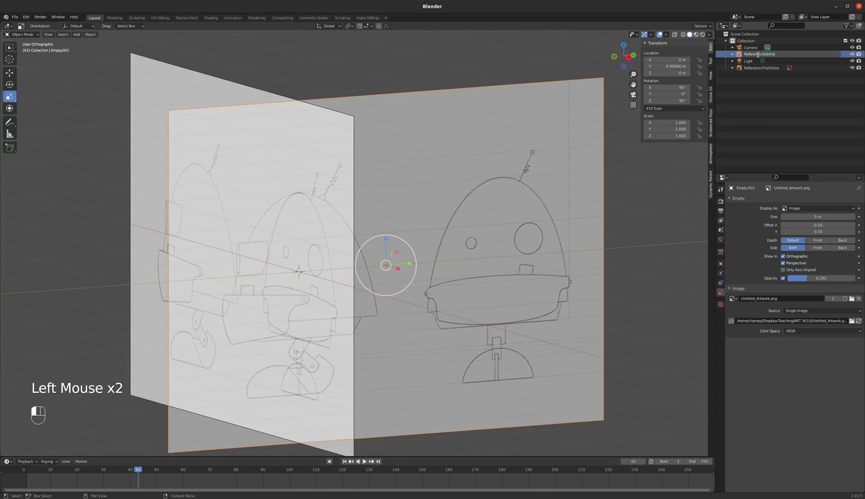
pyautogui.write('w')
pyautogui.press('Return')
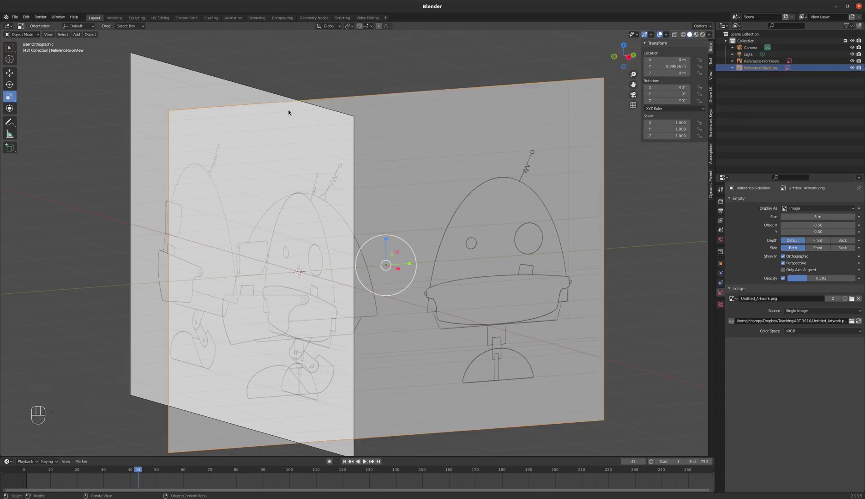
# Move the front and side reference images together into a new collection named References
pyautogui.click(227, 85)
pyautogui.keyDown('shift'); pyautogui.click(484, 88); pyautogui.keyUp('shift')
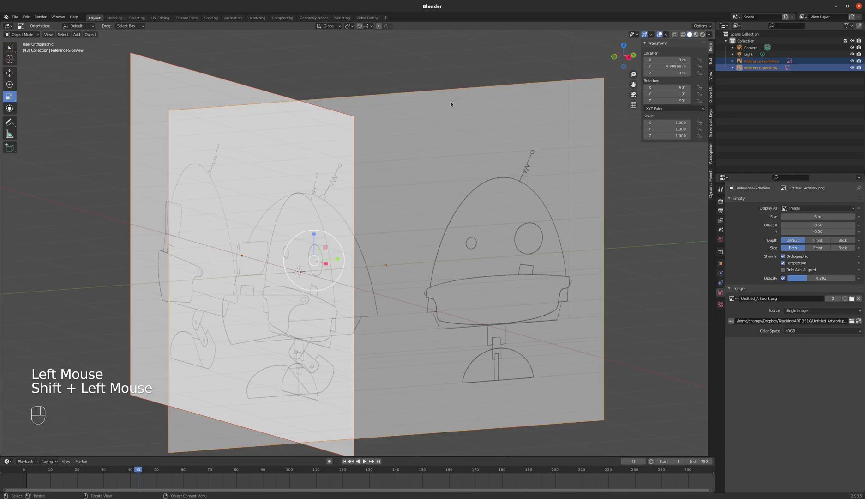
pyautogui.press('m')
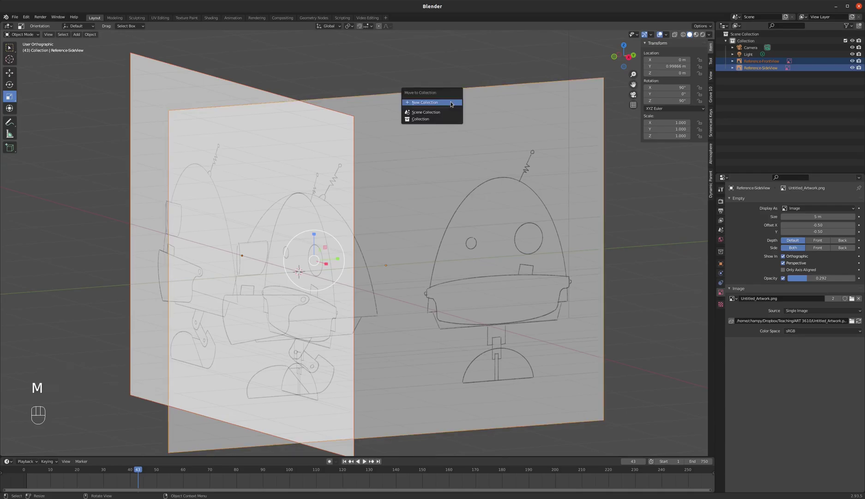
pyautogui.click(451, 103)
pyautogui.write('References')
pyautogui.press('Return')
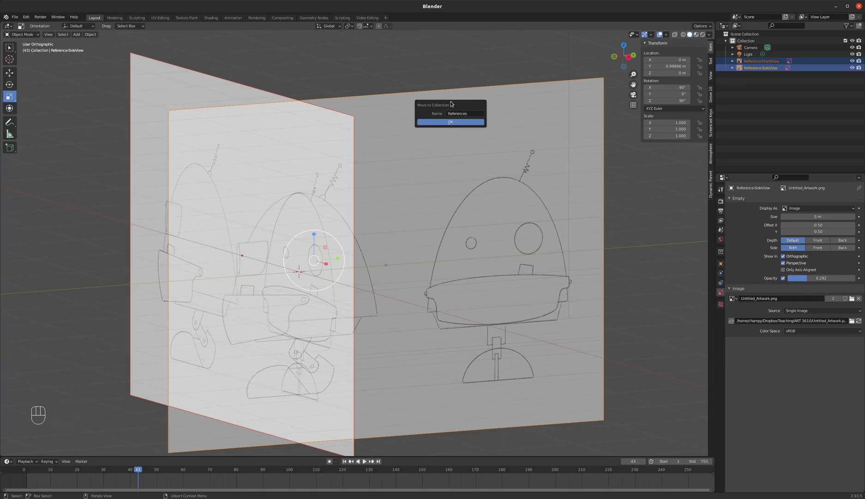
pyautogui.click(450, 121)
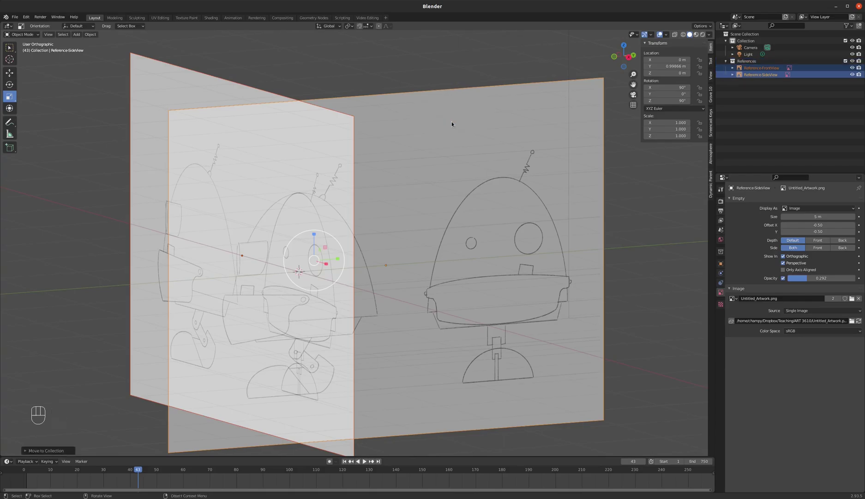
# Show the selectability toggles in the outliner and switch the References collection's selectability off and back on
pyautogui.click(749, 62)
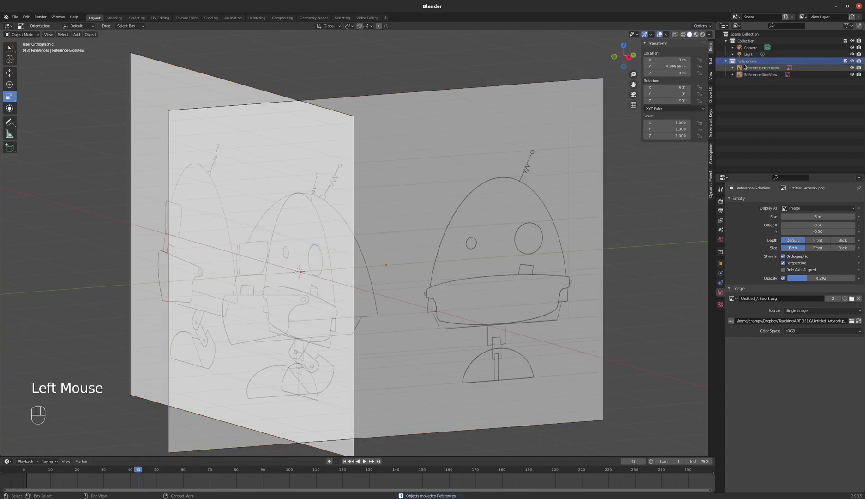
pyautogui.click(852, 26)
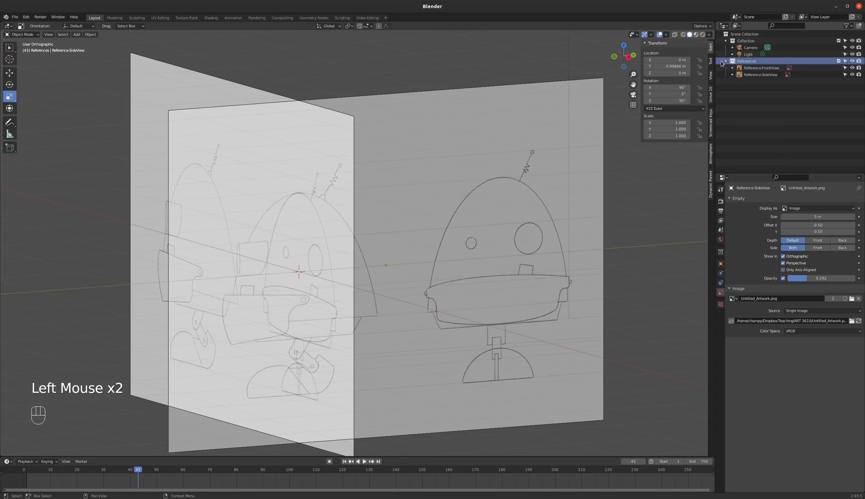
pyautogui.click(845, 61)
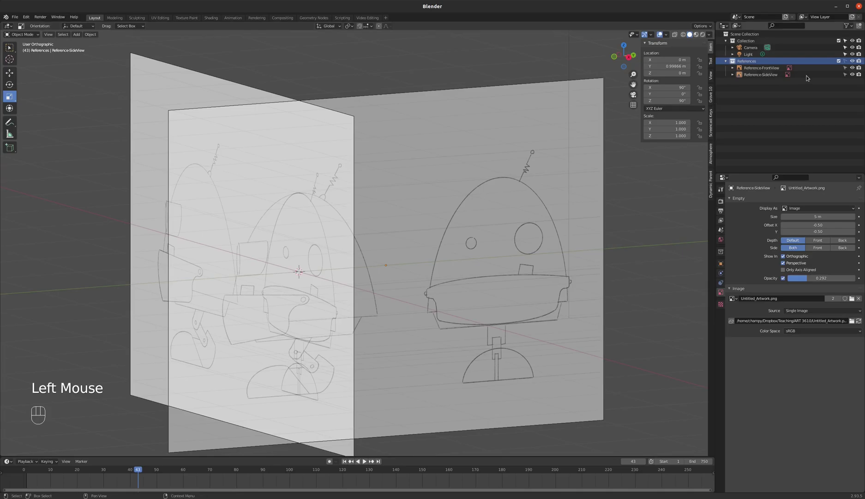
pyautogui.click(845, 61)
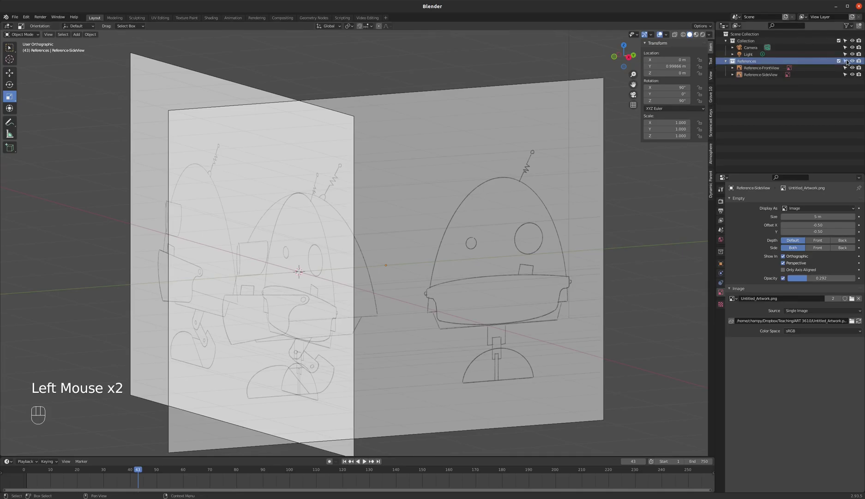
# Enable Only Axis Aligned for the side reference image
pyautogui.click(301, 133)
pyautogui.click(295, 126)
pyautogui.click(296, 126)
pyautogui.moveTo(306, 178); pyautogui.dragTo(336, 180, button='middle')
pyautogui.scroll(-2, 323, 171)
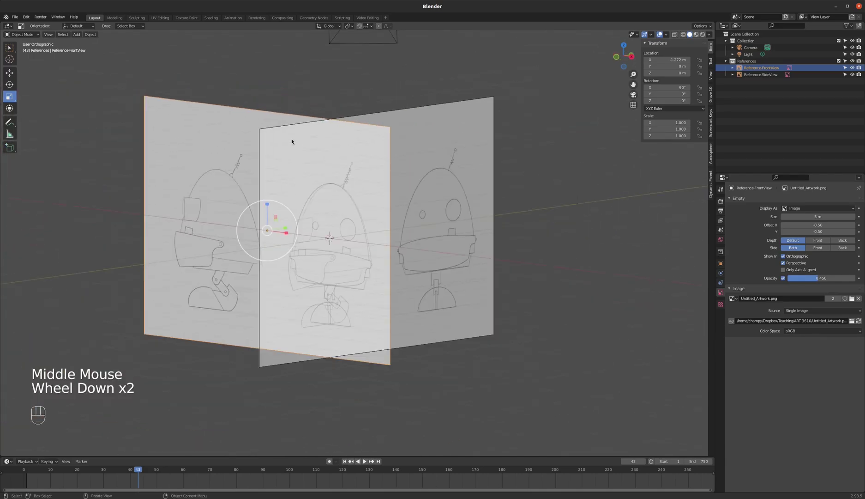
pyautogui.click(328, 111)
pyautogui.moveTo(373, 143); pyautogui.dragTo(357, 131, button='middle')
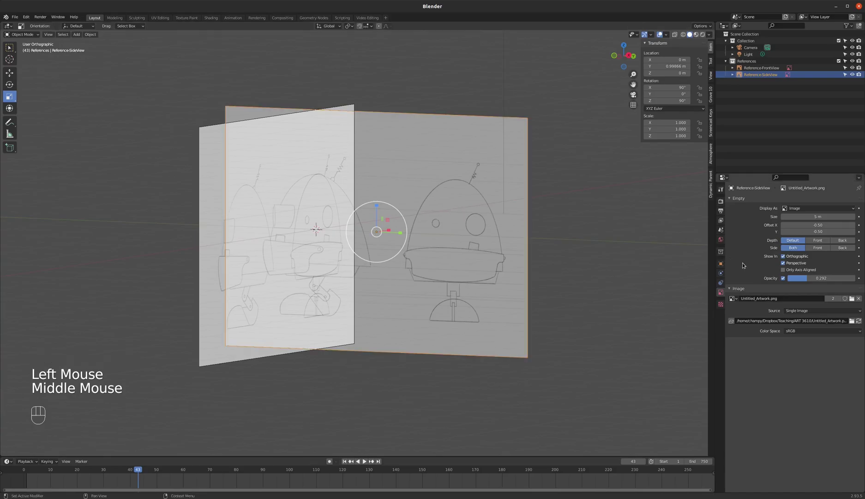
pyautogui.click(783, 270)
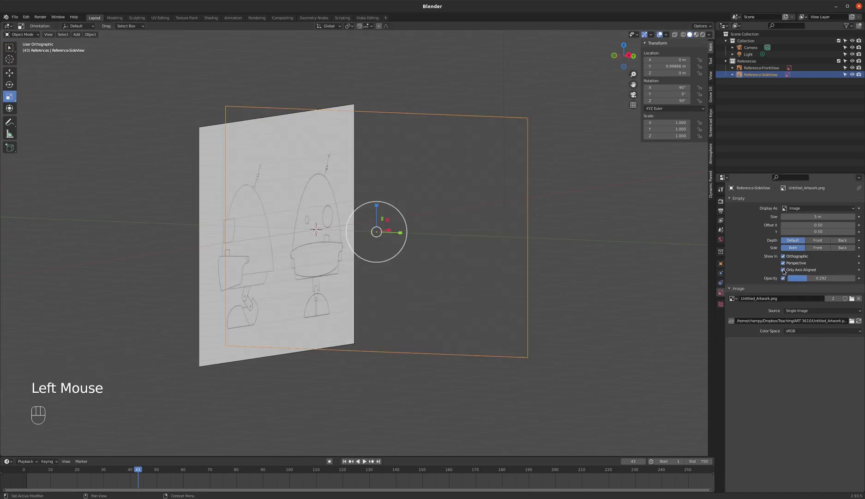
# Enable Only Axis Aligned for the front reference image
pyautogui.doubleClick(342, 124)
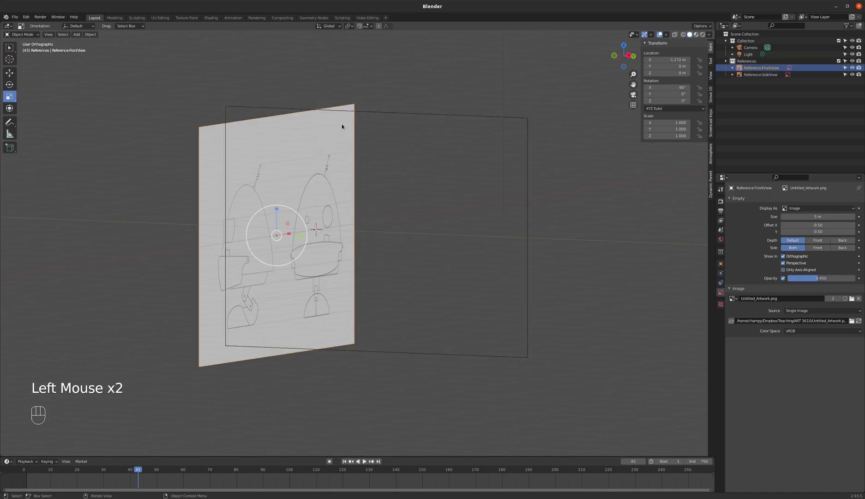
pyautogui.click(783, 269)
pyautogui.moveTo(338, 145); pyautogui.dragTo(599, 158, button='middle')
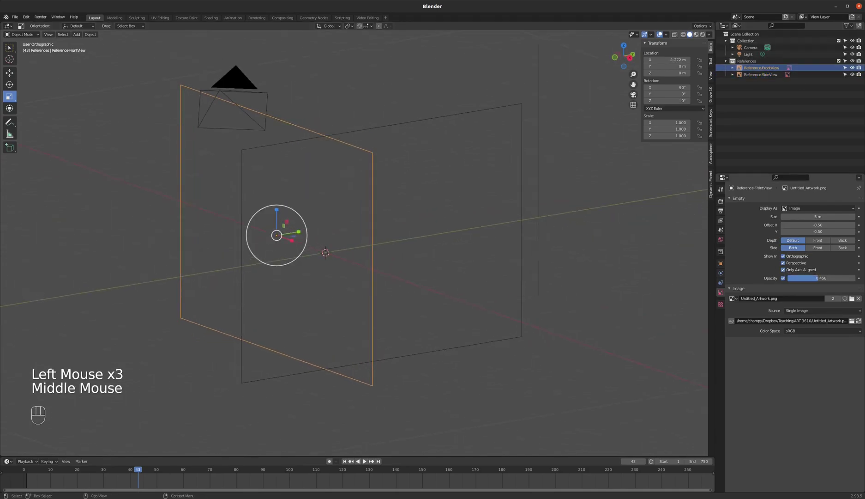
# Make the References collection unselectable and collapse it in the outliner
pyautogui.click(845, 60)
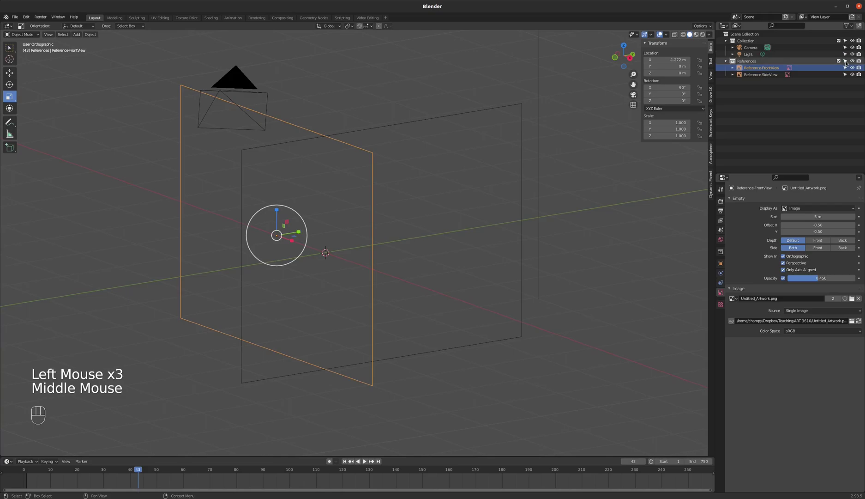
pyautogui.click(726, 61)
# Examine the reference images in the front, right and angled orthographic views
pyautogui.press('KP_1')
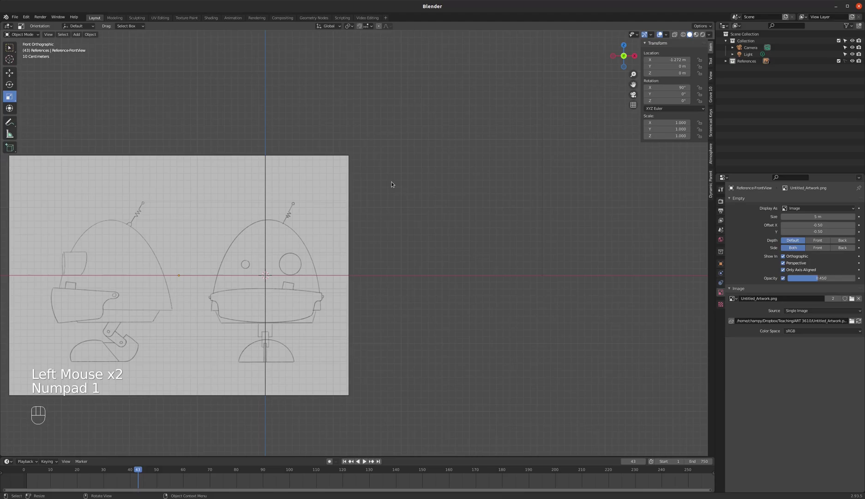
pyautogui.moveTo(391, 184)
pyautogui.mouseDown(button='middle')
pyautogui.moveTo(405, 178)
pyautogui.moveTo(383, 178)
pyautogui.mouseUp(button='middle')
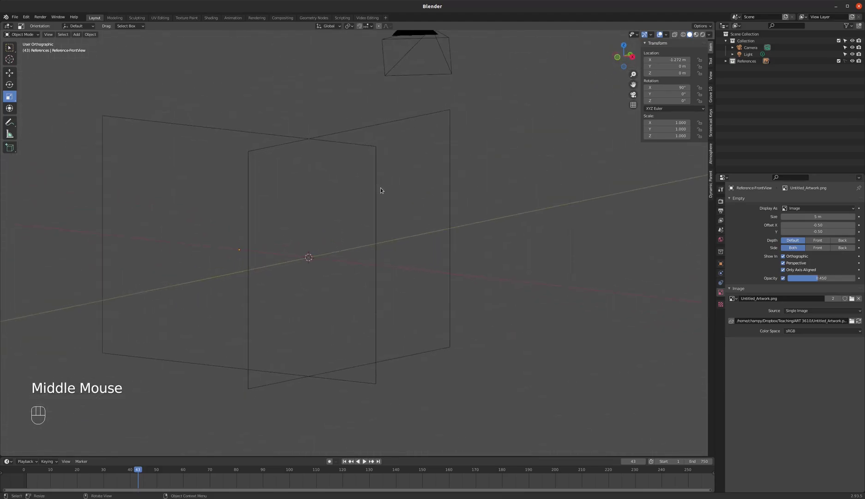
pyautogui.press('KP_3')
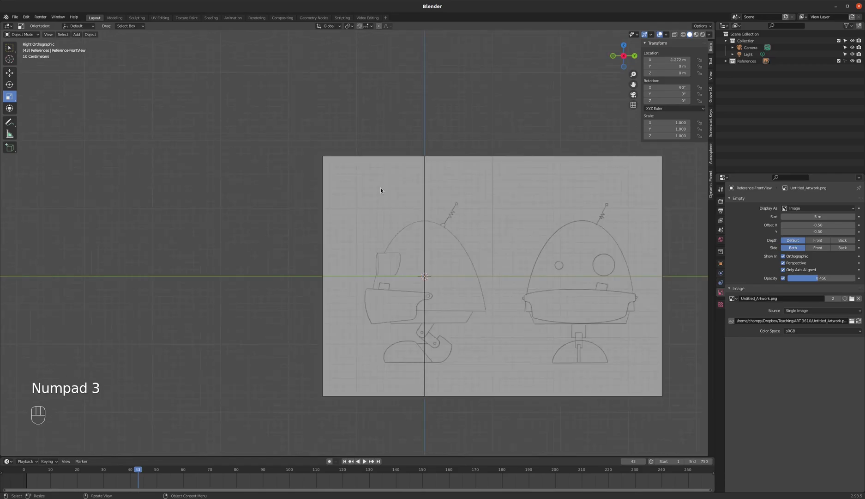
pyautogui.press('KP_1')
pyautogui.moveTo(395, 185); pyautogui.dragTo(380, 198, button='middle')
pyautogui.press('KP_1')
pyautogui.scroll(-3, 517, 160)
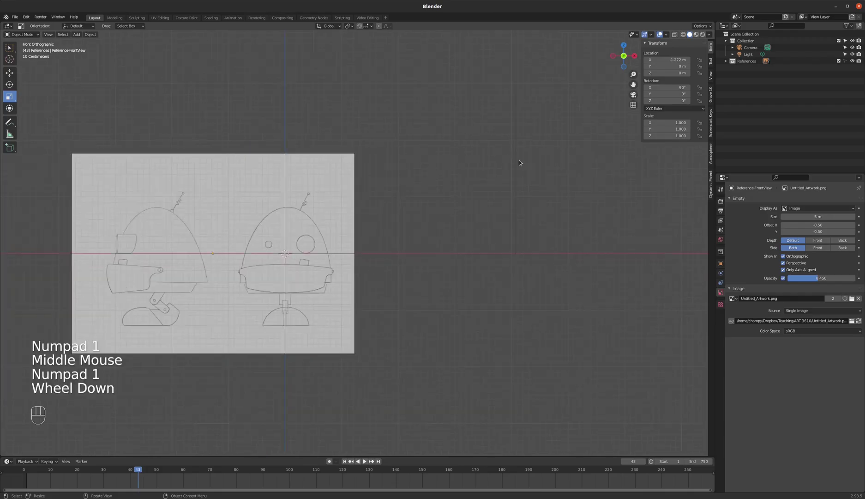
pyautogui.scroll(4, 369, 205)
pyautogui.scroll(-2, 353, 189)
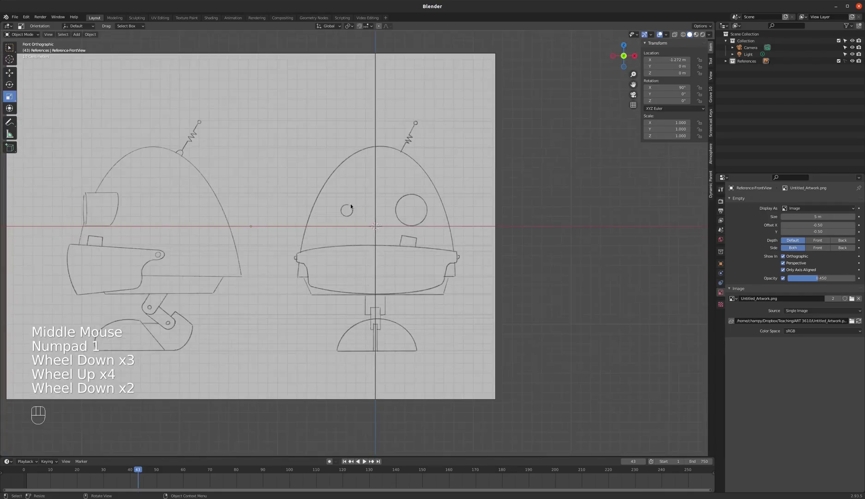
pyautogui.scroll(2, 363, 199)
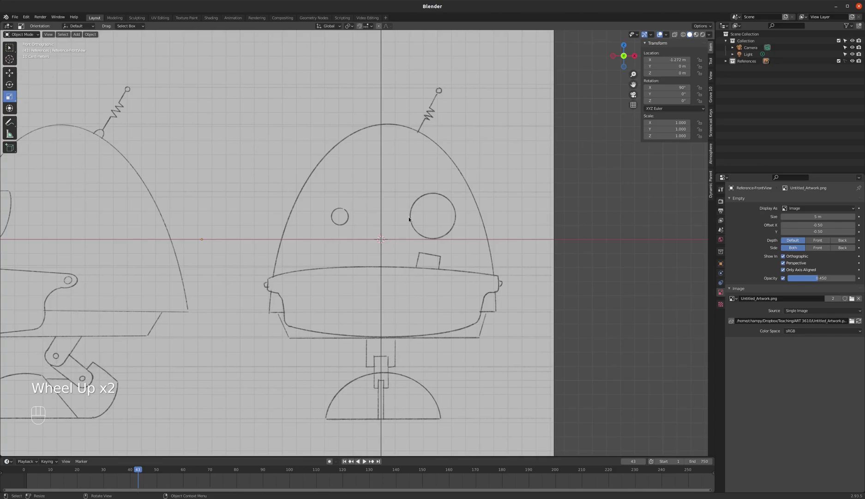
# Add a UV Sphere mesh at the world origin over the robot's front drawing
pyautogui.press('shift')
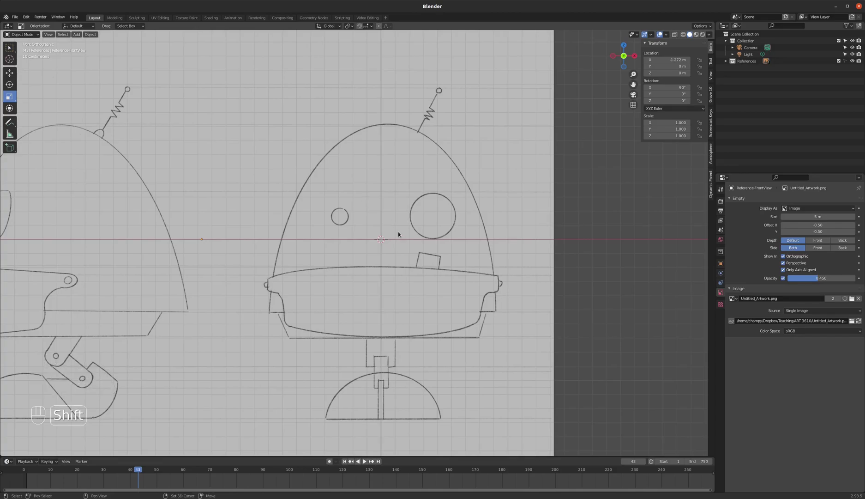
pyautogui.hotkey('shift', 'a')
pyautogui.moveTo(350, 147)
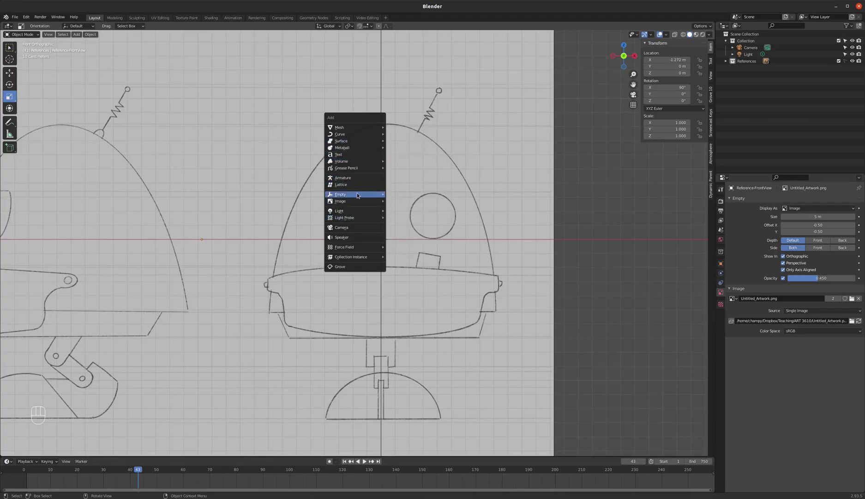
pyautogui.moveTo(344, 128)
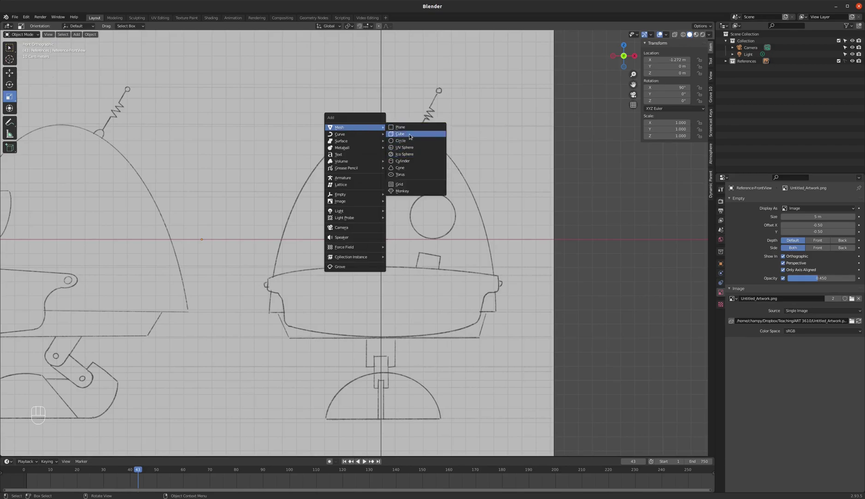
pyautogui.click(415, 147)
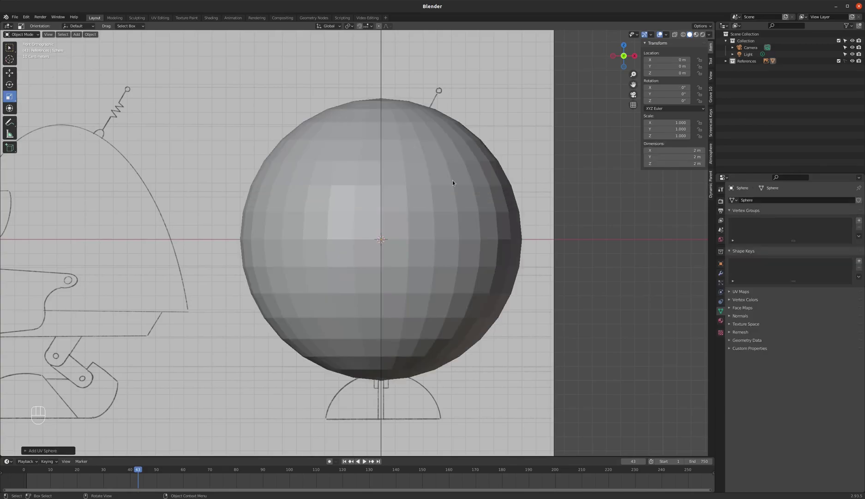
# Try to move the sphere along the Z axis in the front view
pyautogui.scroll(-2, 419, 181)
pyautogui.scroll(1, 418, 191)
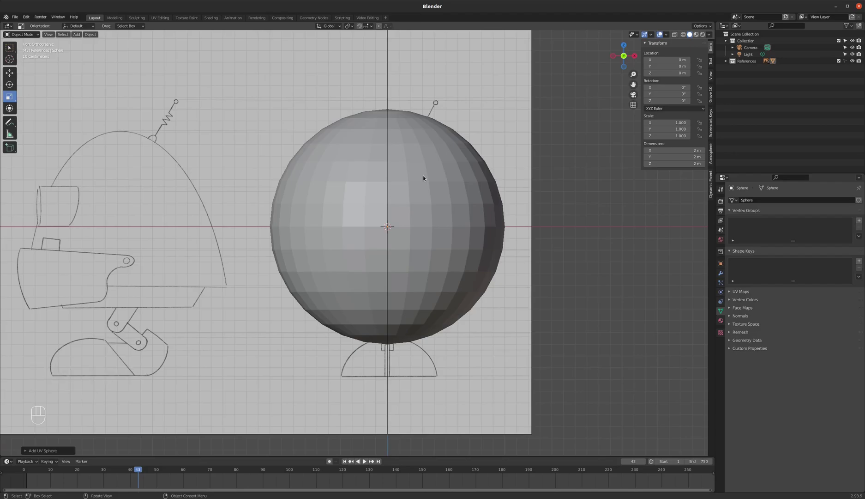
pyautogui.press('z')
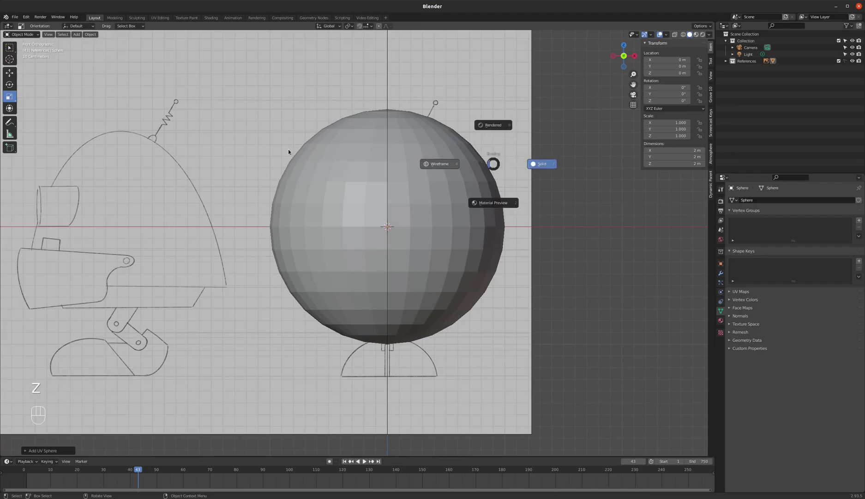
pyautogui.press('z')
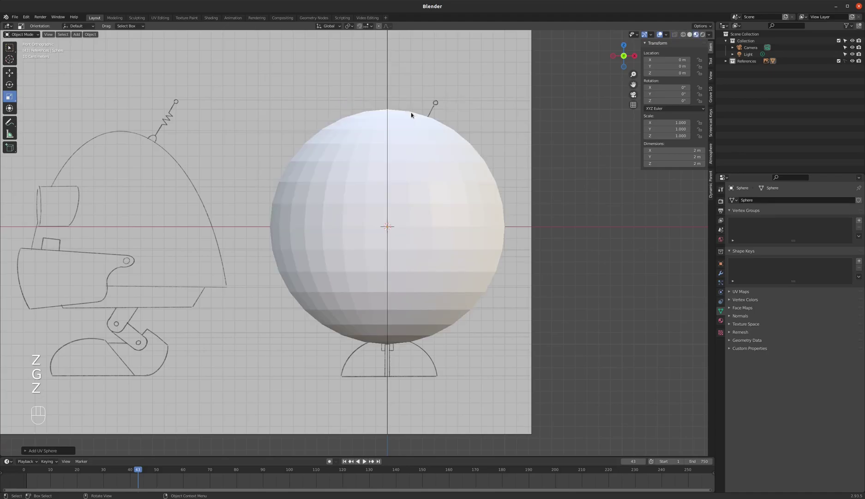
pyautogui.click(419, 137)
pyautogui.scroll(1, 421, 125)
pyautogui.click(419, 120)
pyautogui.press('z')
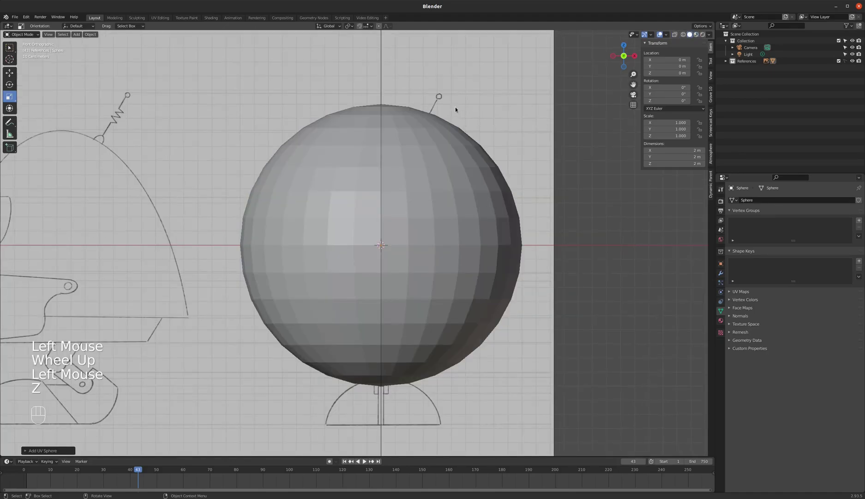
pyautogui.press('z')
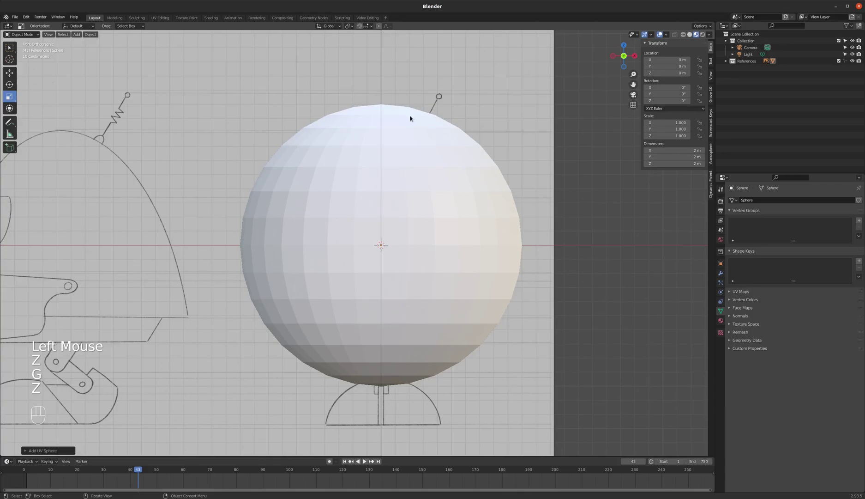
pyautogui.click(440, 129)
pyautogui.press('z')
pyautogui.click(435, 135)
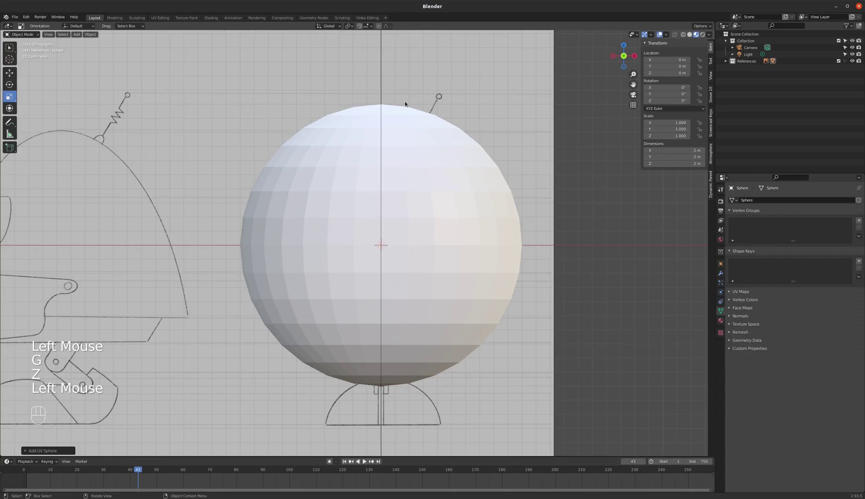
# Try to select the sphere from an angled view
pyautogui.scroll(-2, 363, 141)
pyautogui.click(350, 138)
pyautogui.scroll(-1, 351, 139)
pyautogui.moveTo(351, 139)
pyautogui.mouseDown(button='middle')
pyautogui.moveTo(357, 149)
pyautogui.moveTo(361, 139)
pyautogui.mouseUp(button='middle')
pyautogui.click(361, 139)
pyautogui.click(411, 161)
pyautogui.click(432, 160)
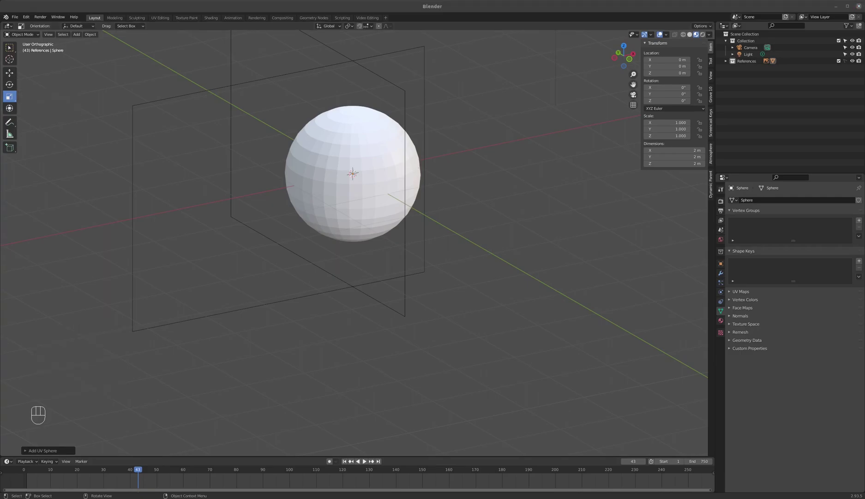
pyautogui.click(375, 152)
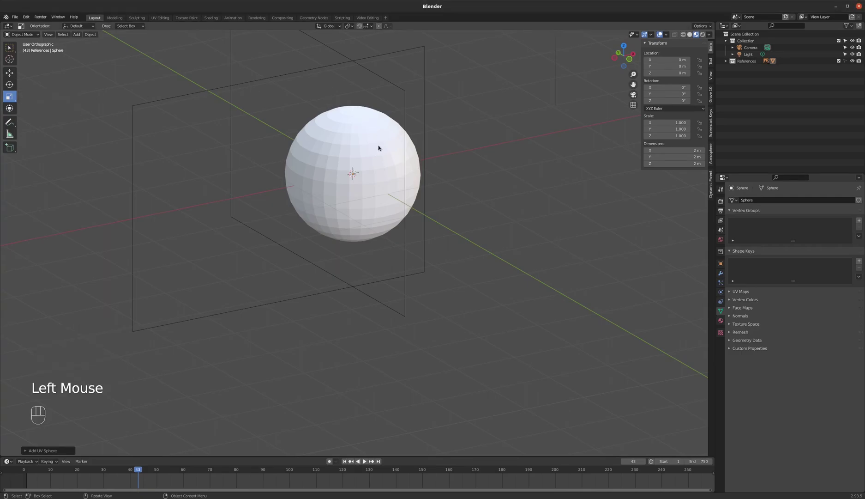
# Return to the front view and expand the References collection to check which objects it contains
pyautogui.moveTo(380, 142); pyautogui.dragTo(373, 139, button='middle')
pyautogui.press('KP_1')
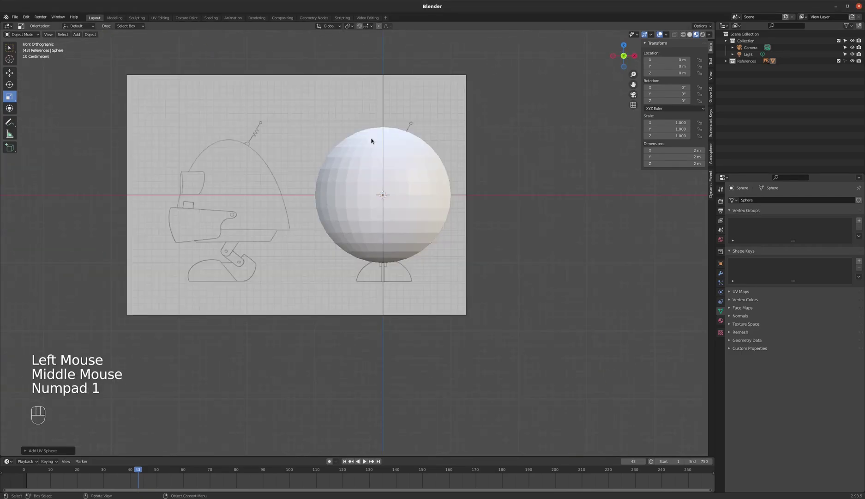
pyautogui.scroll(3, 402, 154)
pyautogui.scroll(-2, 359, 179)
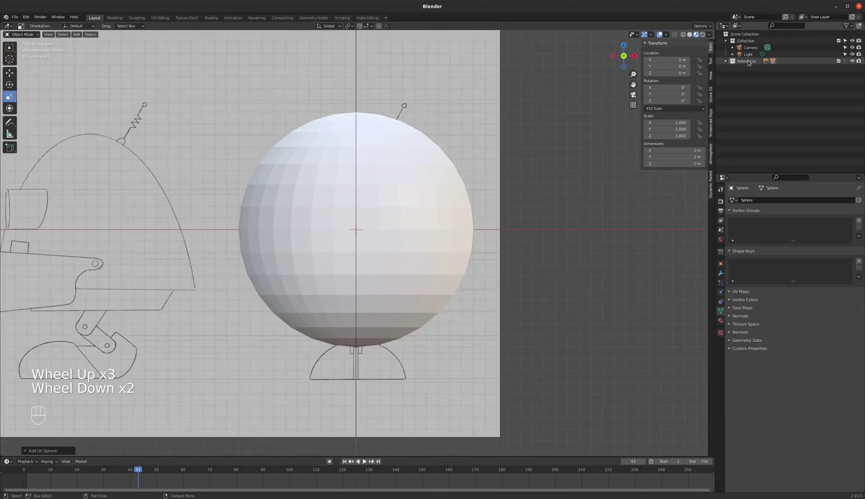
pyautogui.click(731, 62)
pyautogui.click(726, 61)
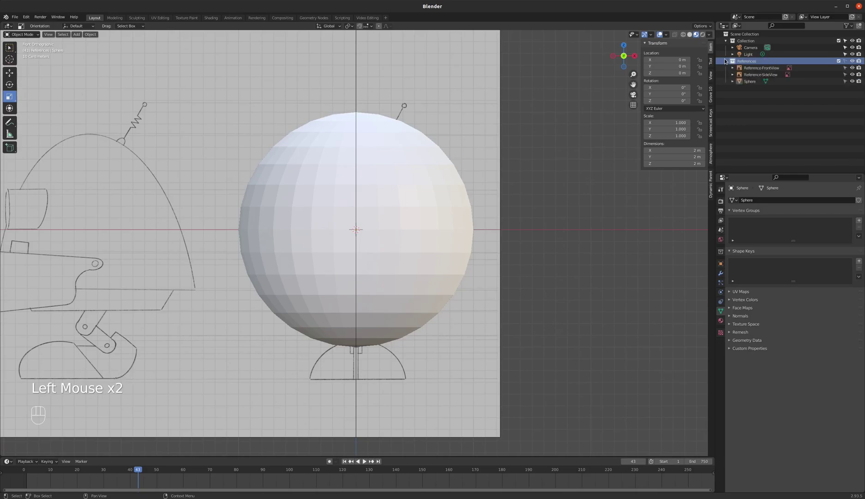
# Move the Sphere object from the References collection into Collection, collapse References, and keep the sphere selected
pyautogui.click(741, 82)
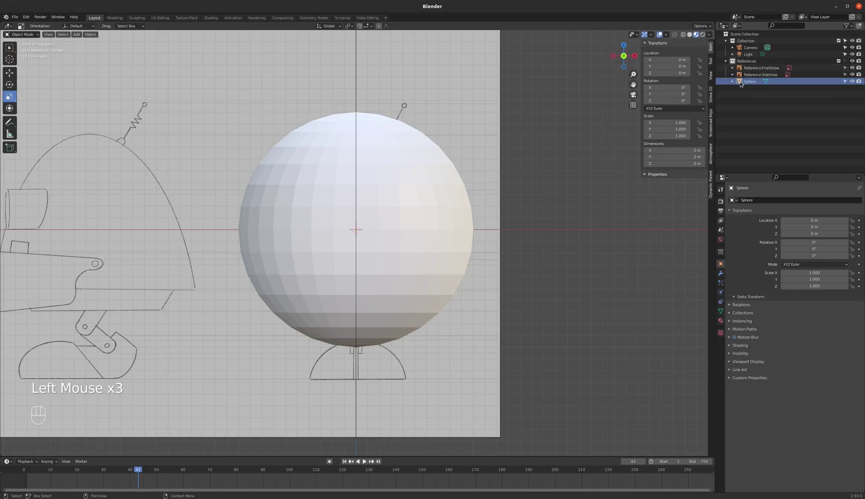
pyautogui.moveTo(741, 80); pyautogui.dragTo(741, 43)
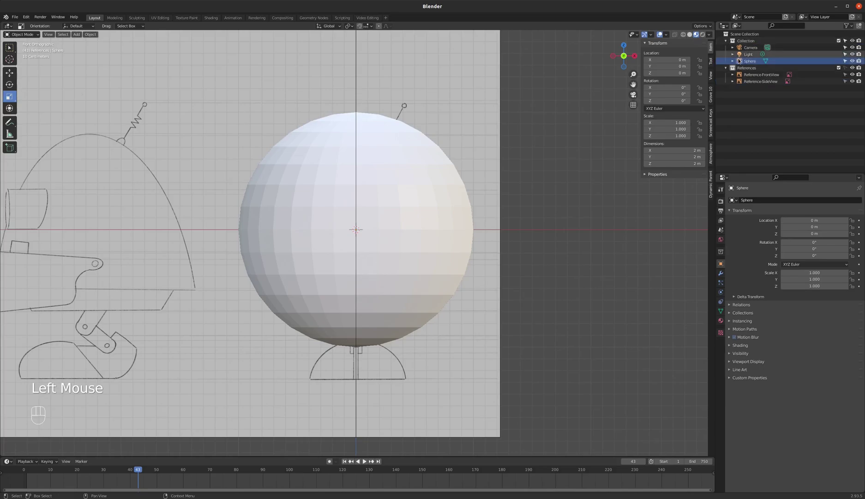
pyautogui.click(726, 68)
pyautogui.click(749, 61)
# Switch to wireframe and move the sphere down about 0.18 m along Z so its top meets the drawn dome's top
pyautogui.click(392, 163)
pyautogui.press('z')
pyautogui.press('g')
pyautogui.press('z')
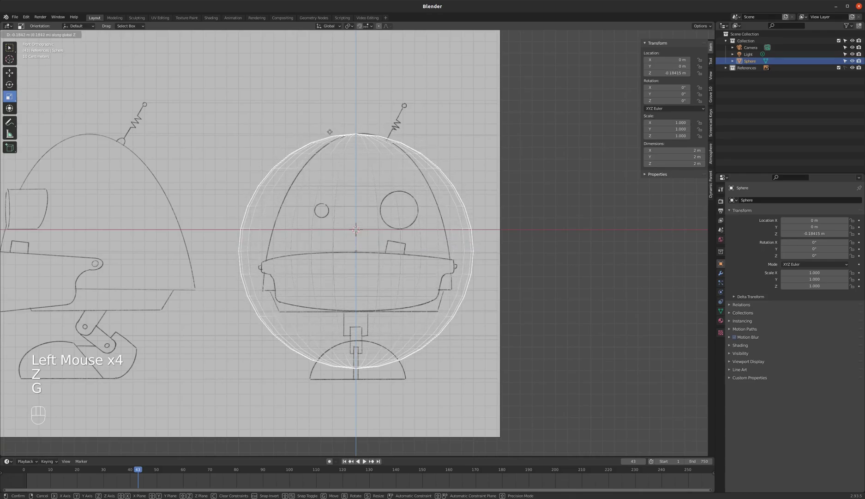
pyautogui.click(329, 132)
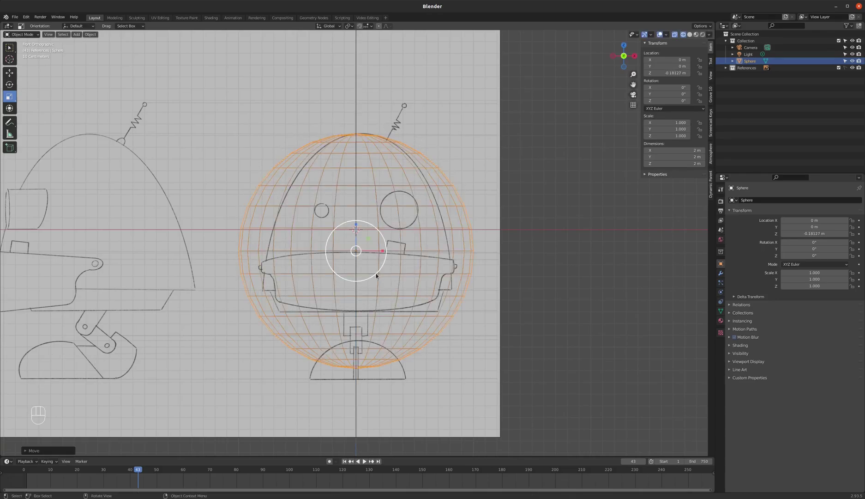
# Delete the faces of the sphere's lower half, keeping the upper hemisphere
pyautogui.scroll(2, 403, 294)
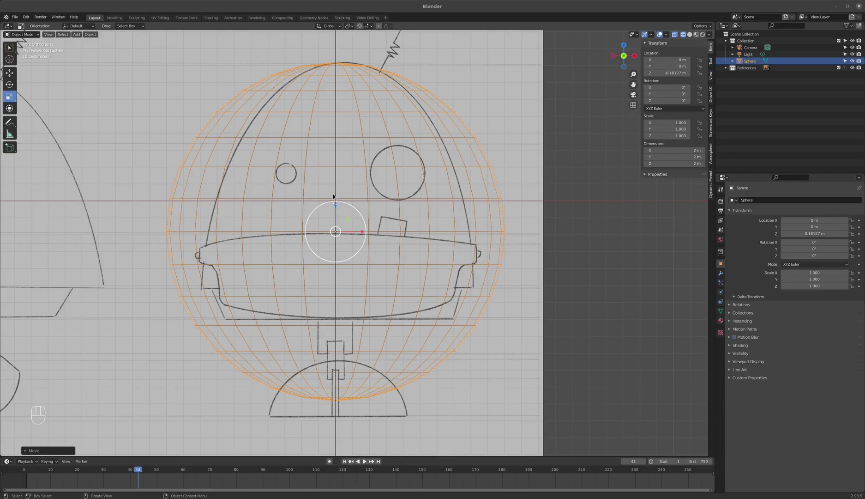
pyautogui.click(399, 114)
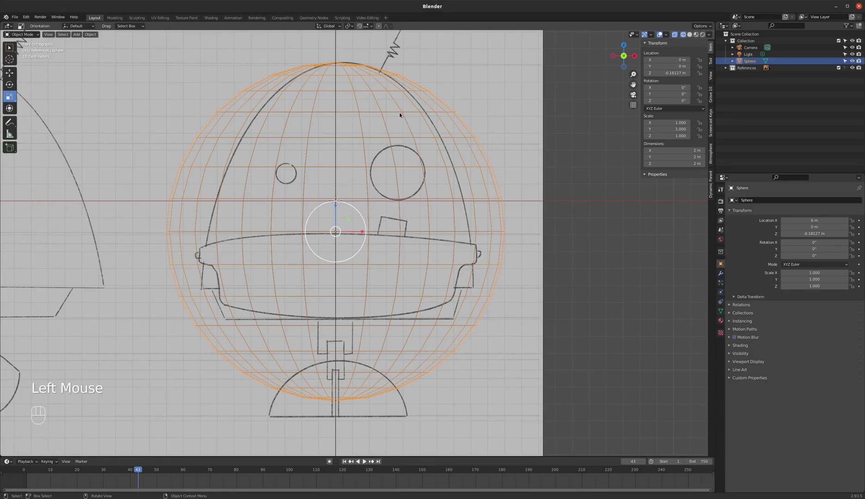
pyautogui.click(441, 97)
pyautogui.press('Tab')
pyautogui.press('b')
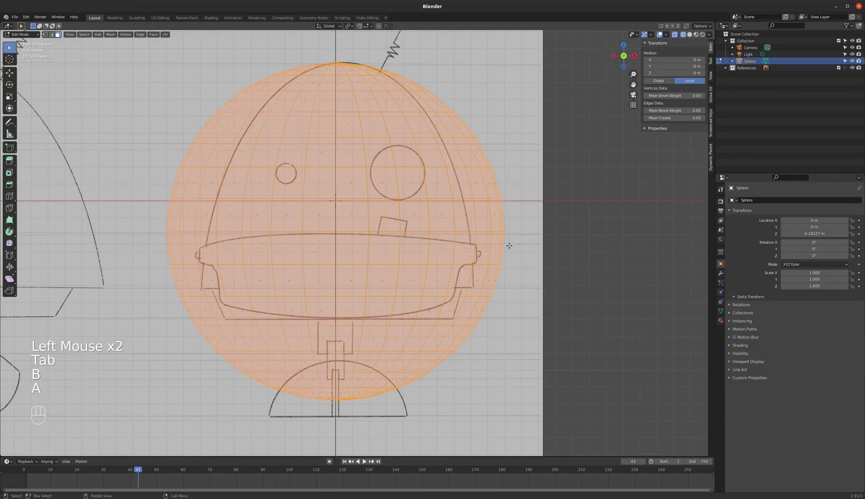
pyautogui.press('a')
pyautogui.press('a')
pyautogui.press('c')
pyautogui.moveTo(511, 245)
pyautogui.mouseDown()
pyautogui.moveTo(168, 250)
pyautogui.moveTo(172, 279)
pyautogui.moveTo(498, 281)
pyautogui.moveTo(494, 310)
pyautogui.moveTo(434, 342)
pyautogui.moveTo(258, 356)
pyautogui.moveTo(217, 325)
pyautogui.moveTo(443, 332)
pyautogui.mouseUp()
pyautogui.press('Escape')
pyautogui.press('x')
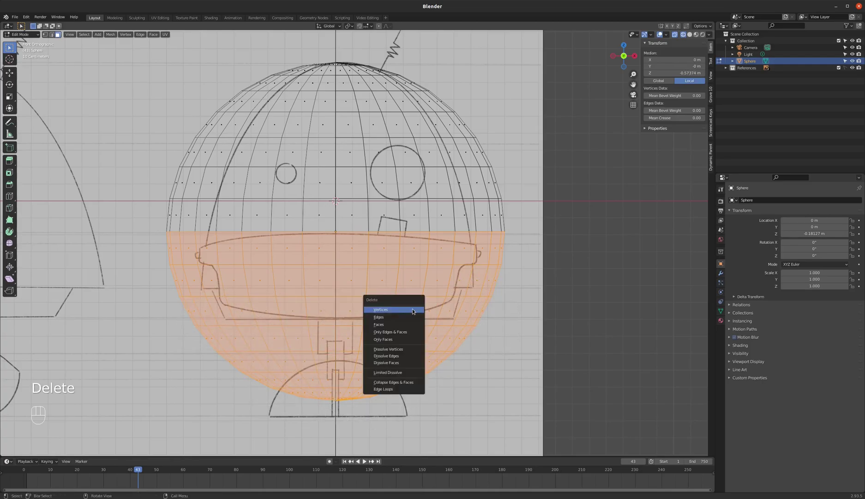
pyautogui.click(388, 324)
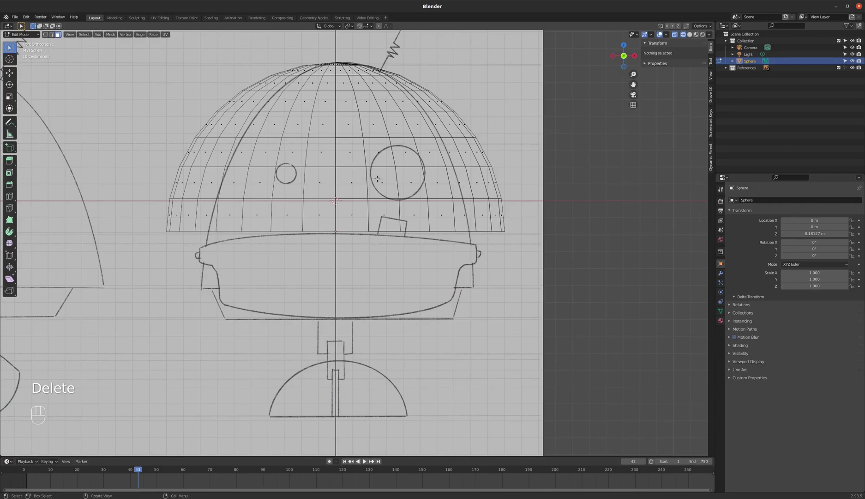
# Select the hemisphere's open bottom edge loop and extrude it inward as a scaled-down ring, using solid shading
pyautogui.press('Tab')
pyautogui.moveTo(366, 153); pyautogui.dragTo(345, 169, button='middle')
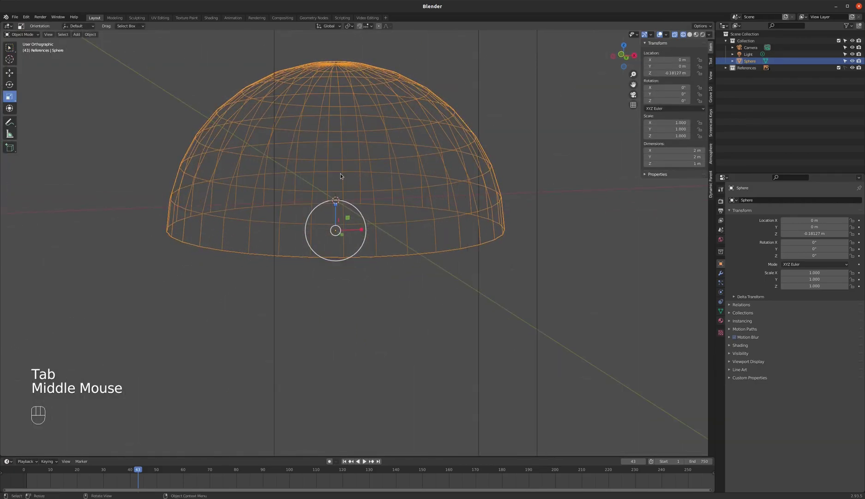
pyautogui.press('Tab')
pyautogui.moveTo(328, 158); pyautogui.dragTo(304, 177, button='middle')
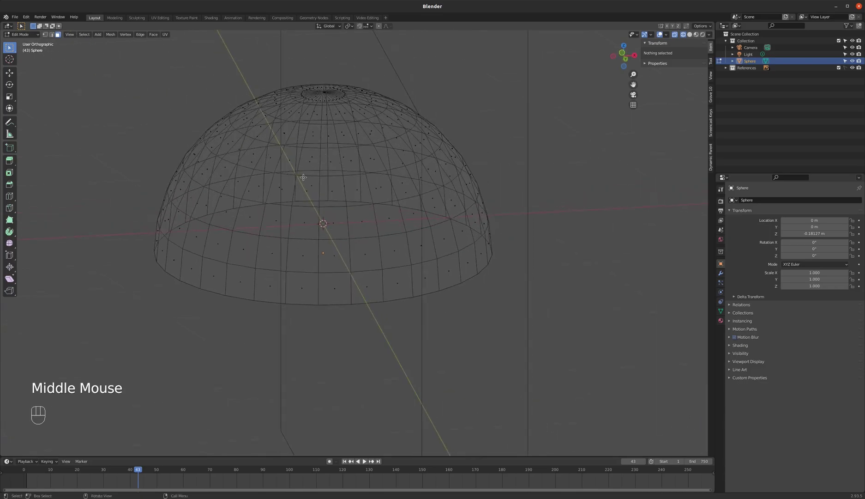
pyautogui.press('1')
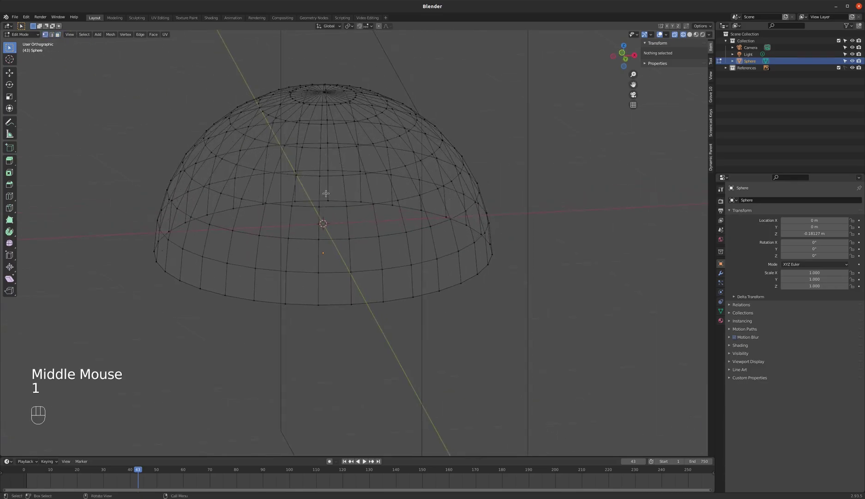
pyautogui.keyDown('alt'); pyautogui.click(279, 201); pyautogui.keyUp('alt')
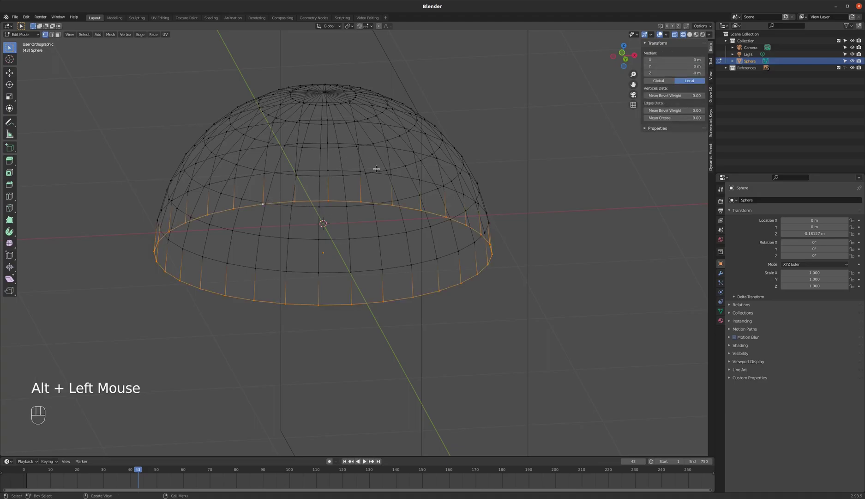
pyautogui.scroll(-2, 424, 208)
pyautogui.moveTo(423, 209)
pyautogui.mouseDown(button='middle')
pyautogui.moveTo(424, 199)
pyautogui.moveTo(378, 187)
pyautogui.mouseUp(button='middle')
pyautogui.press('z')
pyautogui.scroll(4, 378, 185)
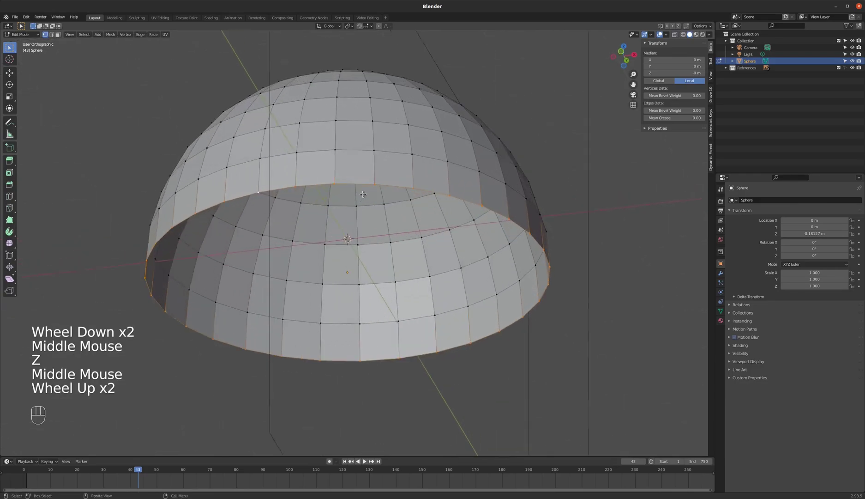
pyautogui.scroll(-2, 378, 186)
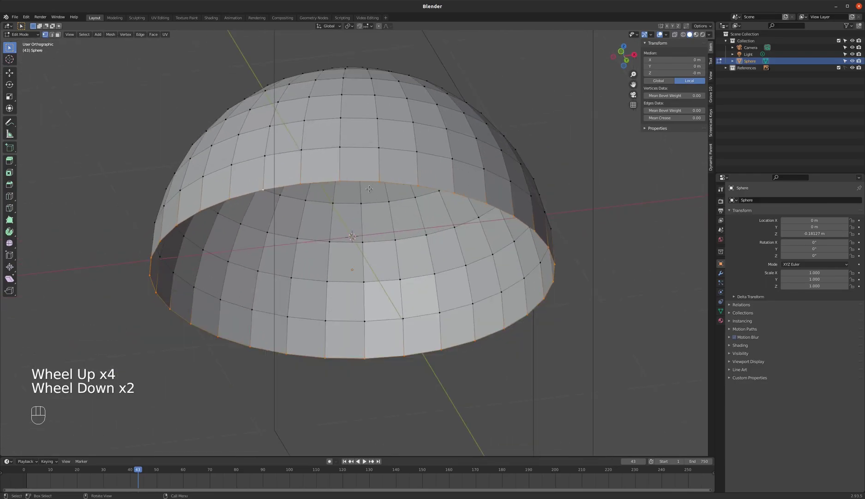
pyautogui.press('e')
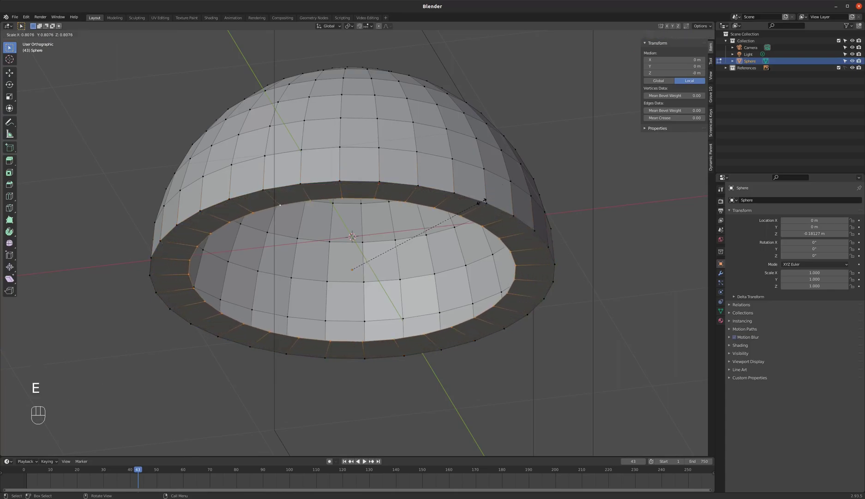
pyautogui.click(467, 209)
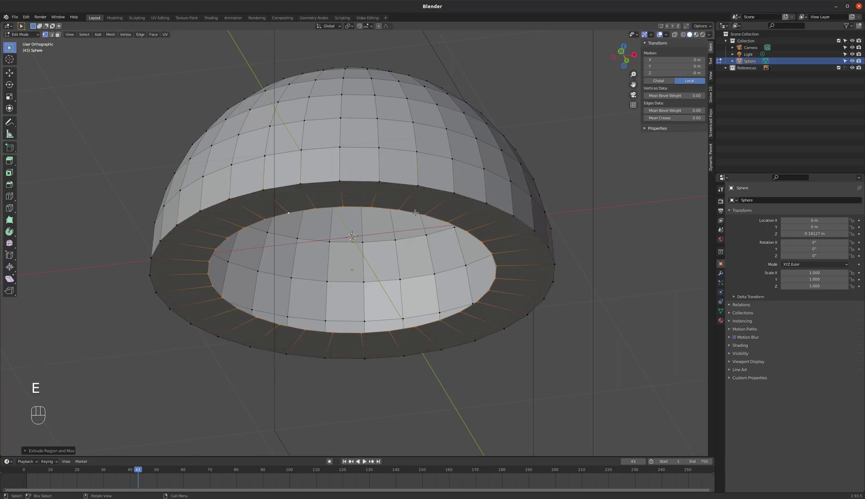
# Close the remaining hole in the hemisphere's base with Grid Fill
pyautogui.click(139, 35)
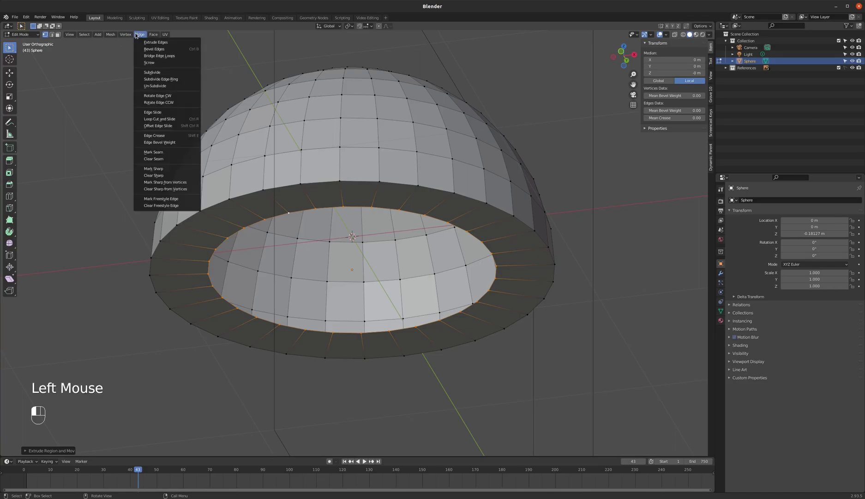
pyautogui.moveTo(152, 37)
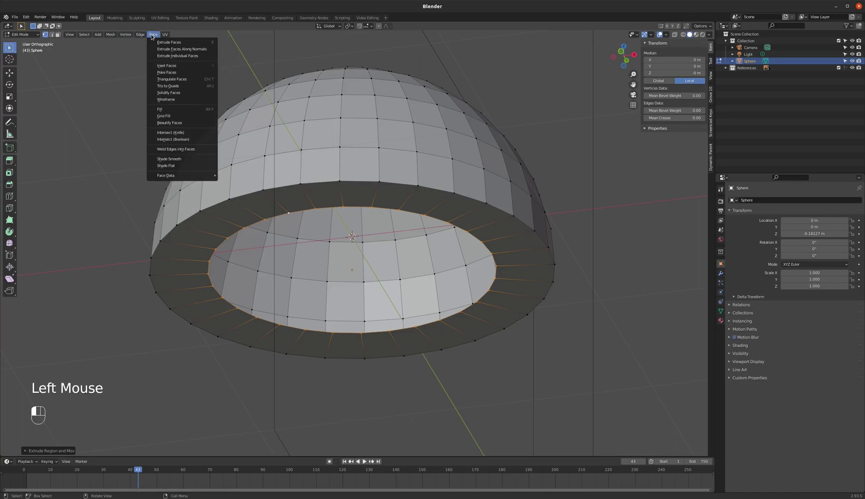
pyautogui.click(163, 116)
# Add the outer rim loop to the base selection and move it down about 0.52 m along Z with proportional editing enabled
pyautogui.moveTo(349, 236)
pyautogui.mouseDown(button='middle')
pyautogui.moveTo(371, 237)
pyautogui.moveTo(367, 216)
pyautogui.moveTo(357, 240)
pyautogui.mouseUp(button='middle')
pyautogui.press('KP_1')
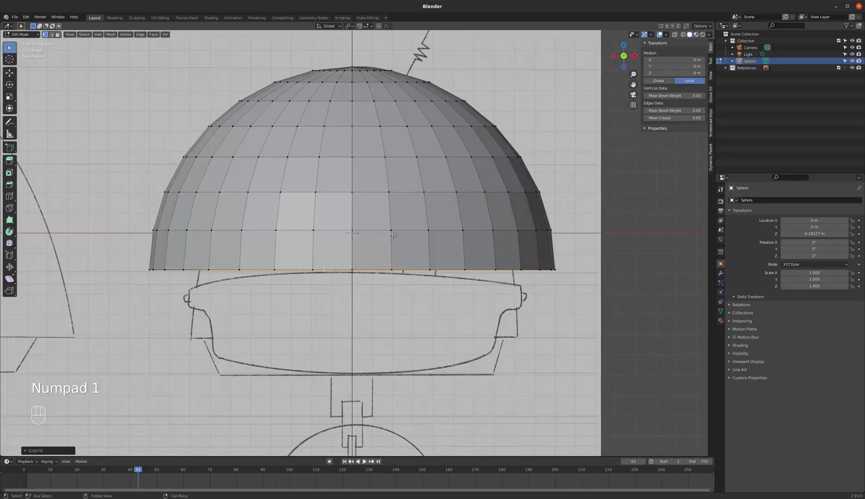
pyautogui.scroll(-2, 375, 209)
pyautogui.scroll(3, 408, 245)
pyautogui.moveTo(408, 244); pyautogui.dragTo(515, 227, button='middle')
pyautogui.keyDown('alt'); pyautogui.keyDown('shift'); pyautogui.click(494, 223); pyautogui.keyUp('shift'); pyautogui.keyUp('alt')
pyautogui.press('KP_1')
pyautogui.scroll(-3, 462, 212)
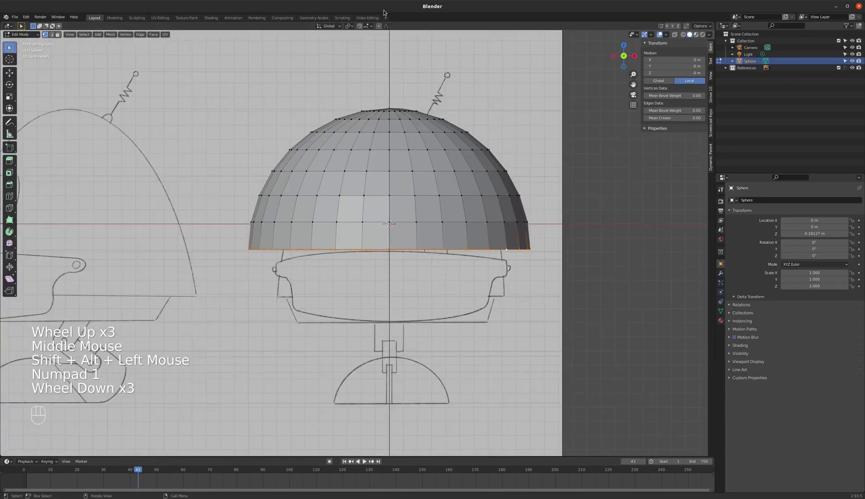
pyautogui.click(379, 26)
pyautogui.press('z')
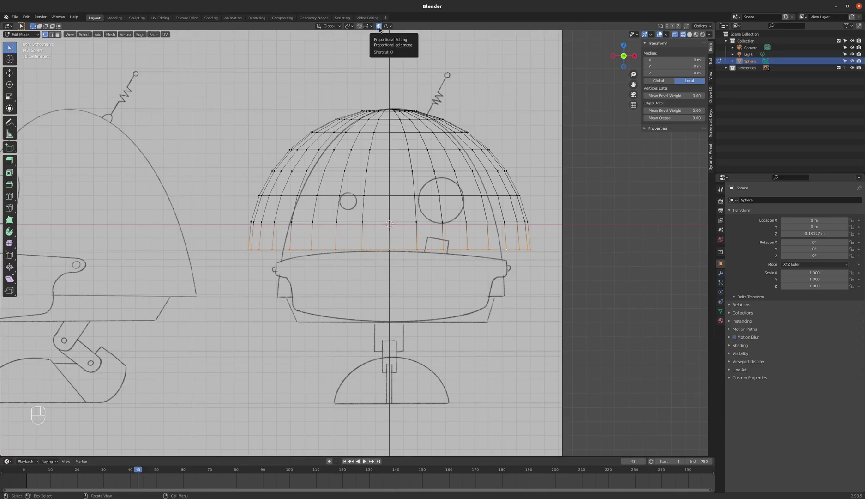
pyautogui.press('g')
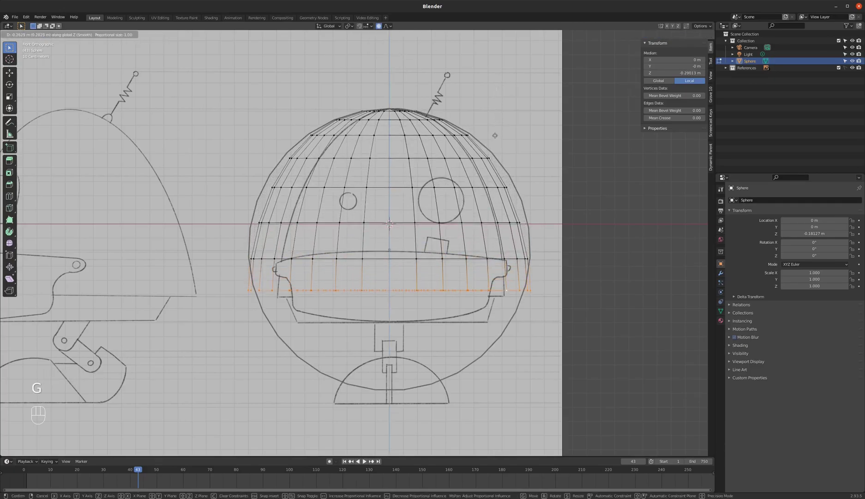
pyautogui.click(498, 165)
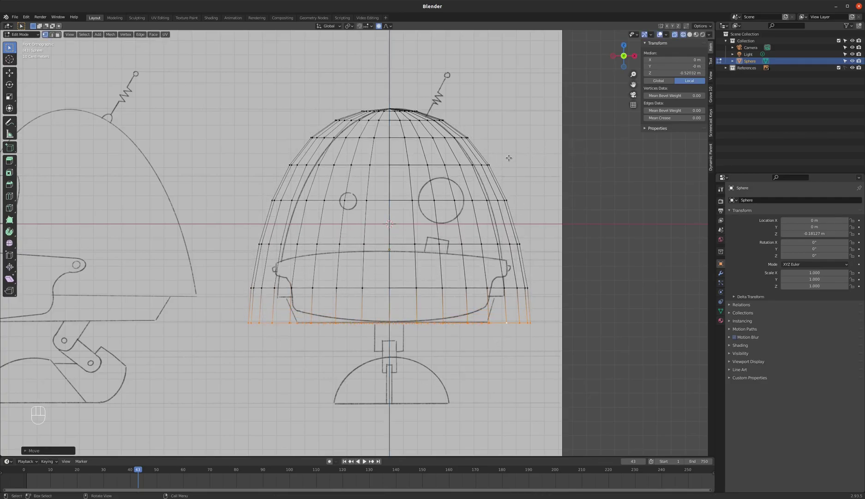
# Scale the whole dome mesh to about 0.83 in X and Y only, matching the front drawing's width
pyautogui.press('a')
pyautogui.press('s')
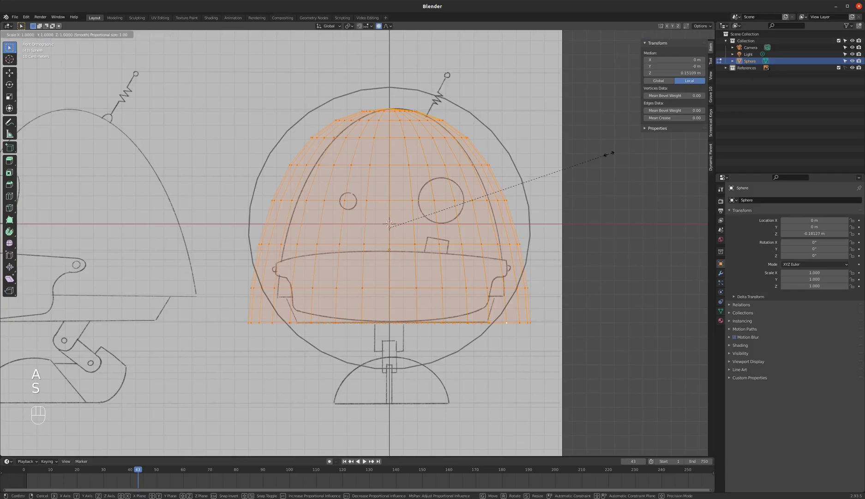
pyautogui.hotkey('shift', 'z')
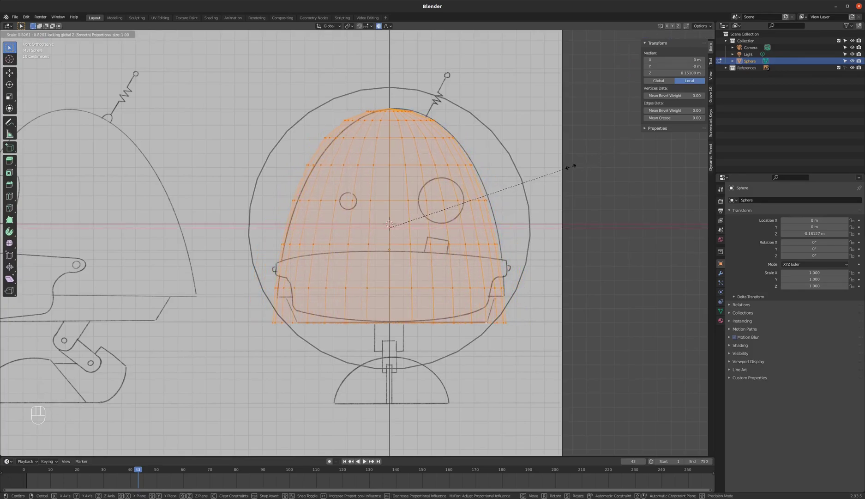
pyautogui.click(572, 166)
# Deselect everything above the dome's base and raise the base about 0.19 m along Z with proportional editing
pyautogui.press('KP_3')
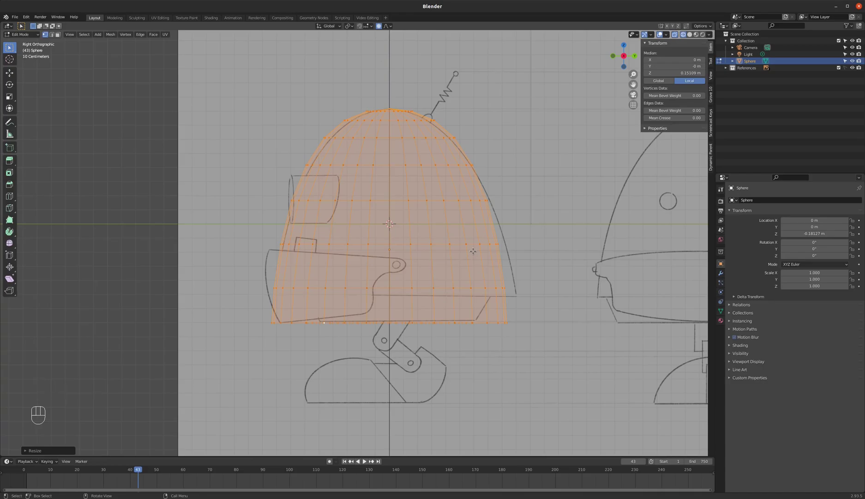
pyautogui.press('KP_1')
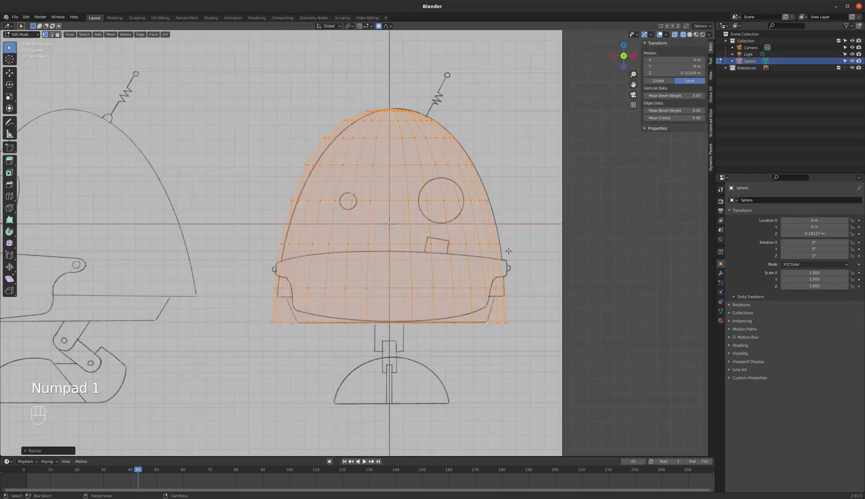
pyautogui.press('c')
pyautogui.moveTo(493, 238)
pyautogui.mouseDown(button='middle')
pyautogui.moveTo(455, 217)
pyautogui.moveTo(300, 212)
pyautogui.moveTo(422, 149)
pyautogui.mouseUp(button='middle')
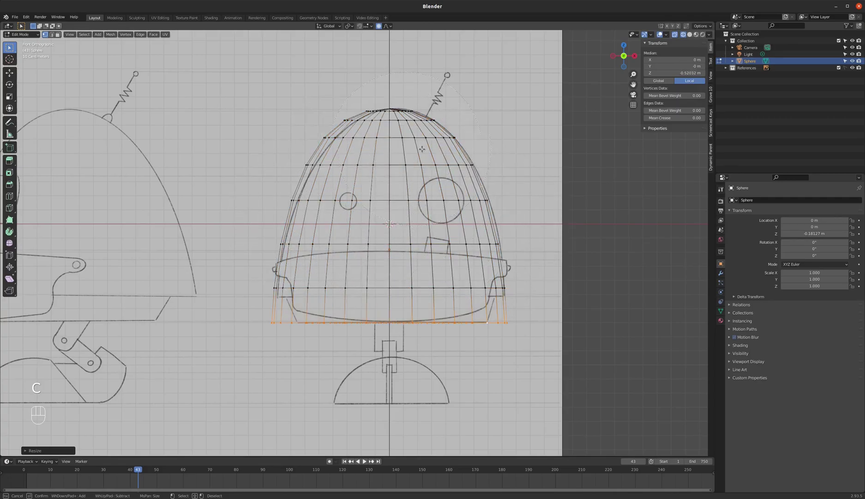
pyautogui.rightClick(535, 174)
pyautogui.press('g')
pyautogui.press('z')
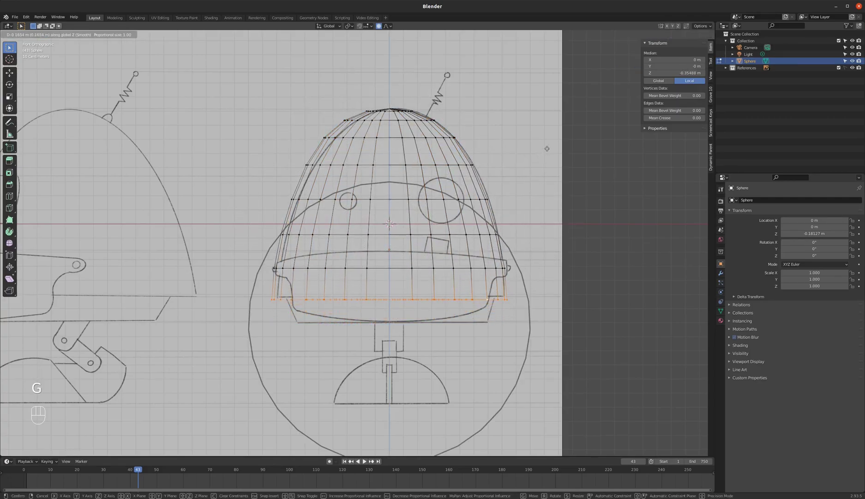
pyautogui.click(550, 144)
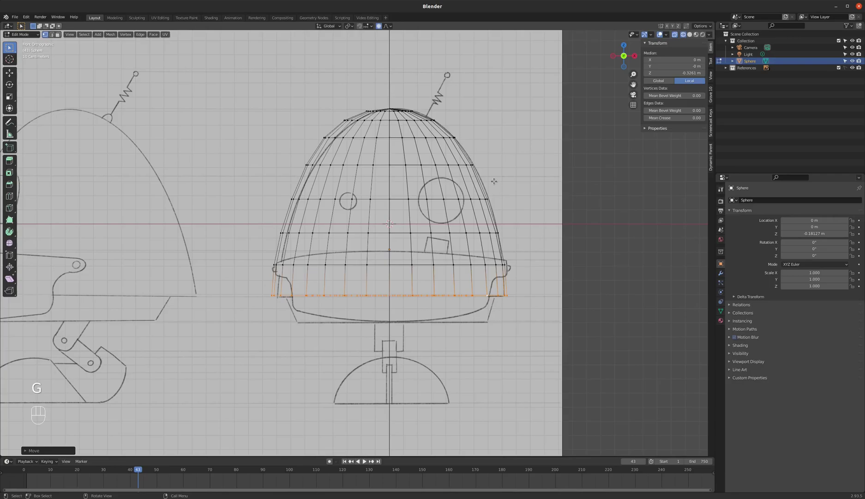
# Scale the base to about 1.07 with a proportional size of 1.21 to fit the side drawing, and check the front view
pyautogui.press('KP_3')
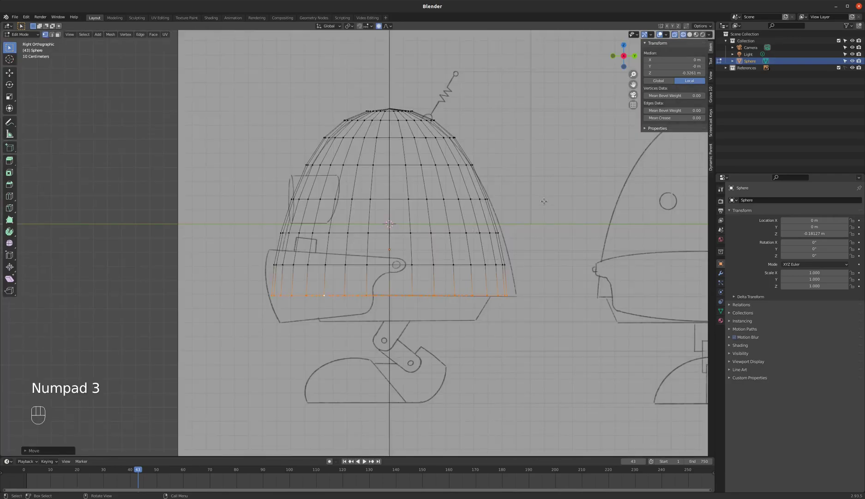
pyautogui.press('s')
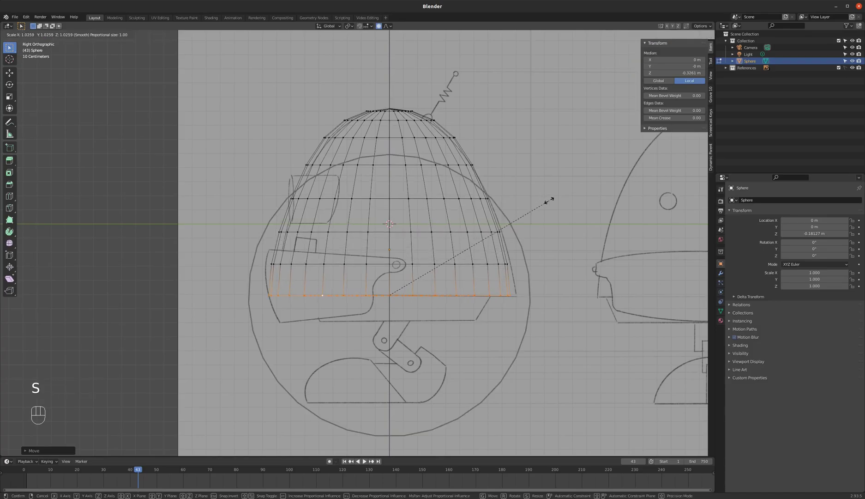
pyautogui.scroll(-2, 558, 200)
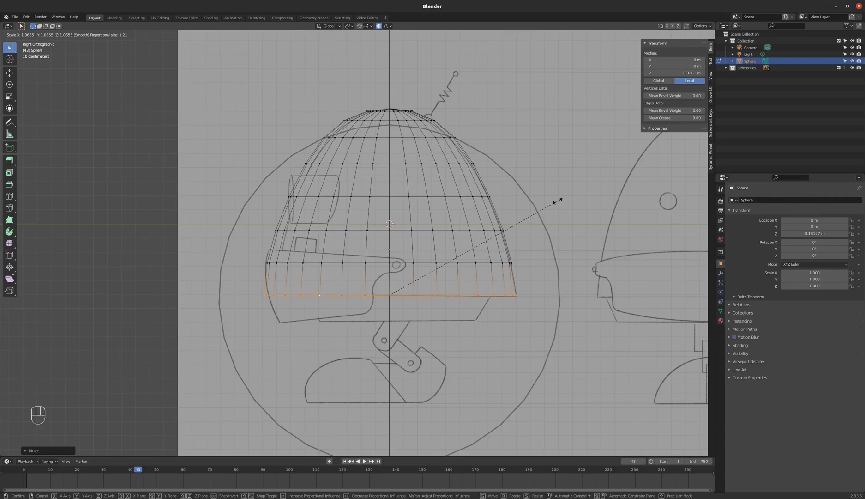
pyautogui.click(557, 200)
pyautogui.moveTo(337, 245); pyautogui.dragTo(369, 241, button='middle')
pyautogui.press('KP_1')
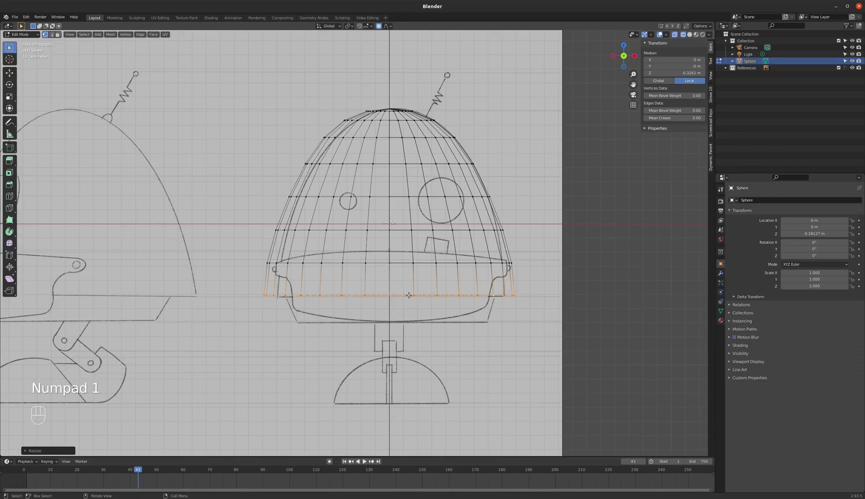
# Leave Edit Mode and rename the sphere object as Head-Dome
pyautogui.scroll(1, 415, 294)
pyautogui.press('Tab')
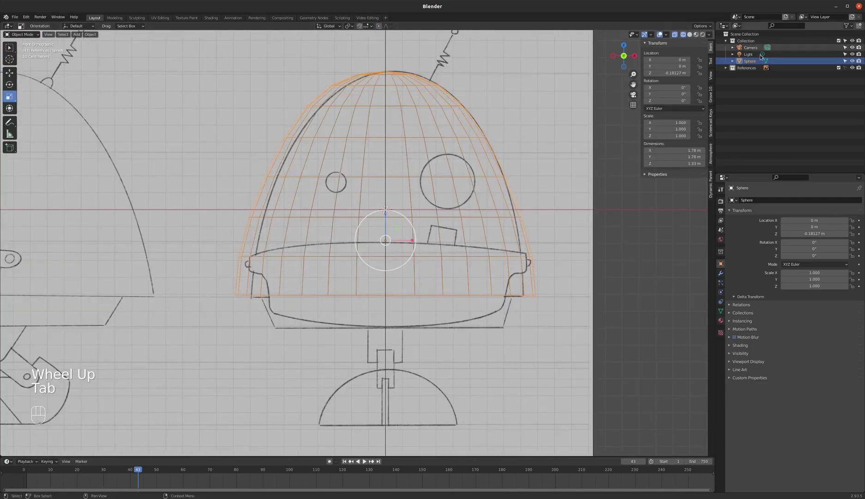
pyautogui.doubleClick(751, 60)
pyautogui.write('Head-Dome')
pyautogui.press('Return')
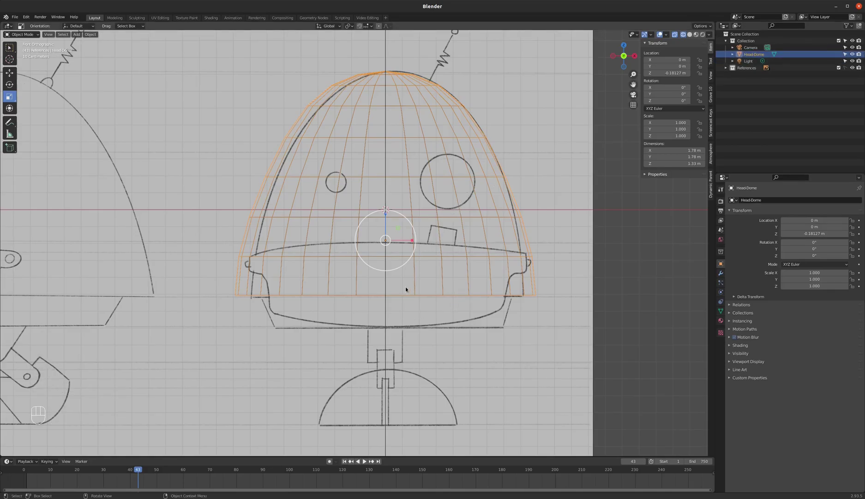
# Select the complete inner edge loop of the dome's base in Edit Mode and align the view to the front drawing
pyautogui.press('ctrl')
pyautogui.moveTo(492, 295); pyautogui.dragTo(493, 297, button='middle')
pyautogui.press('KP_1')
pyautogui.press('z')
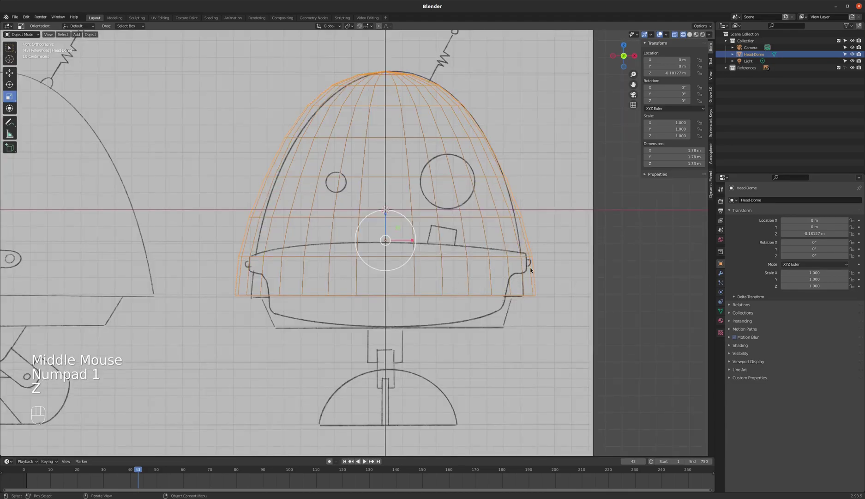
pyautogui.scroll(3, 502, 305)
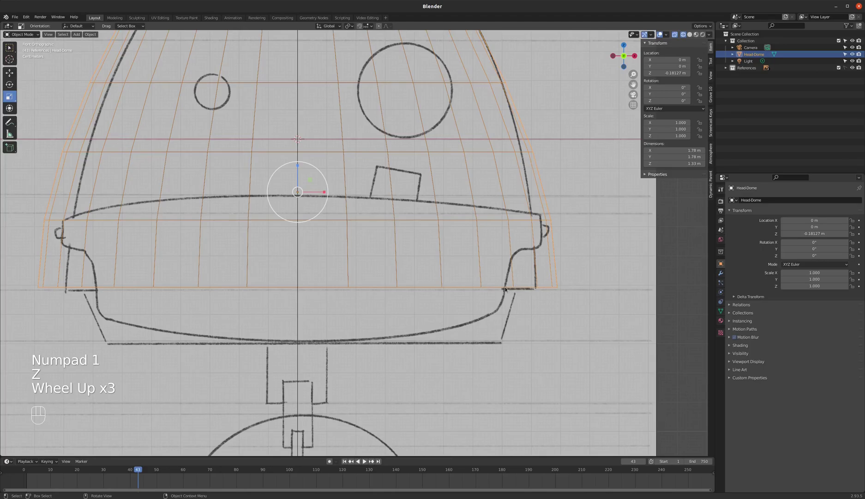
pyautogui.press('Tab')
pyautogui.moveTo(549, 259); pyautogui.dragTo(515, 282, button='middle')
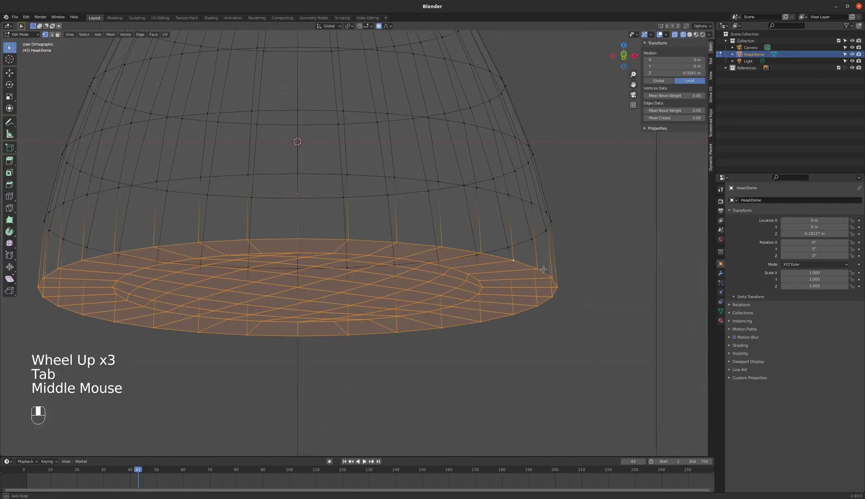
pyautogui.keyDown('alt'); pyautogui.click(481, 276); pyautogui.keyUp('alt')
pyautogui.keyDown('alt'); pyautogui.click(472, 275); pyautogui.keyUp('alt')
pyautogui.keyDown('alt'); pyautogui.keyDown('shift'); pyautogui.click(478, 292); pyautogui.keyUp('shift'); pyautogui.keyUp('alt')
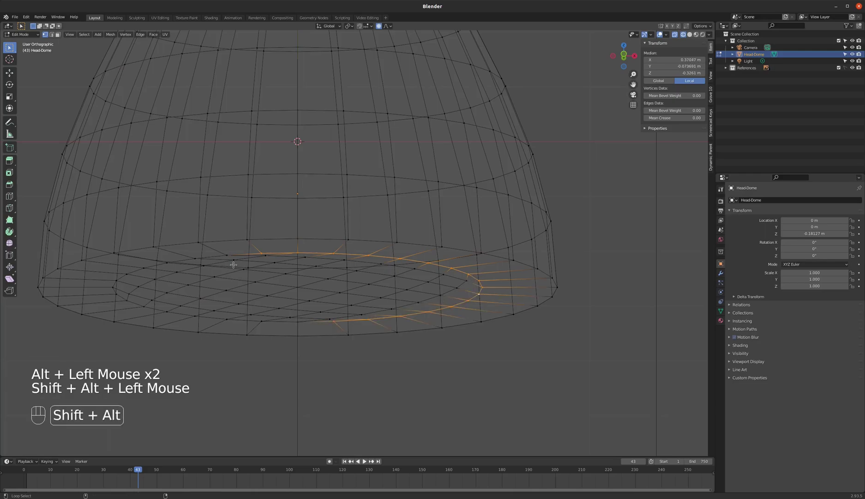
pyautogui.keyDown('alt'); pyautogui.keyDown('shift'); pyautogui.click(206, 255); pyautogui.keyUp('shift'); pyautogui.keyUp('alt')
pyautogui.keyDown('alt'); pyautogui.keyDown('shift'); pyautogui.click(204, 321); pyautogui.keyUp('shift'); pyautogui.keyUp('alt')
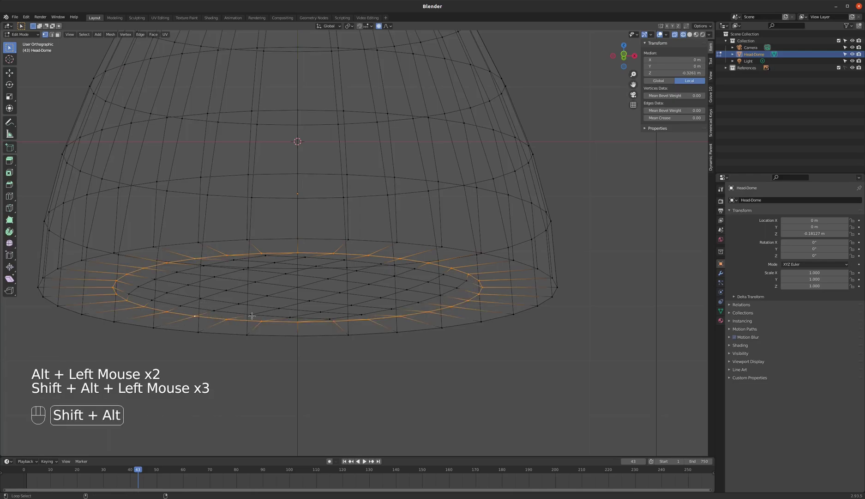
pyautogui.press('KP_1')
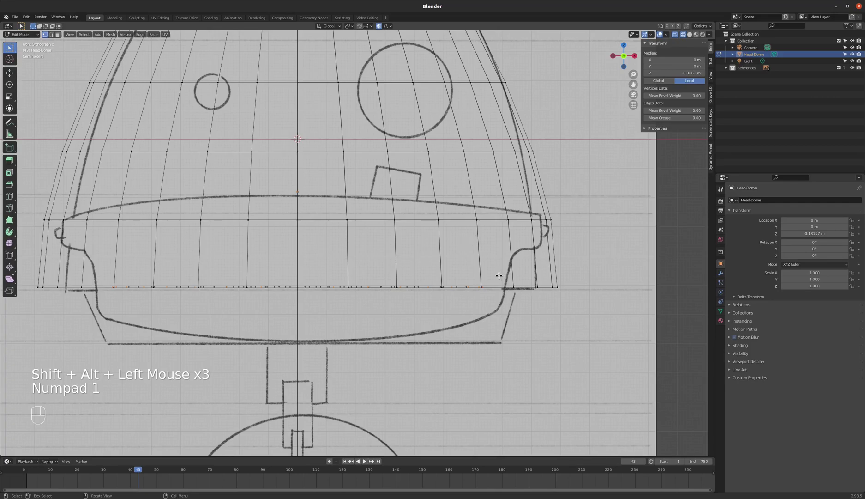
# Enlarge the inner base loop with a reduced proportional size and extrude it down about 0.18 m along Z
pyautogui.press('s')
pyautogui.scroll(14, 537, 266)
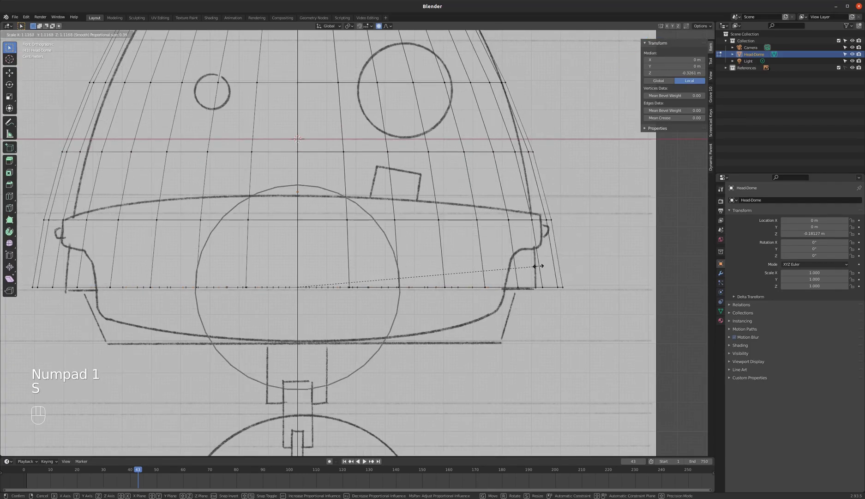
pyautogui.click(551, 263)
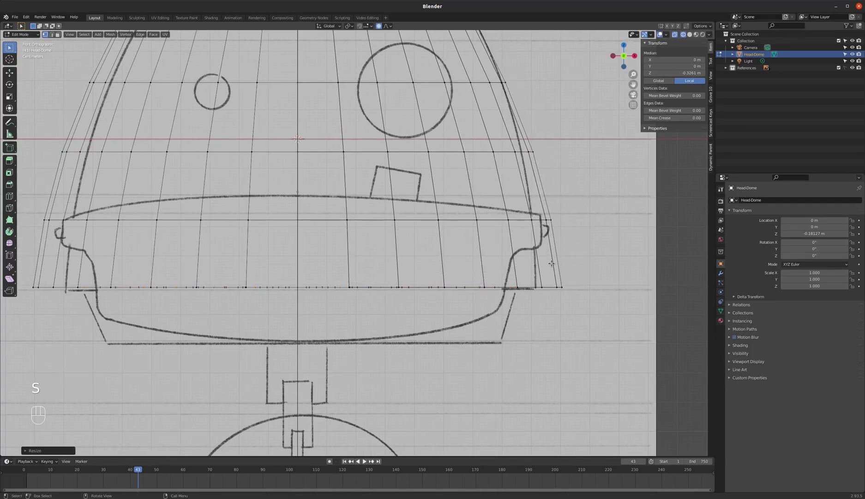
pyautogui.press('e')
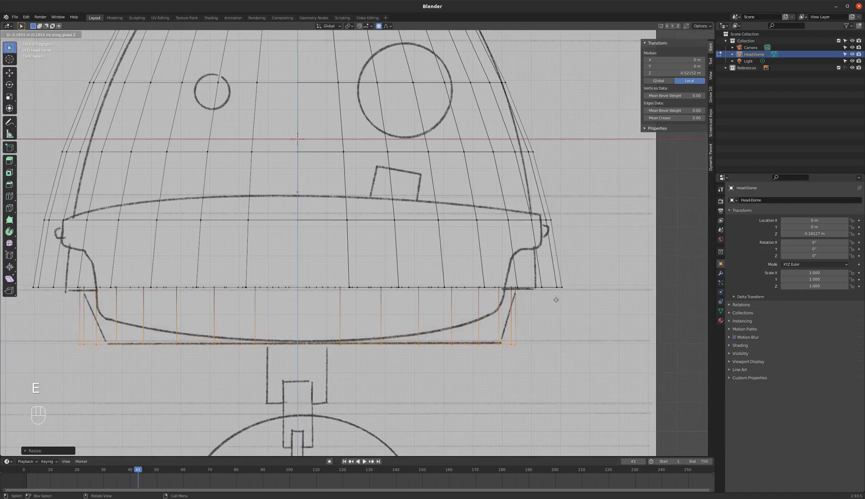
pyautogui.click(556, 296)
# Scale the extruded lower rim to about 0.93 with a small proportional size so the skirt tapers like the front drawing
pyautogui.press('s')
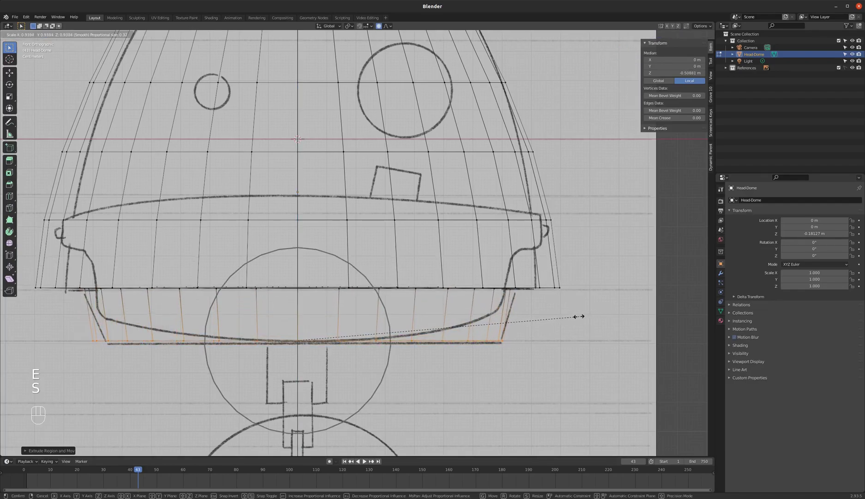
pyautogui.scroll(7, 571, 317)
pyautogui.scroll(6, 575, 315)
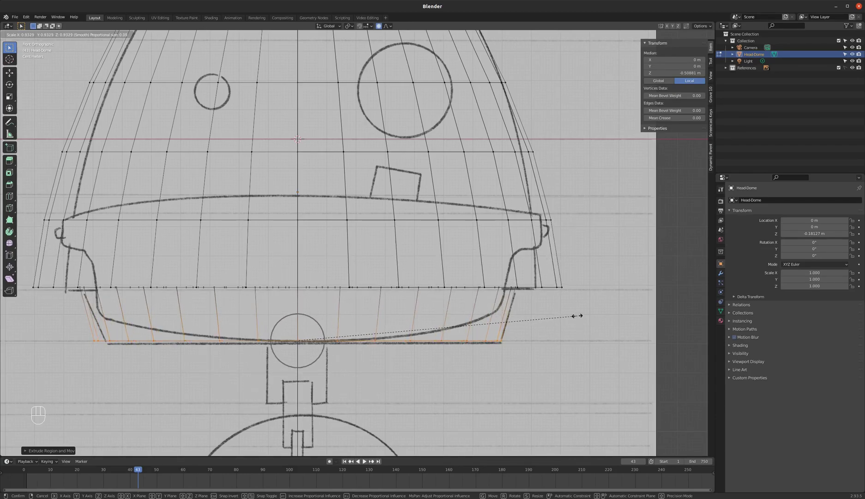
pyautogui.click(577, 315)
# Compare the dome and its lower skirt with the front and side drawings, using solid shading in Object Mode for the side view
pyautogui.scroll(-3, 315, 250)
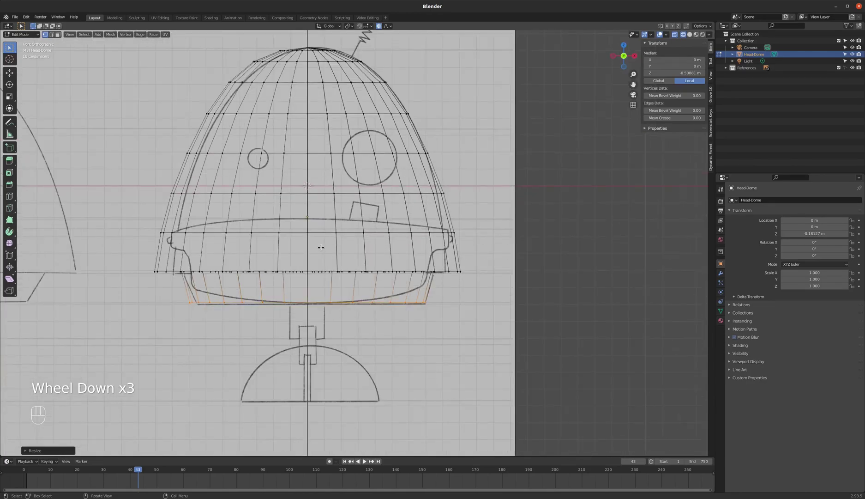
pyautogui.scroll(1, 352, 196)
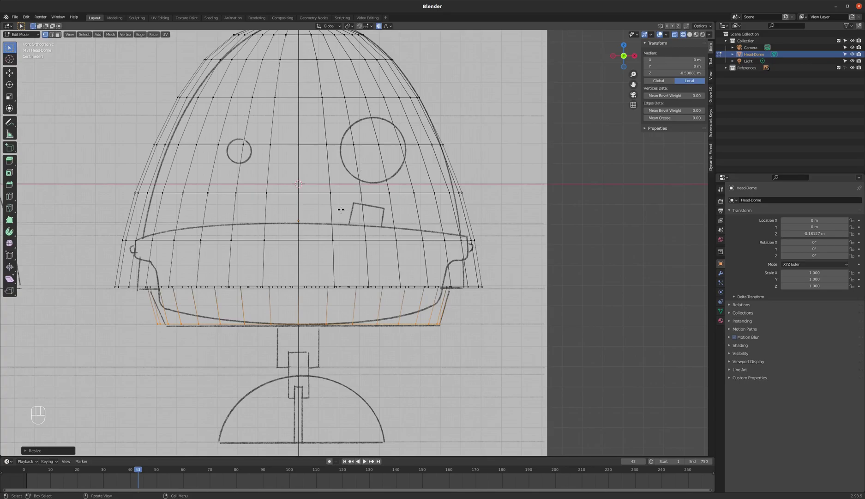
pyautogui.scroll(1, 370, 264)
pyautogui.scroll(-2, 370, 264)
pyautogui.scroll(3, 348, 271)
pyautogui.scroll(-2, 377, 319)
pyautogui.scroll(-1, 377, 318)
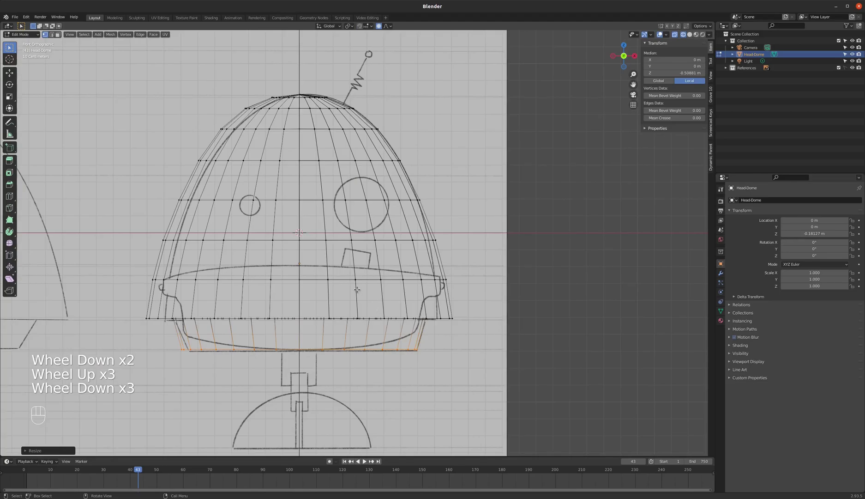
pyautogui.press('KP_3')
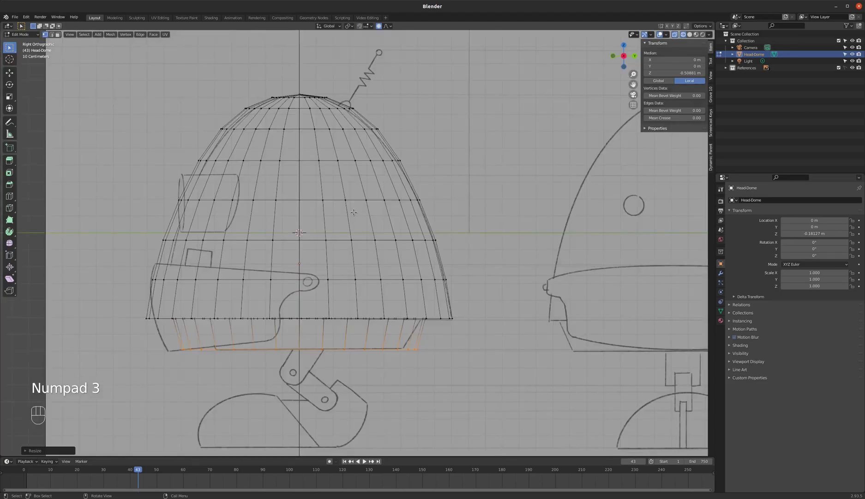
pyautogui.press('Tab')
pyautogui.press('z')
pyautogui.scroll(-2, 405, 227)
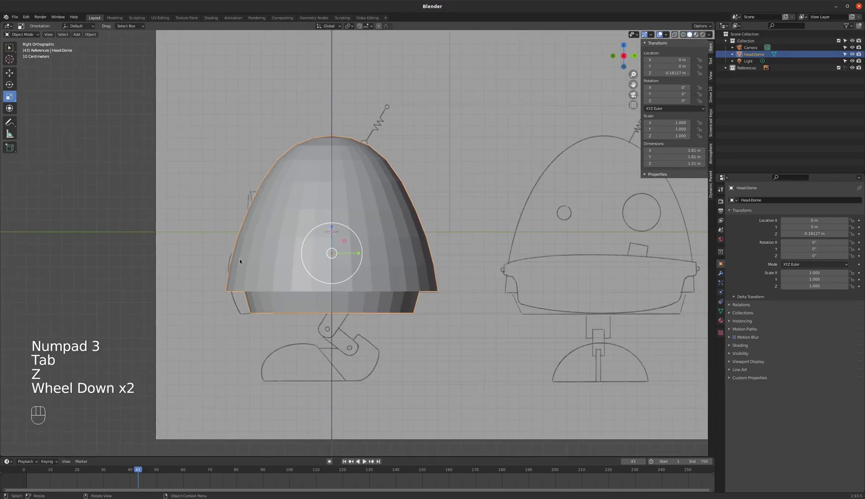
pyautogui.scroll(3, 243, 257)
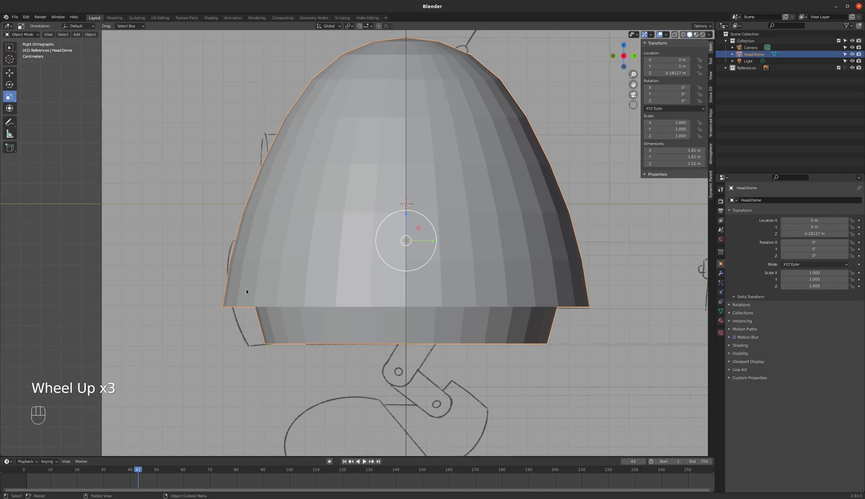
pyautogui.press('ctrl')
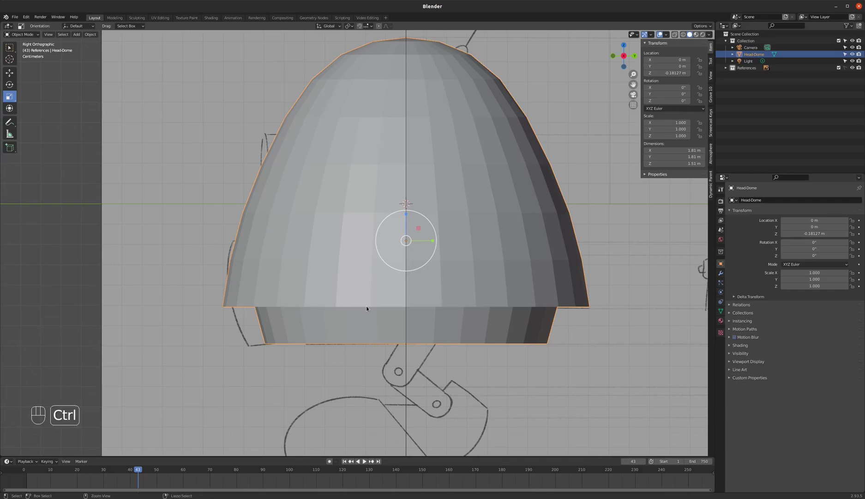
# Add a cylinder mesh for the robot's eye and show it from the front
pyautogui.hotkey('shift', 'a')
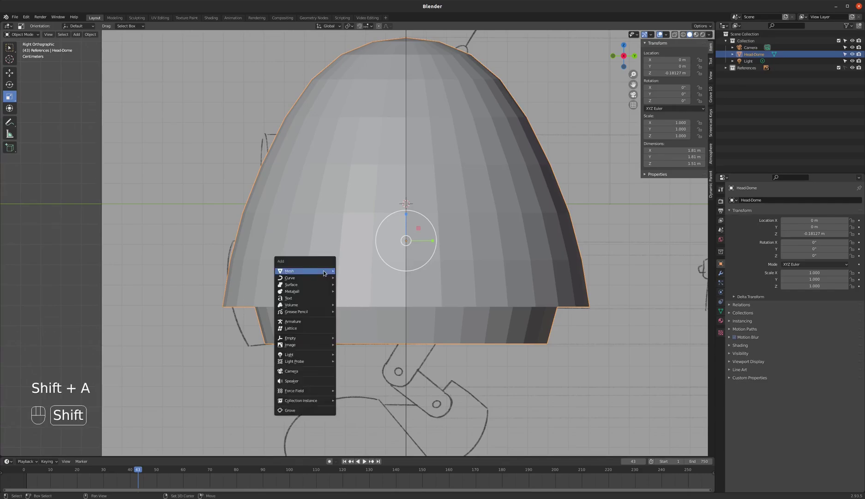
pyautogui.moveTo(324, 270)
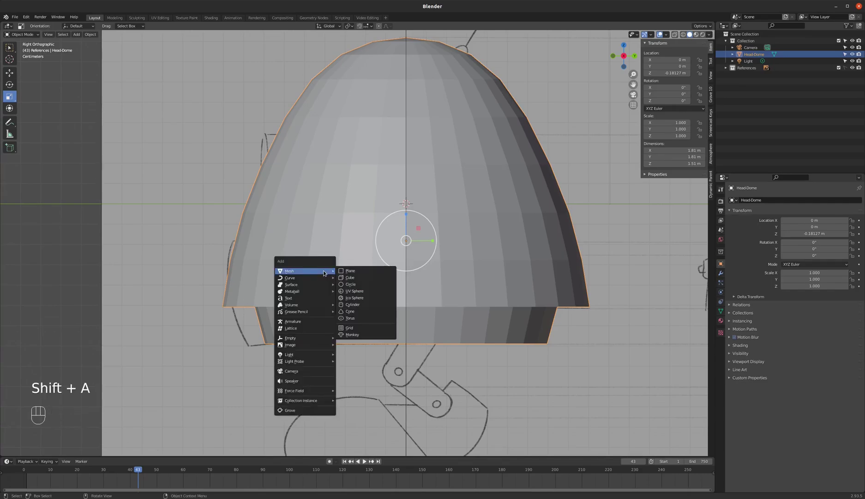
pyautogui.click(356, 304)
pyautogui.scroll(-3, 358, 269)
pyautogui.press('KP_1')
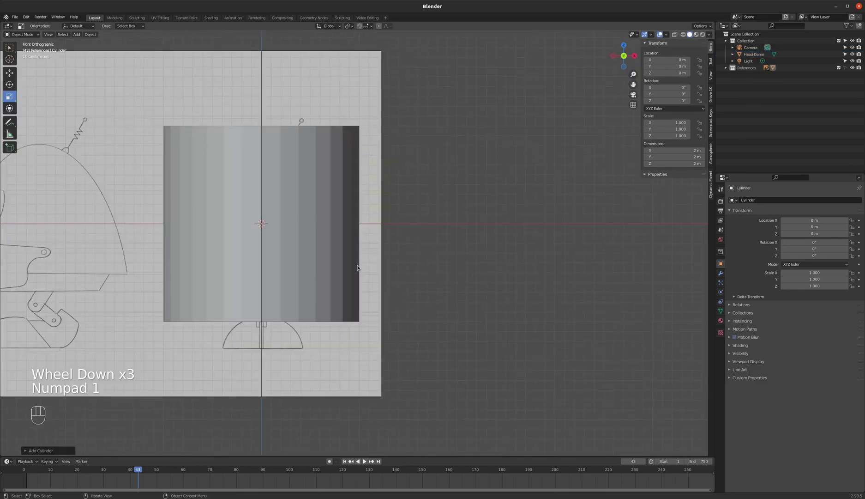
# Try to rotate the new cylinder about the X axis
pyautogui.press('r')
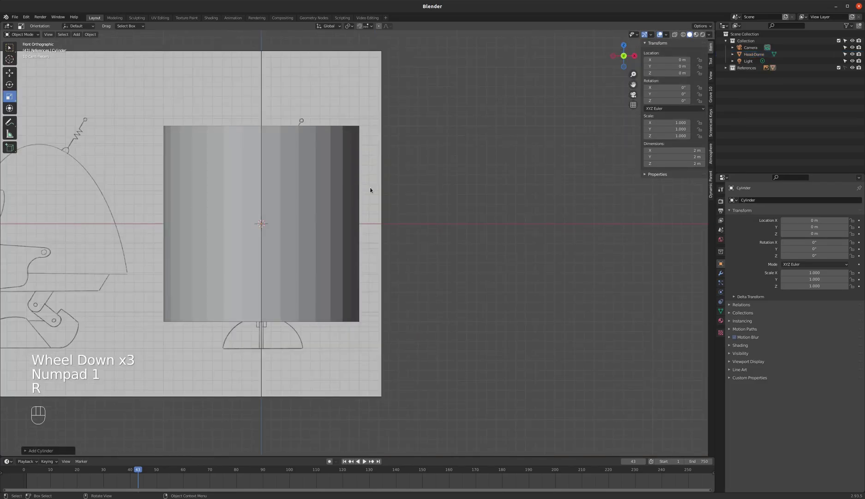
pyautogui.press('x')
pyautogui.click(350, 197)
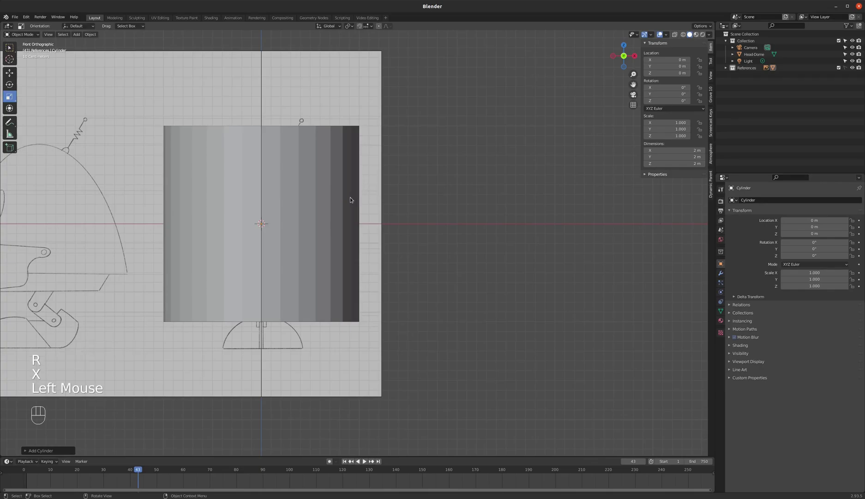
# Move the cylinder from the References collection into the main Collection and select it
pyautogui.click(725, 68)
pyautogui.moveTo(738, 75); pyautogui.dragTo(734, 69)
pyautogui.click(726, 75)
pyautogui.click(738, 40)
pyautogui.click(749, 55)
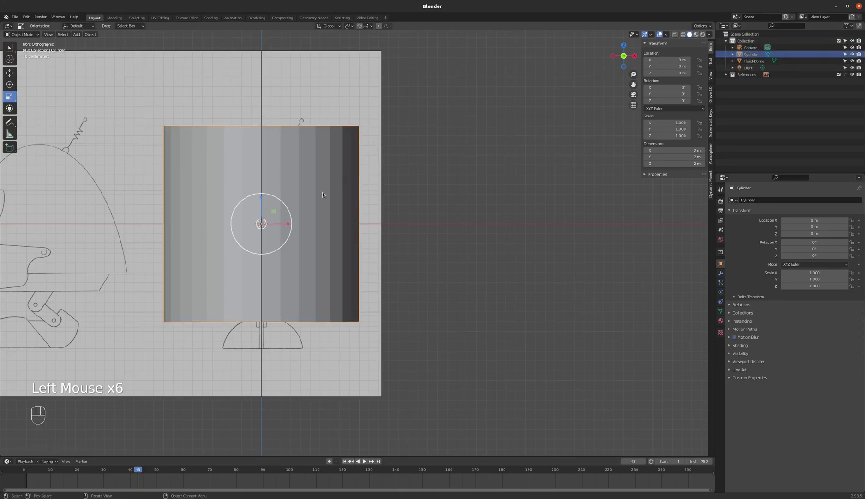
# Rotate the cylinder 90° about X and scale it down to about 0.206
pyautogui.write('rx90')
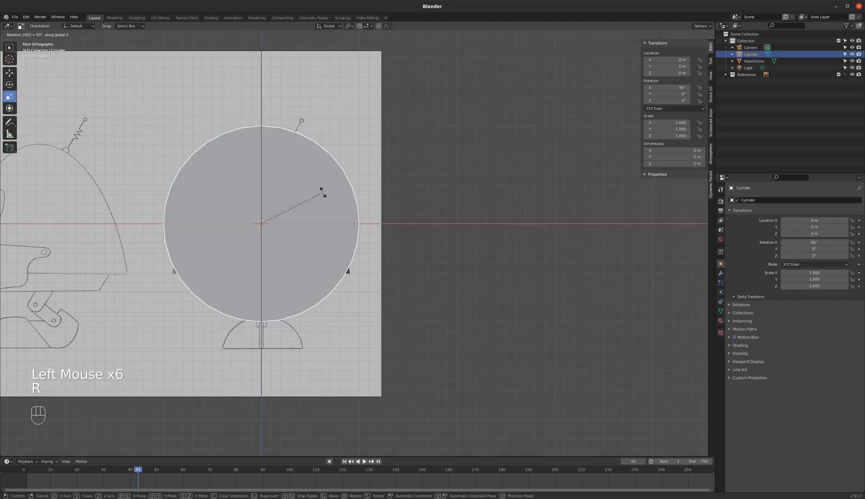
pyautogui.press('Return')
pyautogui.press('s')
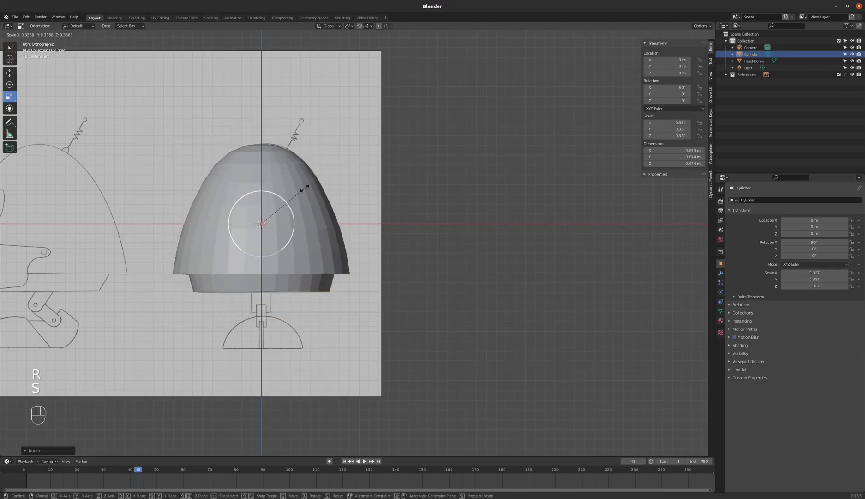
pyautogui.click(293, 202)
# Fit the cylinder to the front drawing's large eye in wireframe, at a scale of 0.165, X about 0.369 m and Z about 0.166 m
pyautogui.press('z')
pyautogui.click(185, 190)
pyautogui.press('g')
pyautogui.click(261, 198)
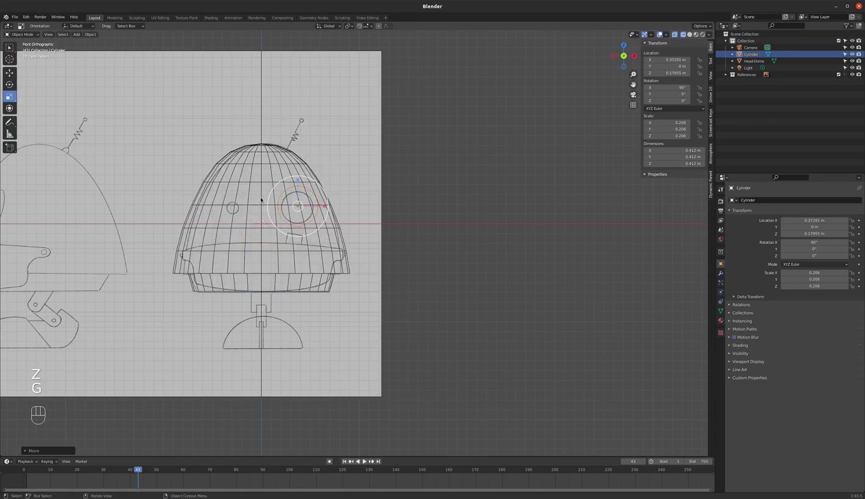
pyautogui.press('s')
pyautogui.click(383, 160)
pyautogui.press('g')
pyautogui.click(383, 162)
pyautogui.press('s')
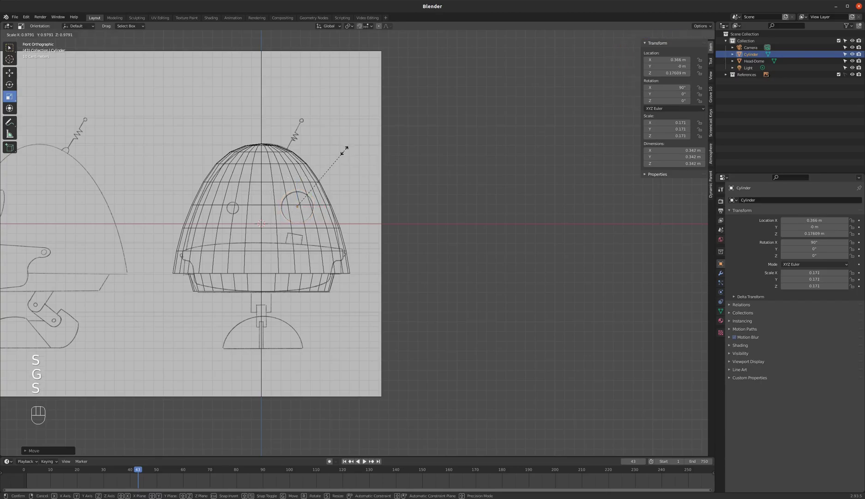
pyautogui.click(343, 153)
pyautogui.press('g')
pyautogui.click(343, 156)
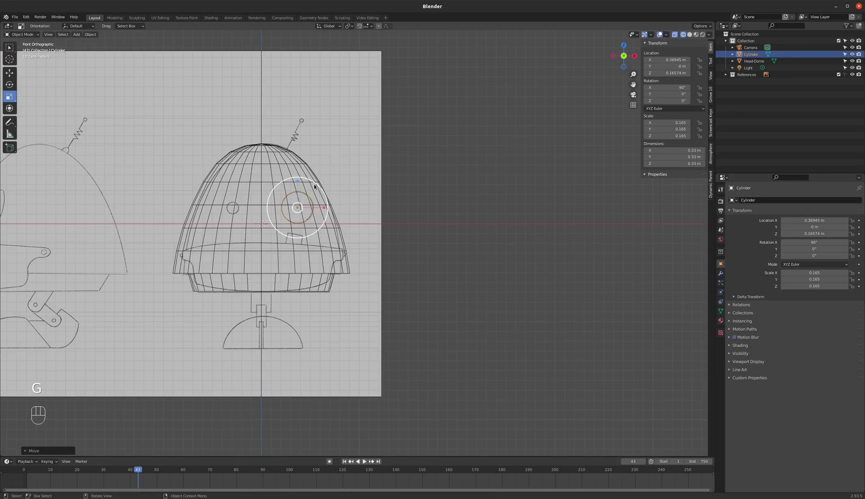
# Move the cylinder about 0.62 m along negative Y to the eye's position in the side drawing
pyautogui.press('KP_3')
pyautogui.press('z')
pyautogui.press('g')
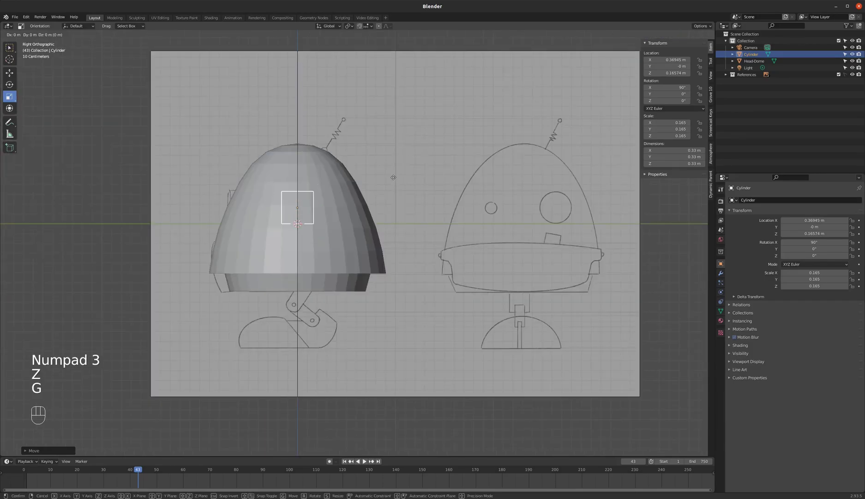
pyautogui.click(230, 191)
pyautogui.scroll(4, 230, 192)
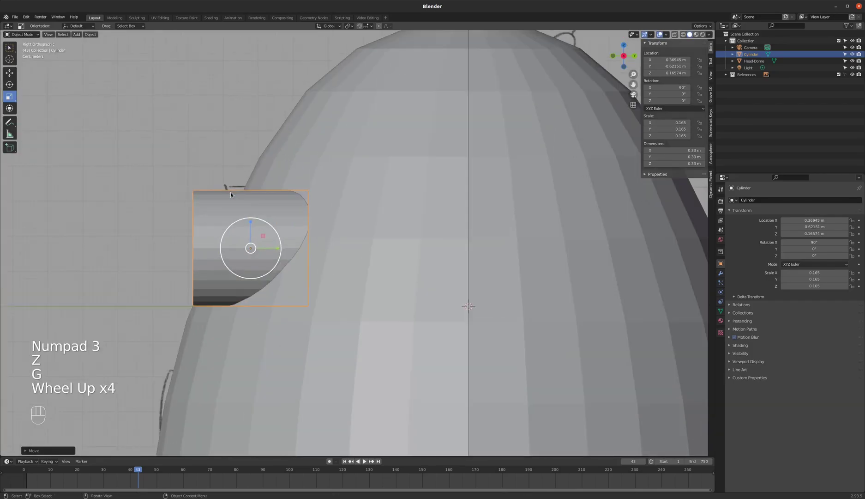
# Stretch the cylinder along Y to a local Z scale of about 0.184 and move it to Y about -0.53 m, matching the side drawing
pyautogui.press('s')
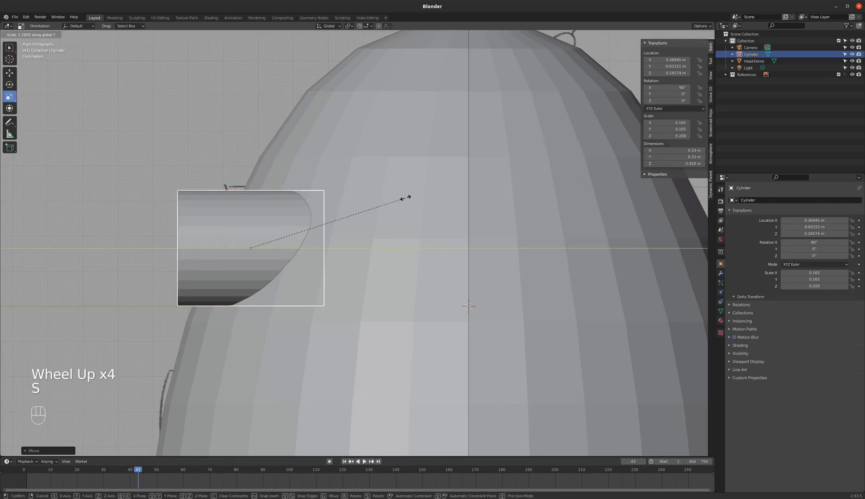
pyautogui.click(348, 207)
pyautogui.press('z')
pyautogui.press('g')
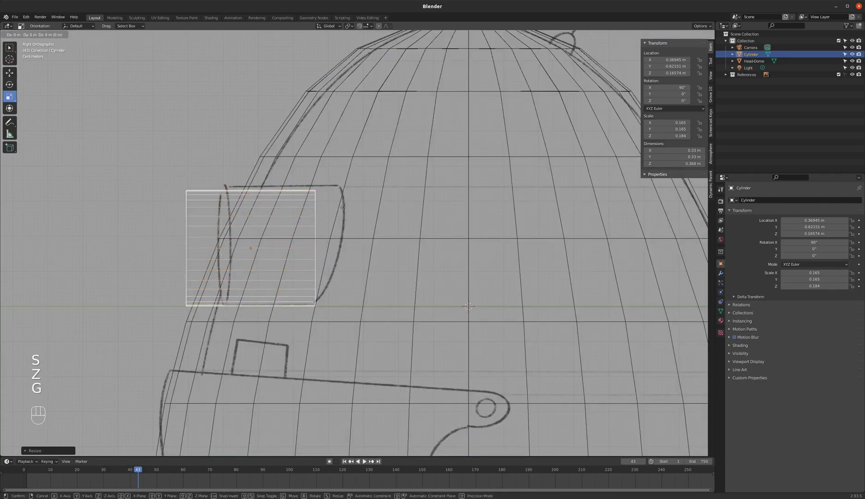
pyautogui.click(374, 208)
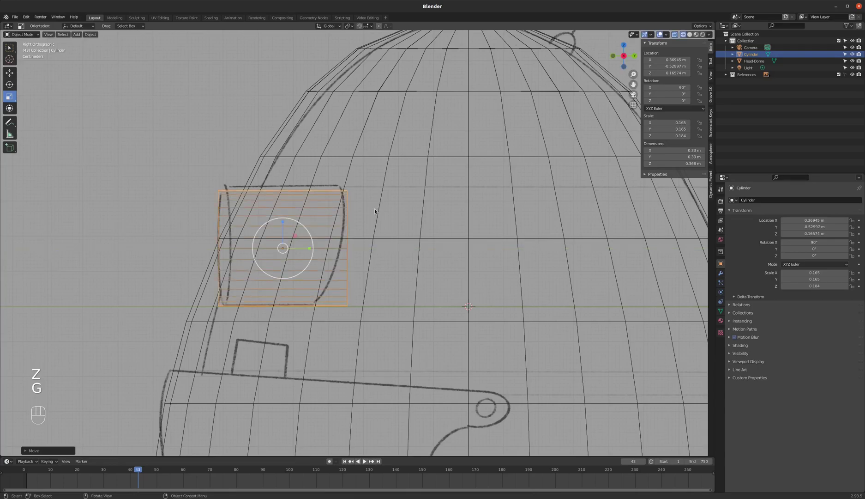
# Compare the cylinder with the eye in the front and side drawings, alternating between wireframe and solid display
pyautogui.press('KP_1')
pyautogui.press('z')
pyautogui.scroll(-3, 413, 187)
pyautogui.moveTo(414, 188); pyautogui.dragTo(337, 201, button='middle')
pyautogui.scroll(4, 369, 217)
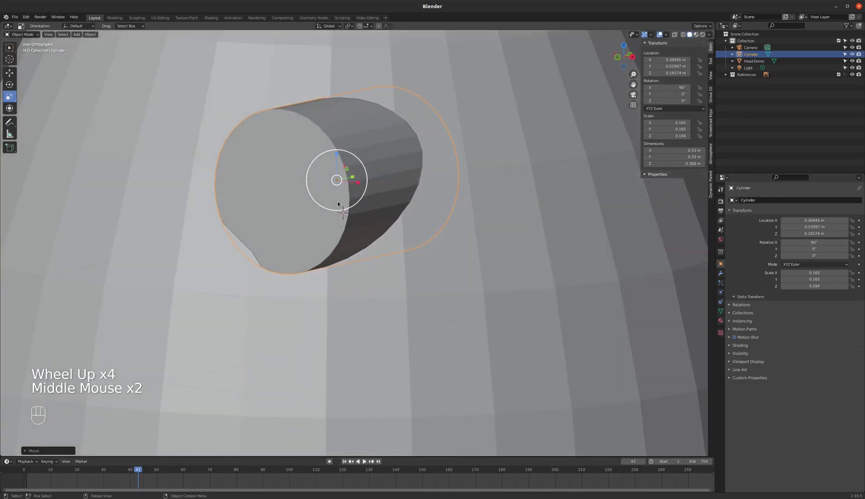
pyautogui.press('KP_3')
pyautogui.press('z')
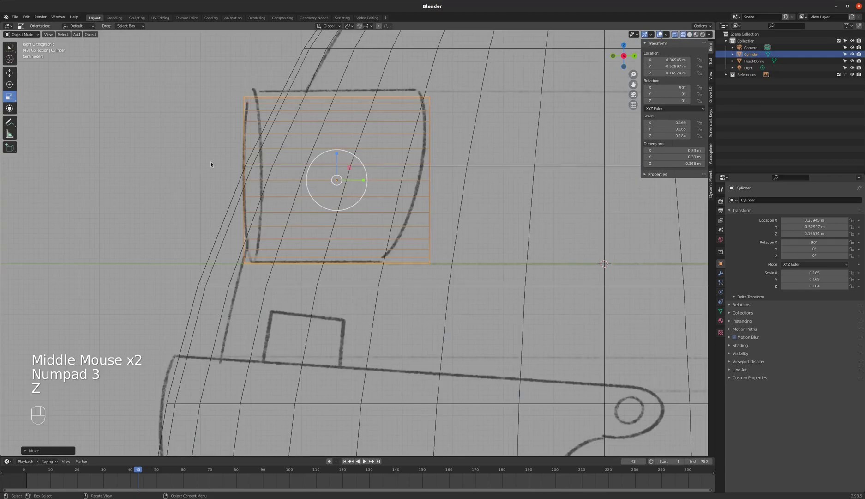
pyautogui.press('KP_1')
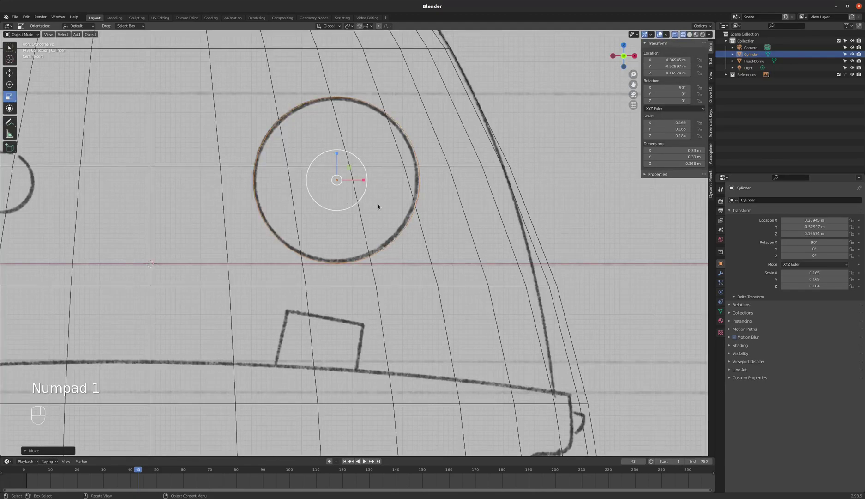
pyautogui.press('KP_3')
pyautogui.press('z')
# Move the cylinder slightly outward from the dome along the Y axis to about -0.556 m
pyautogui.moveTo(454, 201)
pyautogui.mouseDown(button='middle')
pyautogui.moveTo(238, 188)
pyautogui.moveTo(303, 189)
pyautogui.moveTo(288, 234)
pyautogui.moveTo(422, 193)
pyautogui.moveTo(402, 195)
pyautogui.mouseUp(button='middle')
pyautogui.press('g')
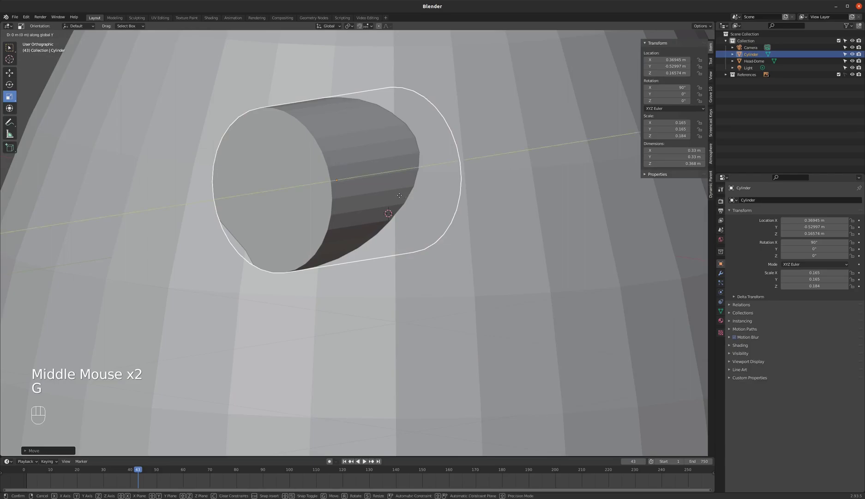
pyautogui.click(394, 200)
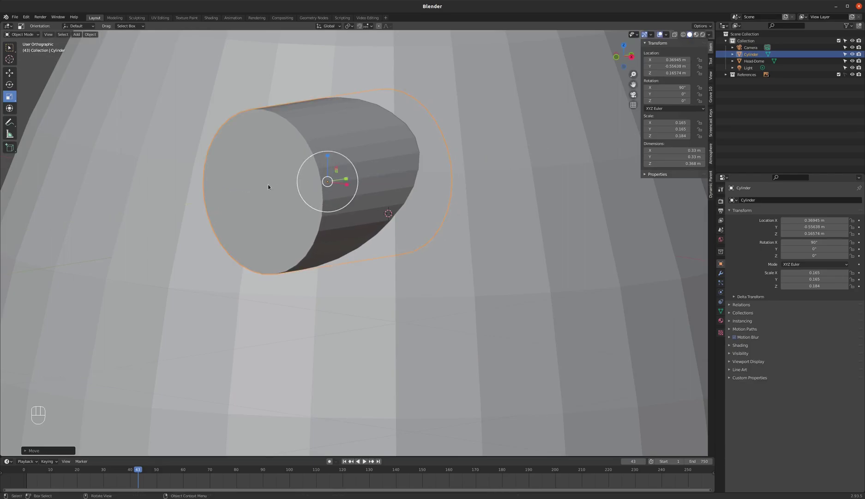
# Delete the cylinder's front cap face in Edit Mode
pyautogui.press('Tab')
pyautogui.press('3')
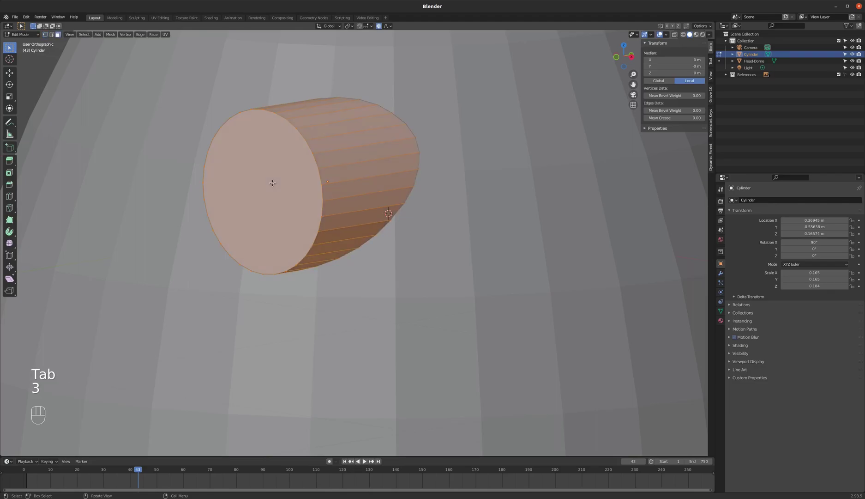
pyautogui.click(272, 183)
pyautogui.press('Delete')
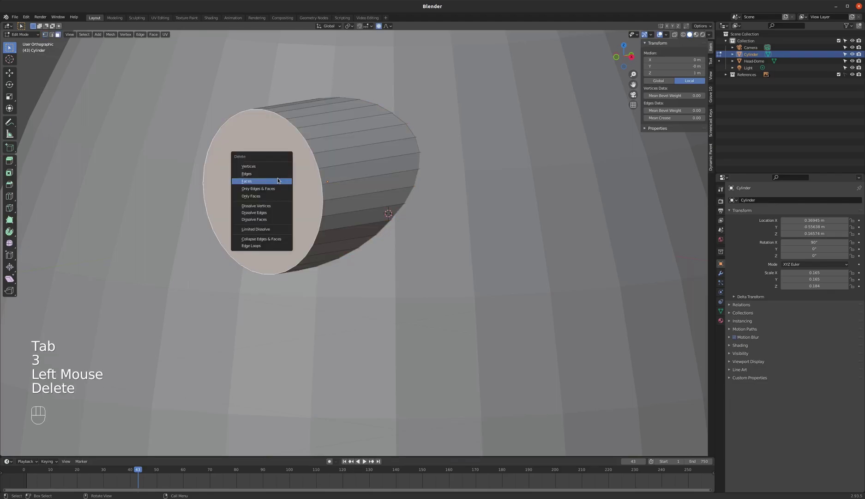
pyautogui.click(257, 182)
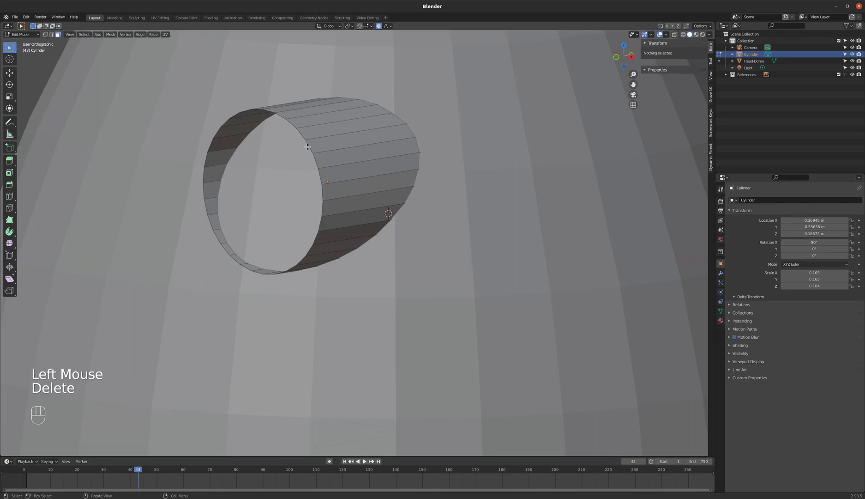
# Select the open front edge loop and extrude it inward by scaling to form a flat front rim
pyautogui.press('2')
pyautogui.keyDown('alt'); pyautogui.click(291, 124); pyautogui.keyUp('alt')
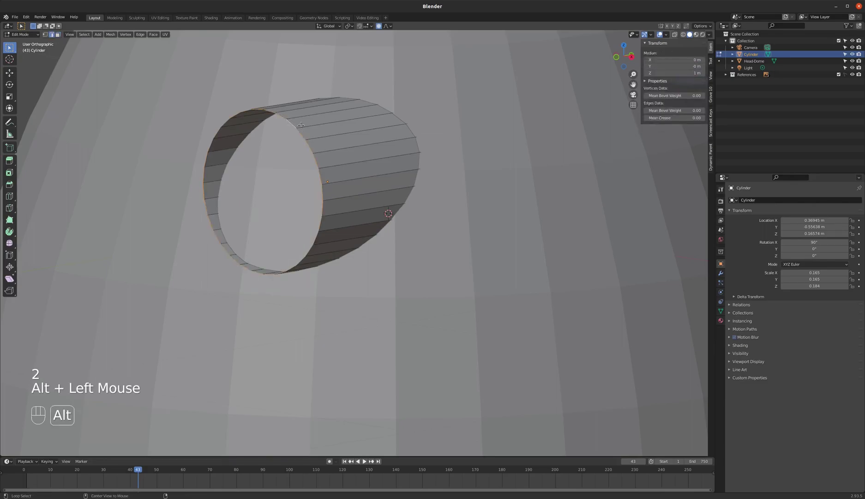
pyautogui.press('e')
pyautogui.press('s')
pyautogui.click(340, 130)
# Extrude the rim's inner edge loop back into the cylinder along Y, to a local Z of about 0.93 m
pyautogui.moveTo(340, 130); pyautogui.dragTo(353, 164, button='middle')
pyautogui.scroll(2, 314, 170)
pyautogui.scroll(2, 314, 170)
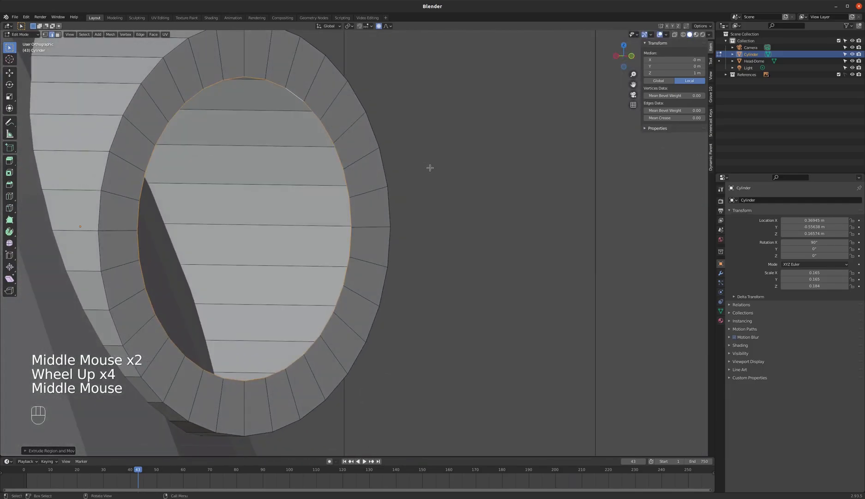
pyautogui.press('e')
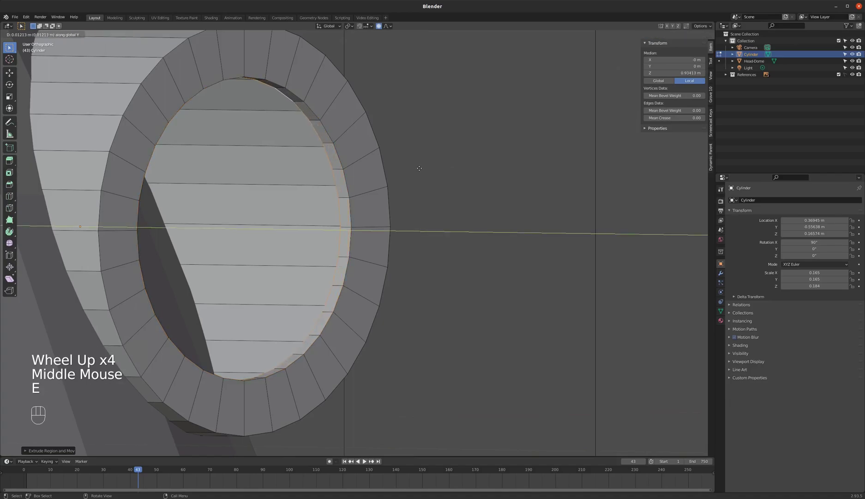
pyautogui.click(418, 167)
# Extrude the recessed loop slightly inward as a groove floor and extrude it forward along Y to a local Z of about 0.99 m
pyautogui.scroll(-1, 415, 158)
pyautogui.moveTo(415, 158); pyautogui.dragTo(394, 163, button='middle')
pyautogui.press('e')
pyautogui.click(404, 156)
pyautogui.press('e')
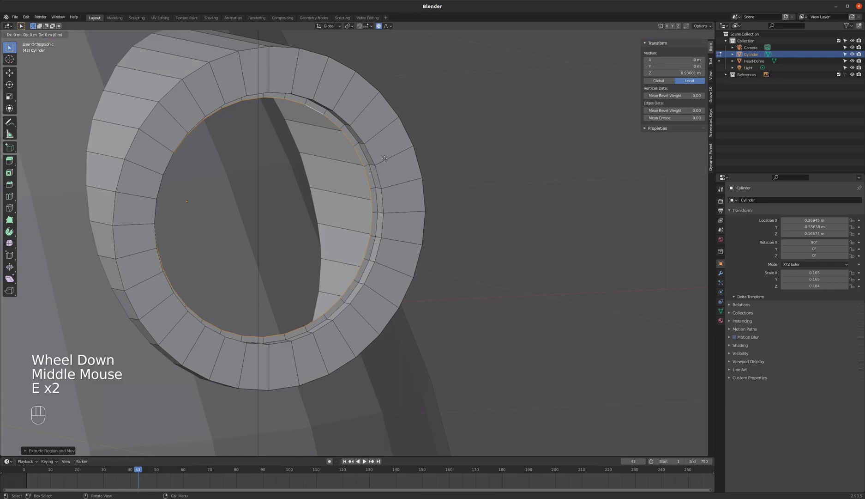
pyautogui.click(390, 156)
# Extrude the loop inward as a narrow raised ring and extrude it back along Y to a local Z of about 0.933 m
pyautogui.moveTo(390, 156); pyautogui.dragTo(347, 161, button='middle')
pyautogui.press('e')
pyautogui.click(392, 163)
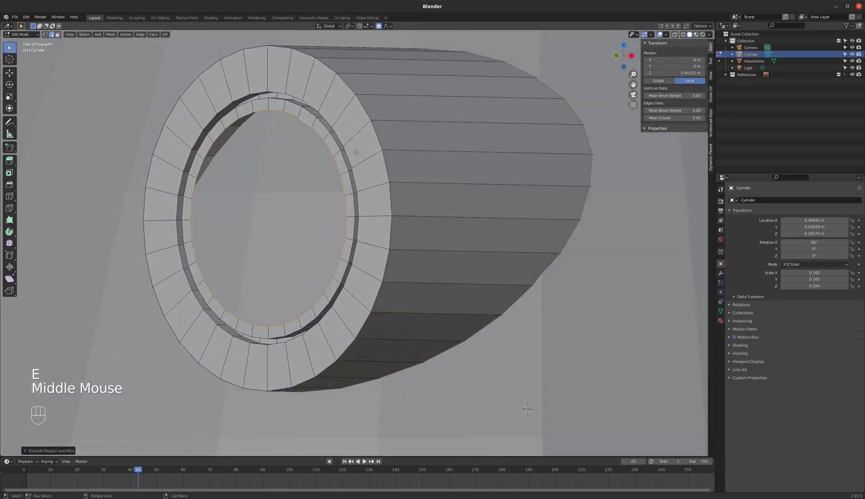
pyautogui.press('e')
pyautogui.click(364, 152)
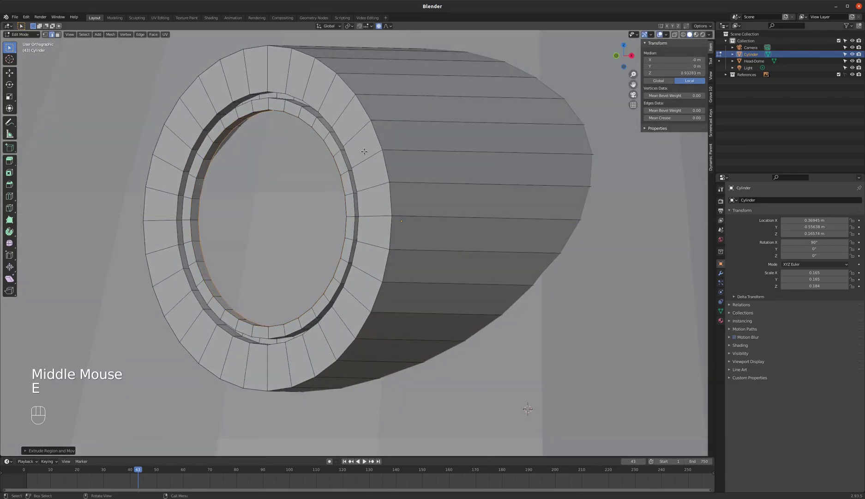
# Turn off proportional editing and try scaling the innermost edge loop down to about 0.87
pyautogui.press('r')
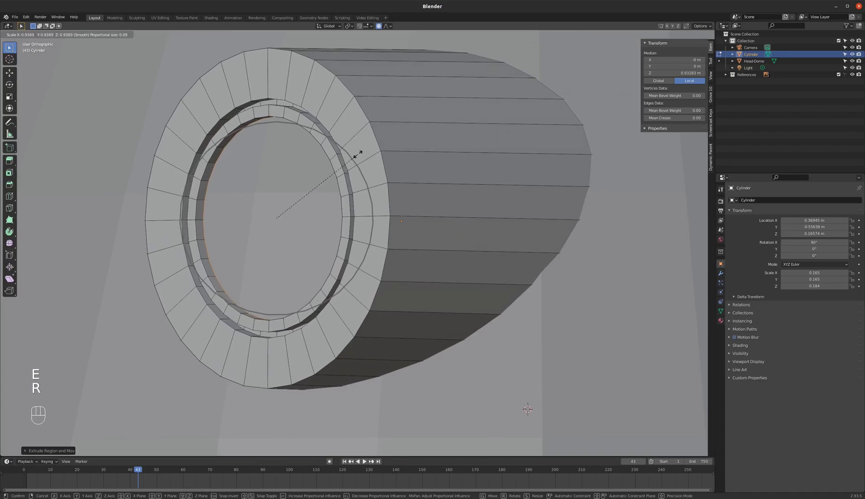
pyautogui.click(361, 110)
pyautogui.click(379, 26)
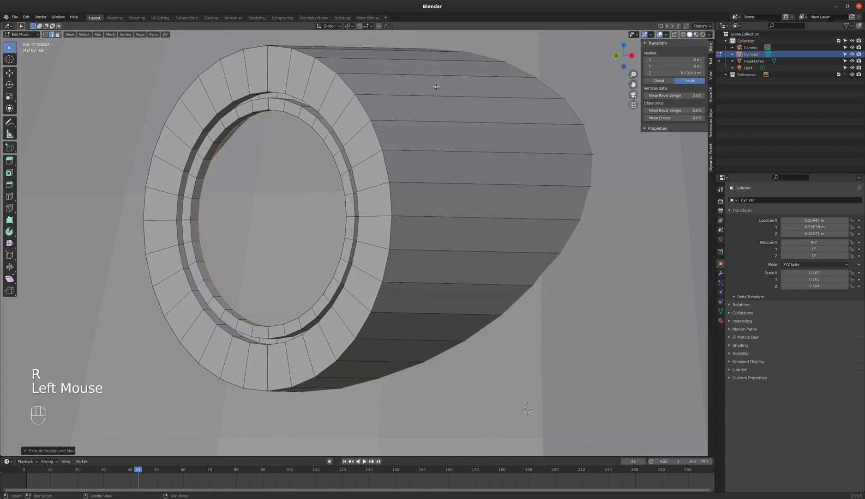
pyautogui.press('r')
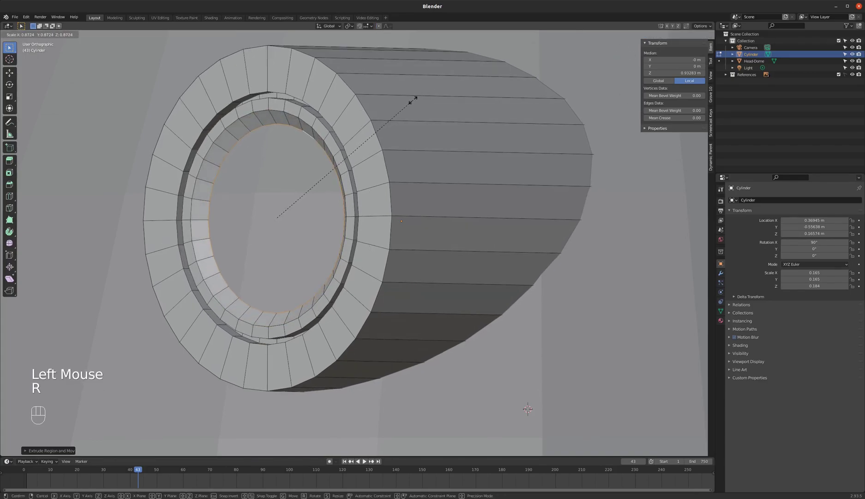
pyautogui.click(415, 94)
# Extrude the innermost loop inward at a scale of about 0.9 and extrude it forward along Y to a local Z of about 0.98 m
pyautogui.moveTo(415, 94); pyautogui.dragTo(270, 147, button='middle')
pyautogui.press('e')
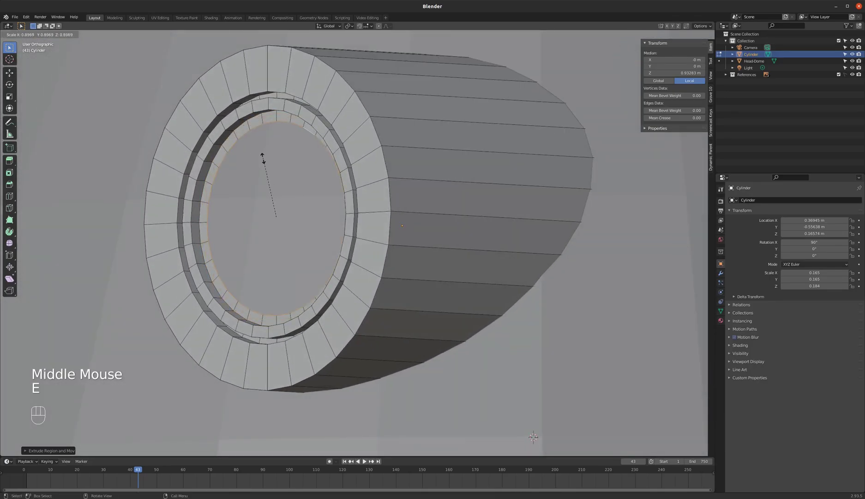
pyautogui.click(269, 155)
pyautogui.moveTo(269, 156); pyautogui.dragTo(299, 204, button='middle')
pyautogui.scroll(2, 336, 177)
pyautogui.scroll(-4, 319, 209)
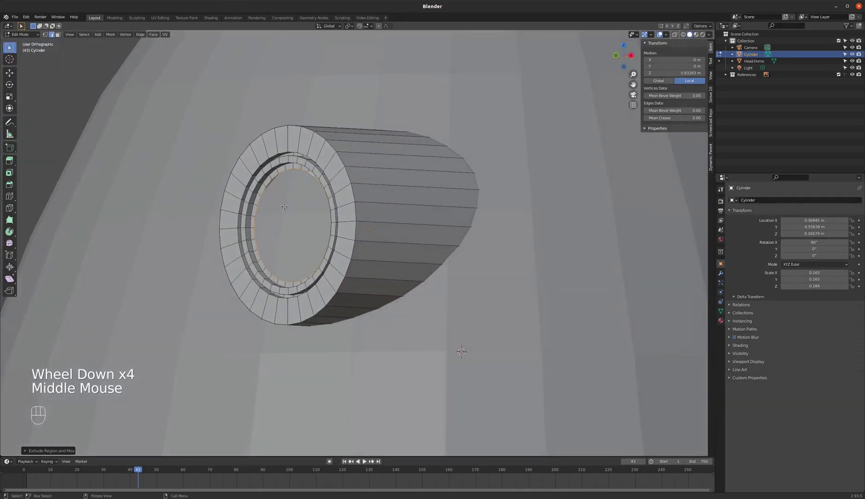
pyautogui.scroll(3, 300, 199)
pyautogui.press('e')
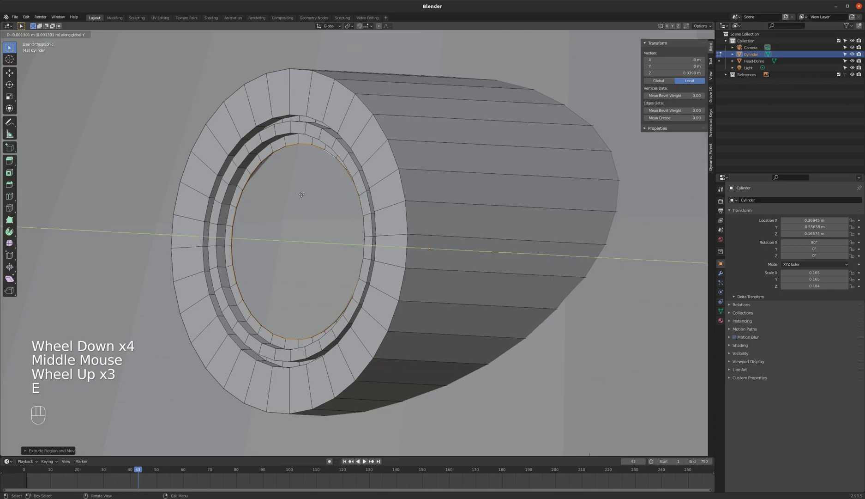
pyautogui.click(296, 196)
# Close the eye's opening by extruding the innermost edge loop and scaling it to 0 at the centre
pyautogui.moveTo(296, 196); pyautogui.dragTo(321, 209, button='middle')
pyautogui.scroll(4, 327, 211)
pyautogui.scroll(-1, 361, 222)
pyautogui.scroll(-2, 314, 209)
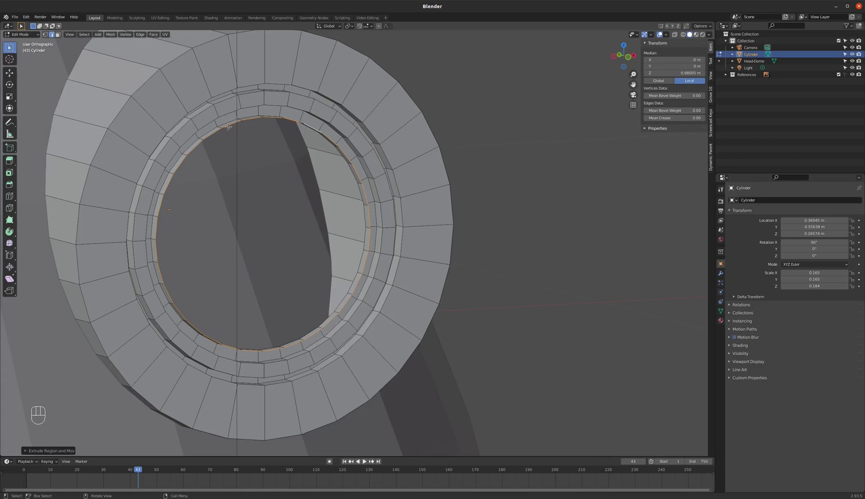
pyautogui.moveTo(390, 190); pyautogui.dragTo(367, 208, button='middle')
pyautogui.scroll(2, 367, 208)
pyautogui.scroll(-2, 370, 203)
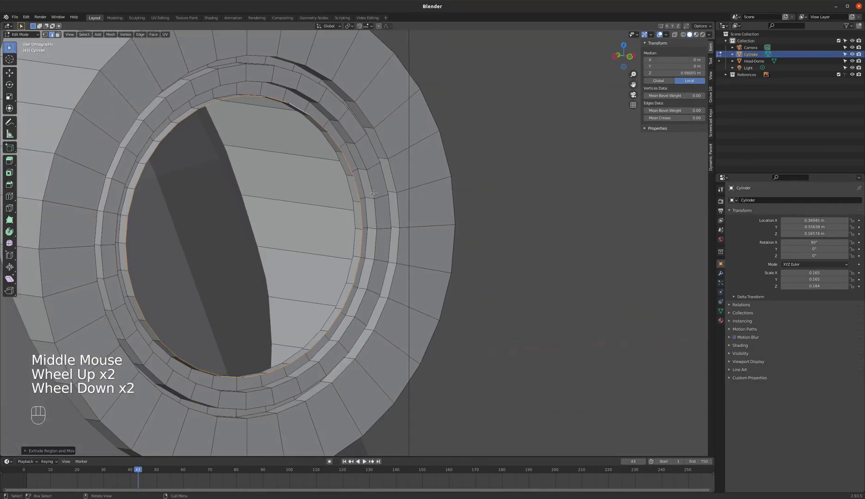
pyautogui.moveTo(402, 160); pyautogui.dragTo(395, 153, button='middle')
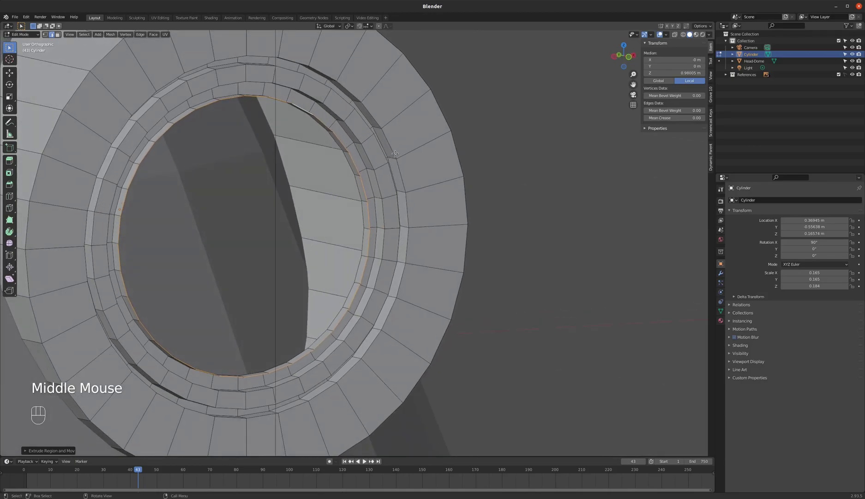
pyautogui.press('e')
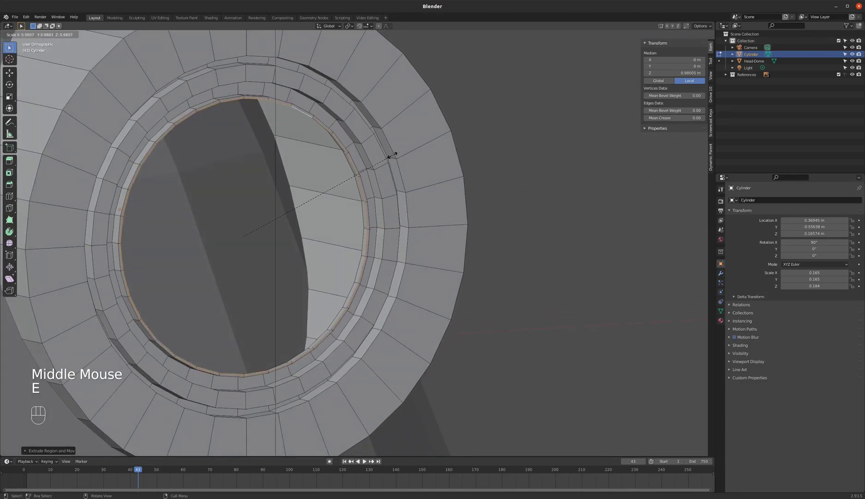
pyautogui.write('0')
pyautogui.press('Return')
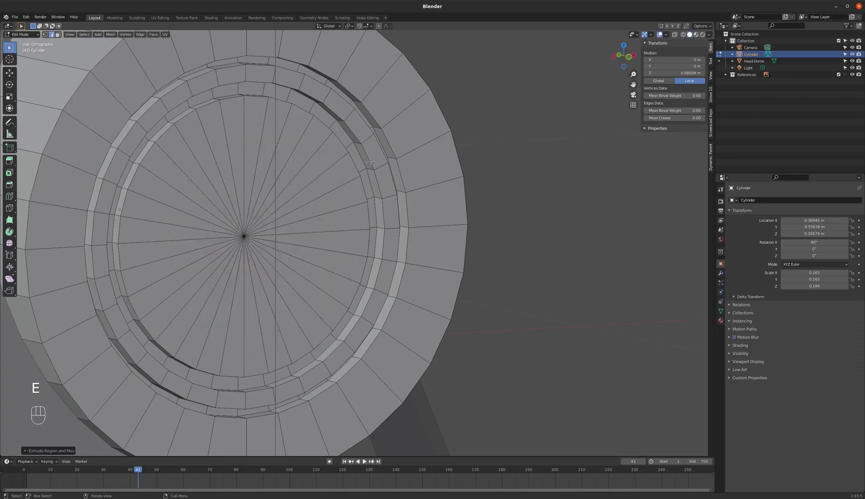
# Switch to wireframe display and circle-select the collapsed geometry at the centre of the eye's front disc
pyautogui.moveTo(211, 192); pyautogui.dragTo(287, 220, button='middle')
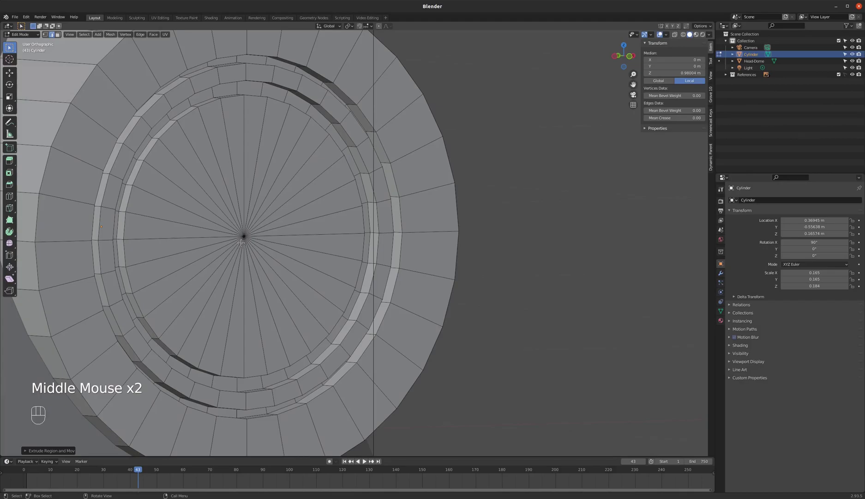
pyautogui.scroll(4, 241, 242)
pyautogui.scroll(-2, 243, 227)
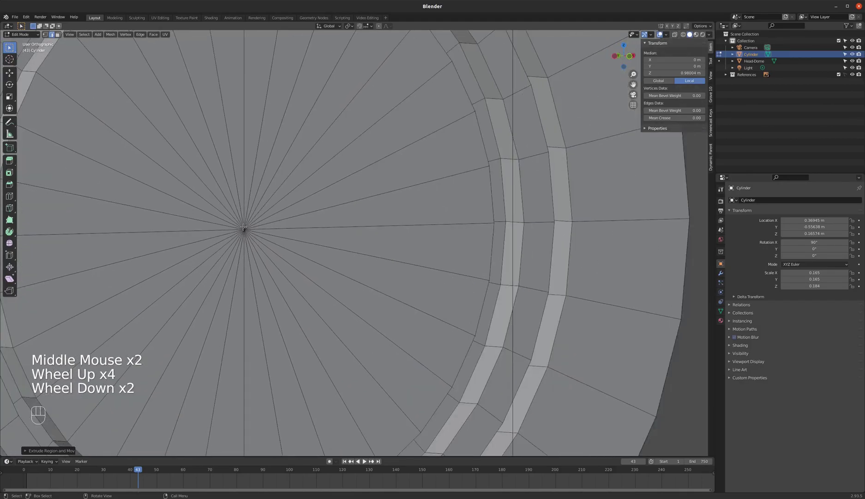
pyautogui.press('z')
pyautogui.click(242, 225)
pyautogui.press('c')
pyautogui.click(243, 229)
pyautogui.rightClick(243, 230)
pyautogui.scroll(2, 244, 229)
pyautogui.scroll(-4, 244, 228)
pyautogui.moveTo(245, 229)
pyautogui.mouseDown(button='middle')
pyautogui.moveTo(270, 223)
pyautogui.moveTo(238, 223)
pyautogui.mouseUp(button='middle')
pyautogui.press('c')
pyautogui.middleClick(466, 236)
pyautogui.rightClick(466, 245)
pyautogui.scroll(1, 237, 229)
pyautogui.scroll(-2, 276, 230)
# Circle-select the overlapping centre points in vertex mode and merge them by distance
pyautogui.press('1')
pyautogui.press('c')
pyautogui.moveTo(251, 50)
pyautogui.mouseDown(button='middle')
pyautogui.moveTo(48, 224)
pyautogui.moveTo(276, 436)
pyautogui.moveTo(396, 96)
pyautogui.moveTo(312, 51)
pyautogui.mouseUp(button='middle')
pyautogui.press('Escape')
pyautogui.moveTo(408, 137); pyautogui.dragTo(286, 241, button='middle')
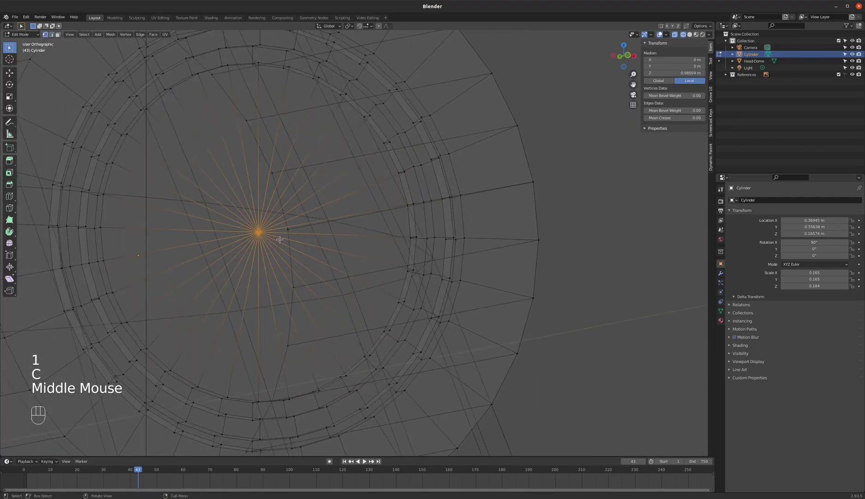
pyautogui.scroll(4, 261, 236)
pyautogui.scroll(-3, 256, 220)
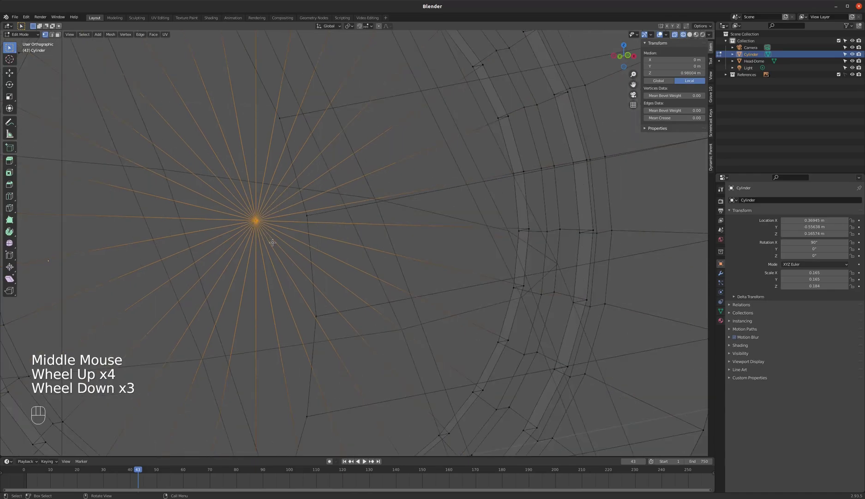
pyautogui.rightClick(257, 219)
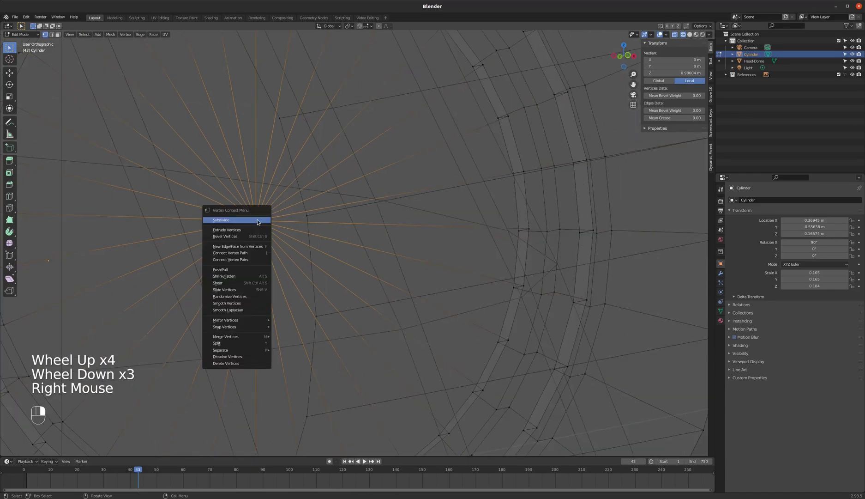
pyautogui.moveTo(239, 338)
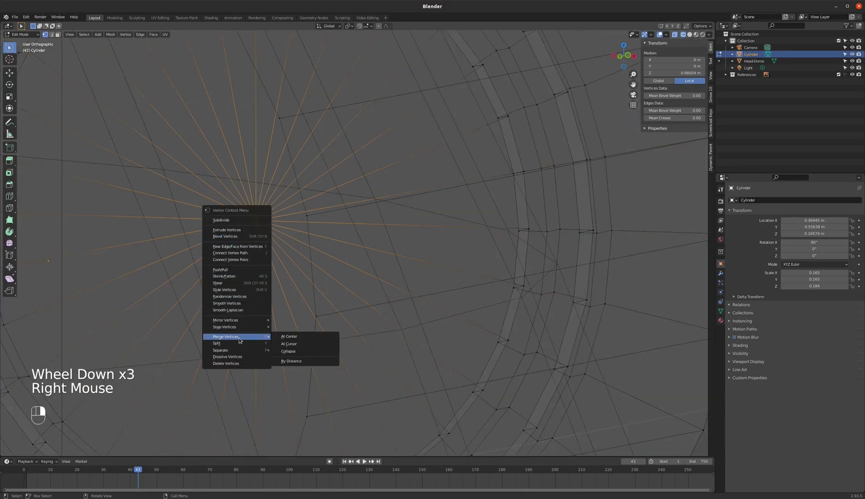
pyautogui.click(300, 361)
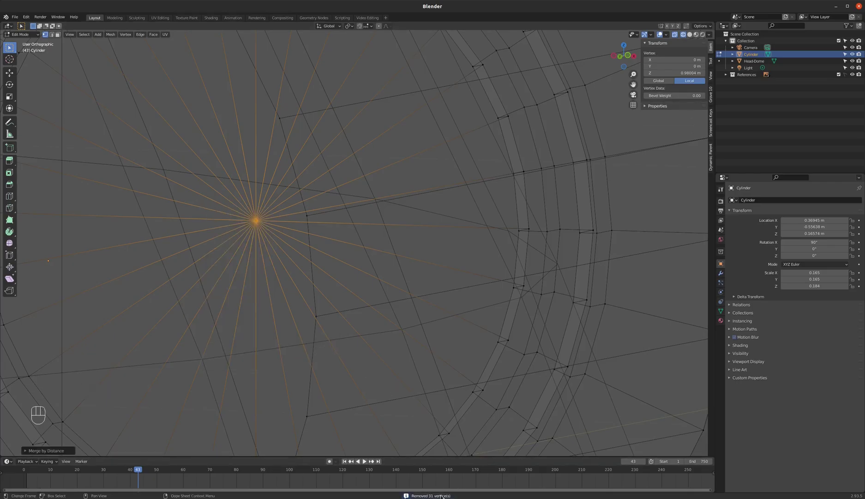
# Pull the merged centre point of the eye's front disc forward along Y to a local Z of about 1.06 m
pyautogui.scroll(-3, 316, 188)
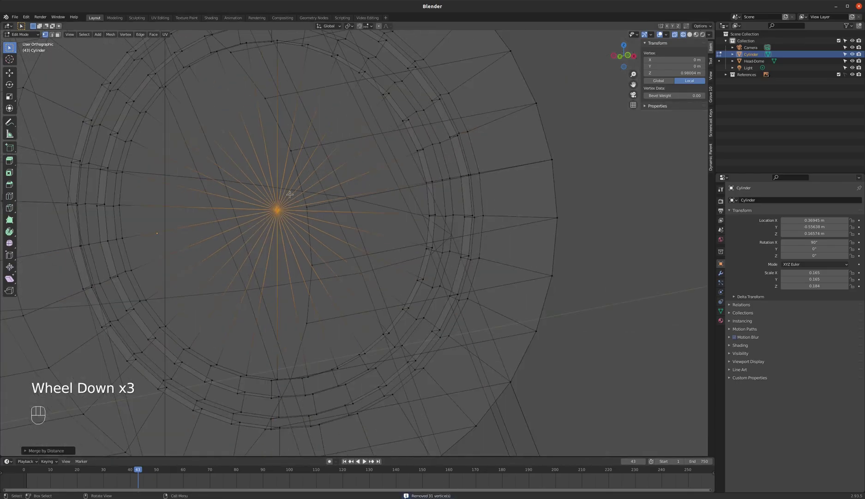
pyautogui.press('z')
pyautogui.middleClick(302, 165)
pyautogui.moveTo(277, 199); pyautogui.dragTo(266, 204, button='middle')
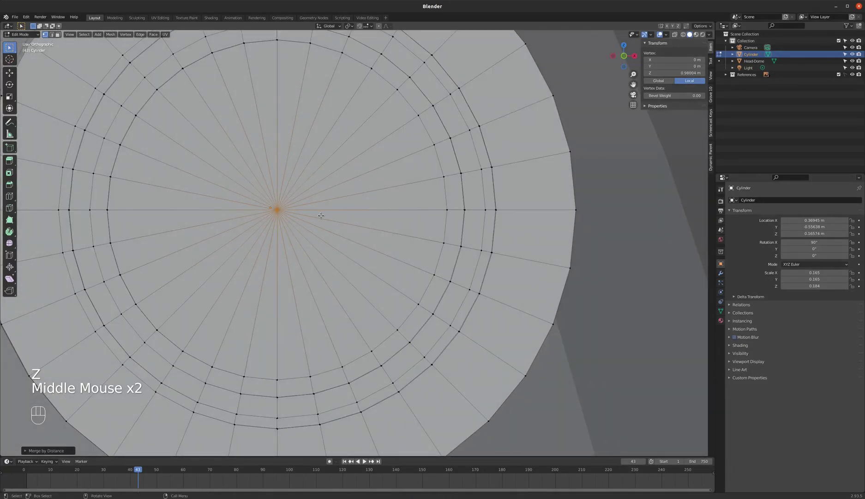
pyautogui.hotkey('ctrl', 'r')
pyautogui.press('Escape')
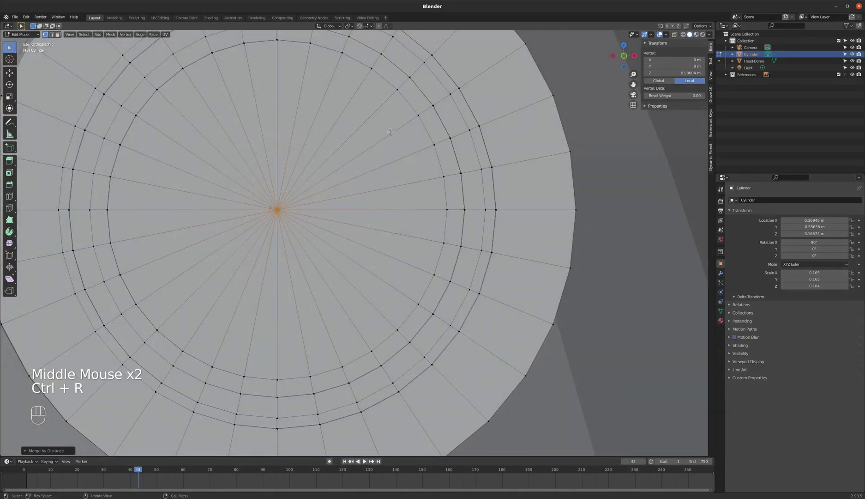
pyautogui.moveTo(405, 114); pyautogui.dragTo(244, 211, button='middle')
pyautogui.press('KP_3')
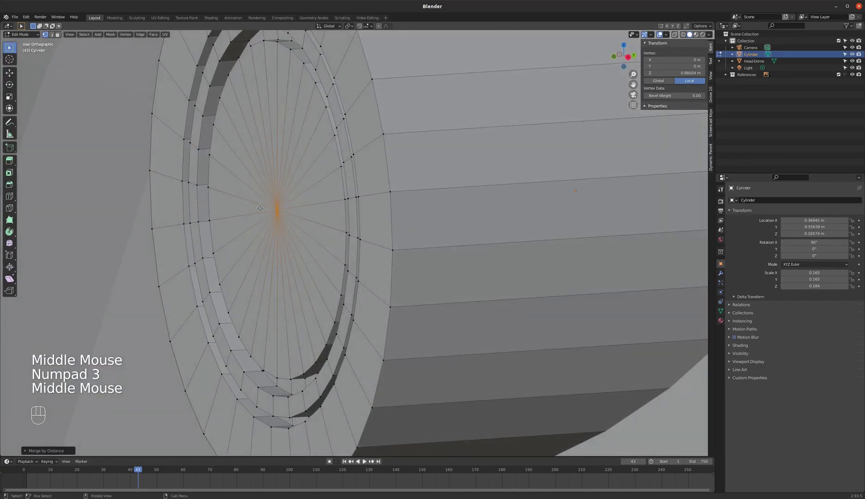
pyautogui.press('g')
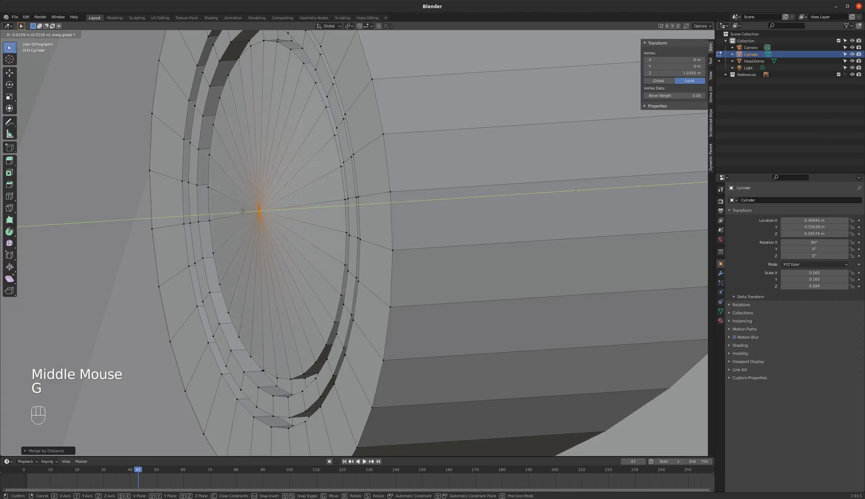
pyautogui.click(236, 211)
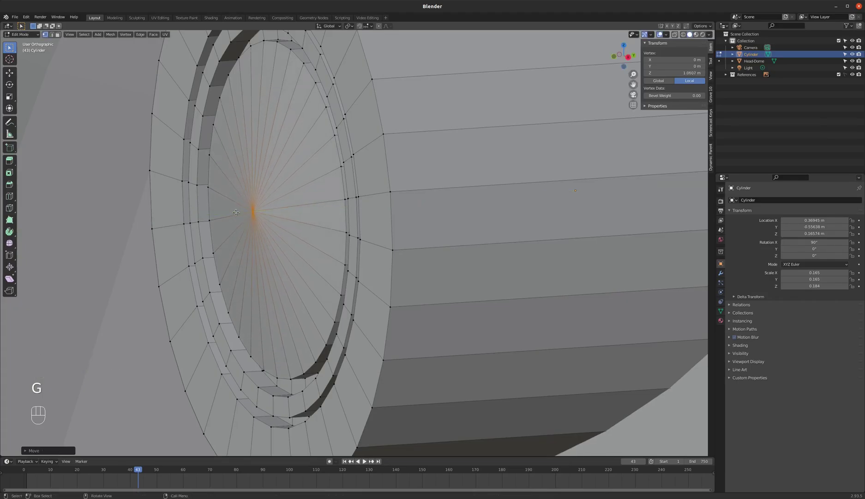
# Try to extrude the lens cone's outer edge loop and scale the extrusion inward
pyautogui.keyDown('alt'); pyautogui.click(298, 57); pyautogui.keyUp('alt')
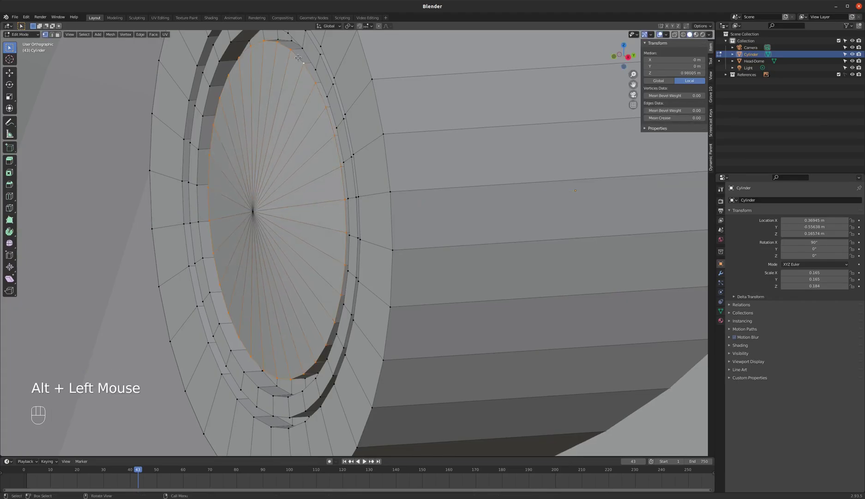
pyautogui.press('e')
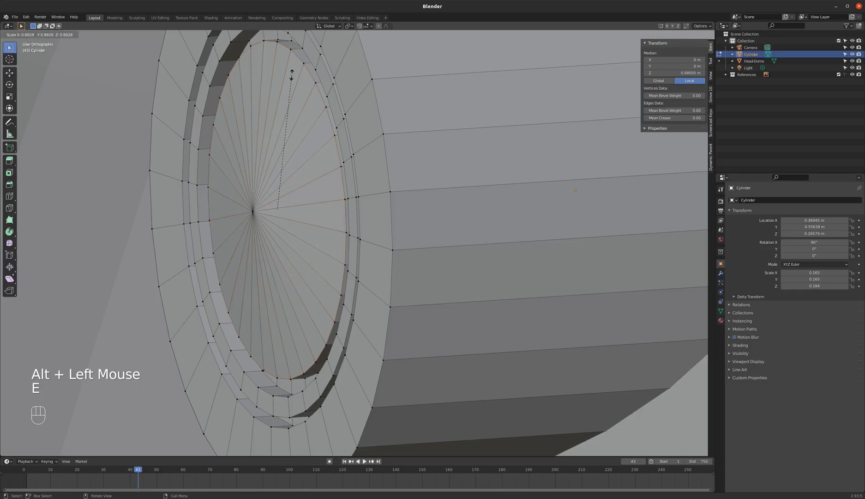
pyautogui.click(302, 56)
pyautogui.hotkey('ctrl', 'z')
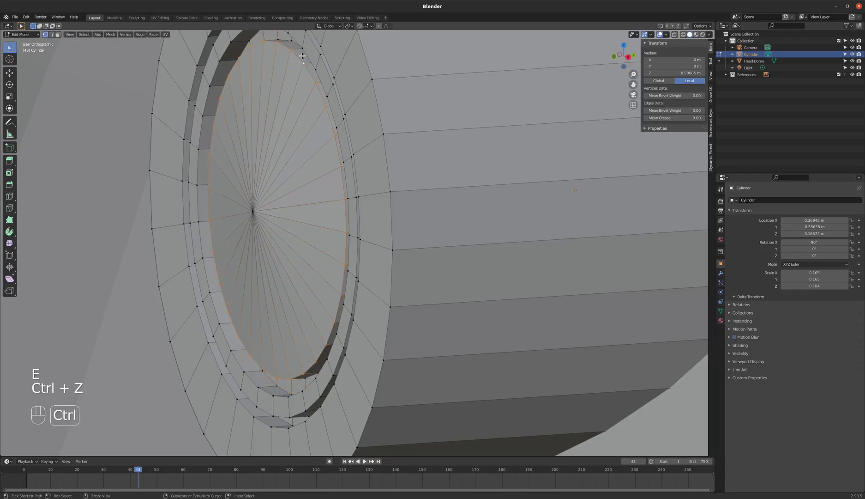
pyautogui.hotkey('ctrl', 'z')
# Add a loop cut around the narrow wall behind the lens cone's rim and scale the rim loop to about 0.73
pyautogui.moveTo(291, 66); pyautogui.dragTo(266, 194, button='middle')
pyautogui.scroll(-2, 306, 183)
pyautogui.moveTo(319, 180); pyautogui.dragTo(290, 109, button='middle')
pyautogui.scroll(1, 297, 110)
pyautogui.hotkey('ctrl', 'r')
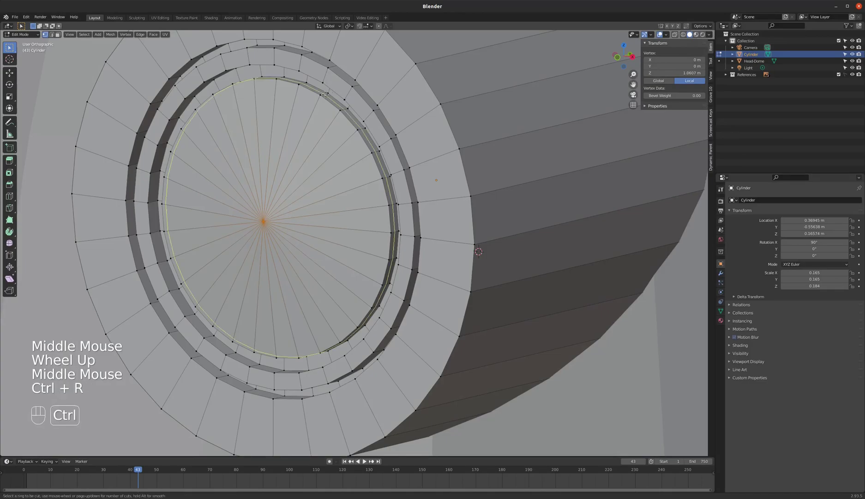
pyautogui.click(326, 94)
pyautogui.click(324, 94)
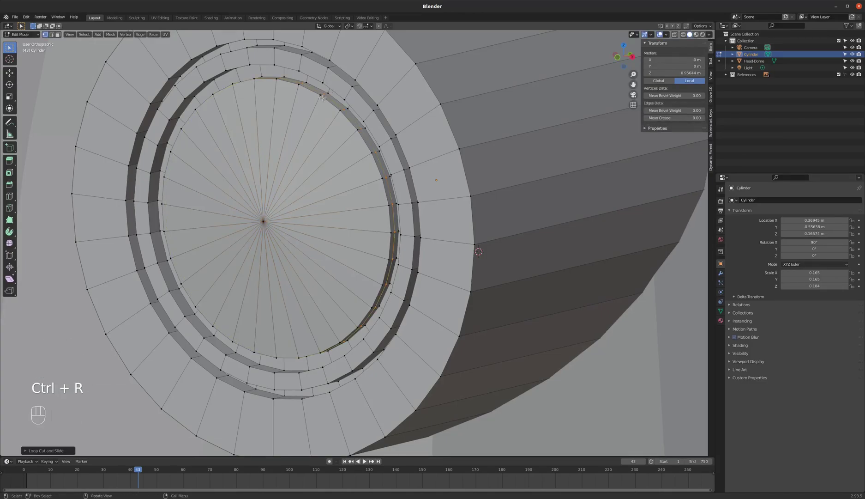
pyautogui.keyDown('alt'); pyautogui.click(321, 92); pyautogui.keyUp('alt')
pyautogui.press('s')
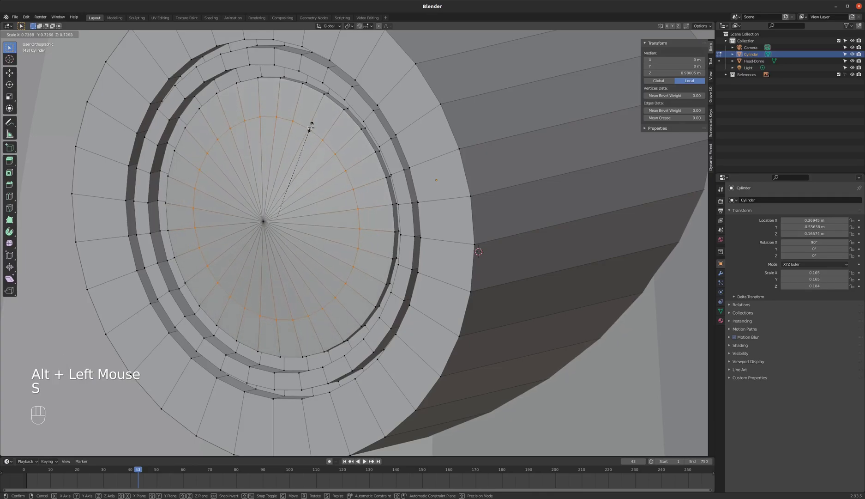
pyautogui.click(311, 126)
# Move the scaled lens loop forward along Y to a local Z of about 1.03 m to round the lens profile
pyautogui.moveTo(323, 129); pyautogui.dragTo(296, 115, button='middle')
pyautogui.press('g')
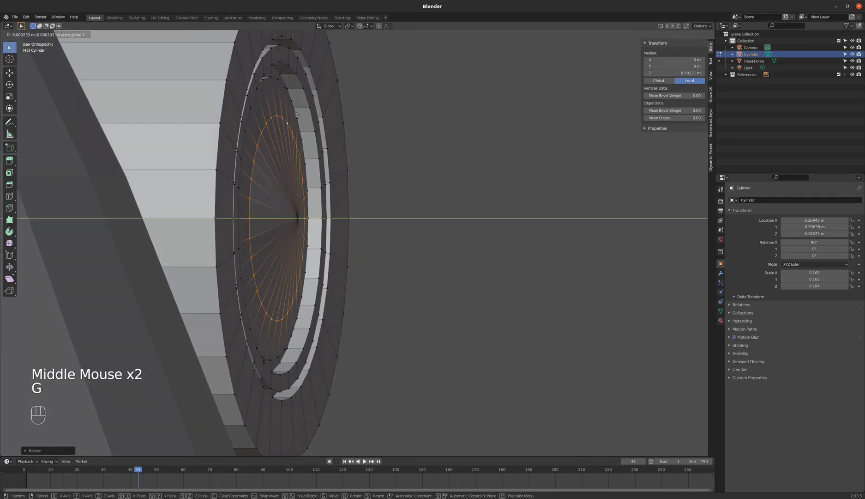
pyautogui.press('KP_3')
pyautogui.press('z')
pyautogui.click(184, 119)
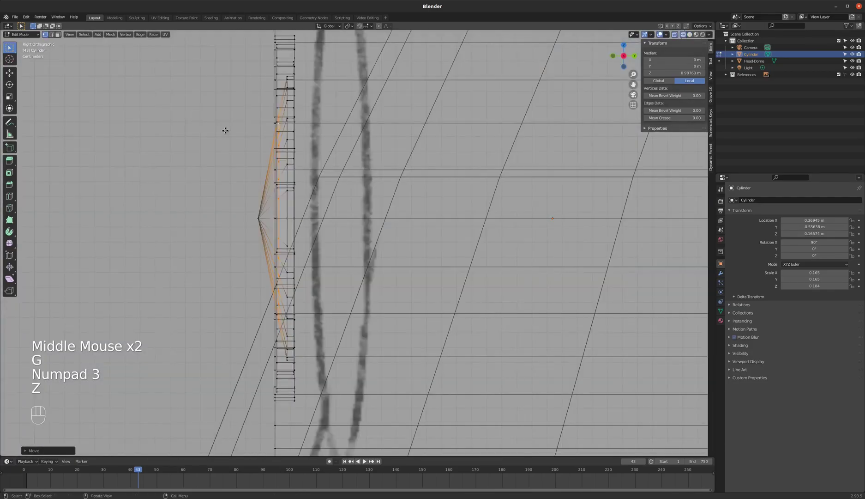
pyautogui.press('g')
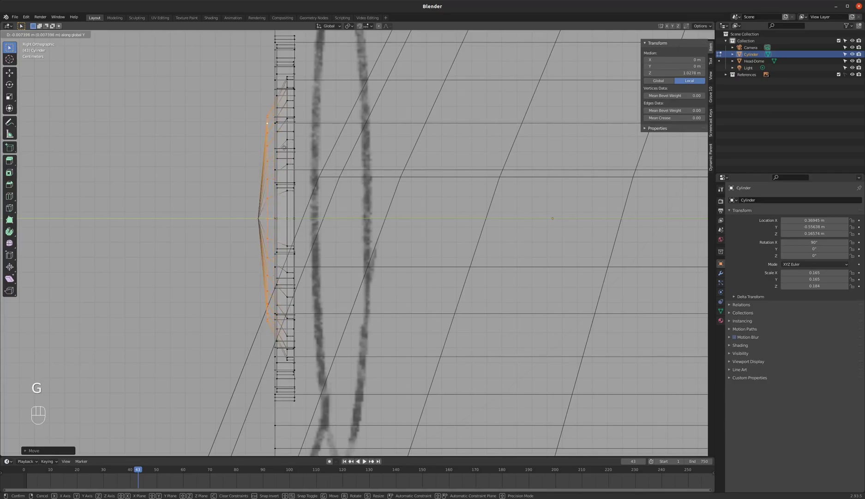
pyautogui.click(284, 147)
# Add a loop cut between the lens loop and the recess, scale it up slightly to round the lens, and return to Object Mode
pyautogui.scroll(2, 277, 100)
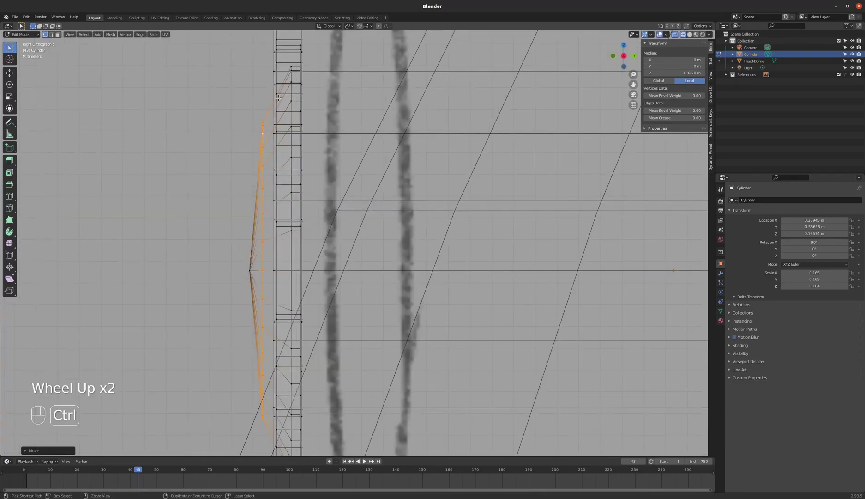
pyautogui.hotkey('ctrl', 'r')
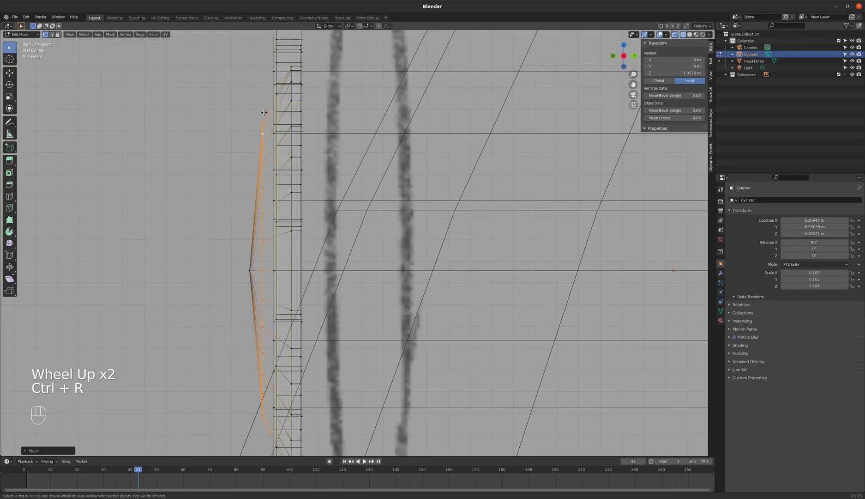
pyautogui.click(268, 111)
pyautogui.rightClick(267, 111)
pyautogui.press('s')
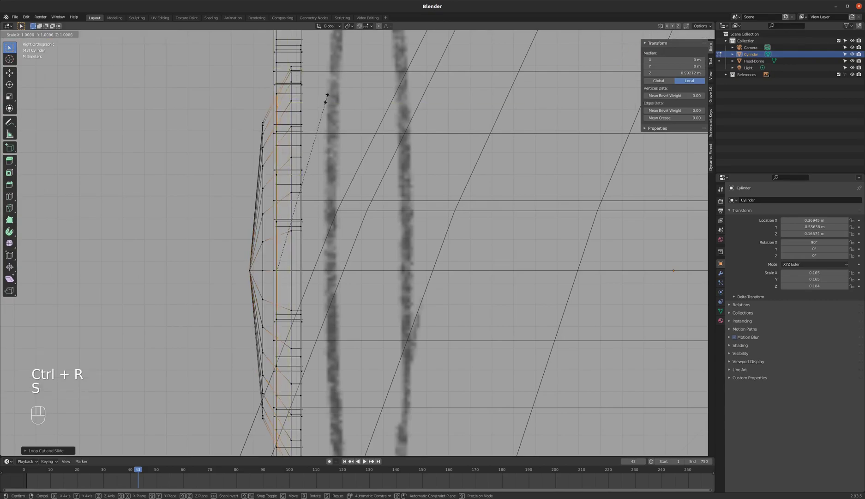
pyautogui.click(326, 90)
pyautogui.moveTo(258, 183); pyautogui.dragTo(271, 186, button='middle')
pyautogui.press('z')
pyautogui.scroll(-2, 379, 156)
pyautogui.press('Tab')
# Rename the Cylinder object as Head-Eye
pyautogui.moveTo(378, 156); pyautogui.dragTo(363, 185, button='middle')
pyautogui.scroll(-3, 322, 182)
pyautogui.scroll(-3, 363, 185)
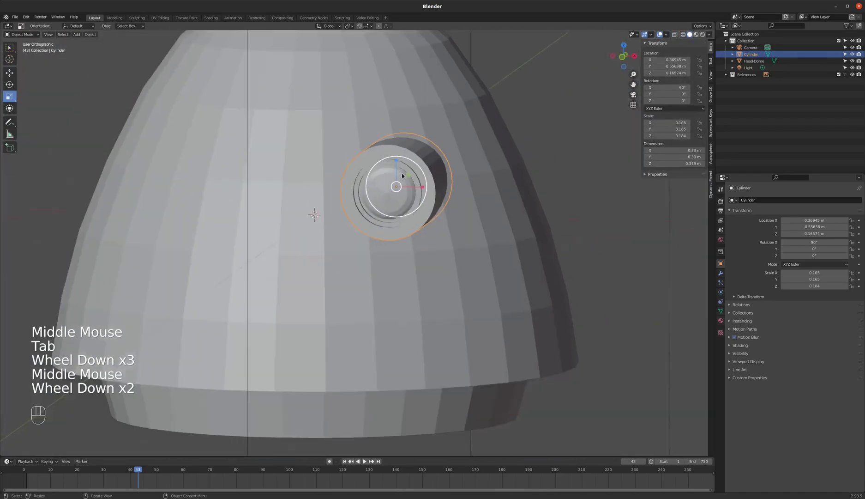
pyautogui.scroll(1, 375, 186)
pyautogui.press('KP_1')
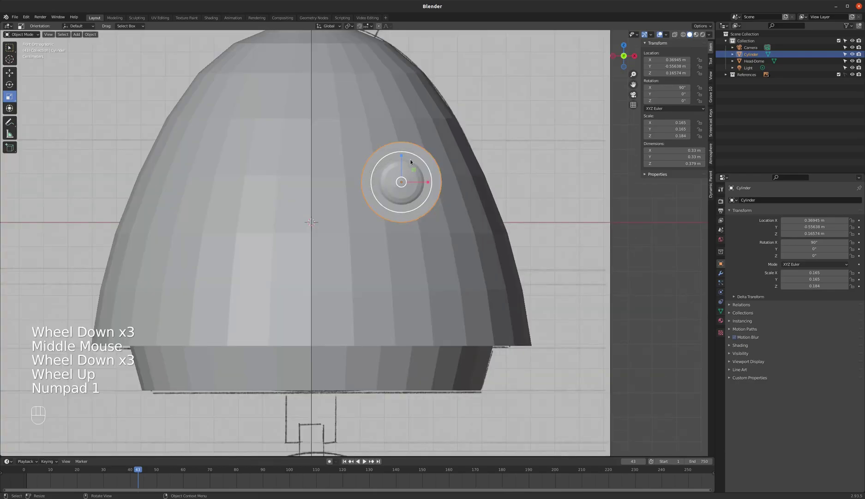
pyautogui.click(751, 55)
pyautogui.doubleClick(751, 55)
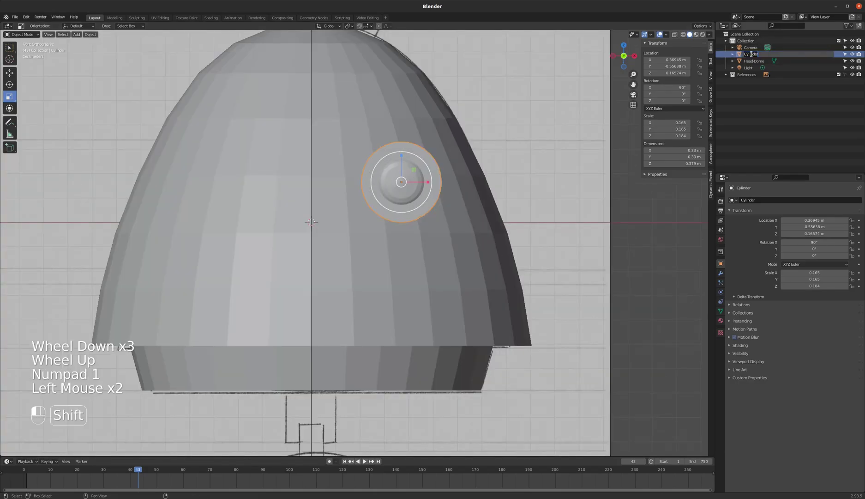
pyautogui.write('Head-Eye')
pyautogui.press('Return')
# Duplicate the eye in front wireframe view and place the copy over the small reference circle at about X -0.29 m
pyautogui.press('z')
pyautogui.click(367, 162)
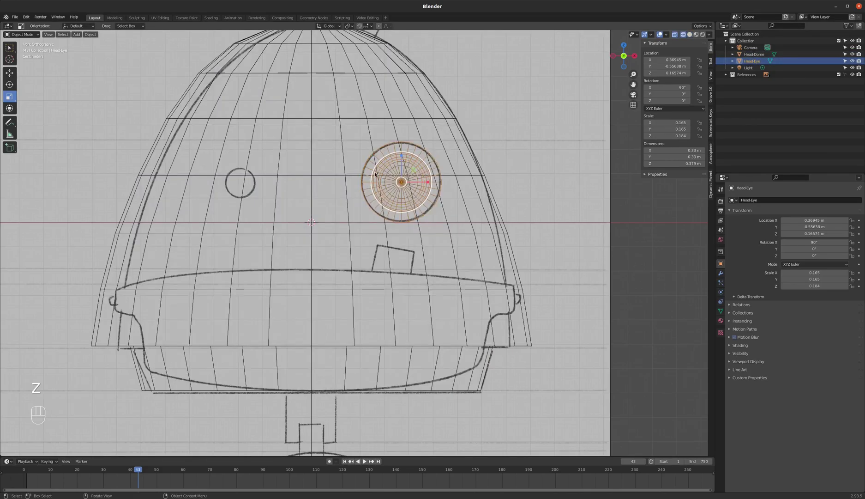
pyautogui.scroll(1, 397, 161)
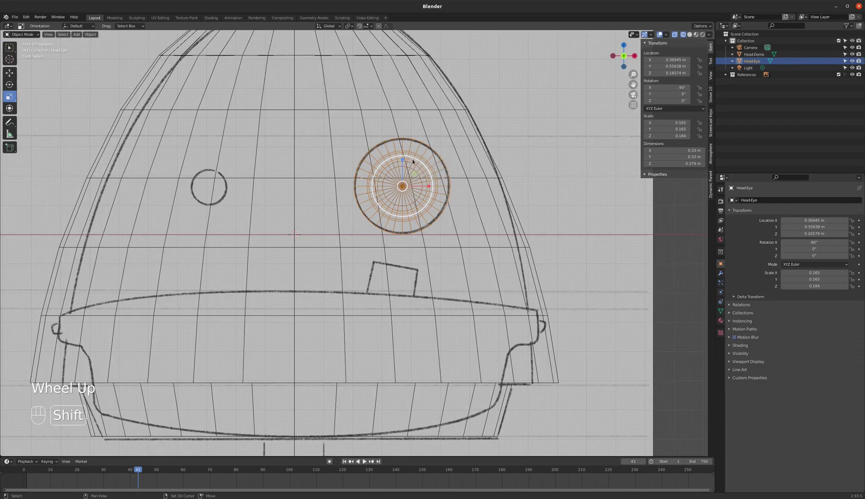
pyautogui.hotkey('shift', 'd')
pyautogui.click(217, 160)
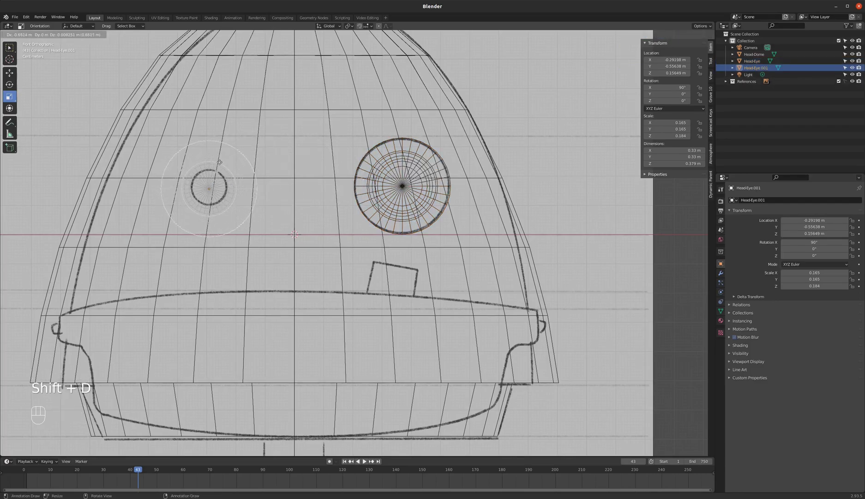
# Scale the duplicated eye to a diameter of about 0.132 m and centre it on the small reference circle
pyautogui.press('s')
pyautogui.click(242, 150)
pyautogui.press('g')
pyautogui.click(242, 148)
pyautogui.press('s')
pyautogui.click(242, 149)
pyautogui.press('g')
pyautogui.click(242, 150)
# Move the small eye forward along Y to about -0.63 m in solid display
pyautogui.moveTo(226, 159)
pyautogui.mouseDown(button='middle')
pyautogui.moveTo(292, 174)
pyautogui.moveTo(268, 164)
pyautogui.moveTo(214, 169)
pyautogui.moveTo(225, 166)
pyautogui.mouseUp(button='middle')
pyautogui.press('z')
pyautogui.press('g')
pyautogui.click(268, 172)
pyautogui.scroll(-2, 283, 185)
pyautogui.scroll(2, 290, 187)
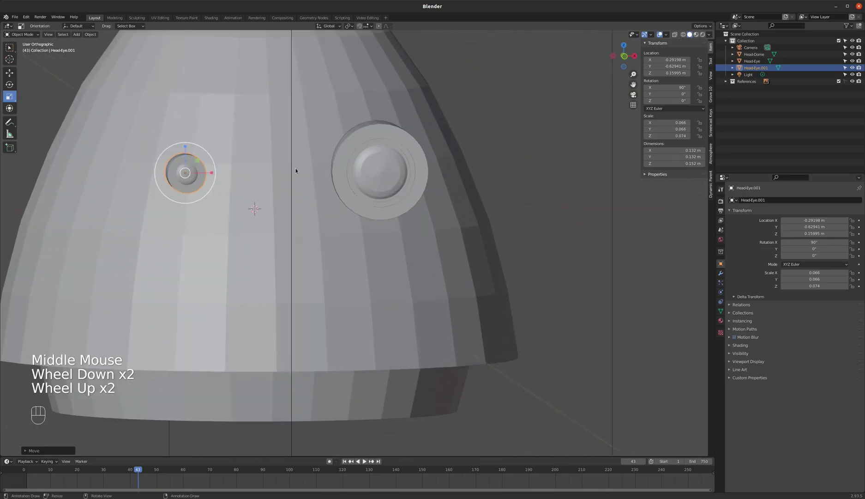
# Examine the head and both eyes from the front and side against the reference drawings, including the leg
pyautogui.scroll(-2, 300, 180)
pyautogui.press('KP_1')
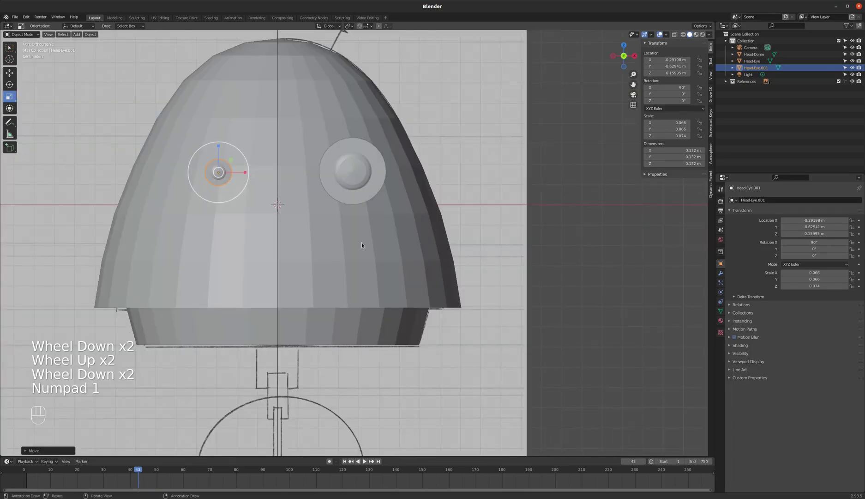
pyautogui.moveTo(362, 245); pyautogui.dragTo(324, 249, button='middle')
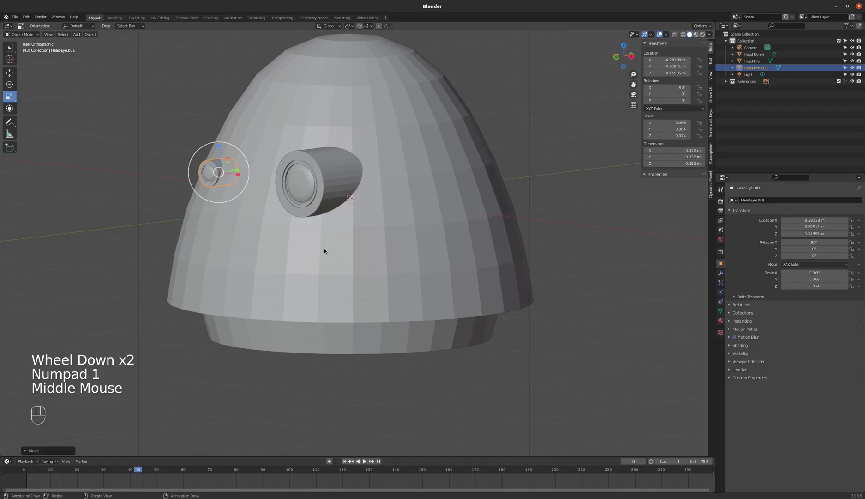
pyautogui.press('KP_3')
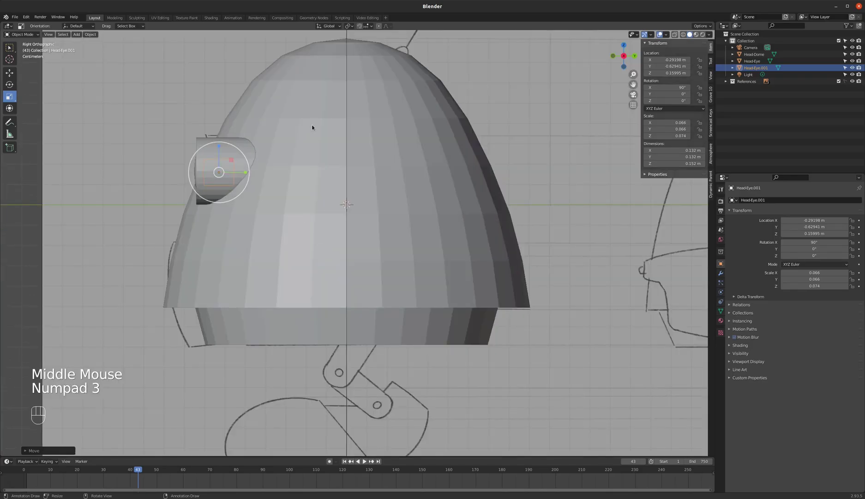
pyautogui.scroll(-2, 340, 226)
pyautogui.scroll(3, 304, 251)
pyautogui.scroll(-2, 316, 226)
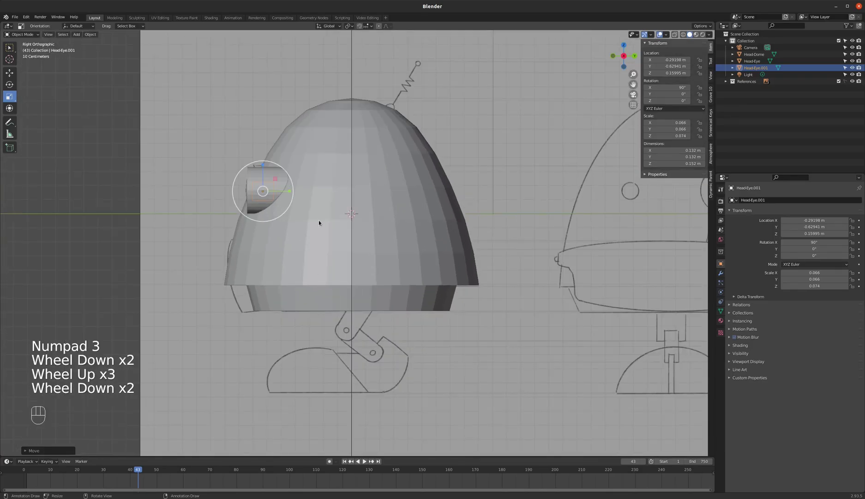
pyautogui.scroll(2, 319, 214)
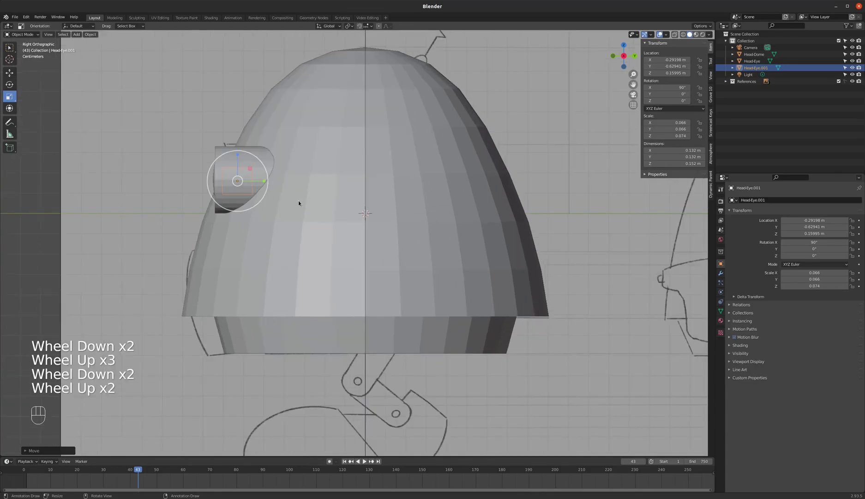
pyautogui.scroll(-2, 299, 228)
pyautogui.scroll(2, 358, 335)
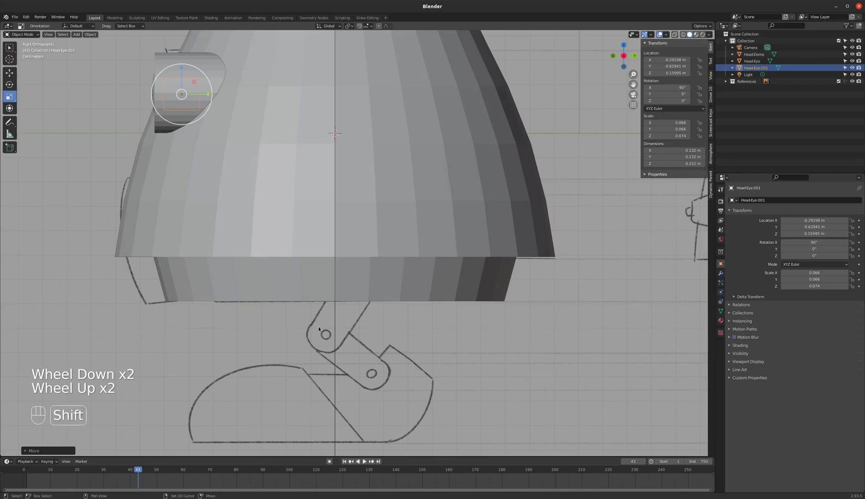
# Add a cube and scale it down to about 0.245 m
pyautogui.hotkey('shift', 'a')
pyautogui.moveTo(319, 326)
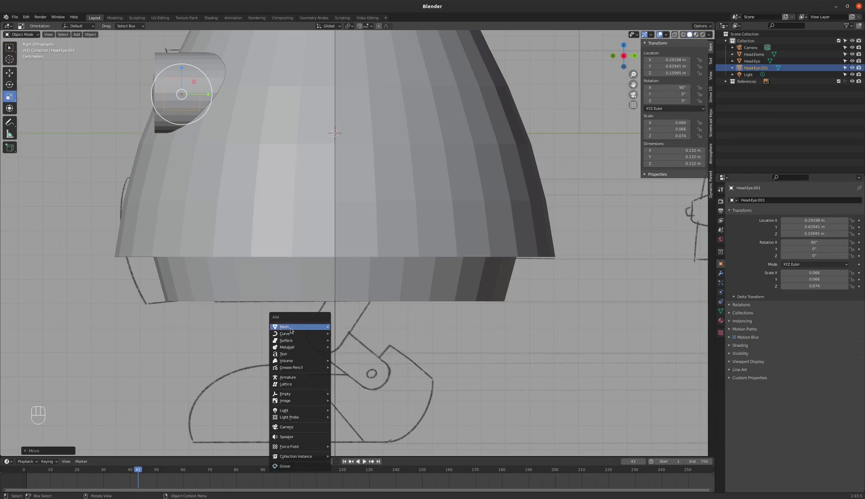
pyautogui.click(351, 334)
pyautogui.scroll(-2, 365, 326)
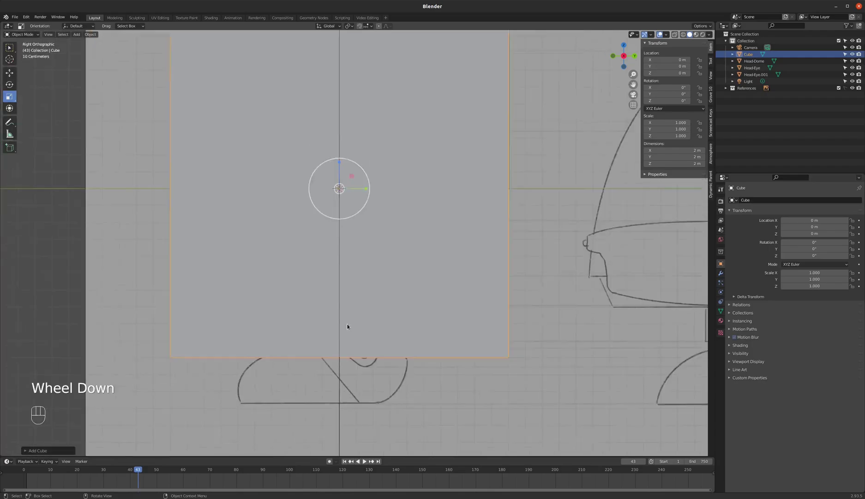
pyautogui.press('s')
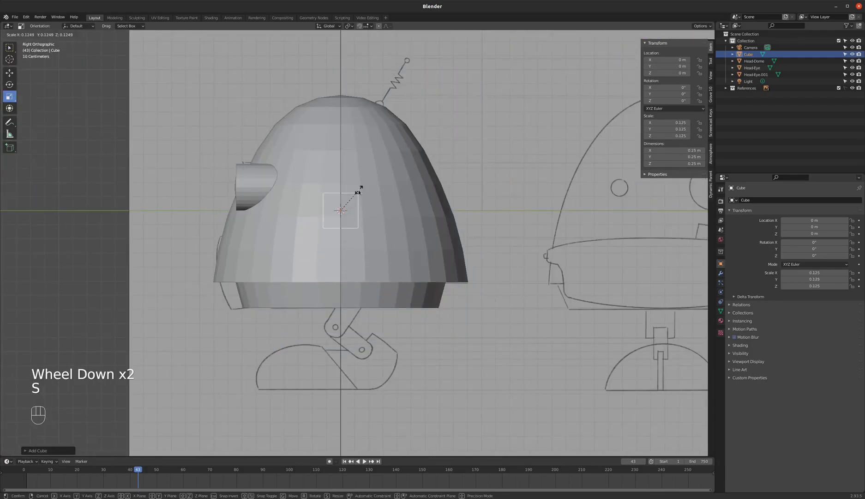
pyautogui.click(358, 187)
# Move the cube onto the top of the upper leg at about Y 0.05 m, Z -0.69 m, and rotate it about -31.8° around X
pyautogui.press('z')
pyautogui.press('g')
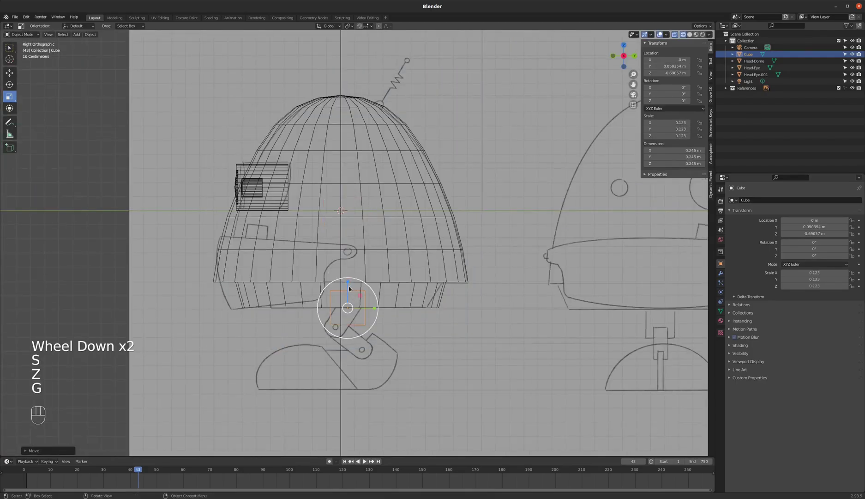
pyautogui.scroll(3, 347, 283)
pyautogui.press('r')
pyautogui.click(442, 276)
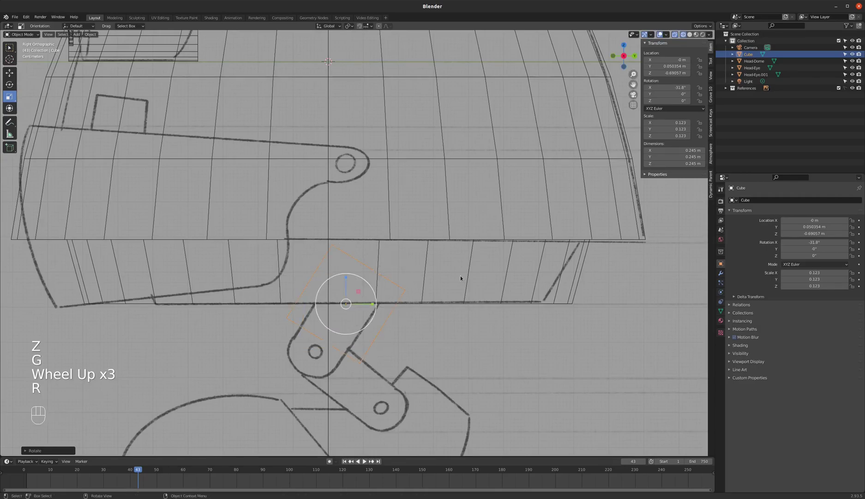
# Scale the cube to about 0.159 m to match the upper leg's width and adjust its X rotation to about -33°
pyautogui.press('s')
pyautogui.click(432, 276)
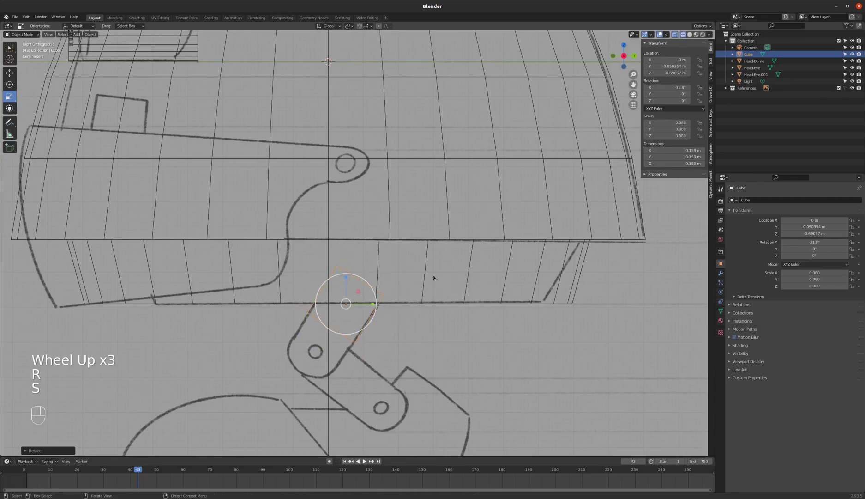
pyautogui.press('r')
pyautogui.click(436, 279)
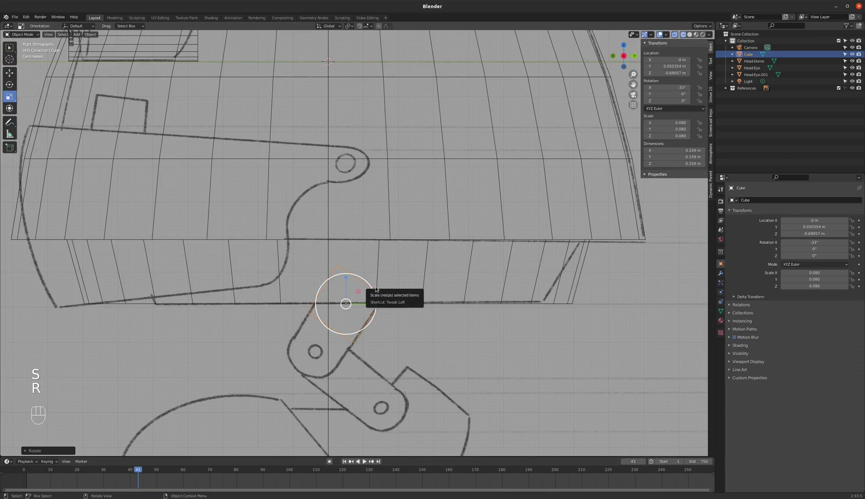
pyautogui.scroll(2, 319, 356)
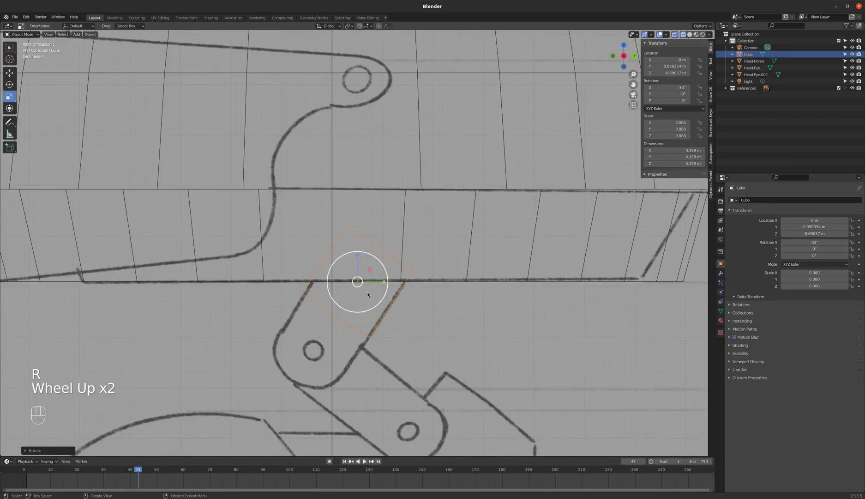
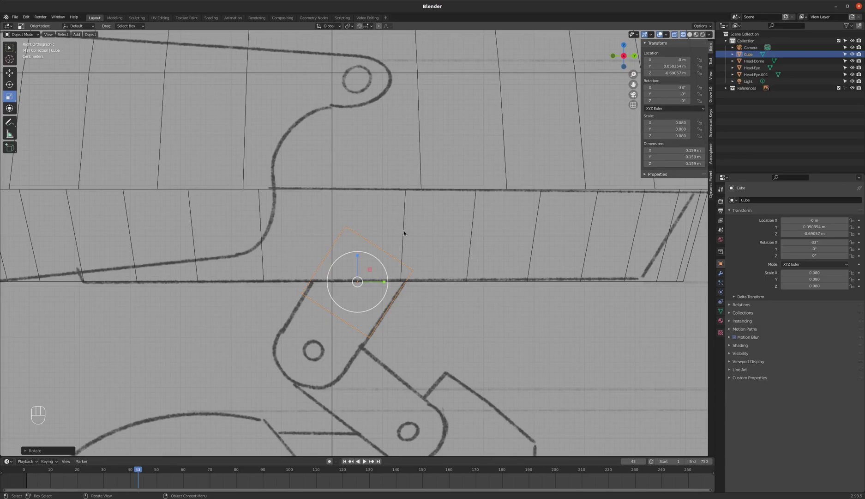
# Lengthen the rotated cube to about 0.306 m along its local Z and slide it down over the sketched upper neck arm
pyautogui.press('s')
pyautogui.press('z')
pyautogui.press('z')
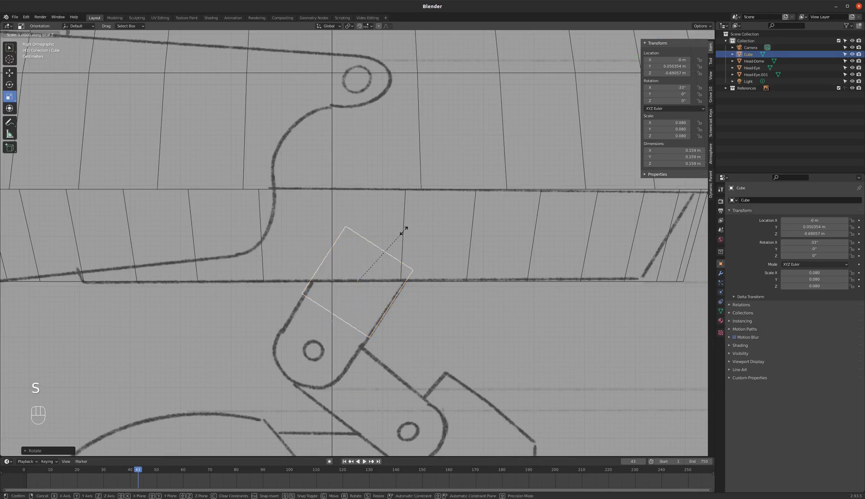
pyautogui.click(438, 177)
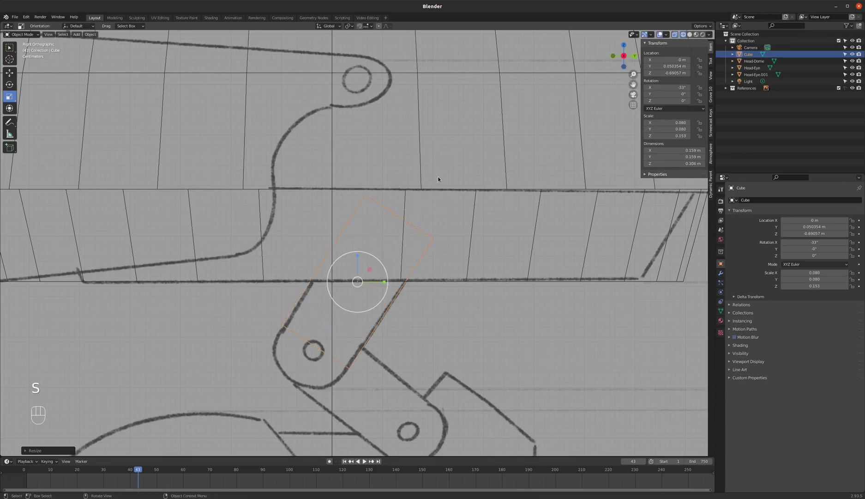
pyautogui.press('g')
pyautogui.press('z')
pyautogui.press('z')
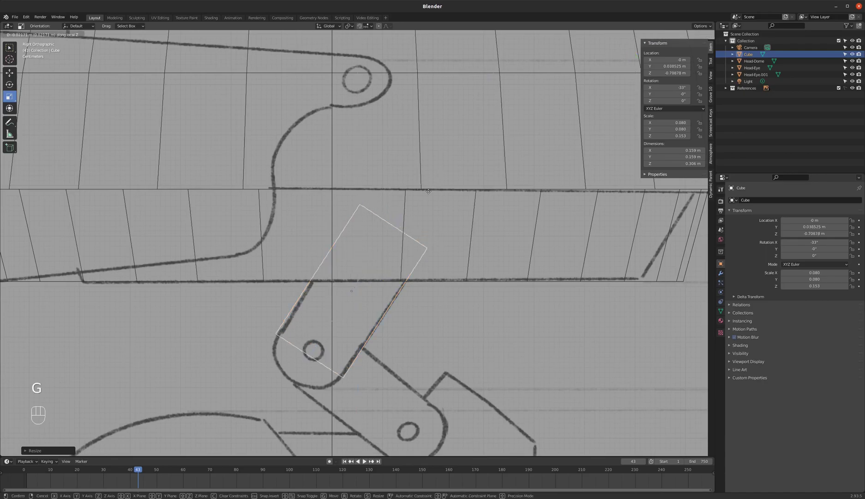
pyautogui.click(412, 208)
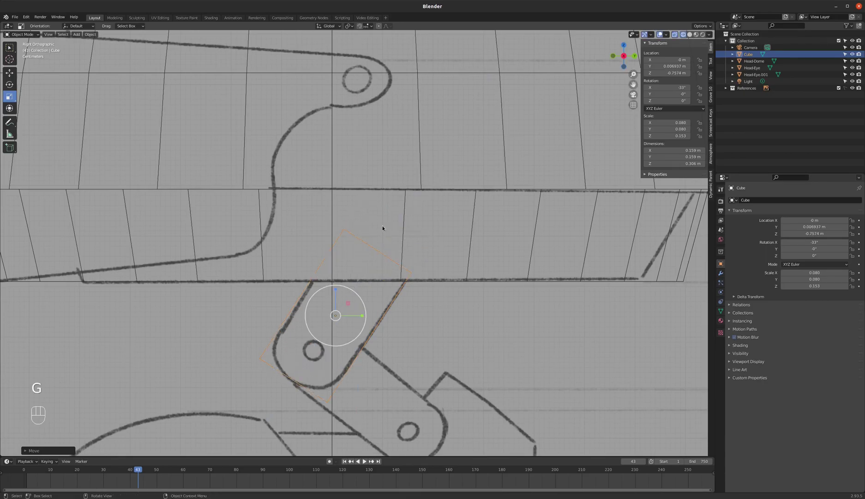
# Lengthen the cube to about 0.378 m along its local Z and shift it up along that axis to fit the sketched arm
pyautogui.press('s')
pyautogui.press('z')
pyautogui.press('z')
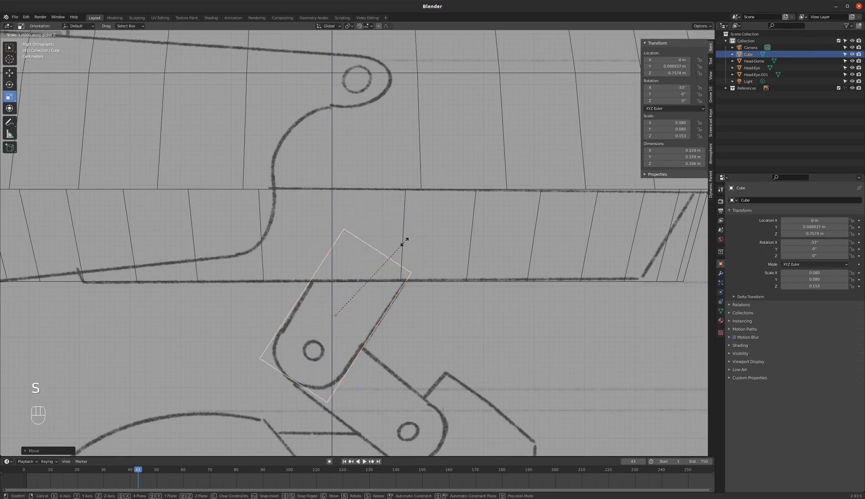
pyautogui.click(419, 223)
pyautogui.press('g')
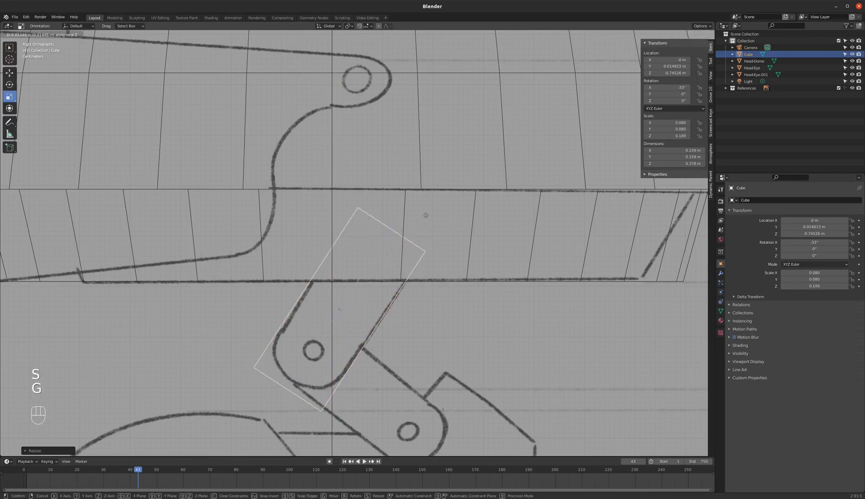
pyautogui.click(428, 206)
# Compare the neck block with the reference sketch in the front and side views to judge its width
pyautogui.moveTo(396, 227); pyautogui.dragTo(380, 269, button='middle')
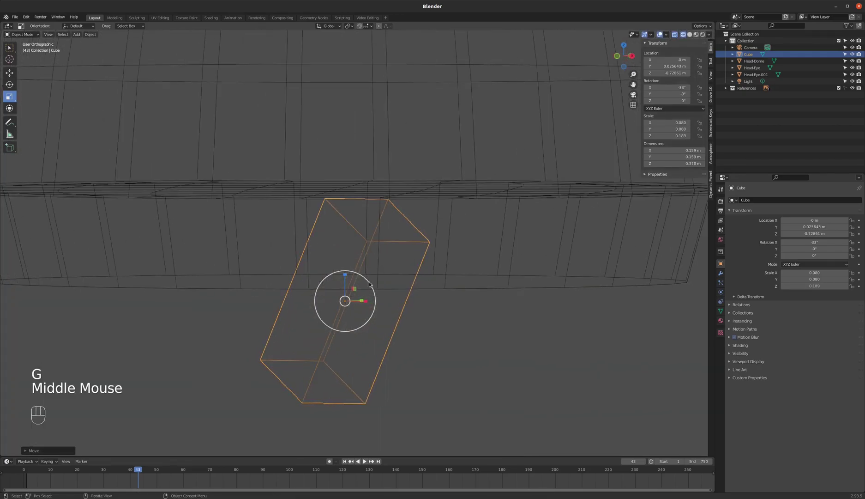
pyautogui.press('KP_1')
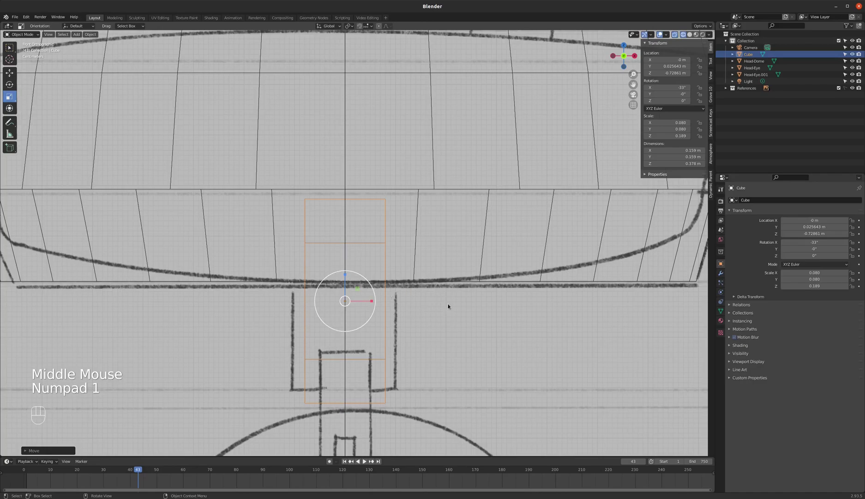
pyautogui.scroll(-3, 427, 316)
pyautogui.scroll(-3, 398, 337)
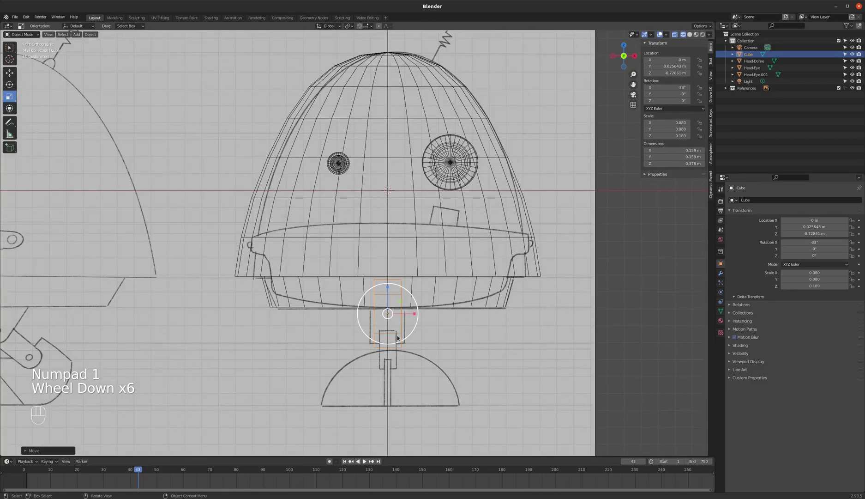
pyautogui.scroll(3, 400, 332)
pyautogui.scroll(2, 404, 322)
pyautogui.scroll(-2, 403, 325)
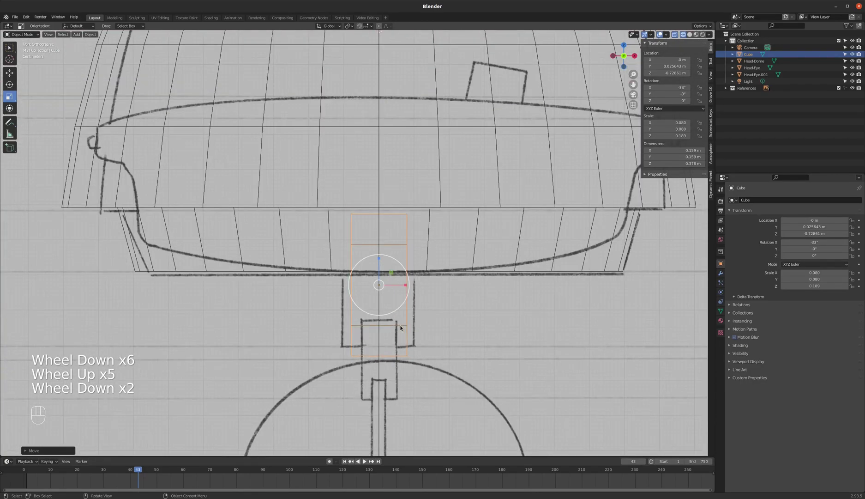
pyautogui.scroll(2, 401, 328)
pyautogui.moveTo(412, 321); pyautogui.dragTo(368, 320, button='middle')
pyautogui.press('KP_3')
pyautogui.scroll(-3, 368, 323)
pyautogui.scroll(3, 367, 276)
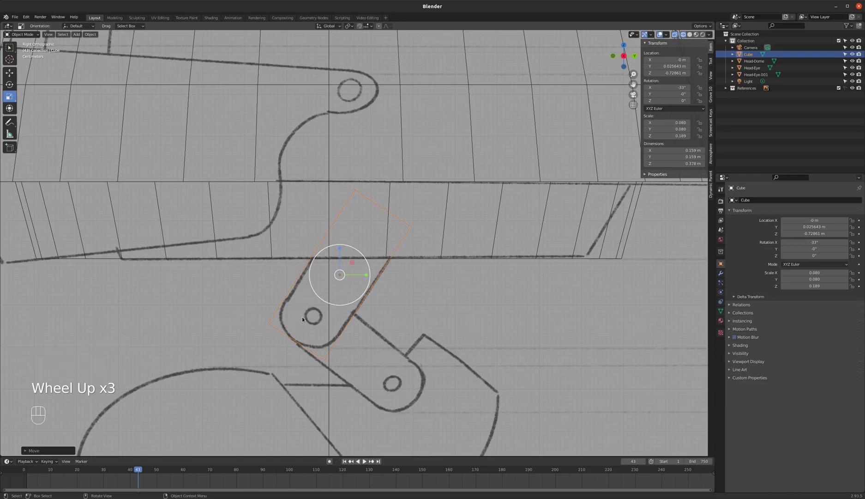
# Narrow the neck block along X to about 0.099 m
pyautogui.press('KP_1')
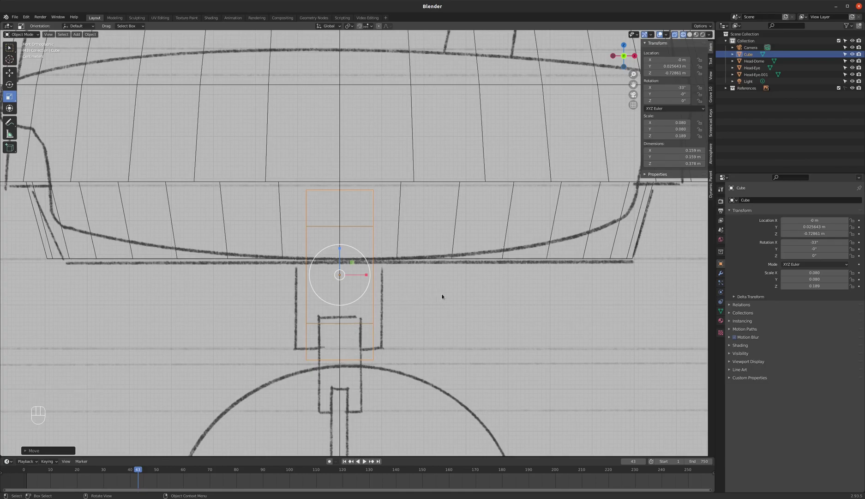
pyautogui.press('s')
pyautogui.press('x')
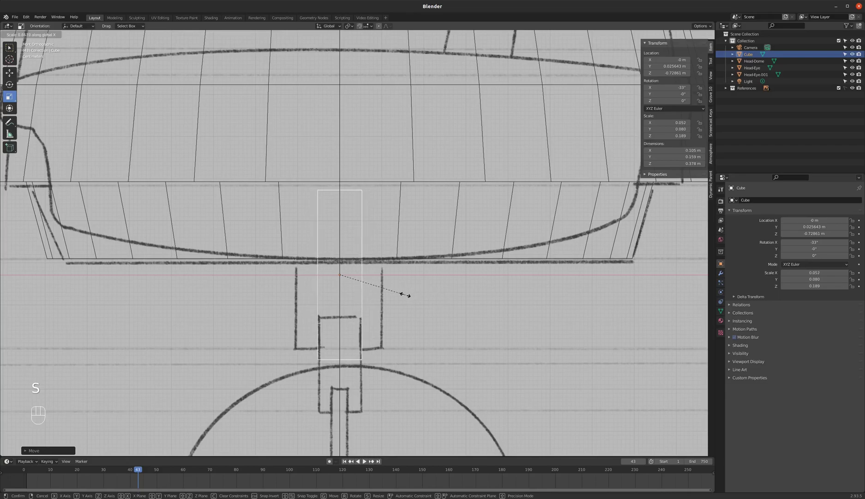
pyautogui.click(399, 297)
pyautogui.moveTo(400, 298); pyautogui.dragTo(380, 303, button='middle')
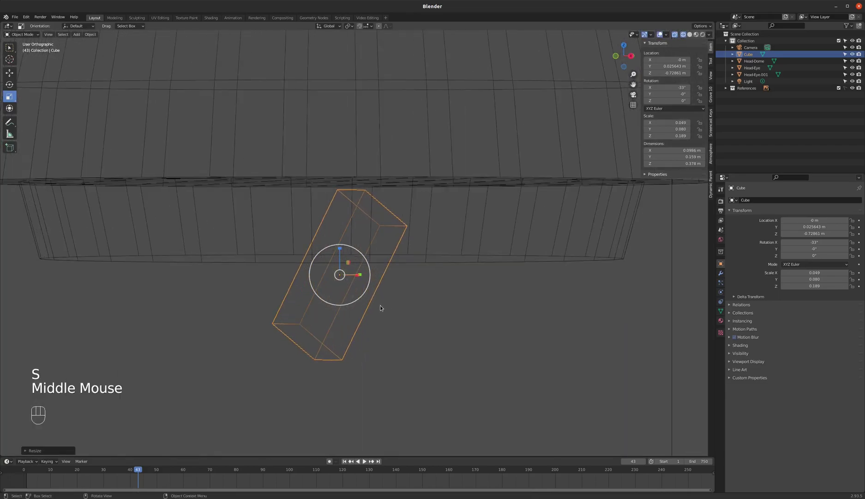
pyautogui.press('KP_3')
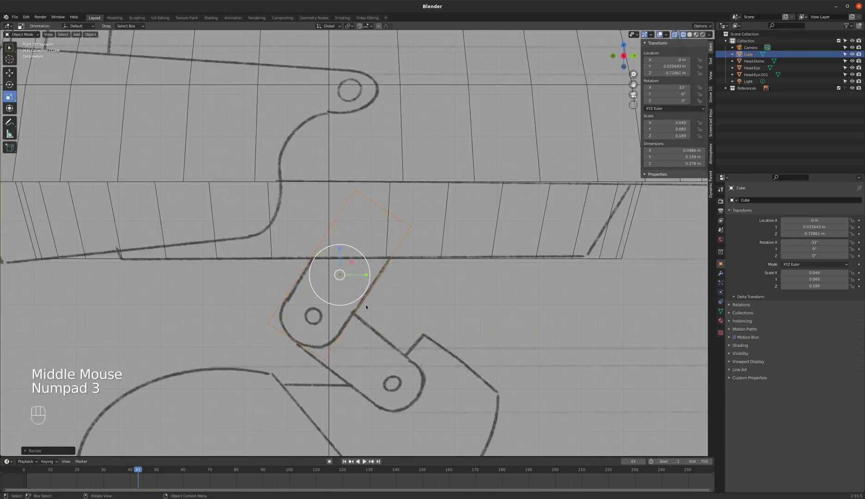
# Switch to solid shading and add a Subdivision Surface modifier to the neck block with 2 viewport levels
pyautogui.press('z')
pyautogui.moveTo(377, 289); pyautogui.dragTo(403, 292, button='middle')
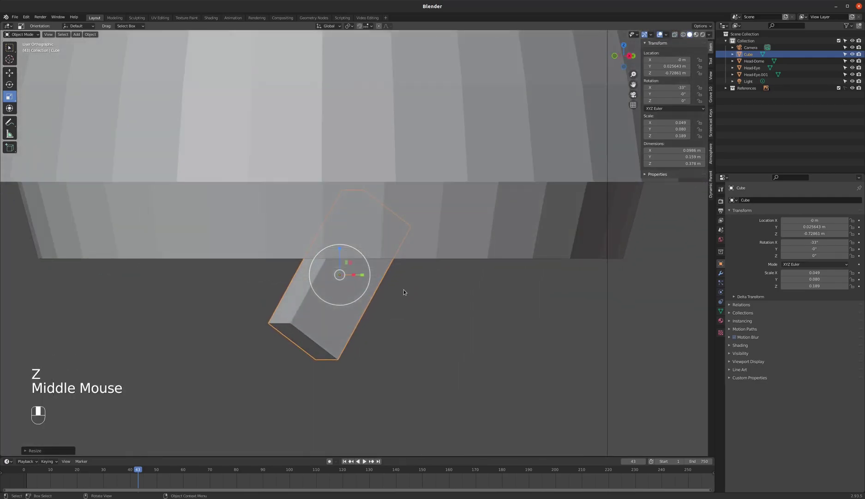
pyautogui.click(720, 274)
pyautogui.click(779, 200)
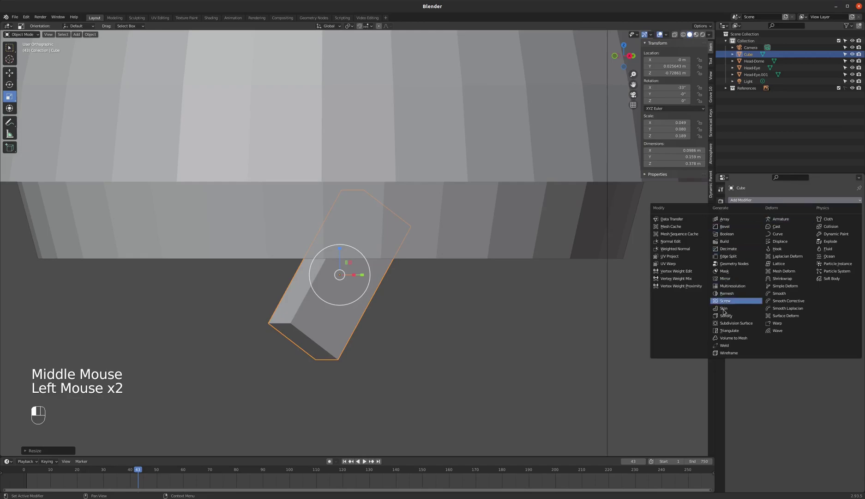
pyautogui.click(733, 323)
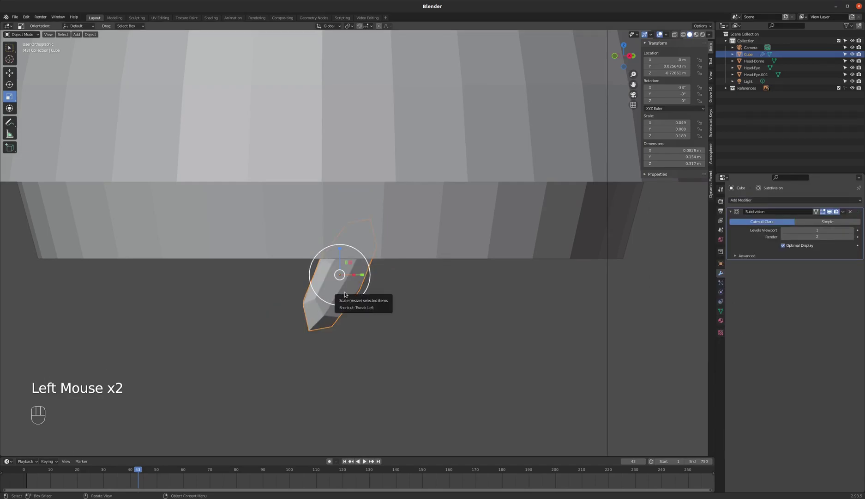
pyautogui.click(854, 230)
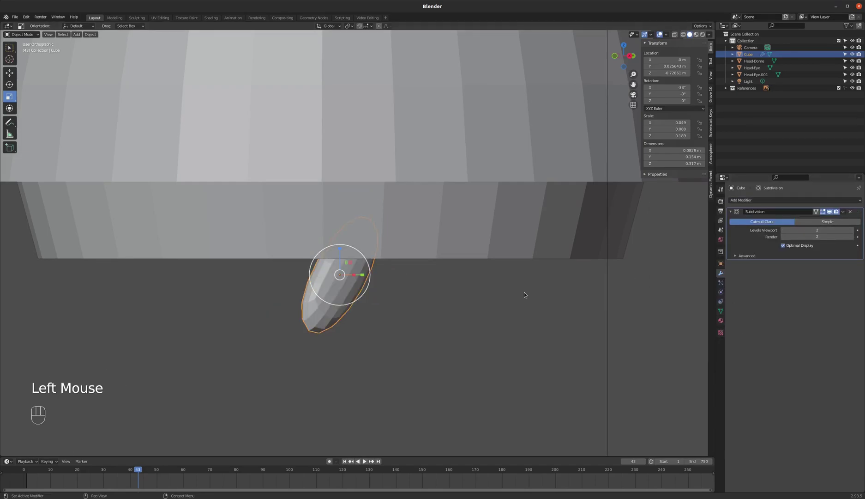
# In Edit Mode, show the subdivision on the cage, then add lengthwise loop cuts to the arm and spread them apart along X
pyautogui.scroll(2, 336, 284)
pyautogui.press('Tab')
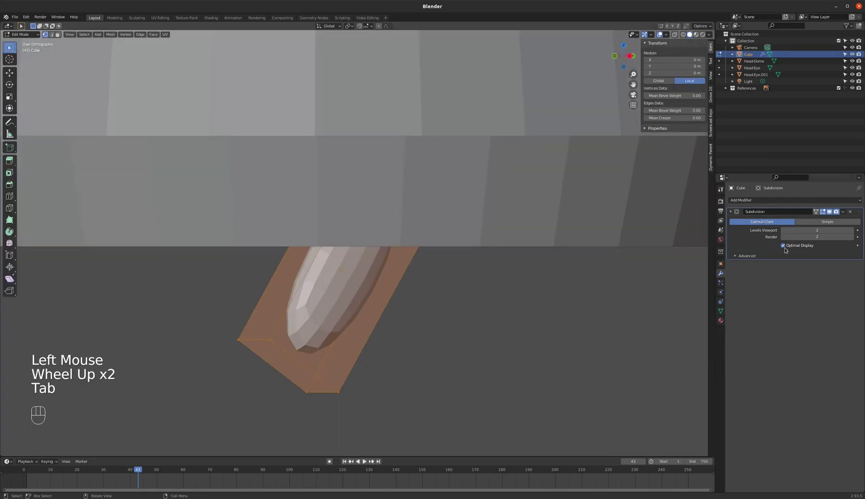
pyautogui.click(817, 211)
pyautogui.moveTo(318, 295); pyautogui.dragTo(326, 306, button='middle')
pyautogui.hotkey('ctrl', 'r')
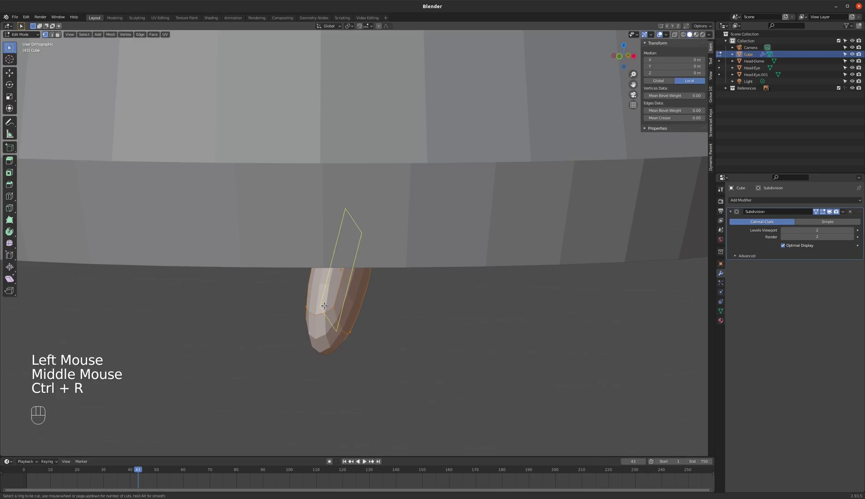
pyautogui.click(325, 305)
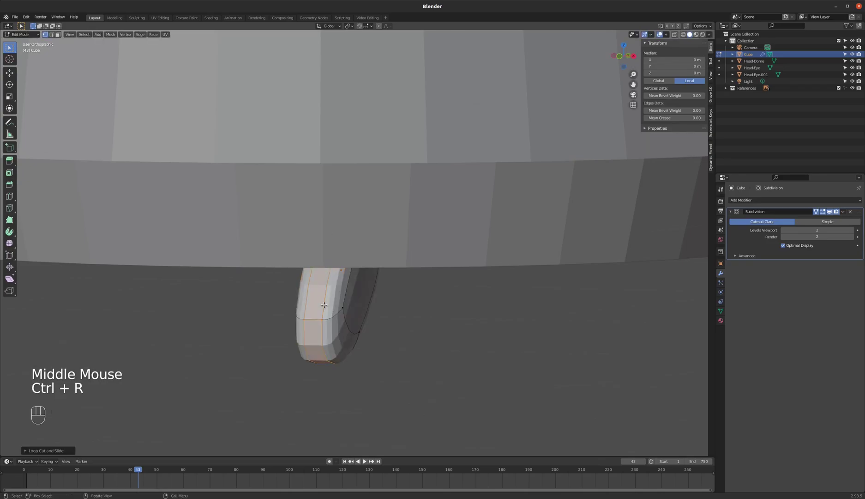
pyautogui.press('s')
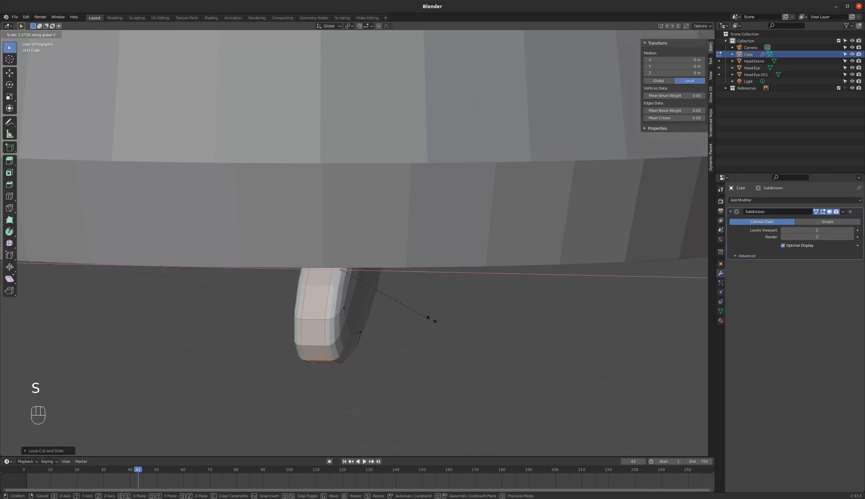
pyautogui.click(507, 316)
# Add a loop cut across the arm's width to tighten its rounded end
pyautogui.moveTo(411, 329); pyautogui.dragTo(337, 292, button='middle')
pyautogui.hotkey('ctrl', 'r')
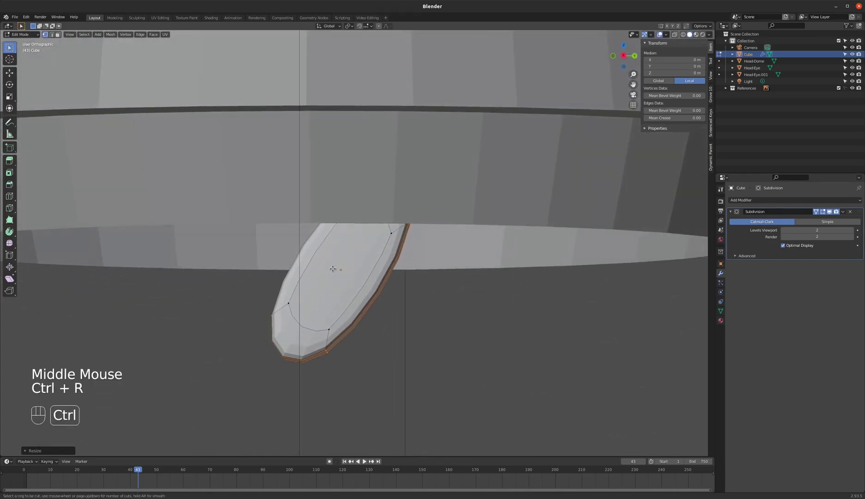
pyautogui.click(313, 253)
pyautogui.click(304, 268)
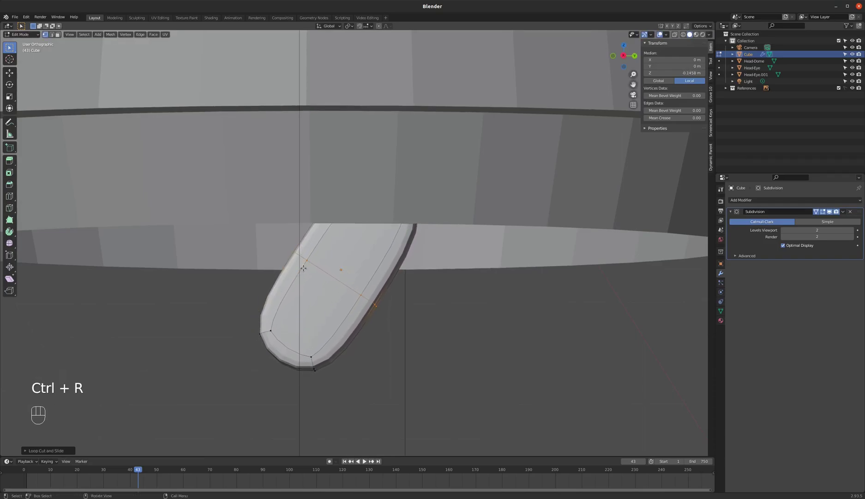
# Add another set of lengthwise loop cuts, scale them outward along X to sharpen the arm's side edges, and return to Object Mode
pyautogui.scroll(-2, 331, 308)
pyautogui.moveTo(331, 308); pyautogui.dragTo(322, 314, button='middle')
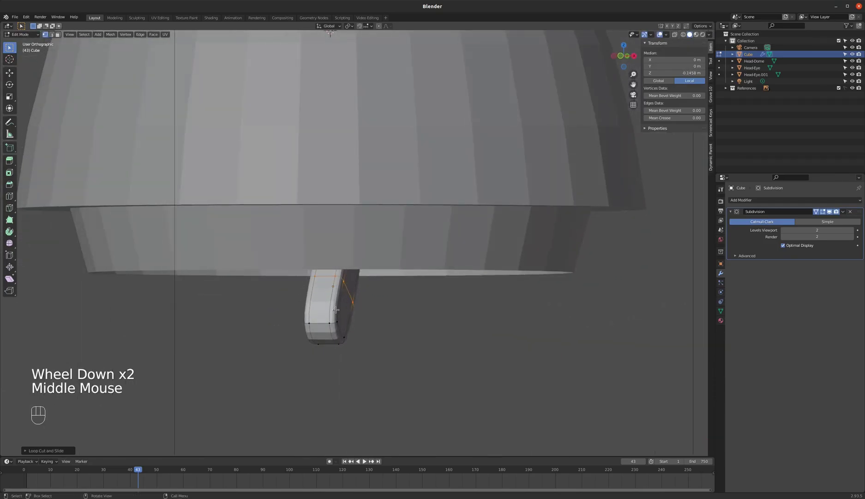
pyautogui.scroll(4, 322, 315)
pyautogui.hotkey('ctrl', 'r')
pyautogui.click(291, 321)
pyautogui.click(302, 327)
pyautogui.press('s')
pyautogui.press('x')
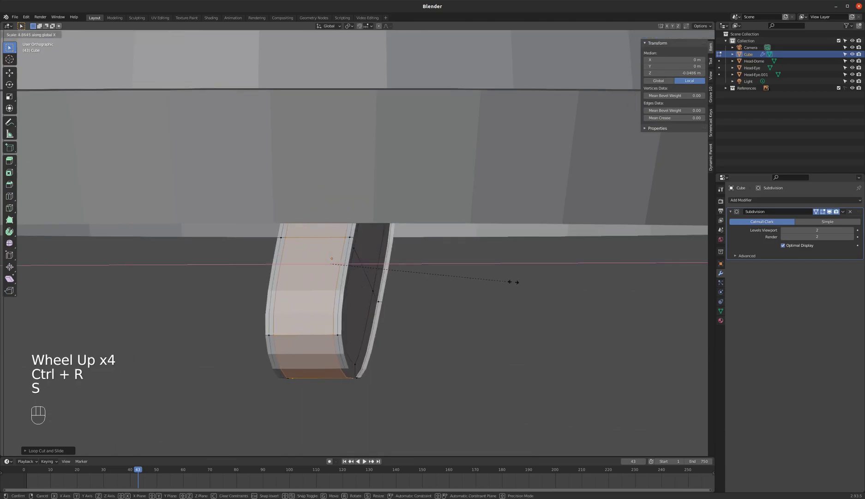
pyautogui.click(406, 297)
pyautogui.press('Tab')
# Duplicate the arm in the side view, rotate the copy to about 52.6° around X, and position it over the sketched lower arm
pyautogui.scroll(-3, 395, 304)
pyautogui.moveTo(395, 304); pyautogui.dragTo(340, 310, button='middle')
pyautogui.press('KP_3')
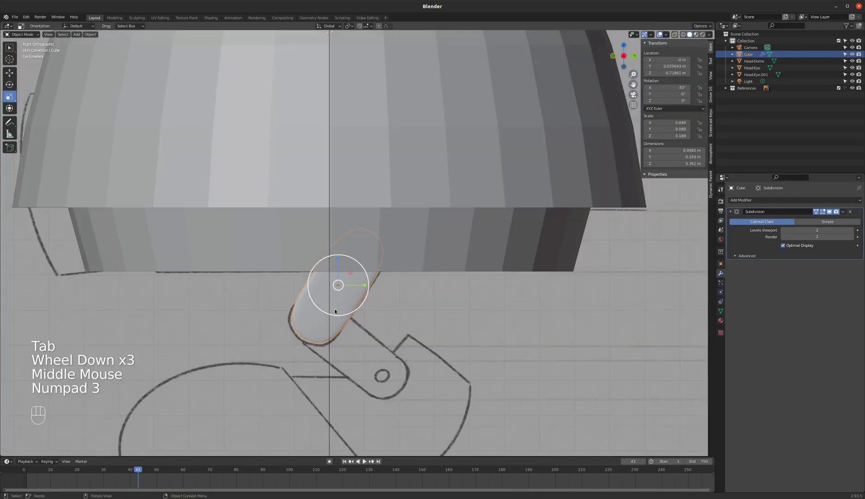
pyautogui.press('shift')
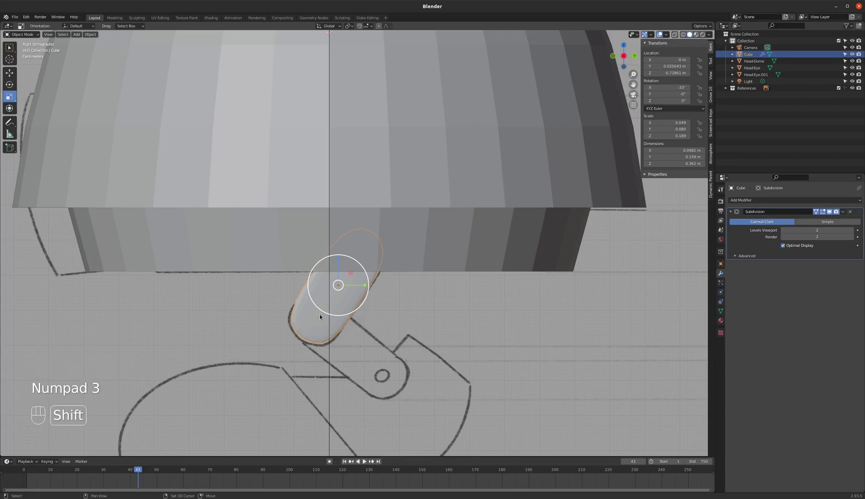
pyautogui.hotkey('shift', 'd')
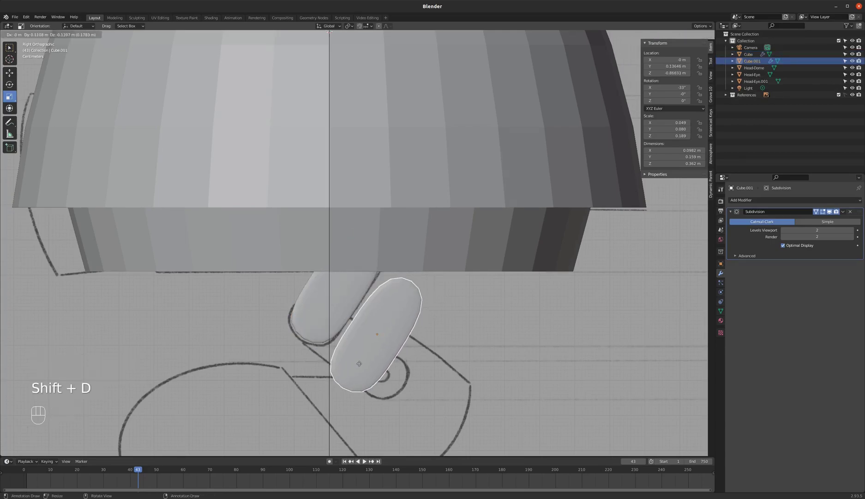
pyautogui.click(359, 364)
pyautogui.press('r')
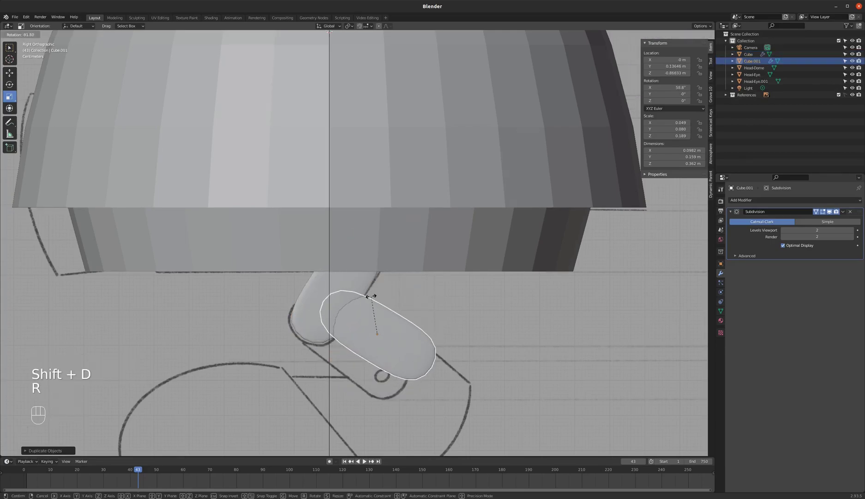
pyautogui.click(365, 303)
pyautogui.press('g')
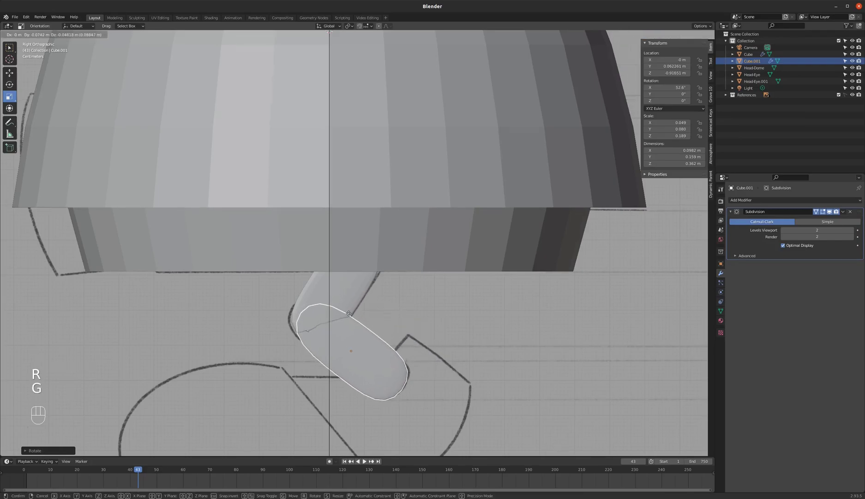
pyautogui.click(349, 313)
# Widen the lower arm along X to about 0.157 m and return to the side view
pyautogui.moveTo(349, 319); pyautogui.dragTo(351, 348, button='middle')
pyautogui.press('s')
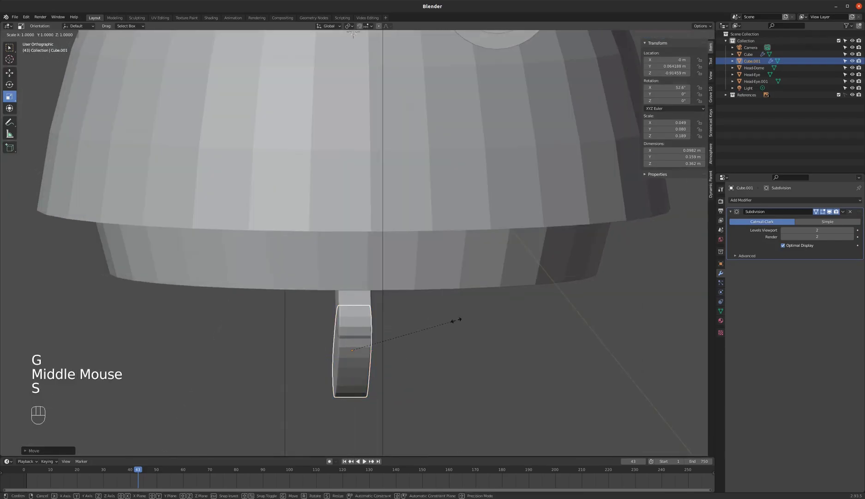
pyautogui.press('x')
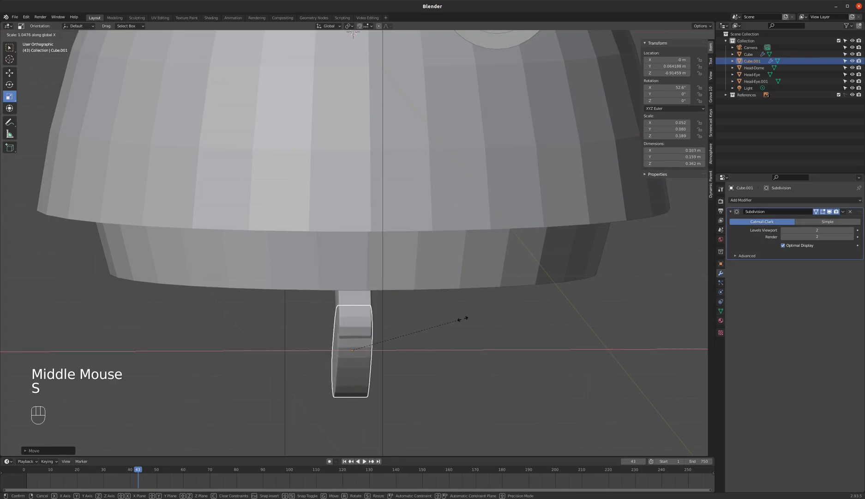
pyautogui.click(510, 314)
pyautogui.moveTo(509, 314); pyautogui.dragTo(366, 320, button='middle')
pyautogui.press('KP_3')
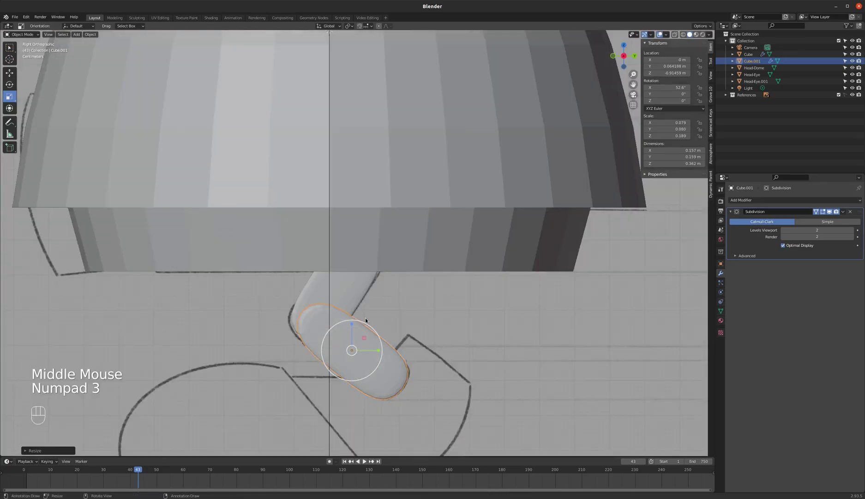
# Check the lower arm's fit from an angled view and against the side reference sketch
pyautogui.scroll(-3, 352, 257)
pyautogui.scroll(3, 318, 303)
pyautogui.moveTo(294, 269); pyautogui.dragTo(327, 286, button='middle')
pyautogui.scroll(2, 332, 284)
pyautogui.scroll(-4, 332, 282)
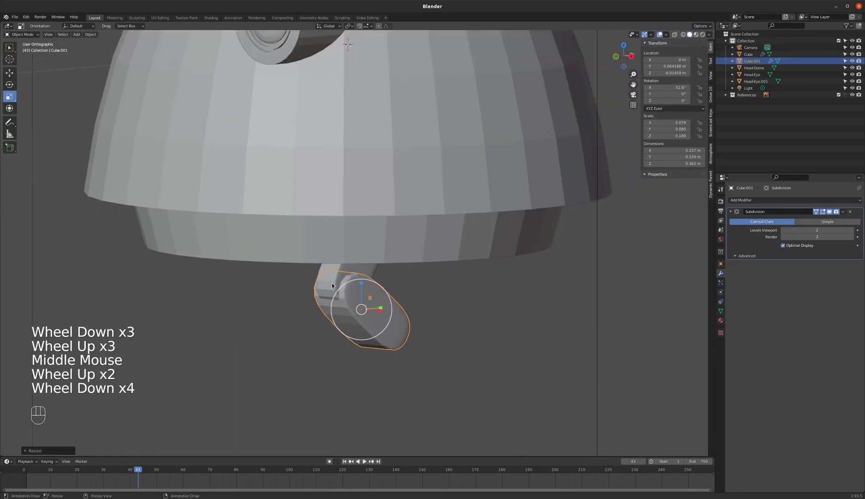
pyautogui.scroll(-1, 332, 283)
pyautogui.press('KP_3')
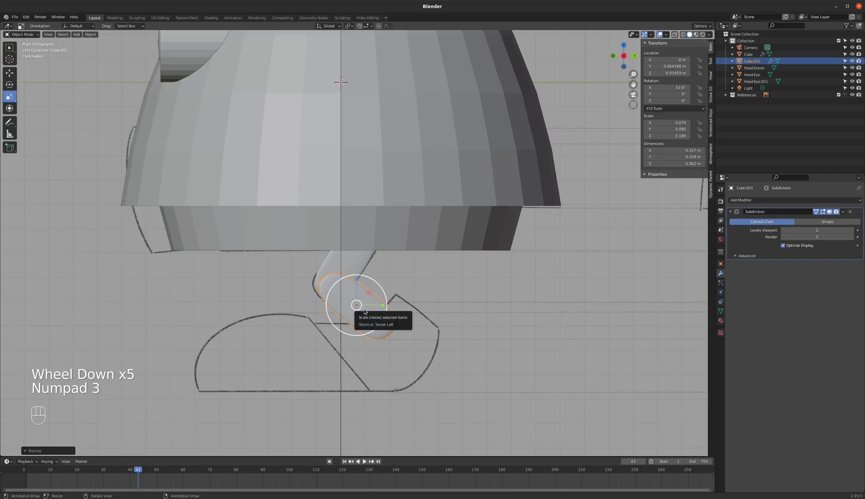
pyautogui.scroll(2, 358, 340)
pyautogui.scroll(-2, 406, 319)
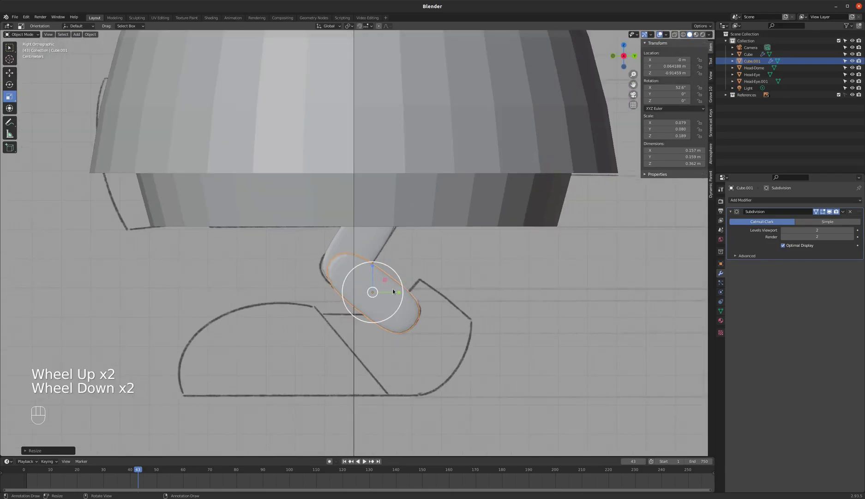
pyautogui.scroll(1, 392, 284)
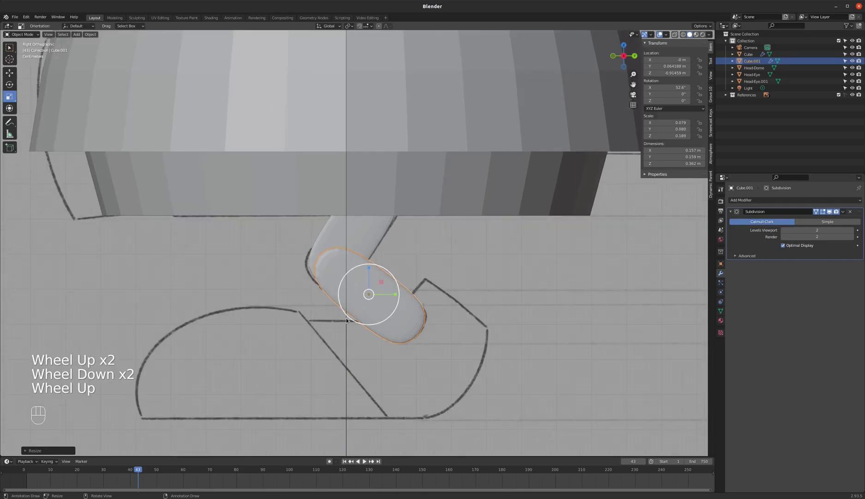
pyautogui.scroll(-2, 357, 337)
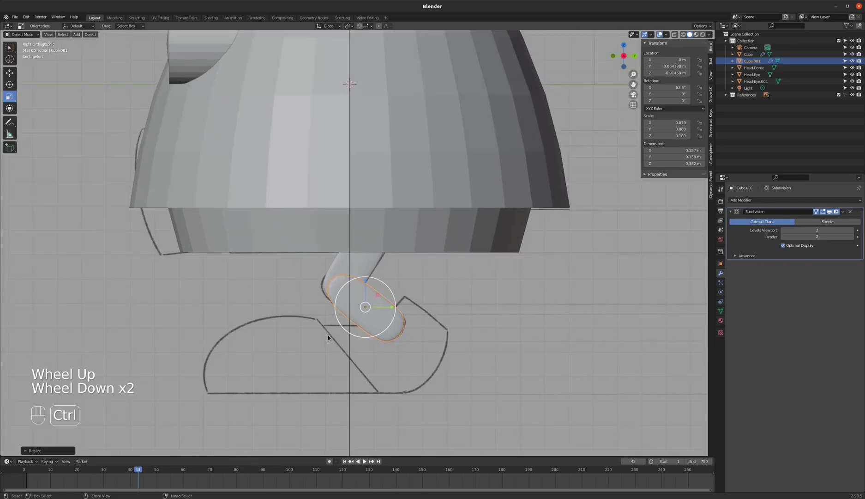
# Add a UV sphere and scale it uniformly down to about 0.511 m
pyautogui.hotkey('ctrl', 'a')
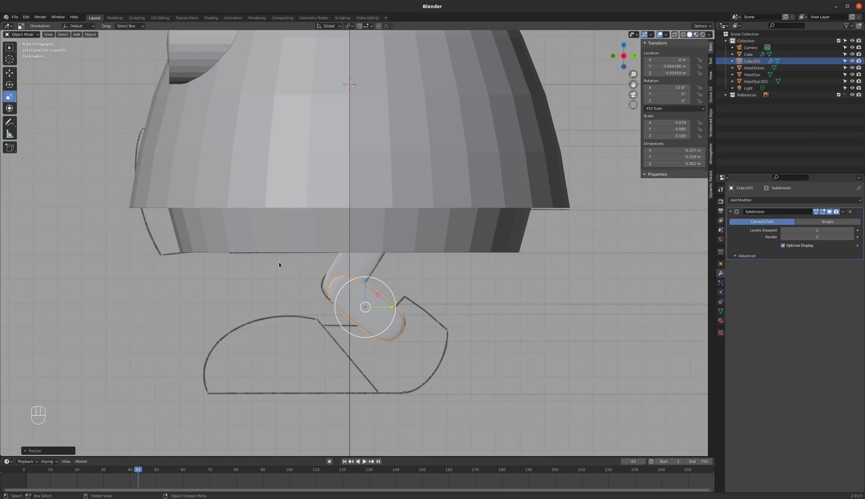
pyautogui.hotkey('shift', 'a')
pyautogui.moveTo(267, 263)
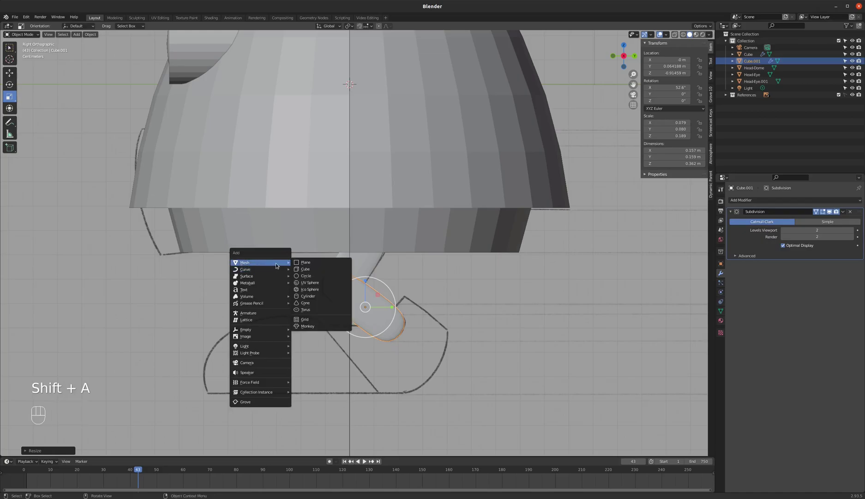
pyautogui.click(311, 285)
pyautogui.scroll(-3, 304, 313)
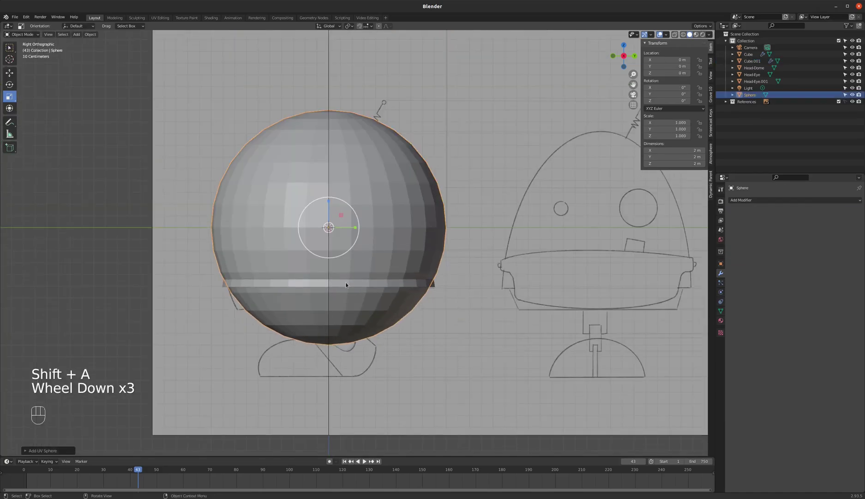
pyautogui.press('s')
pyautogui.click(359, 198)
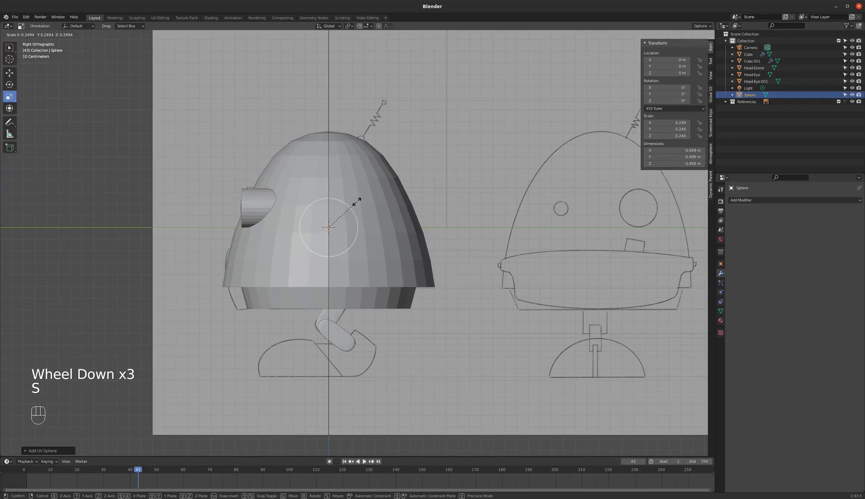
# Move the sphere over the sketched front dome below the arms, to about Y -0.345 m and Z -1.206 m
pyautogui.press('g')
pyautogui.click(360, 347)
pyautogui.press('g')
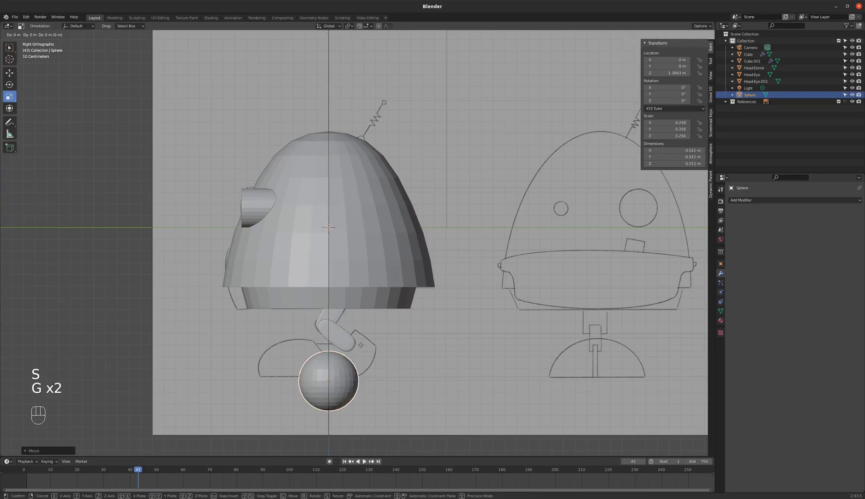
pyautogui.press('z')
pyautogui.click(361, 333)
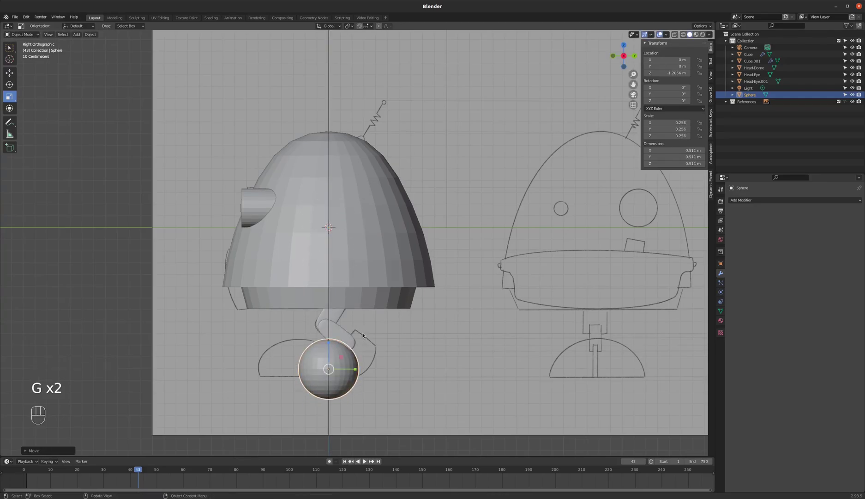
pyautogui.press('g')
pyautogui.press('y')
# Stretch the sphere along Y to about 0.671 m and shift it along Y to about -0.265 m
pyautogui.press('s')
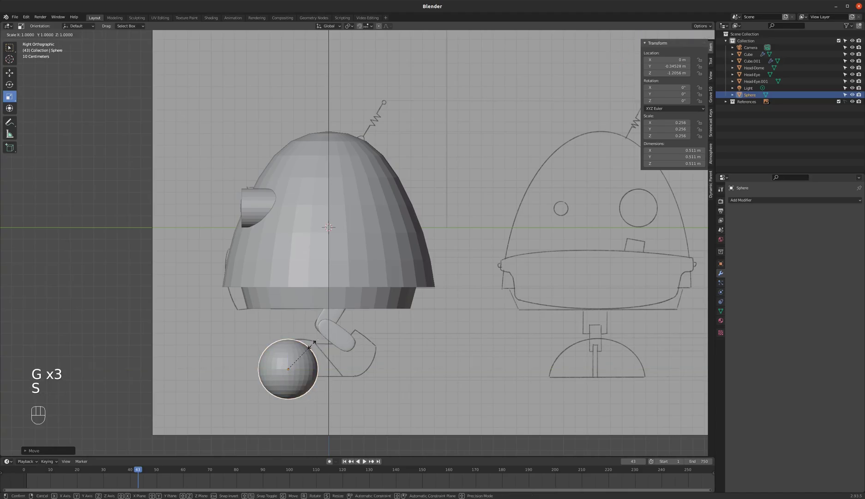
pyautogui.click(337, 345)
pyautogui.press('g')
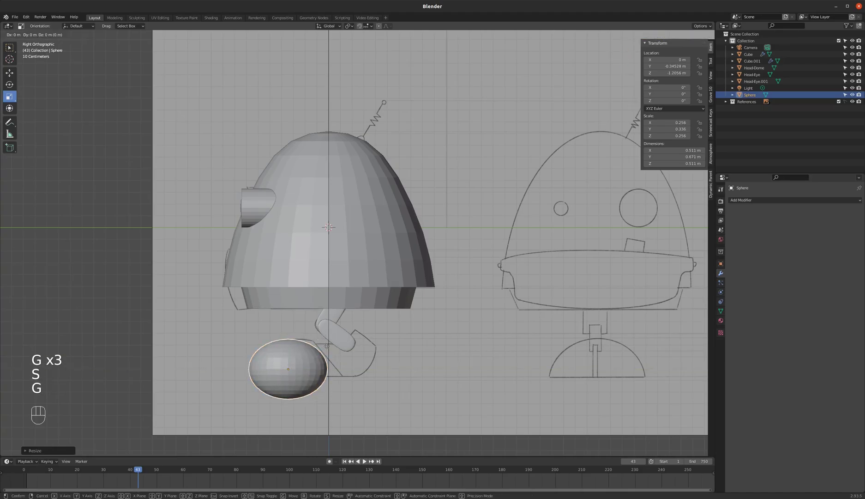
pyautogui.press('y')
pyautogui.click(336, 346)
# Switch to wireframe and, in the front view, widen the sphere along X to about 0.797 m to match the dome sketch
pyautogui.press('z')
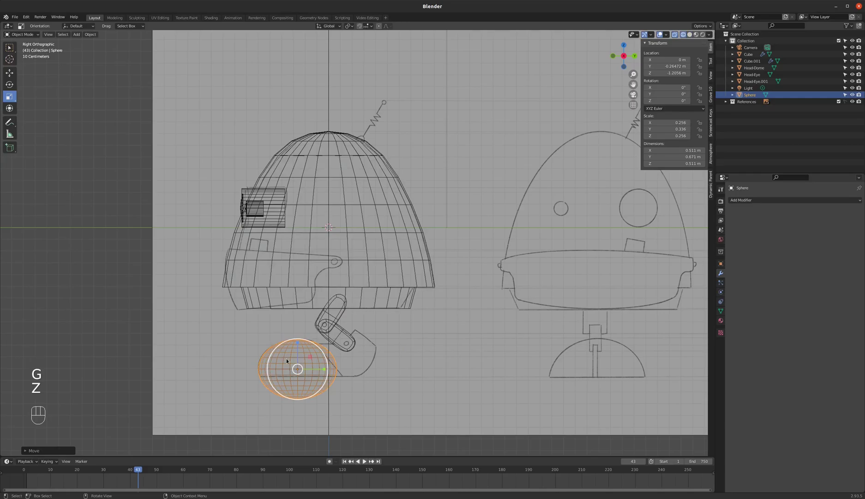
pyautogui.scroll(3, 286, 358)
pyautogui.scroll(-1, 313, 311)
pyautogui.scroll(-2, 313, 309)
pyautogui.scroll(2, 312, 343)
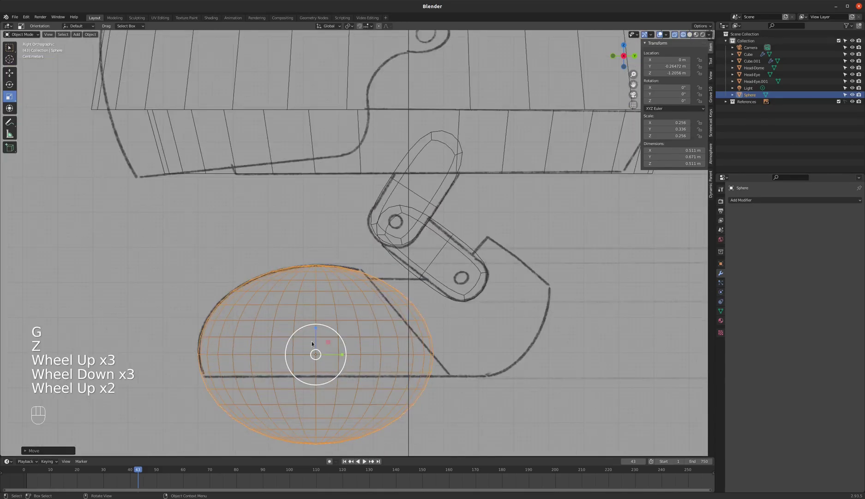
pyautogui.press('KP_1')
pyautogui.press('s')
pyautogui.press('x')
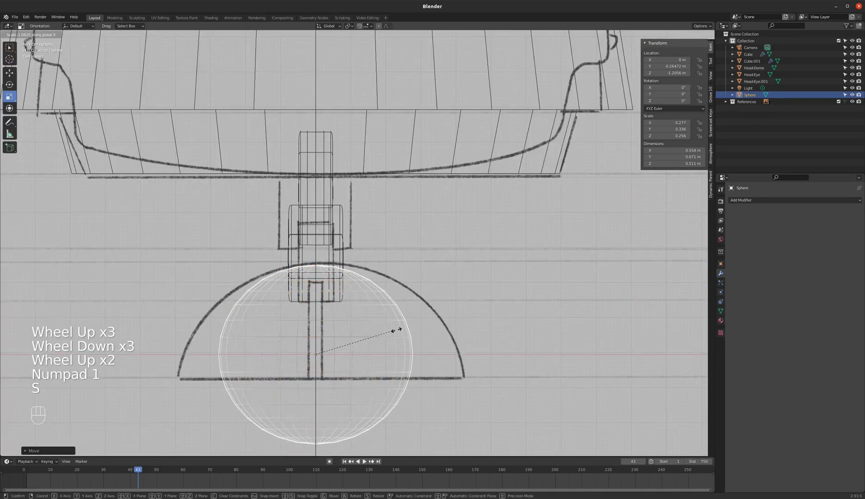
pyautogui.click(432, 335)
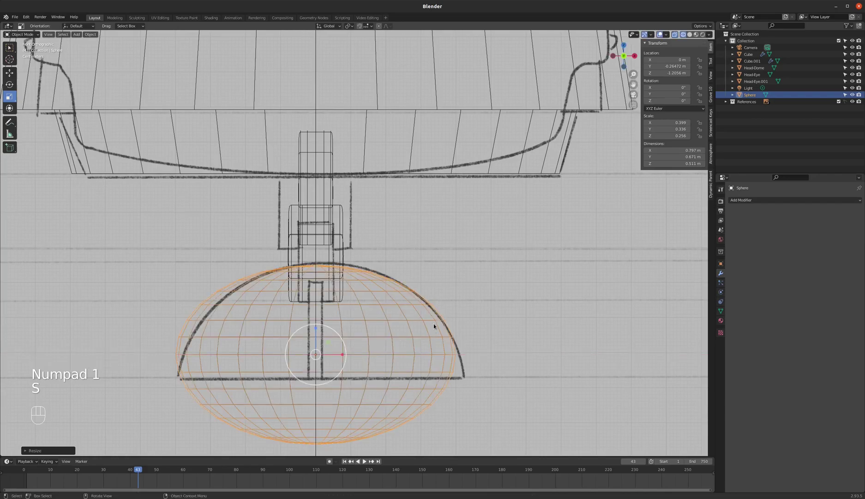
# Lower the sphere's centre to the dome's baseline at about Z -1.271 m and scale its height to about 0.652 m
pyautogui.press('s')
pyautogui.press('z')
pyautogui.click(464, 275)
pyautogui.press('g')
pyautogui.click(459, 293)
pyautogui.press('s')
pyautogui.press('z')
pyautogui.click(467, 262)
# In the side view, stretch the sphere along Y to about 0.775 m and centre it at about Y -0.254 m
pyautogui.press('KP_3')
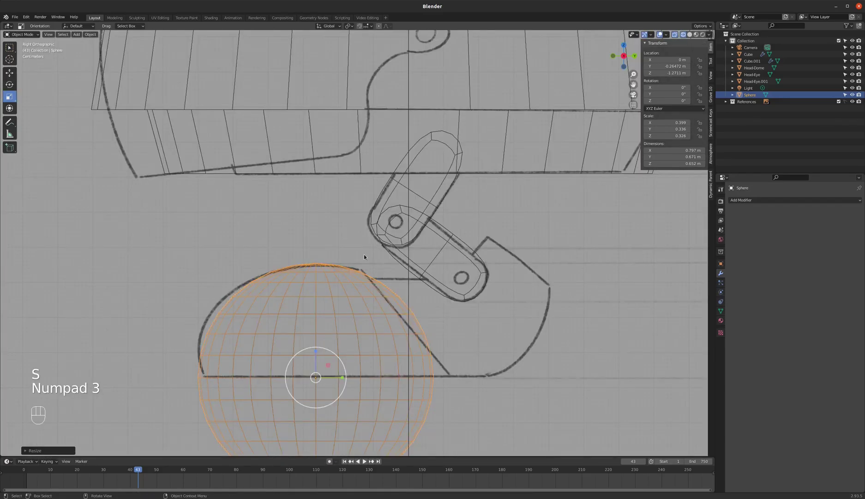
pyautogui.scroll(-1, 288, 300)
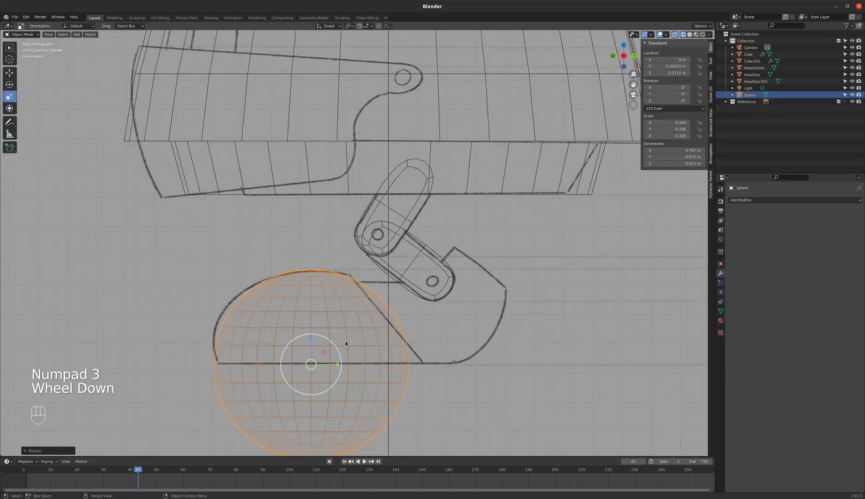
pyautogui.press('s')
pyautogui.press('y')
pyautogui.click(399, 306)
pyautogui.scroll(-1, 398, 306)
pyautogui.press('g')
pyautogui.press('y')
pyautogui.press('s')
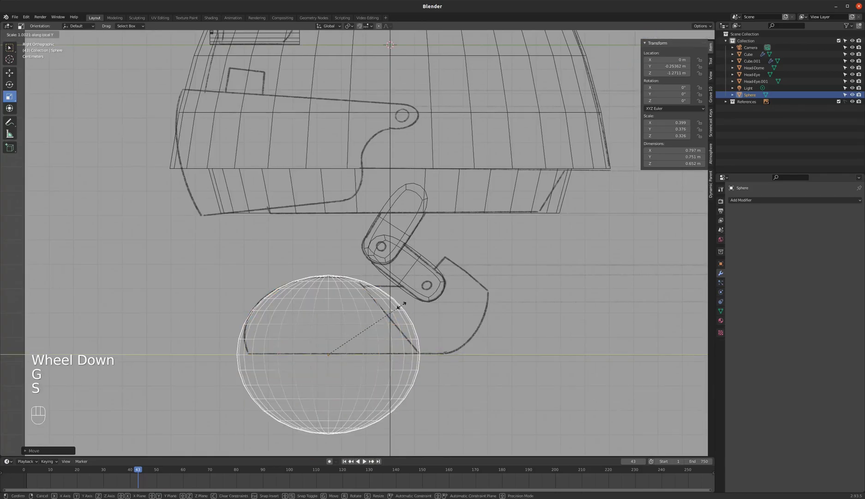
pyautogui.click(405, 304)
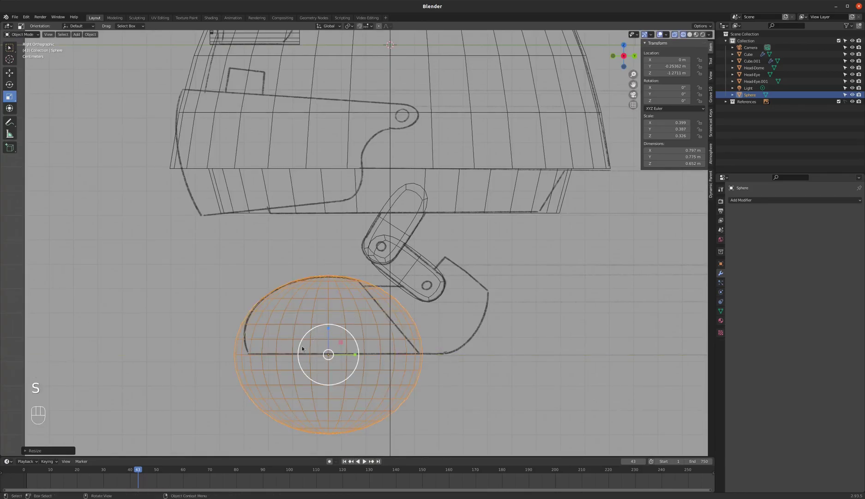
# In Edit Mode, circle-select the sphere's vertices below its equator in the front wireframe view and delete them
pyautogui.moveTo(258, 362); pyautogui.dragTo(282, 359, button='middle')
pyautogui.press('z')
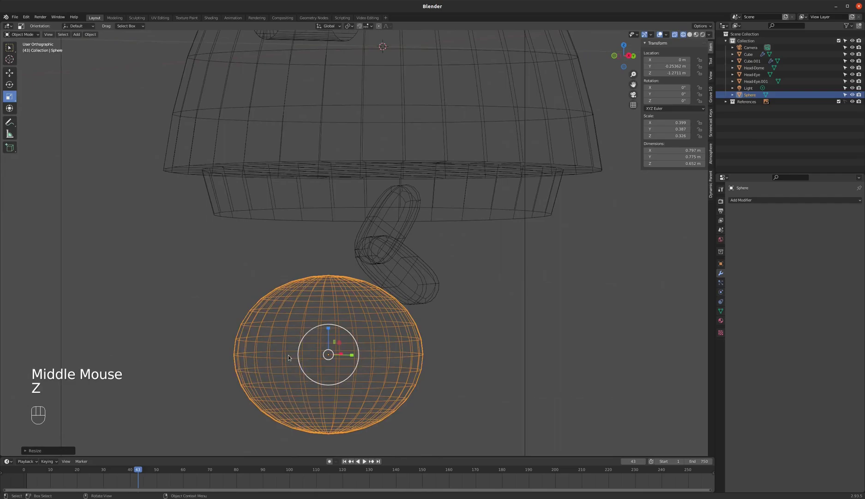
pyautogui.press('z')
pyautogui.moveTo(356, 332); pyautogui.dragTo(357, 330, button='middle')
pyautogui.press('Tab')
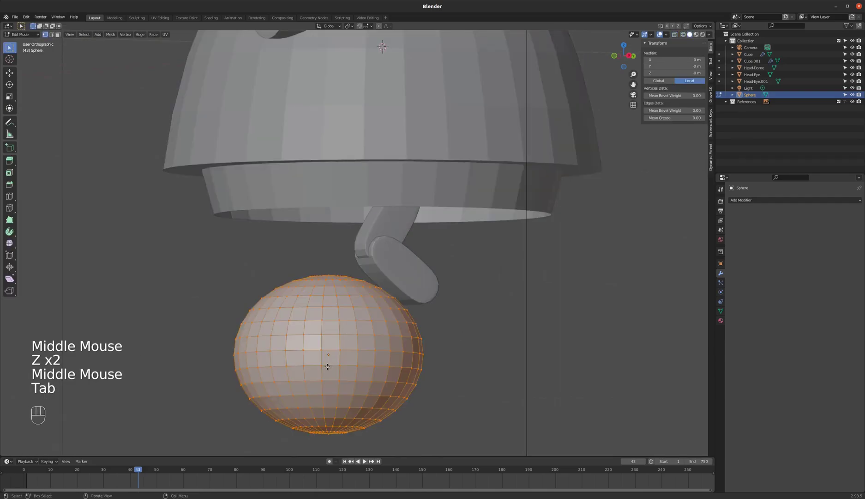
pyautogui.press('KP_1')
pyautogui.press('z')
pyautogui.scroll(-3, 377, 353)
pyautogui.press('b')
pyautogui.press('a')
pyautogui.press('a')
pyautogui.press('c')
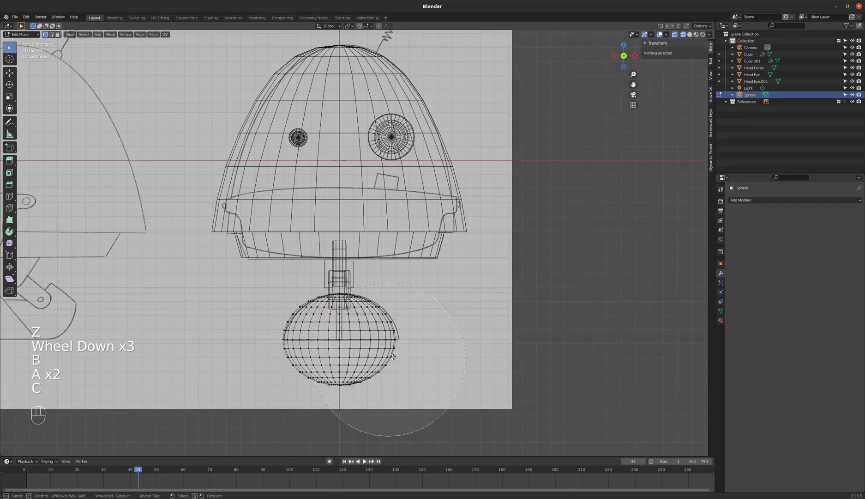
pyautogui.moveTo(385, 420); pyautogui.dragTo(311, 421)
pyautogui.rightClick(295, 422)
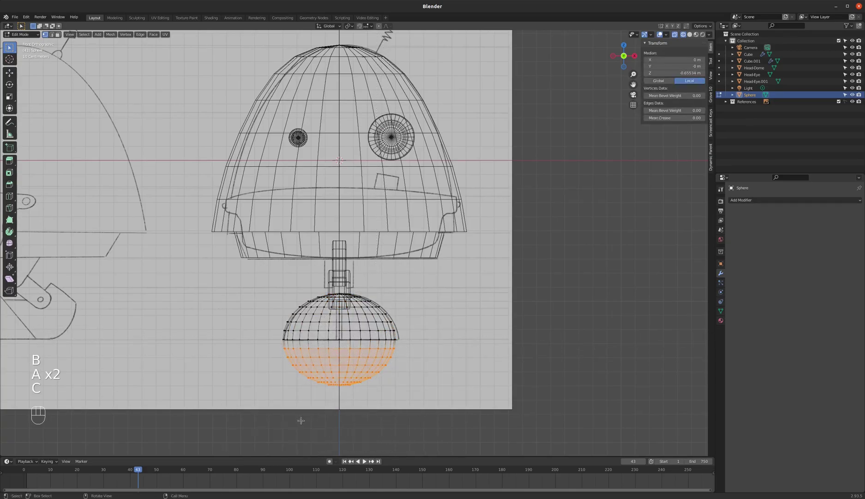
pyautogui.press('Delete')
pyautogui.click(350, 391)
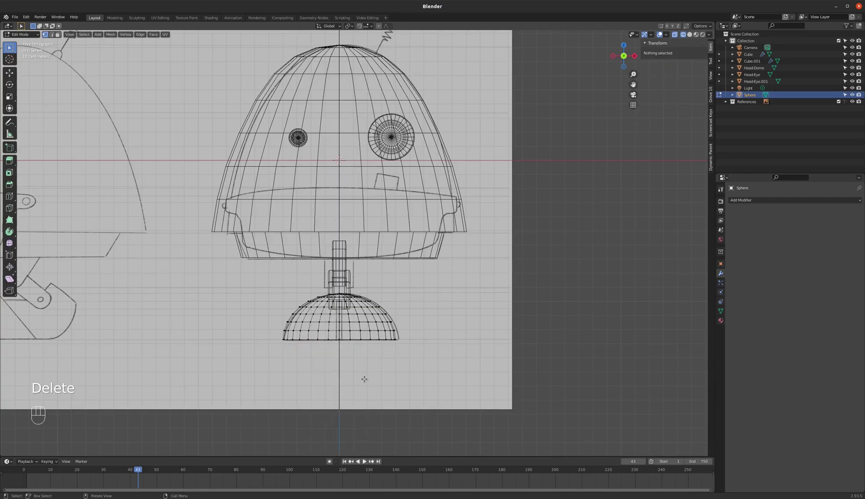
# Return to solid shading and extrude the dome's open rim inward twice to form two flat rings of faces underneath
pyautogui.moveTo(397, 355); pyautogui.dragTo(388, 346, button='middle')
pyautogui.press('z')
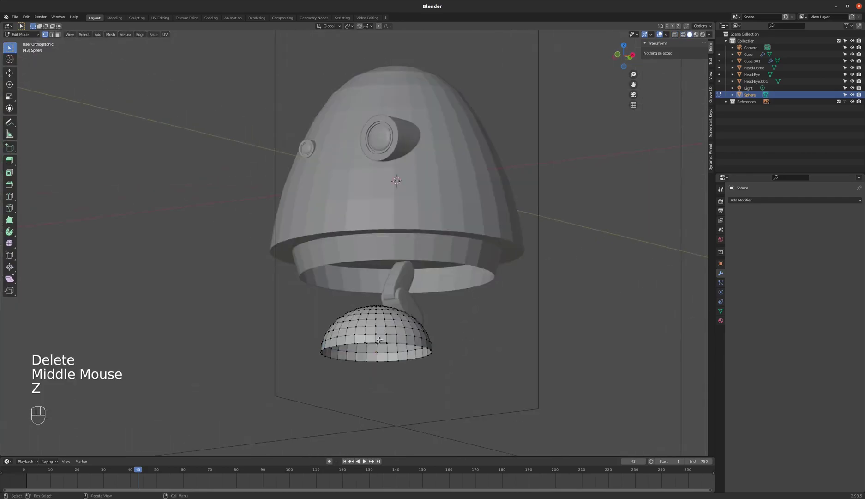
pyautogui.scroll(3, 385, 343)
pyautogui.keyDown('alt'); pyautogui.click(385, 341); pyautogui.keyUp('alt')
pyautogui.press('e')
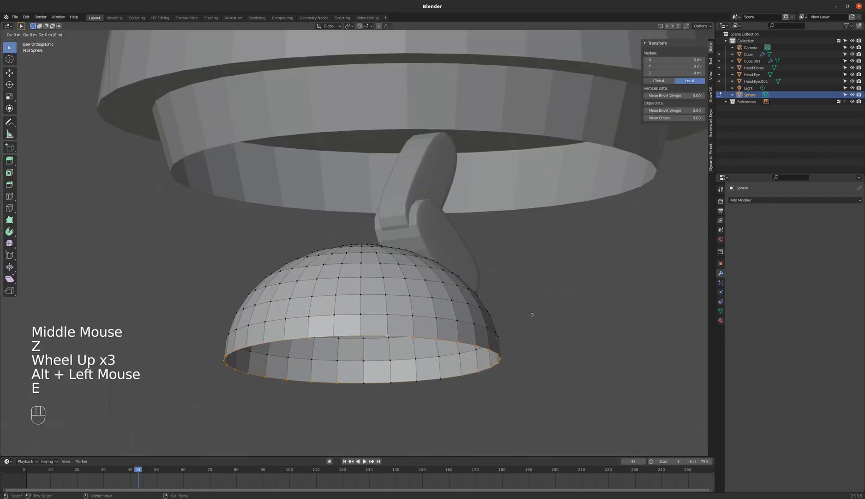
pyautogui.press('s')
pyautogui.click(508, 325)
pyautogui.press('e')
pyautogui.press('s')
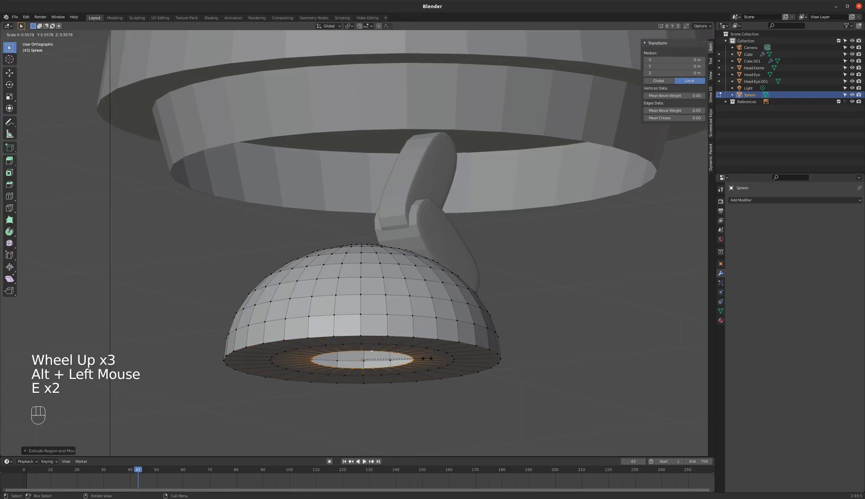
pyautogui.click(371, 358)
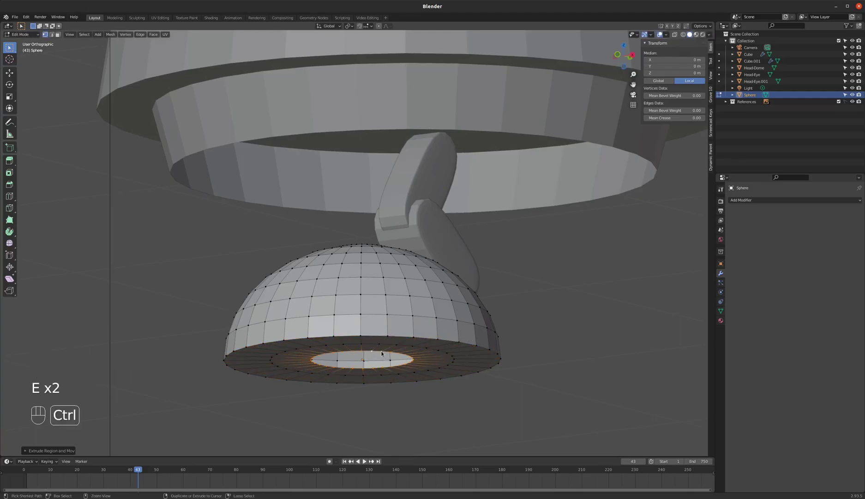
# Close the remaining hole in the dome's underside with Grid Fill and return to Object Mode
pyautogui.hotkey('ctrl', 'f')
pyautogui.click(354, 426)
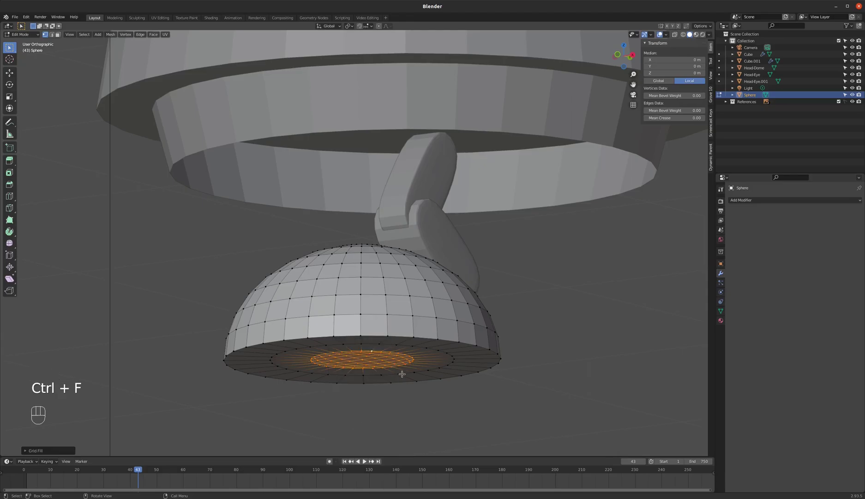
pyautogui.press('Tab')
# Add a cube in the side view and scale it uniformly to about 0.298 m
pyautogui.press('KP_3')
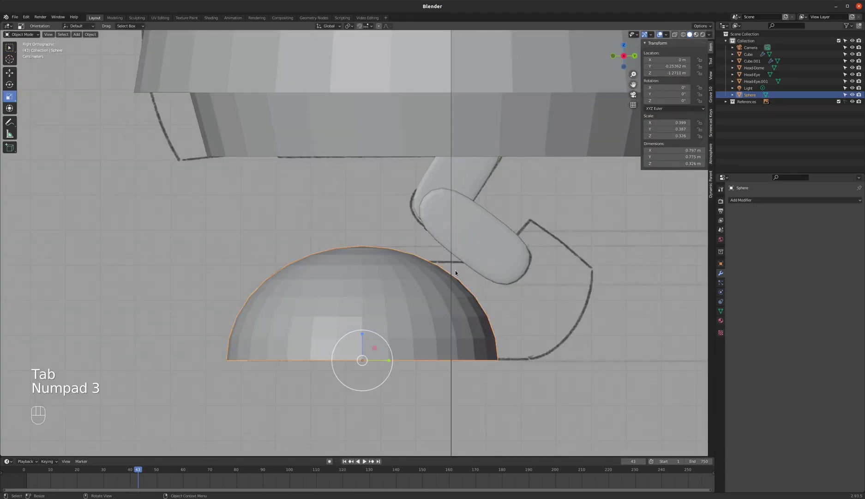
pyautogui.press('shift')
pyautogui.moveTo(506, 252)
pyautogui.mouseDown(button='middle')
pyautogui.moveTo(469, 239)
pyautogui.moveTo(502, 250)
pyautogui.mouseUp(button='middle')
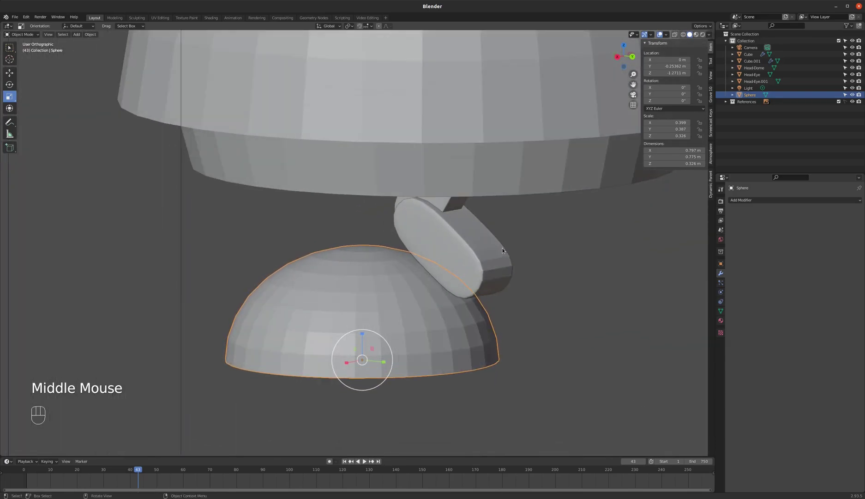
pyautogui.press('KP_3')
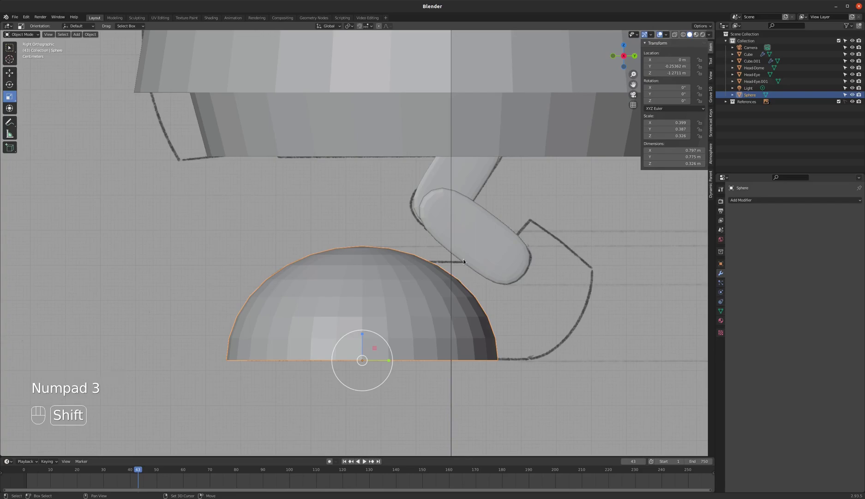
pyautogui.hotkey('shift', 'a')
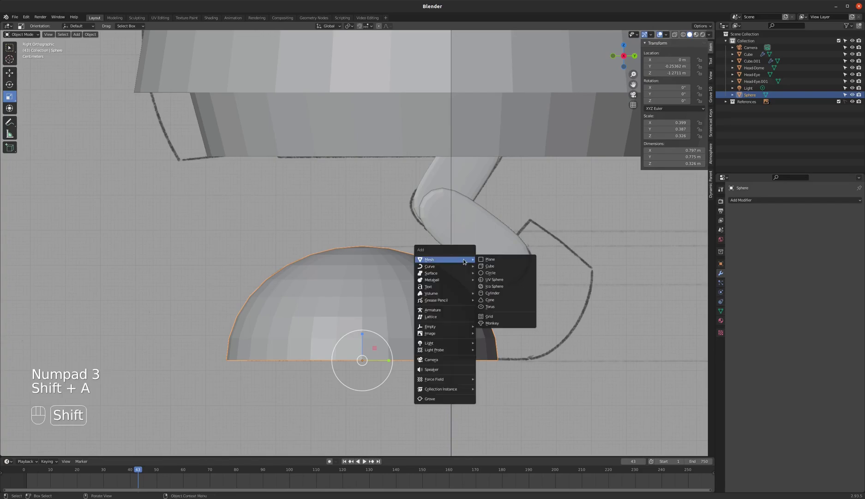
pyautogui.click(489, 266)
pyautogui.scroll(-7, 366, 289)
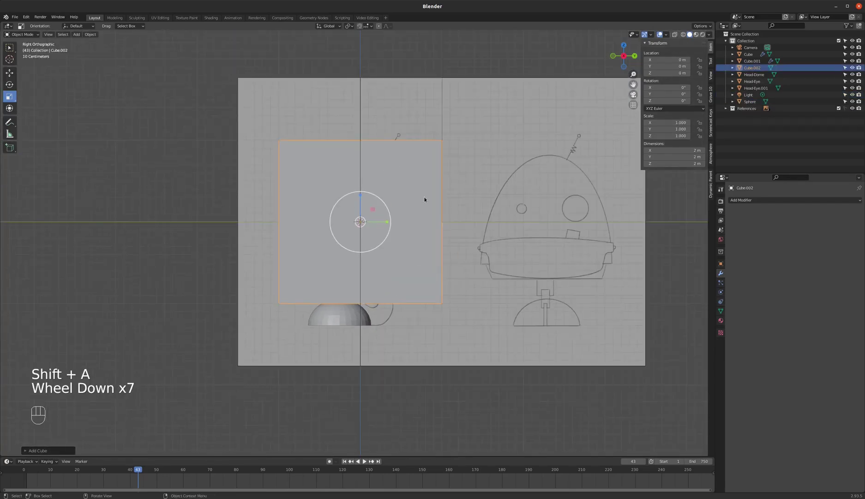
pyautogui.press('s')
pyautogui.click(373, 205)
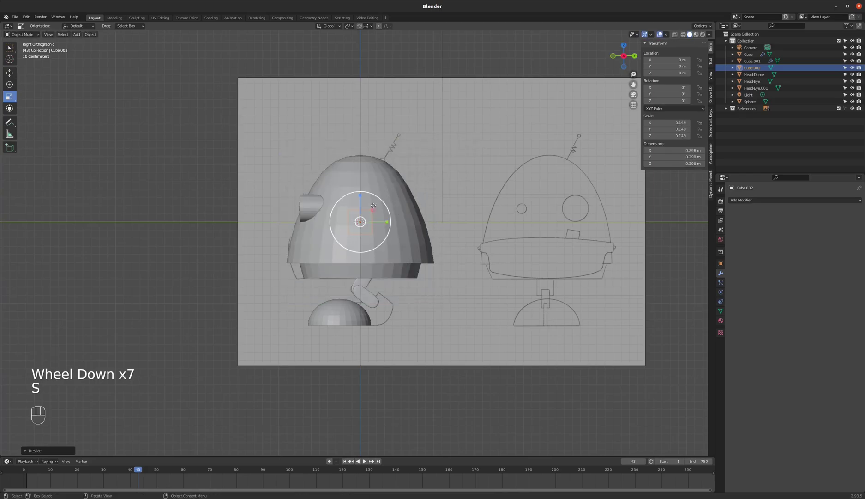
# Lower the cube to about Z -1.123 m so its base lines up with the dome's flat underside
pyautogui.press('g')
pyautogui.click(373, 309)
pyautogui.scroll(4, 373, 310)
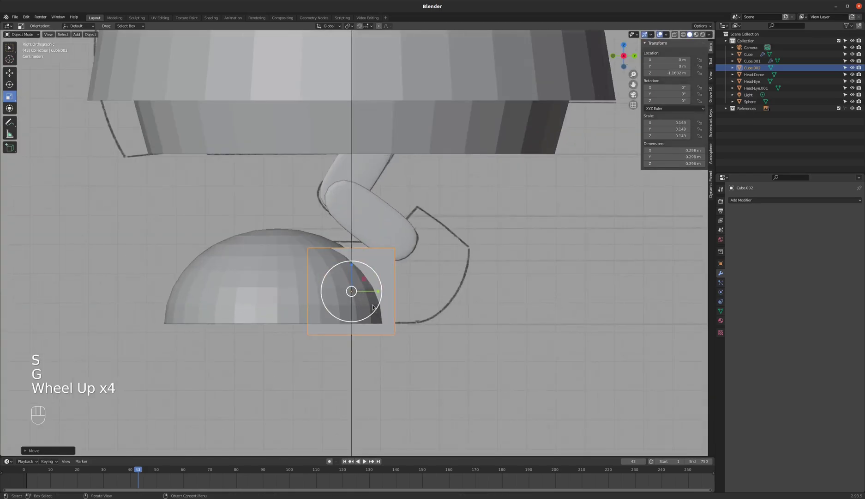
pyautogui.press('g')
pyautogui.click(372, 296)
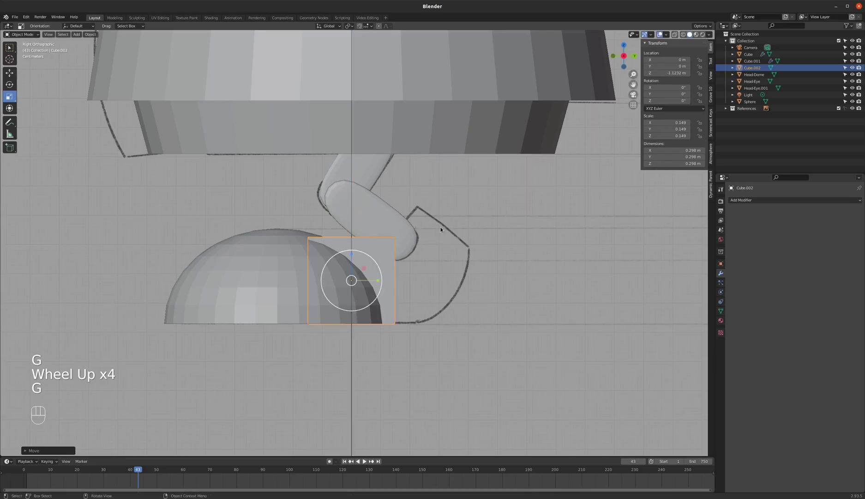
# In wireframe, scale the cube's height to about 0.274 m and shift it to about Z -1.134 m
pyautogui.press('z')
pyautogui.scroll(2, 419, 212)
pyautogui.press('s')
pyautogui.press('z')
pyautogui.click(412, 217)
pyautogui.press('g')
pyautogui.click(412, 222)
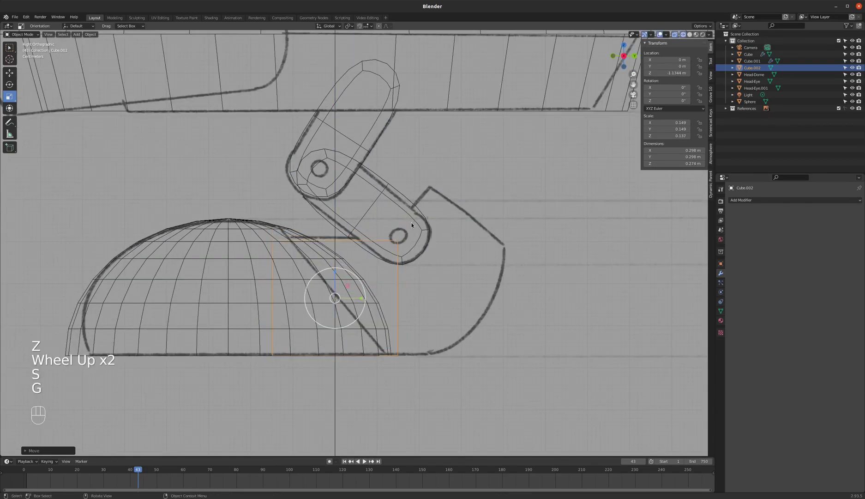
# In solid shading, narrow the cube along X to about 0.073 m
pyautogui.press('Tab')
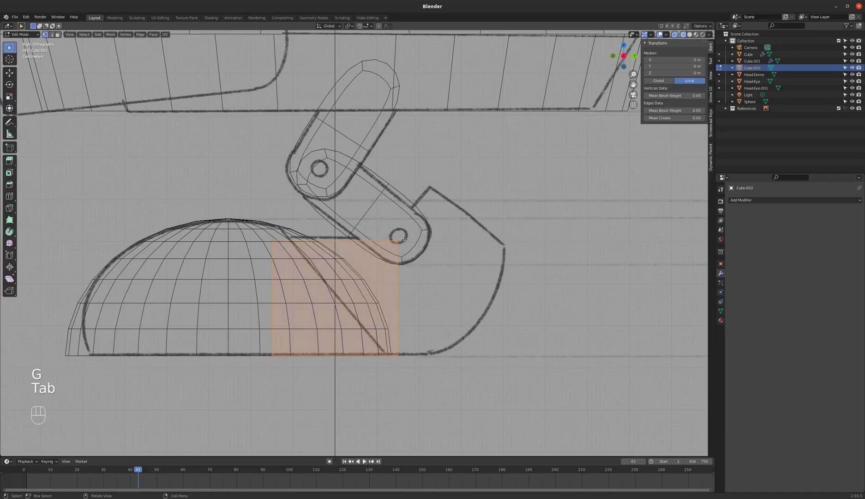
pyautogui.press('z')
pyautogui.press('Escape')
pyautogui.moveTo(377, 265)
pyautogui.mouseDown(button='middle')
pyautogui.moveTo(365, 268)
pyautogui.moveTo(376, 271)
pyautogui.mouseUp(button='middle')
pyautogui.press('Tab')
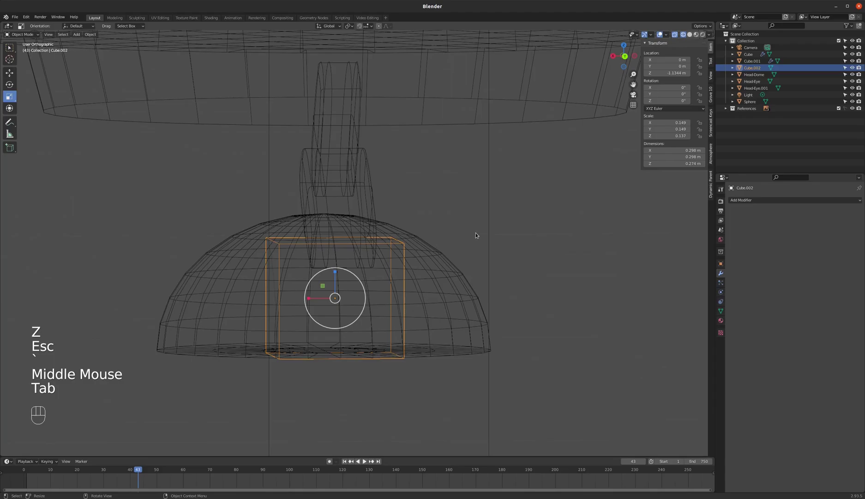
pyautogui.press('z')
pyautogui.press('s')
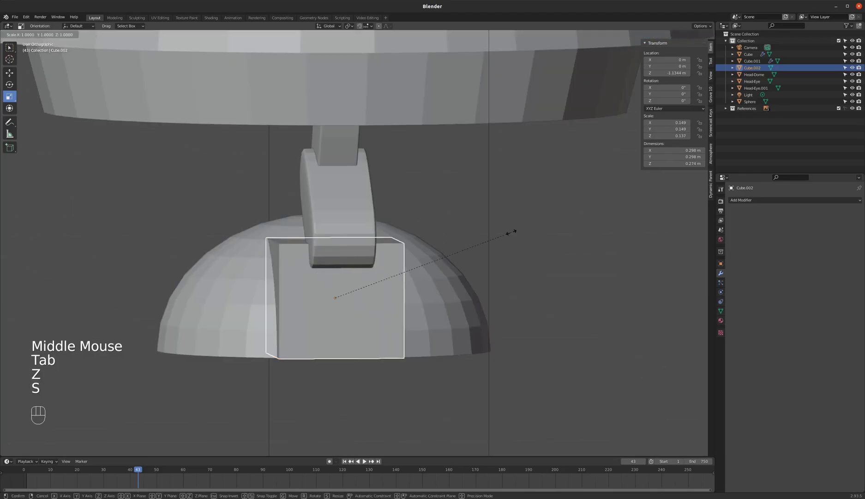
pyautogui.press('x')
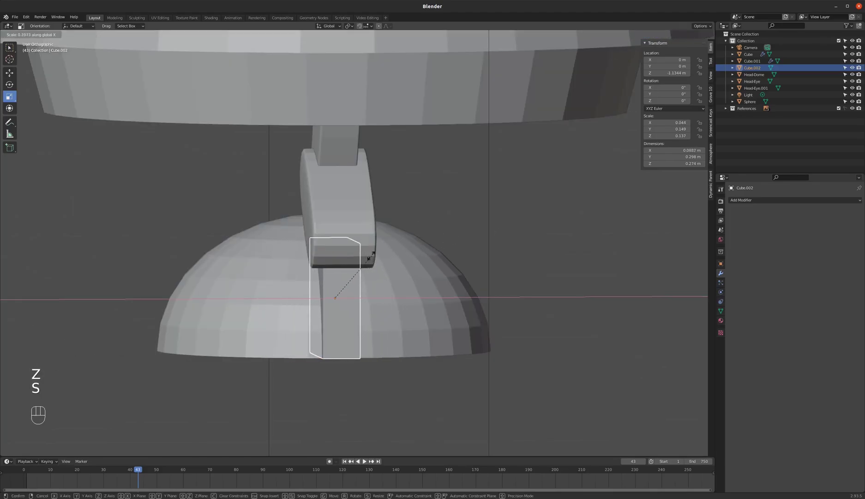
pyautogui.click(358, 259)
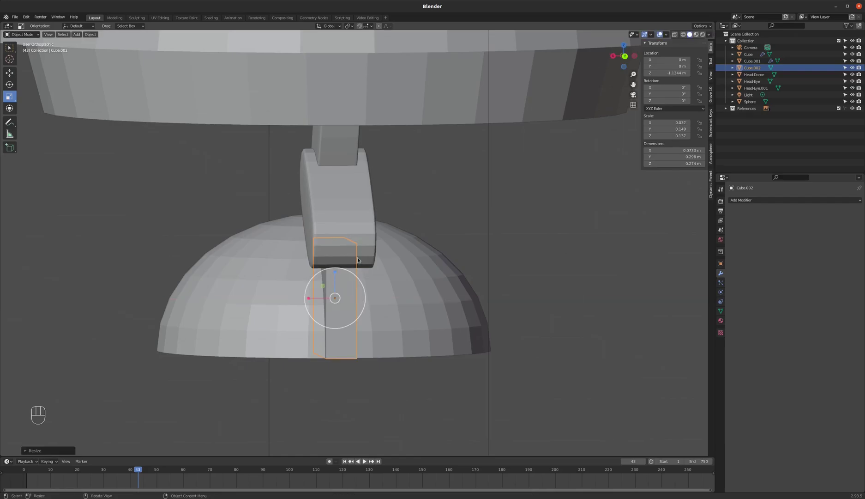
# In side wireframe Edit Mode, extrude the cube's rear face back to where the sketched curve begins at the base
pyautogui.press('KP_1')
pyautogui.press('KP_3')
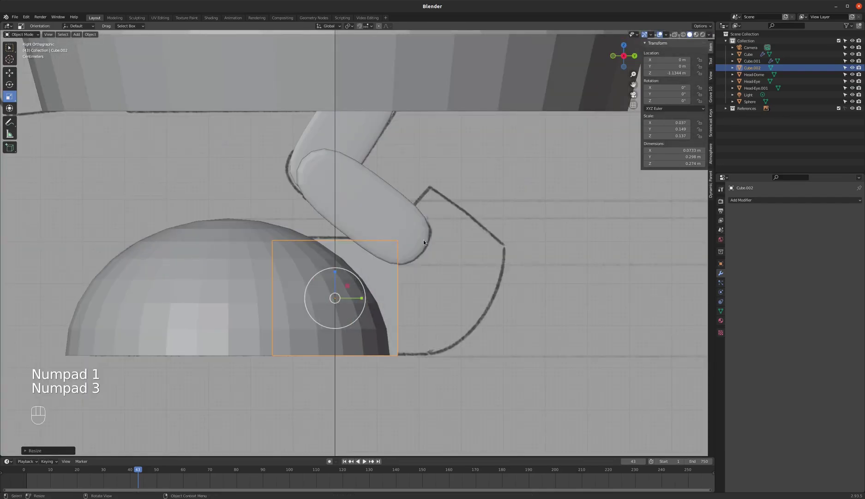
pyautogui.press('Tab')
pyautogui.press('z')
pyautogui.press('a')
pyautogui.press('a')
pyautogui.press('c')
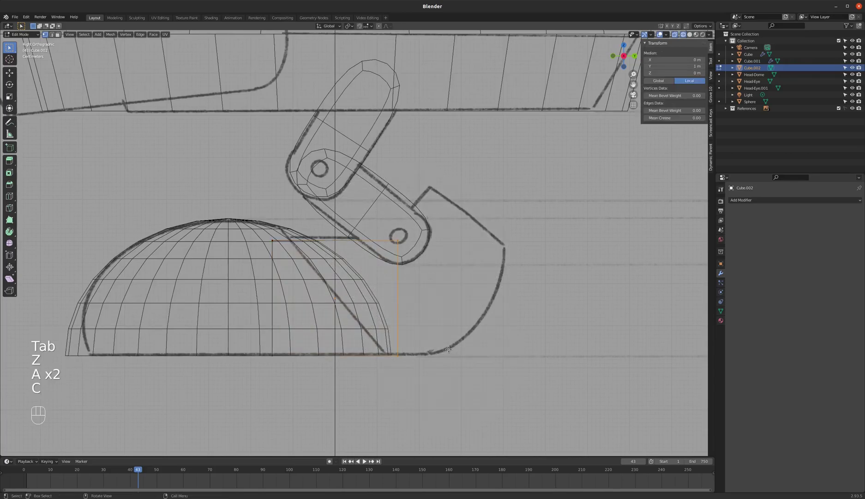
pyautogui.press('e')
pyautogui.click(480, 344)
# Move the extrusion's upper rear vertices to the sketch corner where the short slanted edge meets the lower arm
pyautogui.press('a')
pyautogui.press('a')
pyautogui.press('c')
pyautogui.press('a')
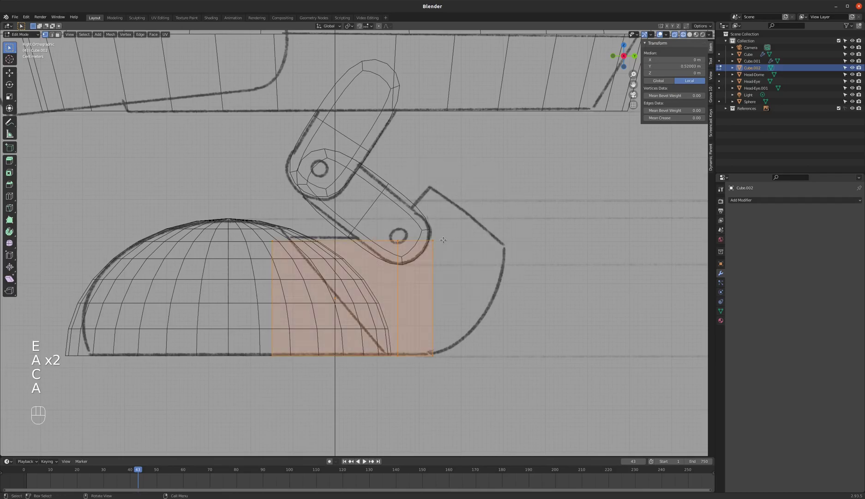
pyautogui.press('a')
pyautogui.press('c')
pyautogui.click(444, 241)
pyautogui.rightClick(460, 221)
pyautogui.press('g')
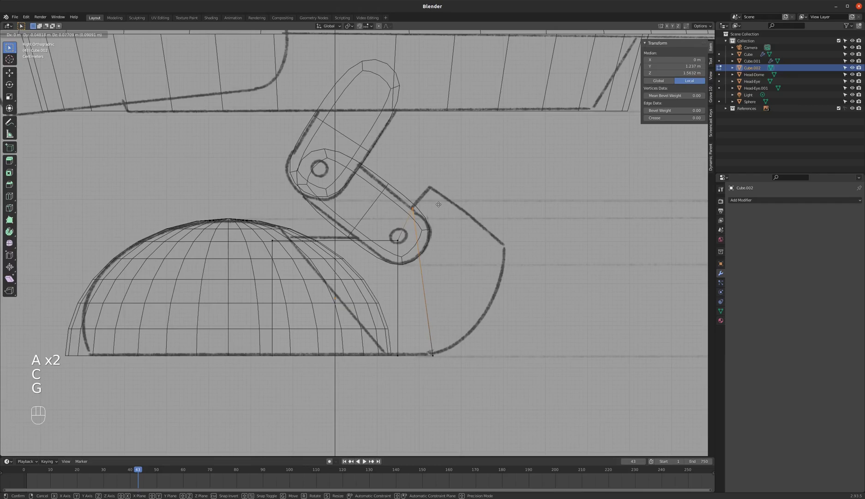
pyautogui.click(439, 206)
# Extrude the rear face again and move it so its upper edge sits on the sketch's peak
pyautogui.press('a')
pyautogui.press('a')
pyautogui.press('c')
pyautogui.press('e')
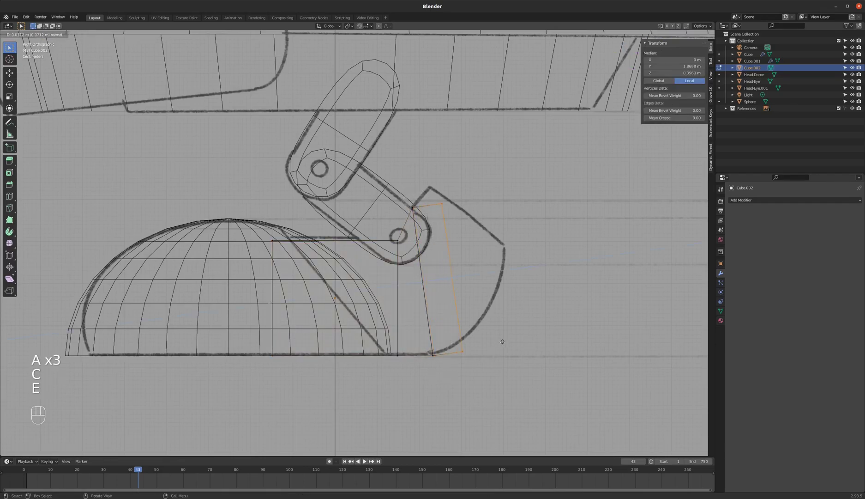
pyautogui.click(510, 326)
pyautogui.press('g')
pyautogui.click(466, 342)
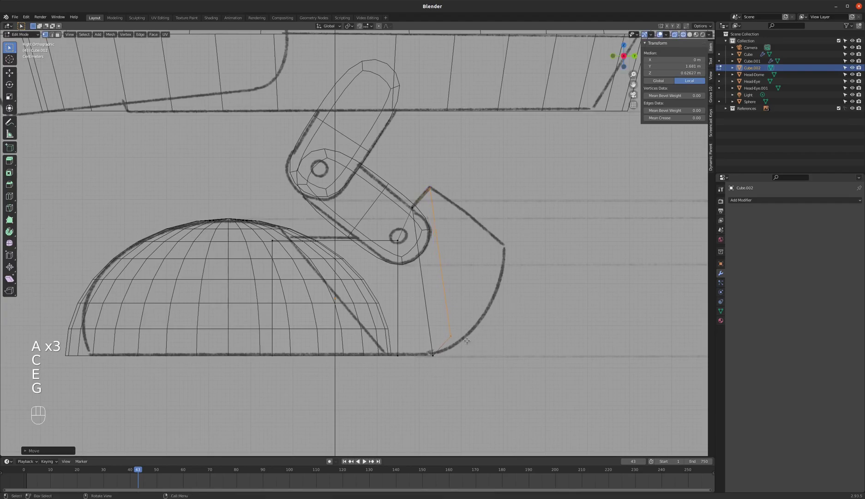
# Move the new face's lower vertices back onto the sketched rear curve
pyautogui.press('a')
pyautogui.press('a')
pyautogui.press('c')
pyautogui.click(451, 336)
pyautogui.rightClick(452, 334)
pyautogui.press('g')
pyautogui.click(479, 334)
# Move the new face's upper vertices down from the peak along the short slanted sketch edge
pyautogui.press('a')
pyautogui.press('a')
pyautogui.press('c')
pyautogui.click(427, 189)
pyautogui.rightClick(425, 189)
pyautogui.press('g')
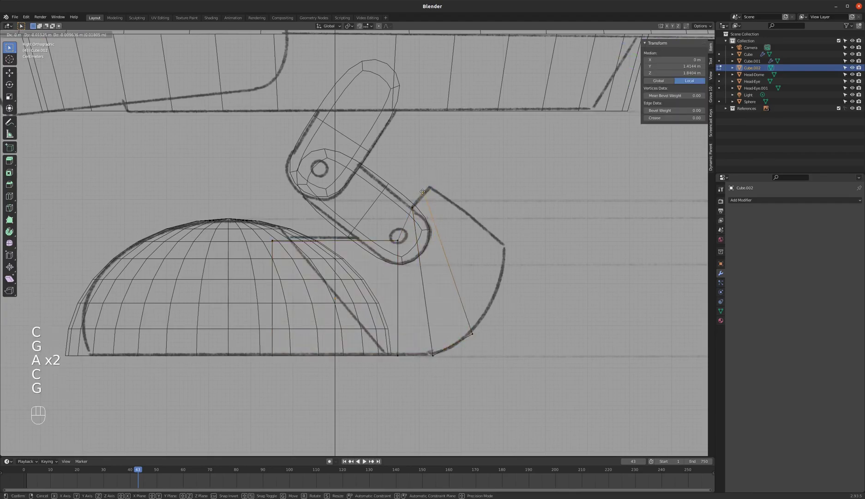
pyautogui.click(425, 191)
# Extrude the slanted rear face another short segment and move its upper edge close to the sketch's peak
pyautogui.press('c')
pyautogui.click(473, 333)
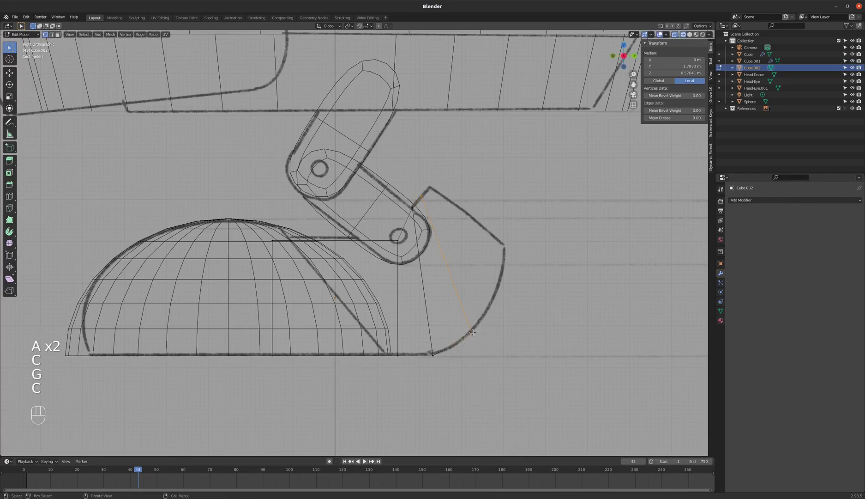
pyautogui.rightClick(480, 323)
pyautogui.press('e')
pyautogui.click(484, 300)
pyautogui.press('g')
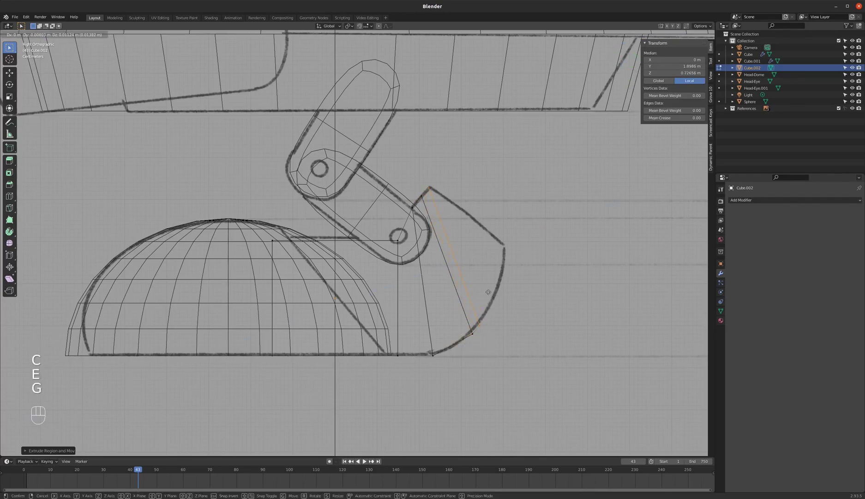
pyautogui.click(489, 291)
# Move the latest segment's lower vertices farther up along the sketched rear curve
pyautogui.press('a')
pyautogui.press('a')
pyautogui.press('c')
pyautogui.click(488, 329)
pyautogui.rightClick(488, 329)
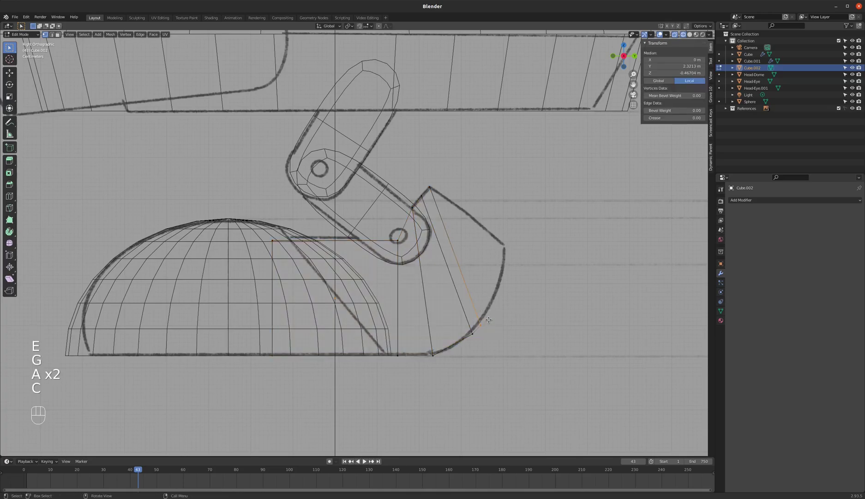
pyautogui.press('g')
pyautogui.click(495, 292)
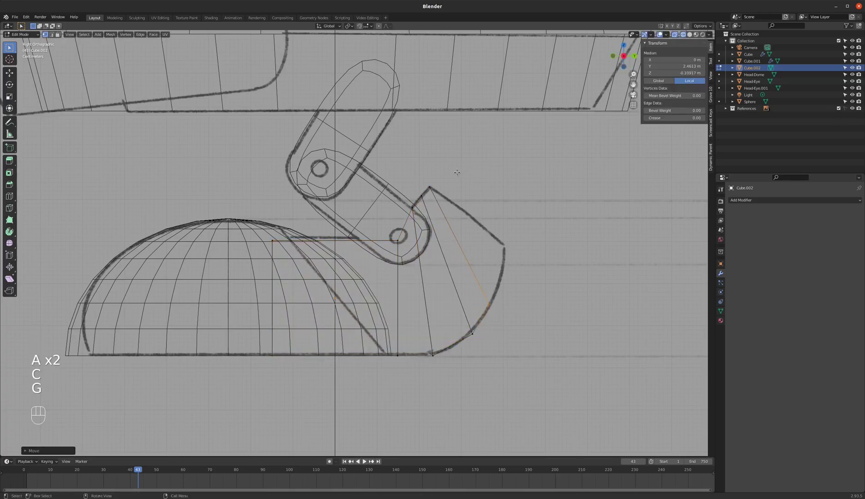
# Move the latest segment's upper vertices slightly down from the peak along the short slanted edge
pyautogui.press('a')
pyautogui.press('a')
pyautogui.press('c')
pyautogui.click(433, 180)
pyautogui.press('g')
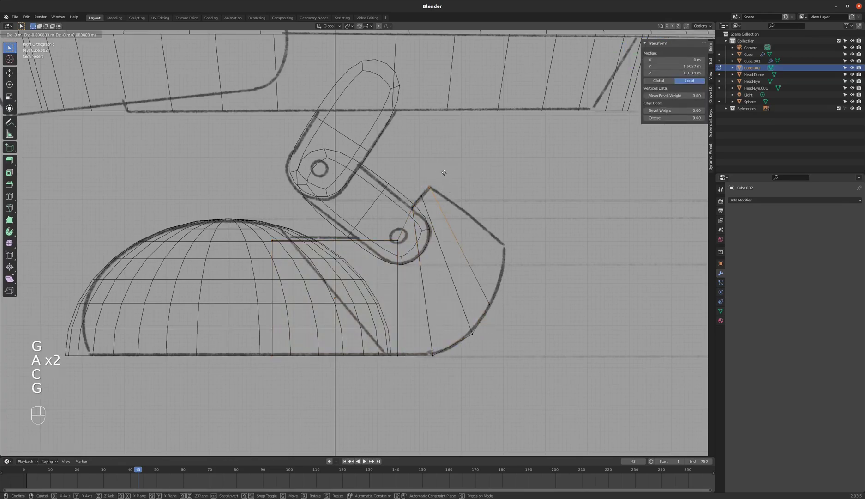
pyautogui.click(443, 176)
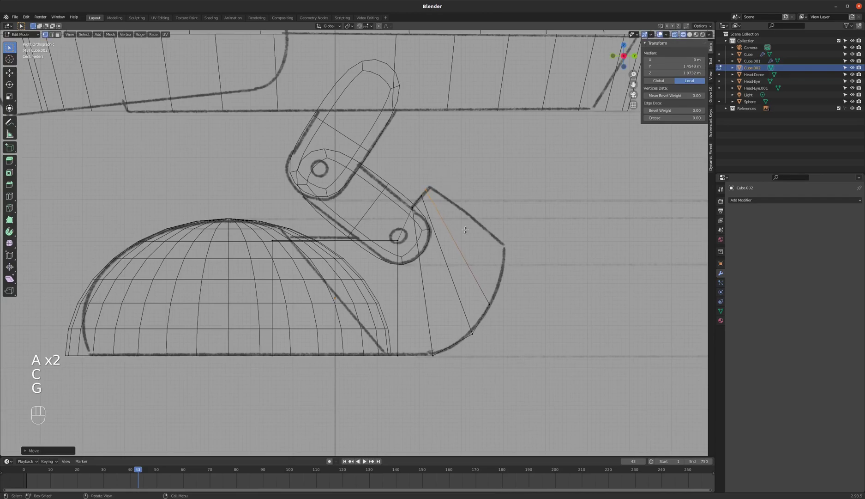
# Extrude the rear face a final short segment and position its upper edge on the sketch's peak
pyautogui.press('c')
pyautogui.press('c')
pyautogui.click(498, 295)
pyautogui.press('e')
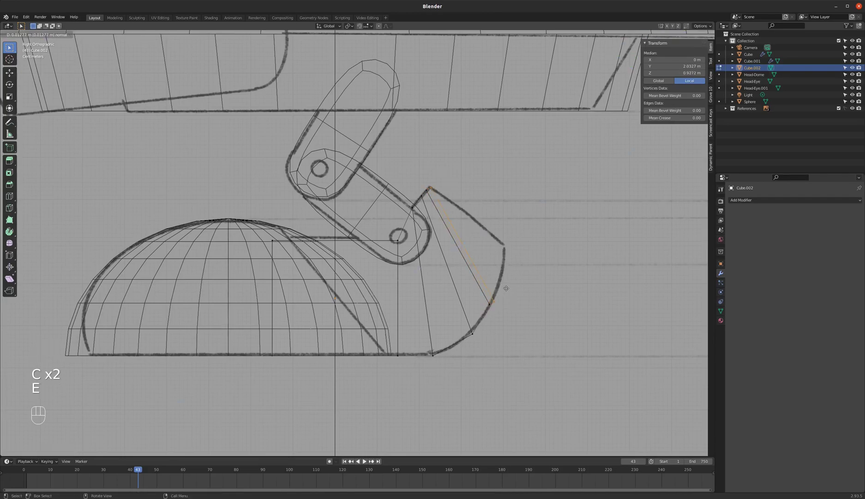
pyautogui.press('g')
pyautogui.click(505, 287)
# Move the final segment's lower vertices up to the sketch's rear corner above the curve
pyautogui.press('a')
pyautogui.press('a')
pyautogui.press('c')
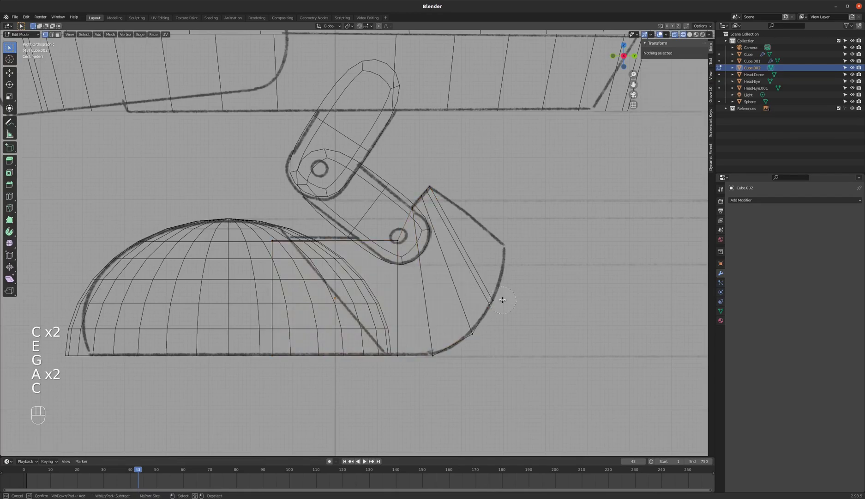
pyautogui.click(502, 299)
pyautogui.press('g')
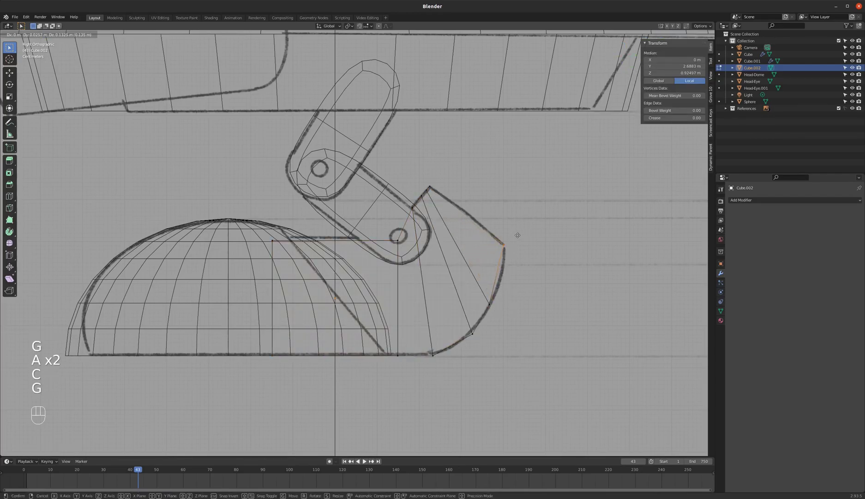
pyautogui.click(517, 235)
# Circle-select the vertices along the short slanted sketch edge, rotate them level and scale them into a straight row
pyautogui.scroll(6, 424, 199)
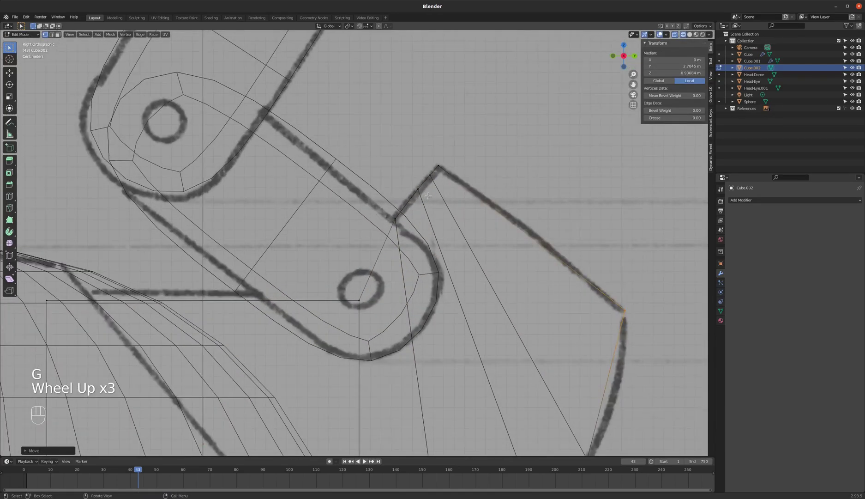
pyautogui.press('a')
pyautogui.press('a')
pyautogui.press('c')
pyautogui.moveTo(442, 154); pyautogui.dragTo(389, 230)
pyautogui.rightClick(389, 230)
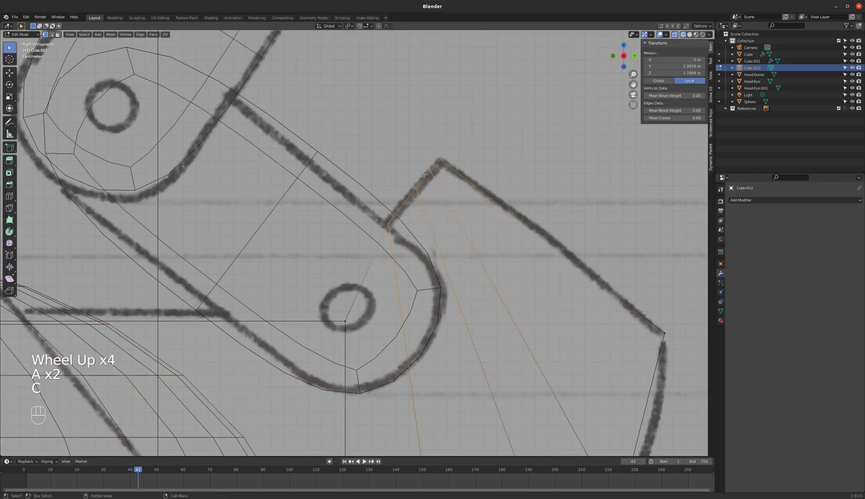
pyautogui.scroll(-3, 443, 164)
pyautogui.scroll(2, 441, 165)
pyautogui.press('r')
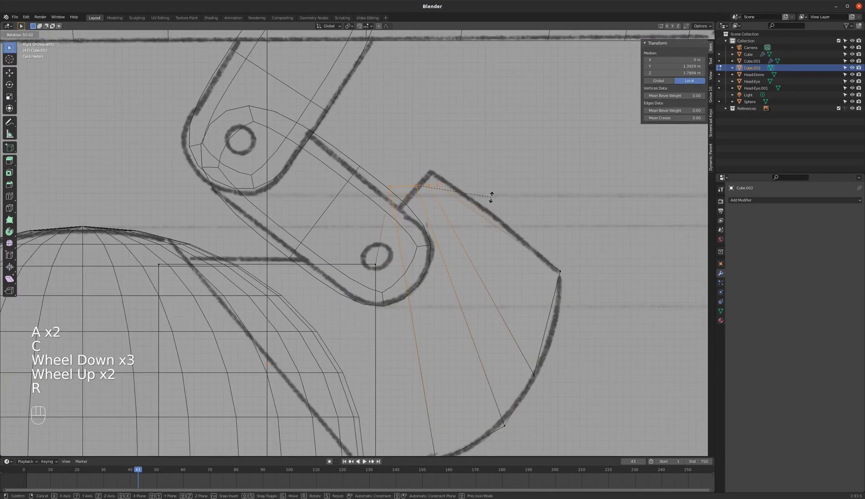
pyautogui.rightClick(489, 196)
pyautogui.press('r')
pyautogui.click(506, 211)
pyautogui.press('s')
pyautogui.click(512, 167)
# Rotate the straightened vertex row back to the sketch's slant and move it onto the short slanted edge
pyautogui.press('r')
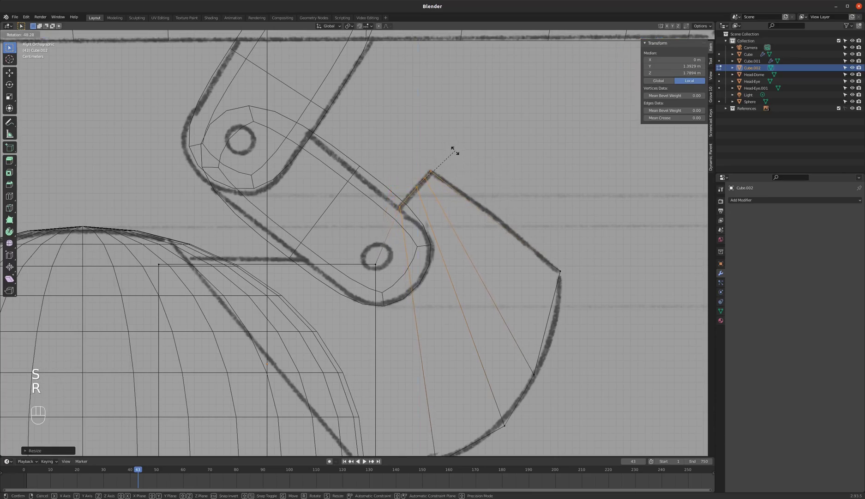
pyautogui.click(455, 151)
pyautogui.press('g')
pyautogui.click(455, 151)
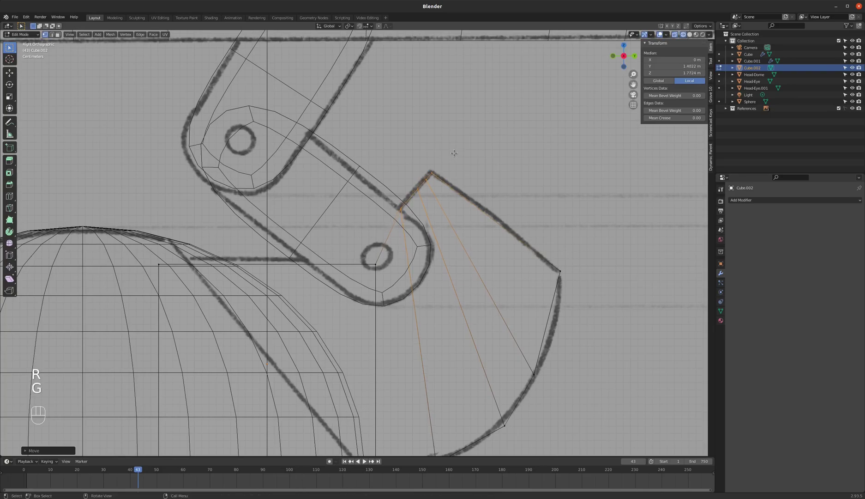
# Examine the finished connector piece in solid view and compare the whole robot with the side sketch in wireframe
pyautogui.scroll(-2, 455, 152)
pyautogui.press('z')
pyautogui.moveTo(502, 222); pyautogui.dragTo(474, 231, button='middle')
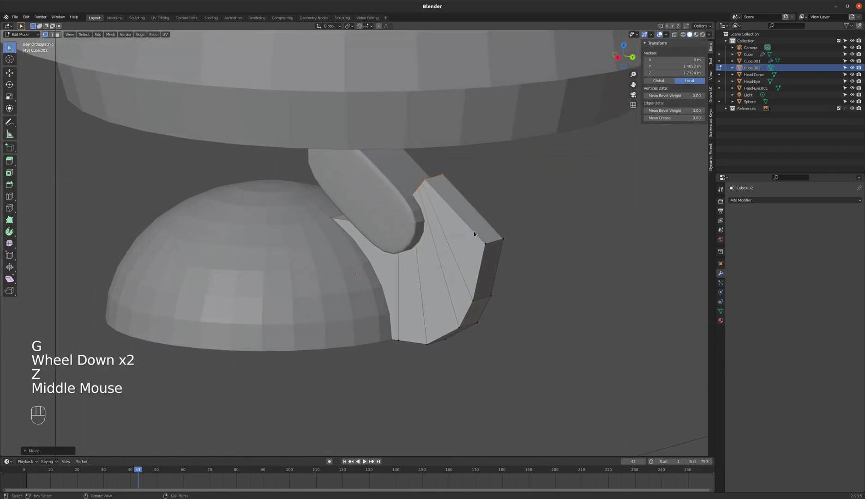
pyautogui.press('Tab')
pyautogui.scroll(-3, 420, 225)
pyautogui.moveTo(420, 226); pyautogui.dragTo(388, 243, button='middle')
pyautogui.scroll(-2, 387, 243)
pyautogui.press('KP_3')
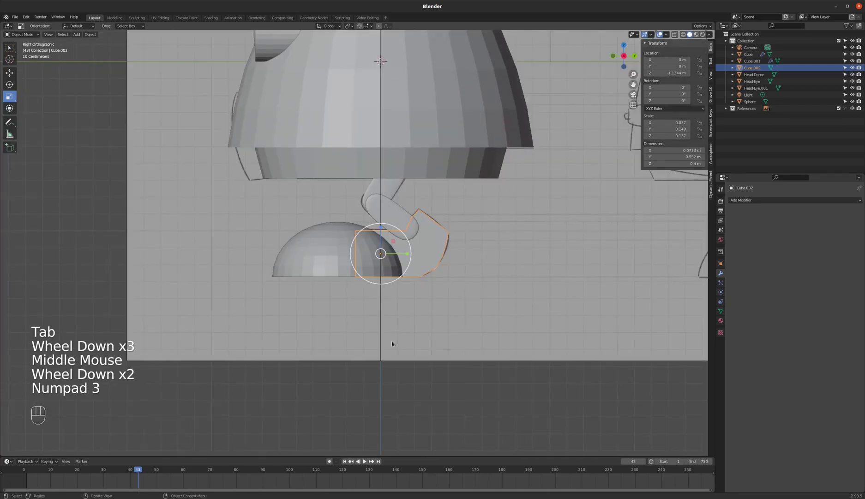
pyautogui.scroll(-2, 394, 329)
pyautogui.scroll(2, 363, 205)
pyautogui.scroll(-2, 342, 319)
pyautogui.scroll(-2, 323, 263)
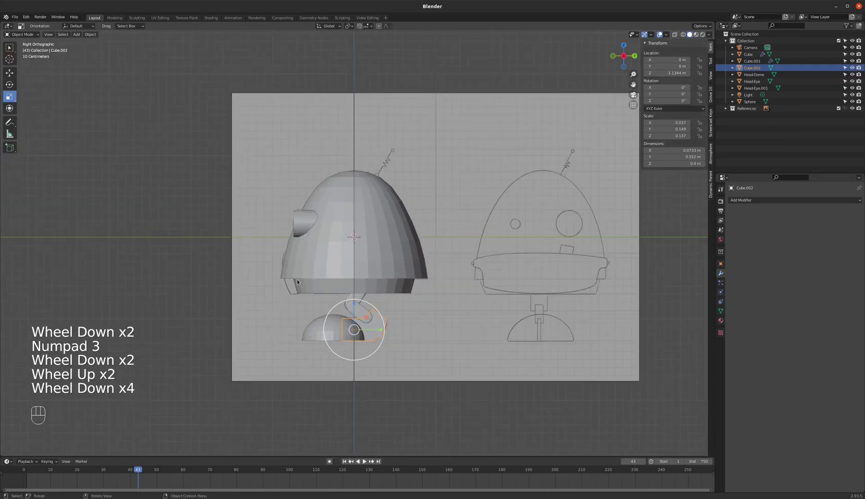
pyautogui.scroll(3, 332, 255)
pyautogui.scroll(-1, 329, 243)
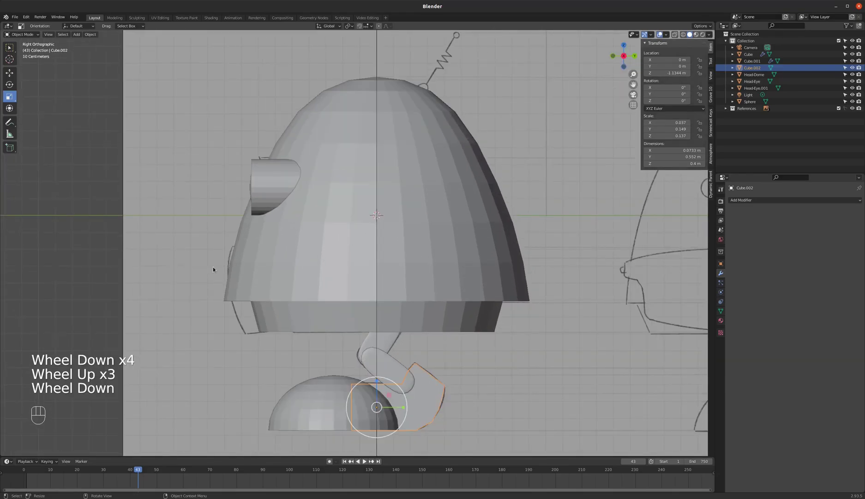
pyautogui.hotkey('shift', 'z')
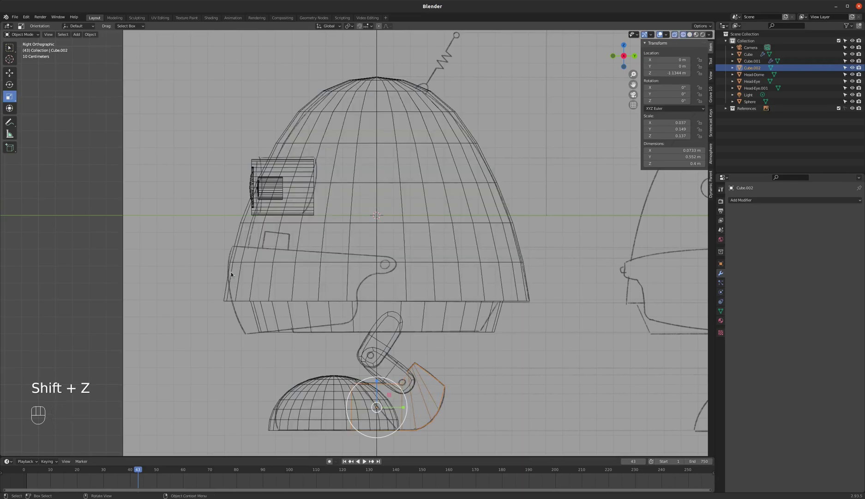
pyautogui.press('Escape')
pyautogui.moveTo(240, 266); pyautogui.dragTo(310, 270, button='middle')
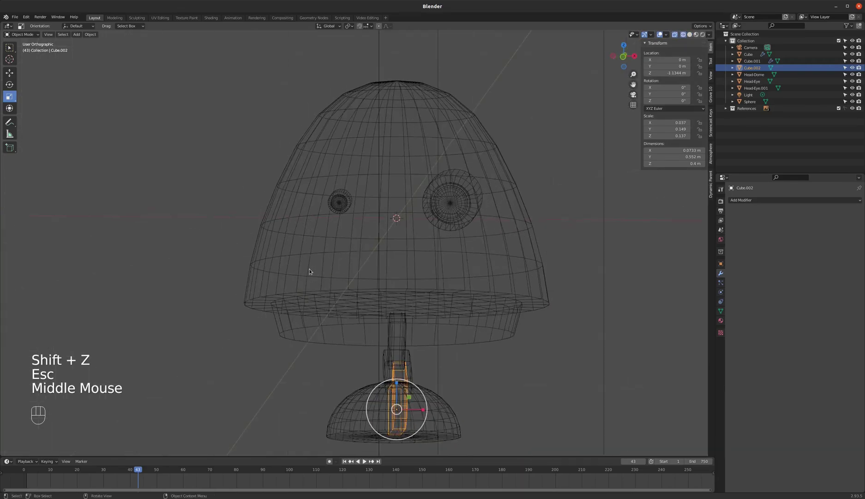
# Add a cube in front view and scale it uniformly down to about 0.435 m
pyautogui.press('KP_1')
pyautogui.hotkey('shift', 'a')
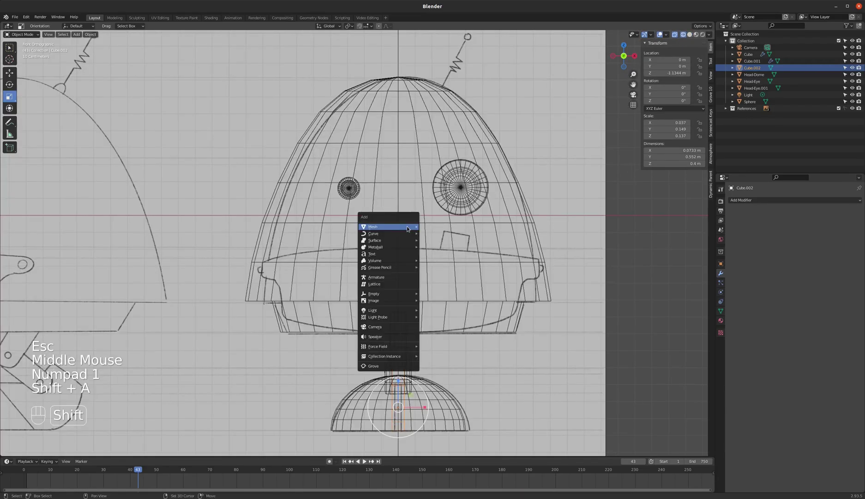
pyautogui.moveTo(407, 226)
pyautogui.click(446, 235)
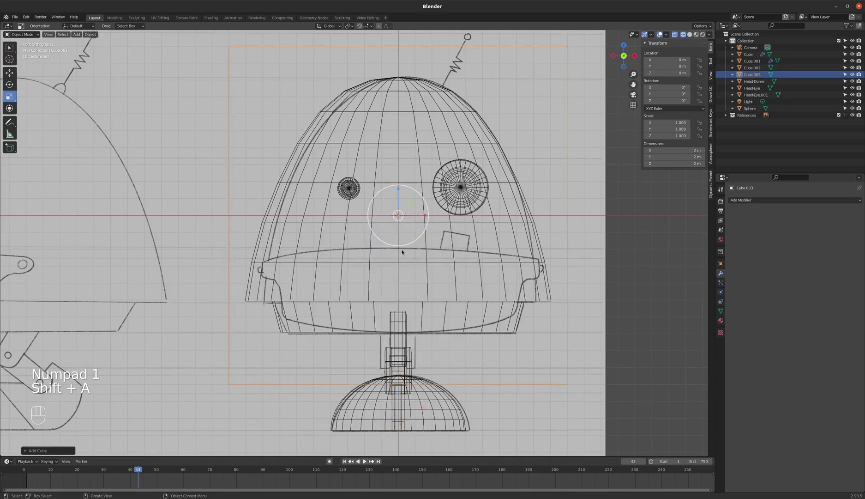
pyautogui.scroll(-1, 446, 235)
pyautogui.press('s')
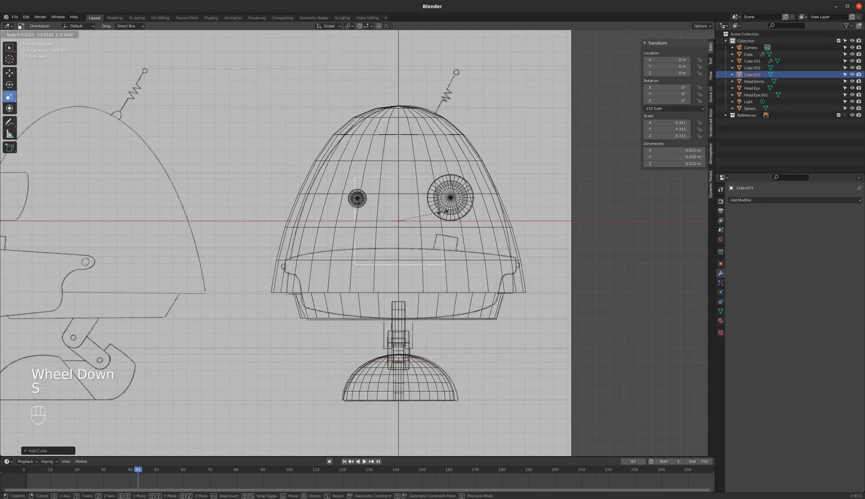
pyautogui.click(428, 224)
# Lower the cube along Z to about -0.44 m over the jaw sketch and stretch its height to about 0.476 m
pyautogui.press('g')
pyautogui.press('z')
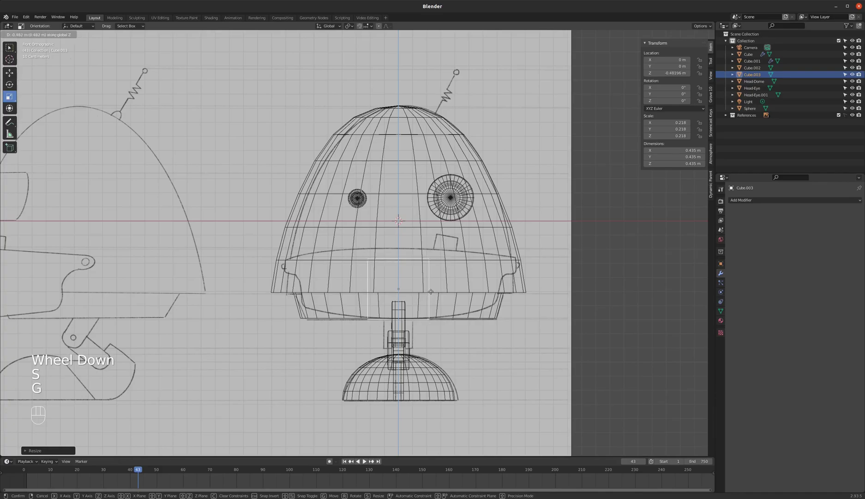
pyautogui.click(438, 283)
pyautogui.press('s')
pyautogui.press('z')
pyautogui.click(444, 274)
# Move the cube along Y to about -0.695 m, at the front of the jaw in the side sketch
pyautogui.press('KP_3')
pyautogui.press('g')
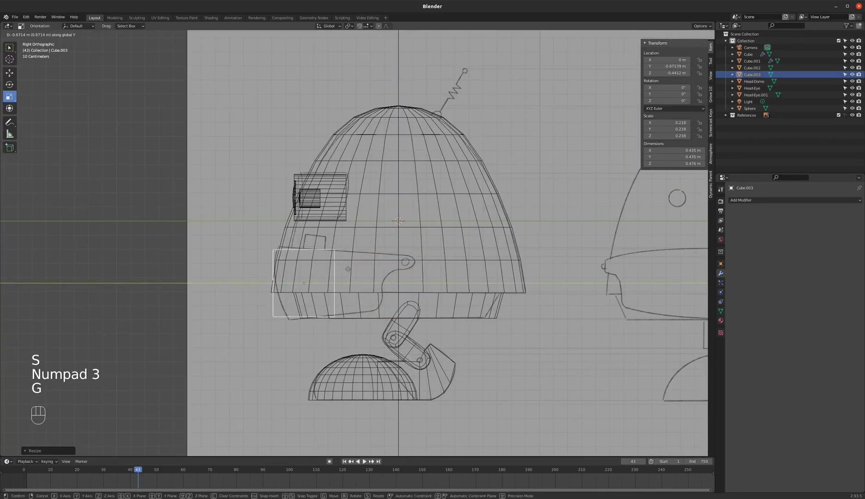
pyautogui.click(344, 272)
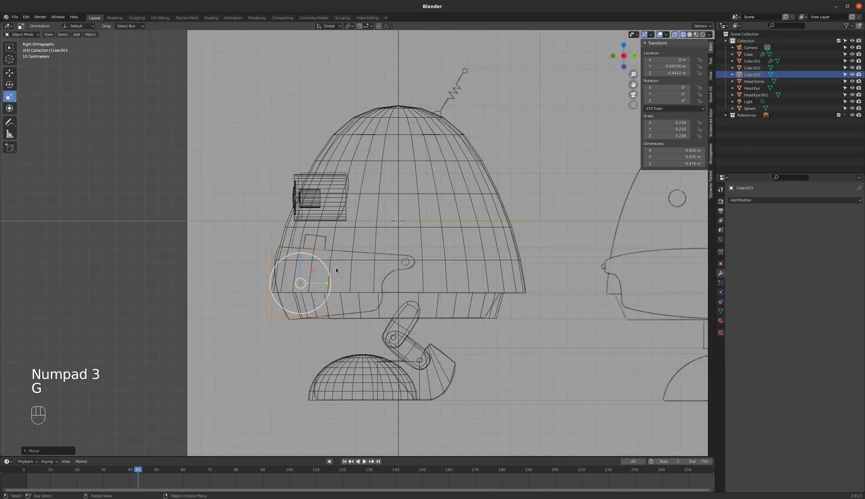
# Flatten the cube along Y to about 0.066 m thick and move it to about Y -0.869 m at the jaw's front edge
pyautogui.scroll(2, 396, 254)
pyautogui.press('s')
pyautogui.press('y')
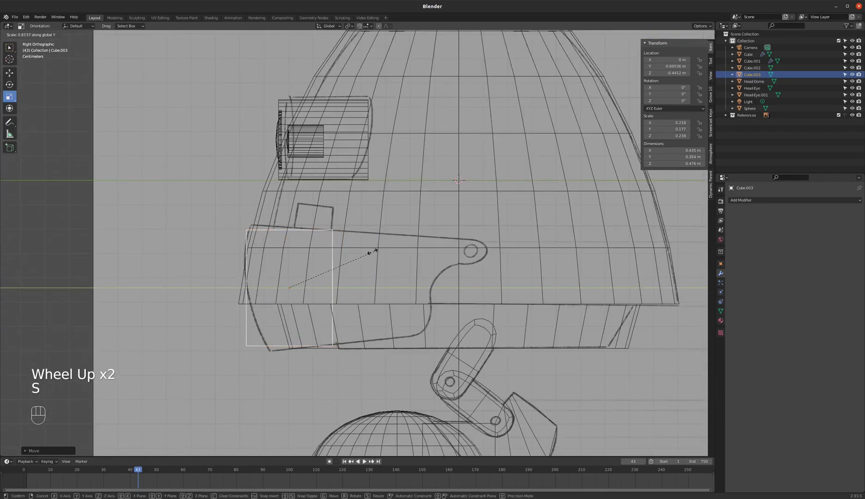
pyautogui.press('g')
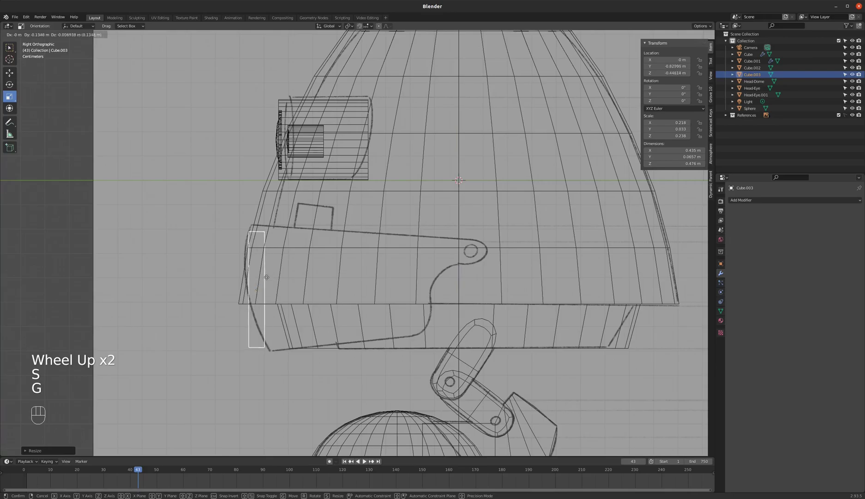
pyautogui.click(259, 279)
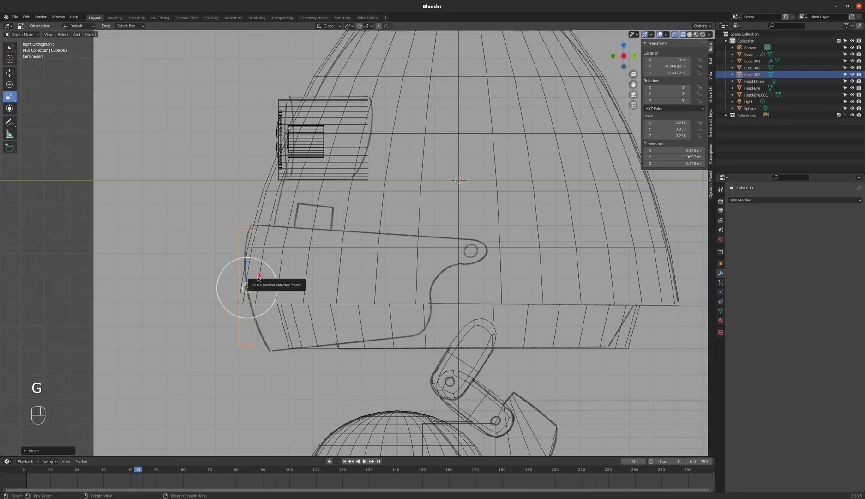
# Cut a centred vertical edge loop through the jaw plate in front view
pyautogui.press('KP_1')
pyautogui.press('z')
pyautogui.press('z')
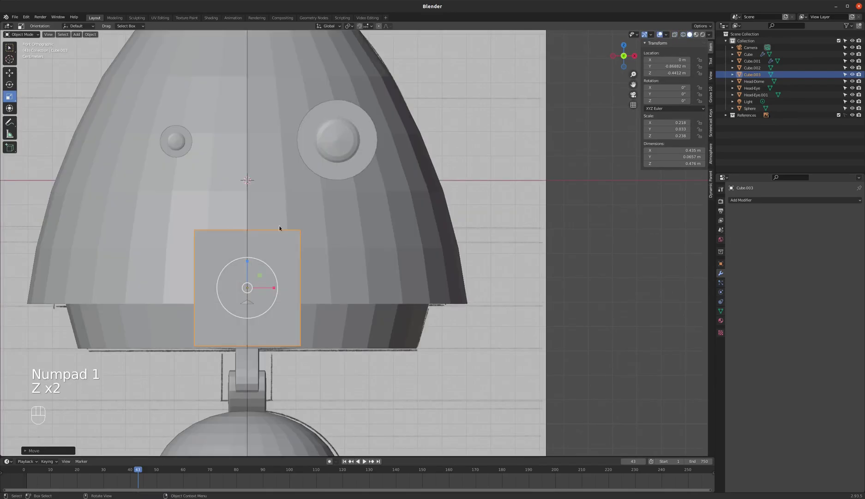
pyautogui.press('Tab')
pyautogui.hotkey('ctrl', 'r')
pyautogui.click(251, 234)
pyautogui.rightClick(252, 234)
# Circle-select the vertices on the plate's negative X side through the mesh and delete them, leaving half the plate
pyautogui.press('x')
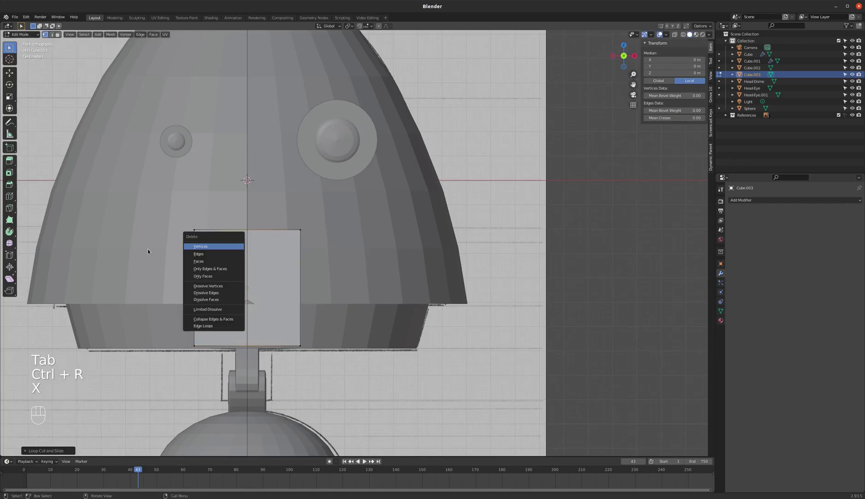
pyautogui.press('a')
pyautogui.press('a')
pyautogui.press('c')
pyautogui.press('z')
pyautogui.press('a')
pyautogui.press('a')
pyautogui.press('c')
pyautogui.click(199, 234)
pyautogui.rightClick(201, 358)
pyautogui.press('z')
pyautogui.press('Delete')
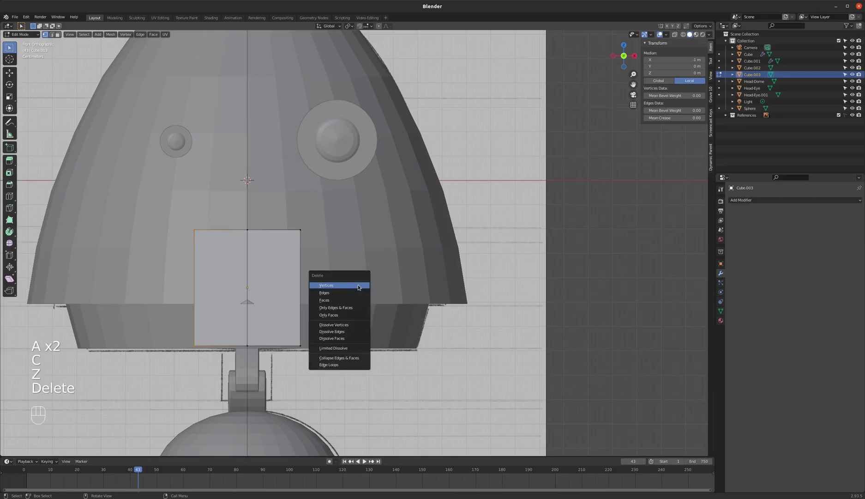
pyautogui.click(346, 285)
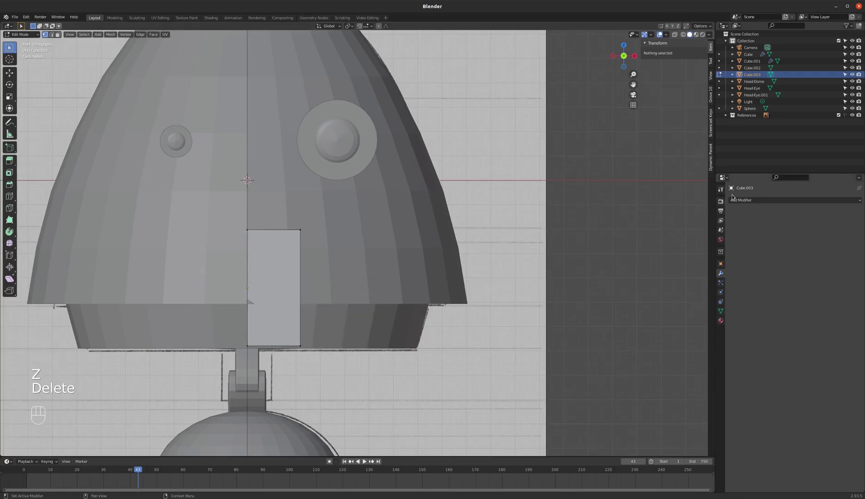
# Add a Mirror modifier on the X axis to the half plate
pyautogui.press('Tab')
pyautogui.click(819, 200)
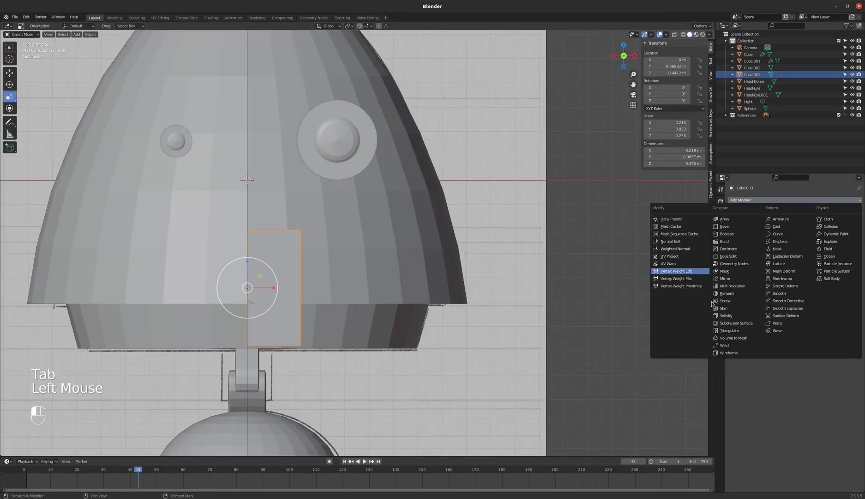
pyautogui.click(725, 278)
# Move the mirrored plate slightly farther forward along Y, away from the head
pyautogui.moveTo(301, 256)
pyautogui.mouseDown(button='middle')
pyautogui.moveTo(291, 280)
pyautogui.moveTo(301, 256)
pyautogui.mouseUp(button='middle')
pyautogui.press('Tab')
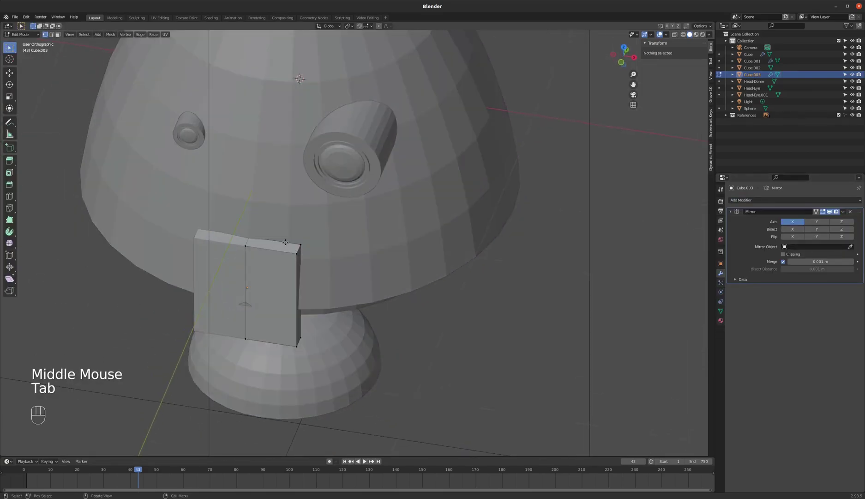
pyautogui.press('Tab')
pyautogui.press('g')
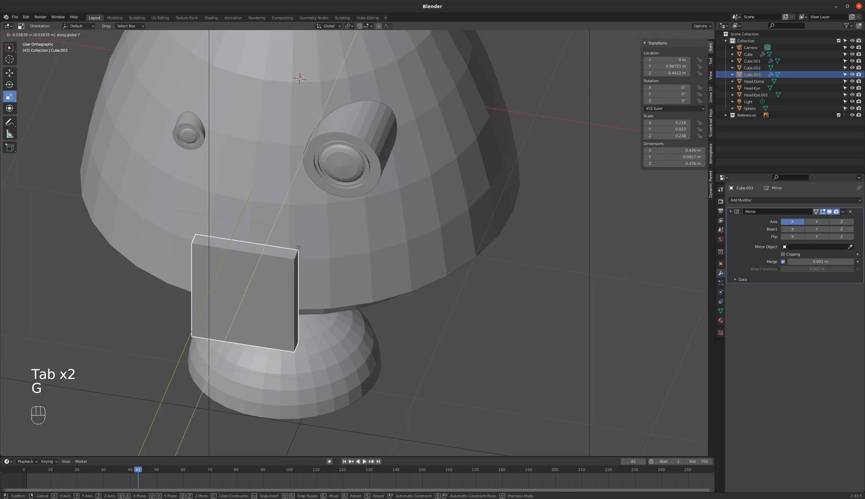
pyautogui.click(299, 245)
# Cut a horizontal edge loop across the jaw plate at mid-height
pyautogui.press('Tab')
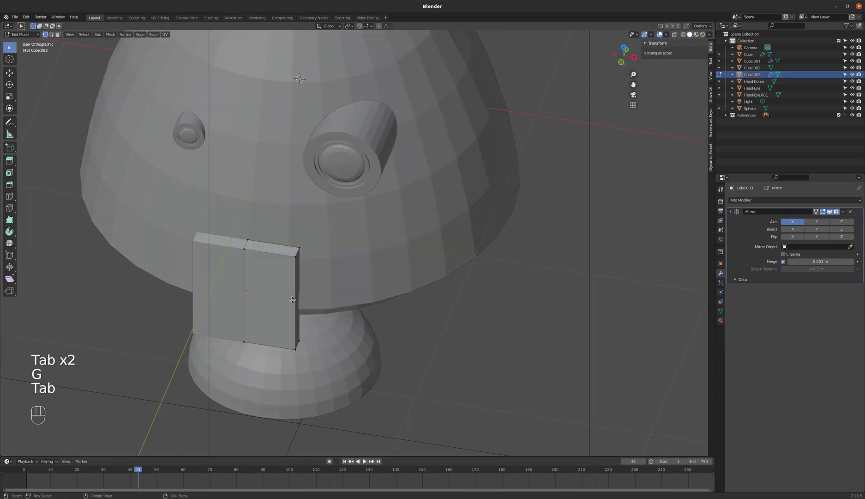
pyautogui.hotkey('ctrl', 'r')
pyautogui.click(292, 299)
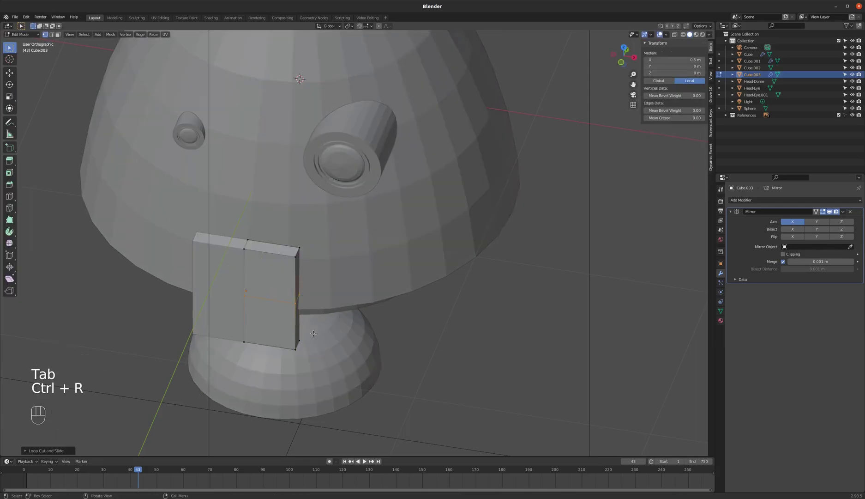
# Circle-select the plate's bottom vertices in side view and move them back to the jaw sketch's lower front corner
pyautogui.press('KP_3')
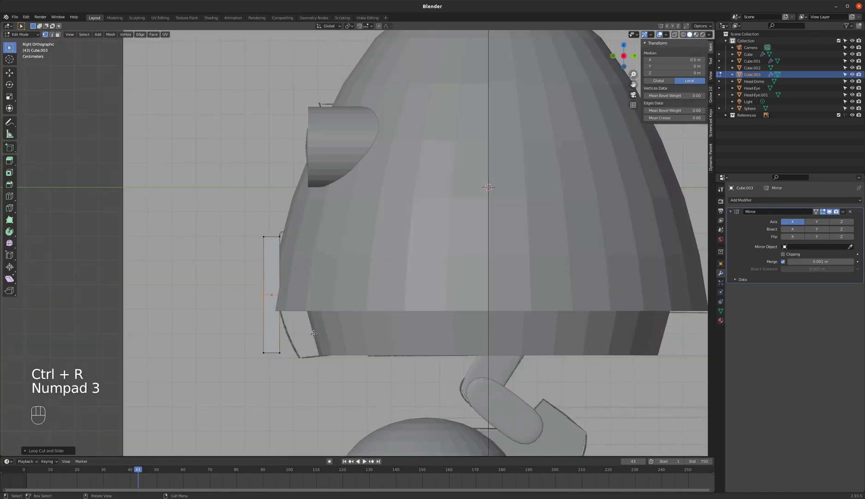
pyautogui.press('a')
pyautogui.press('a')
pyautogui.rightClick(278, 354)
pyautogui.press('Escape')
pyautogui.press('z')
pyautogui.press('c')
pyautogui.click(269, 352)
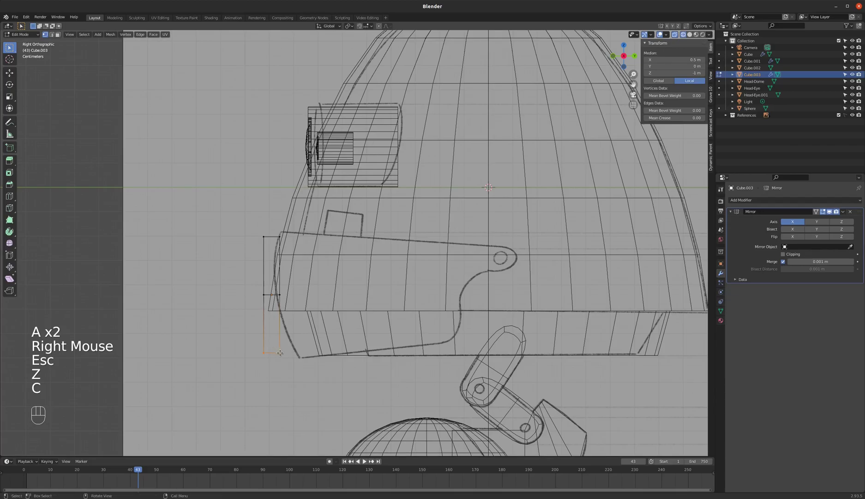
pyautogui.press('g')
pyautogui.click(297, 352)
pyautogui.press('z')
pyautogui.moveTo(353, 341); pyautogui.dragTo(406, 351, button='middle')
# Try to extrude the plate's outer side from selected vertices in front view
pyautogui.press('KP_1')
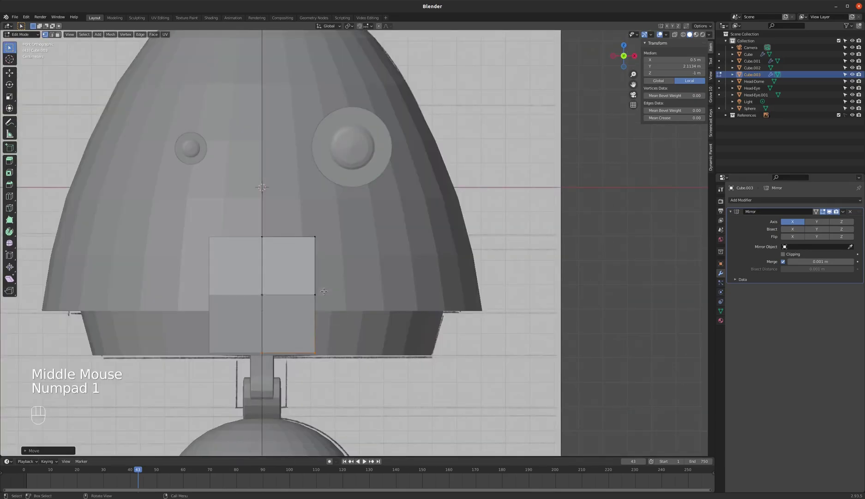
pyautogui.press('z')
pyautogui.press('c')
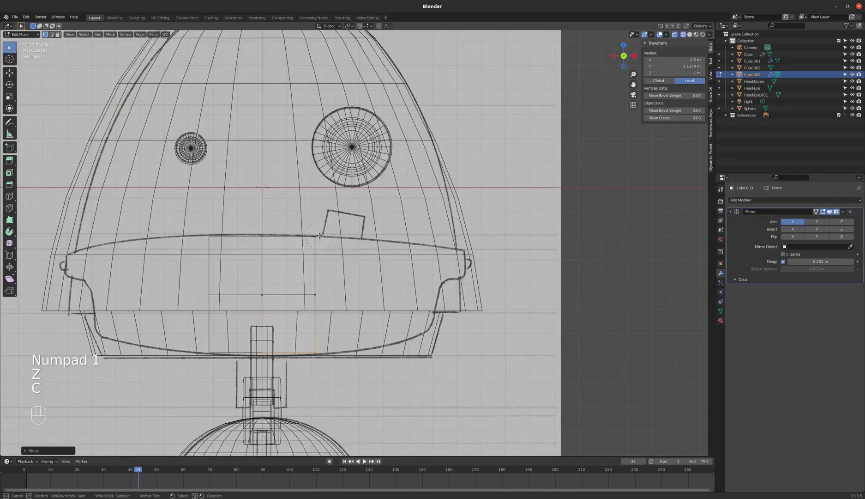
pyautogui.press('e')
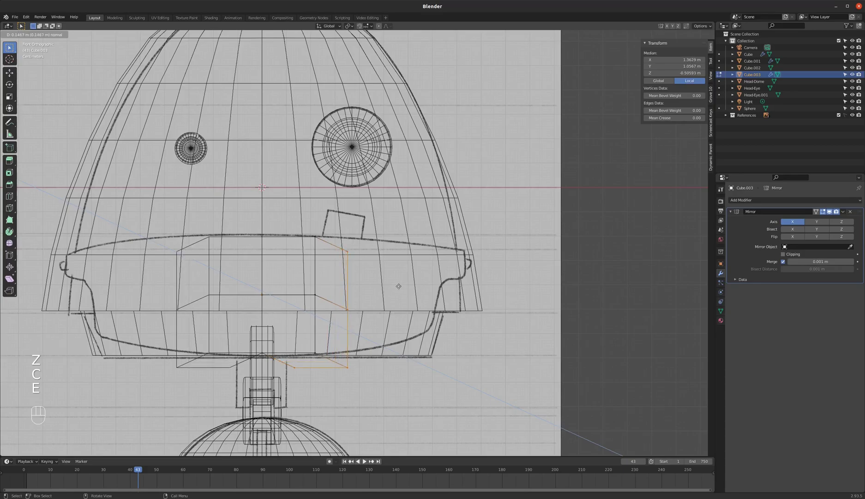
pyautogui.rightClick(336, 299)
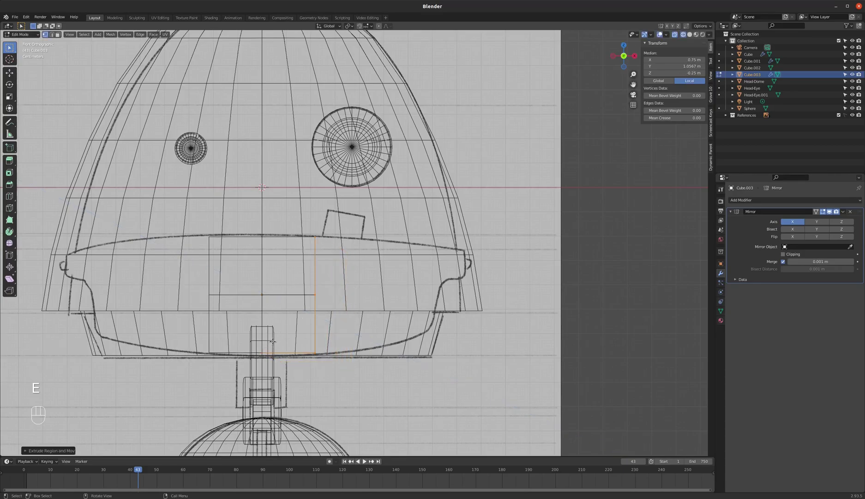
pyautogui.press('a')
pyautogui.press('a')
pyautogui.hotkey('ctrl', 'z')
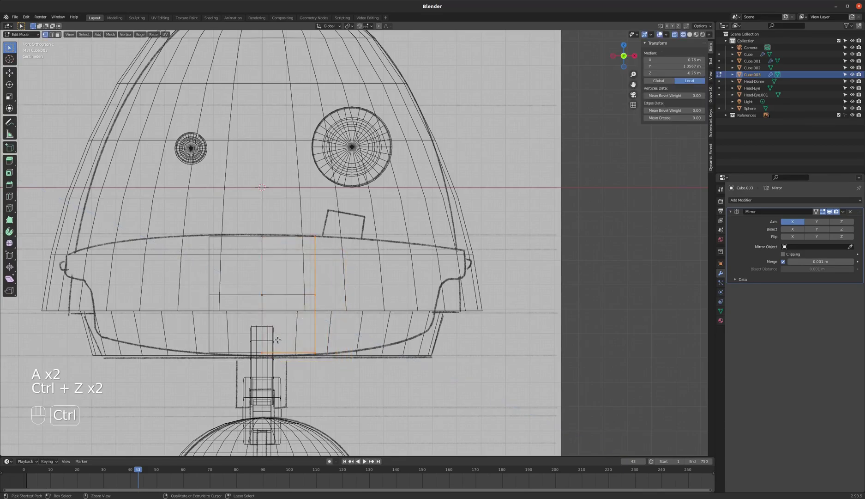
# Try to move the plate's bottom centre vertices down onto the jaw sketch's lower curve and undo the move
pyautogui.press('a')
pyautogui.press('a')
pyautogui.press('c')
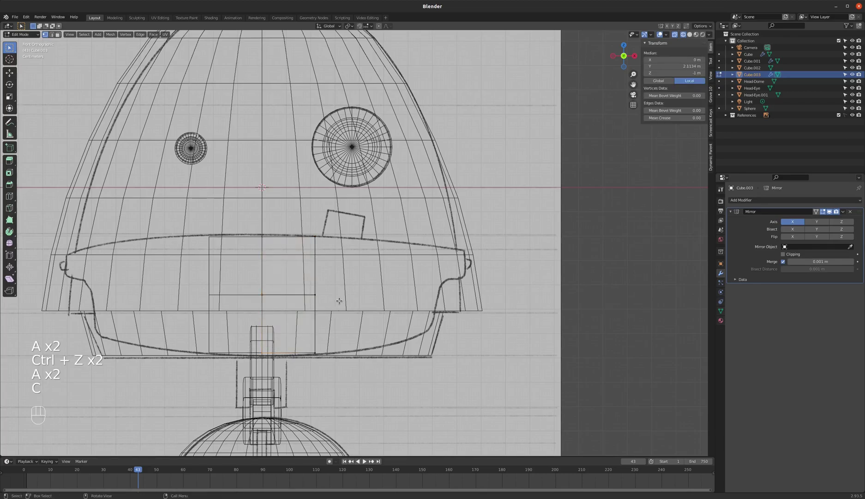
pyautogui.press('g')
pyautogui.press('Escape')
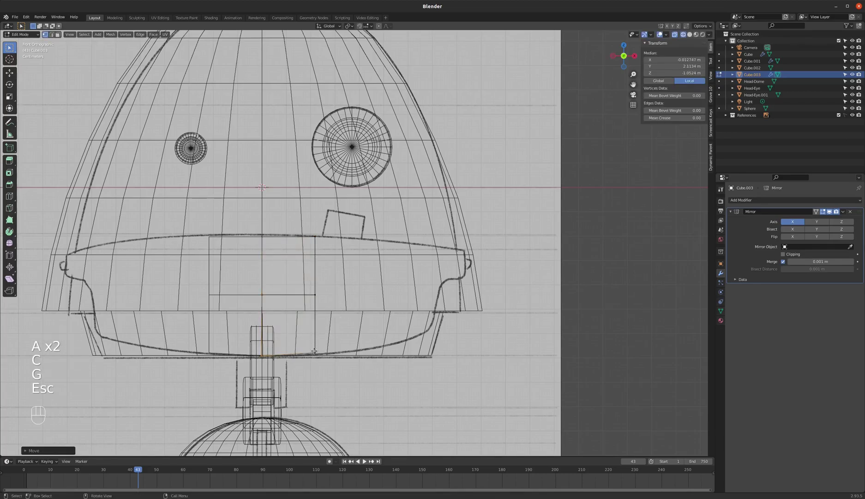
pyautogui.hotkey('ctrl', 'z')
# Try to move the plate's lower outer corner vertex outward along the jaw's lower curve
pyautogui.click(315, 352)
pyautogui.press('g')
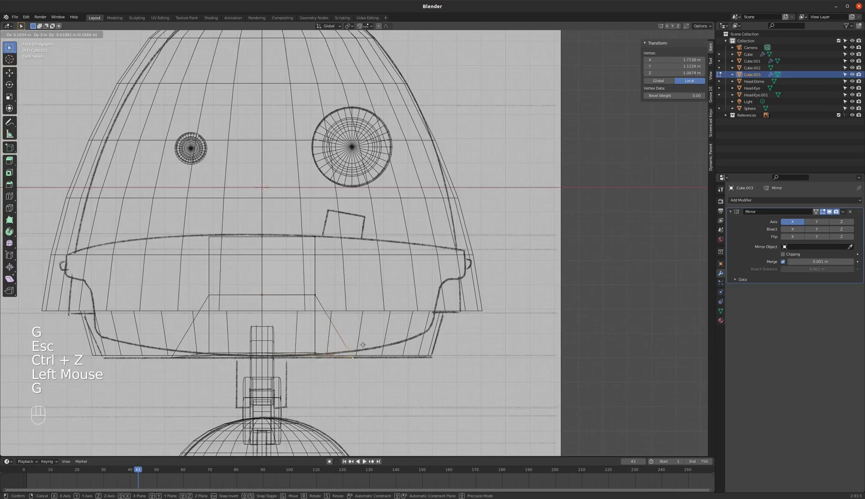
pyautogui.moveTo(365, 347); pyautogui.dragTo(384, 333, button='middle')
pyautogui.press('z')
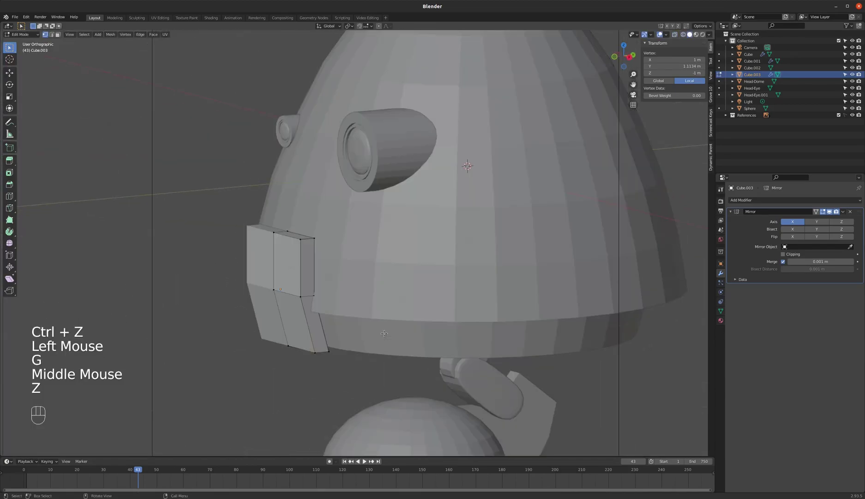
# Undo the recent vertex edits on the jaw plate's lower outer corner
pyautogui.press('g')
pyautogui.rightClick(325, 344)
pyautogui.press('g')
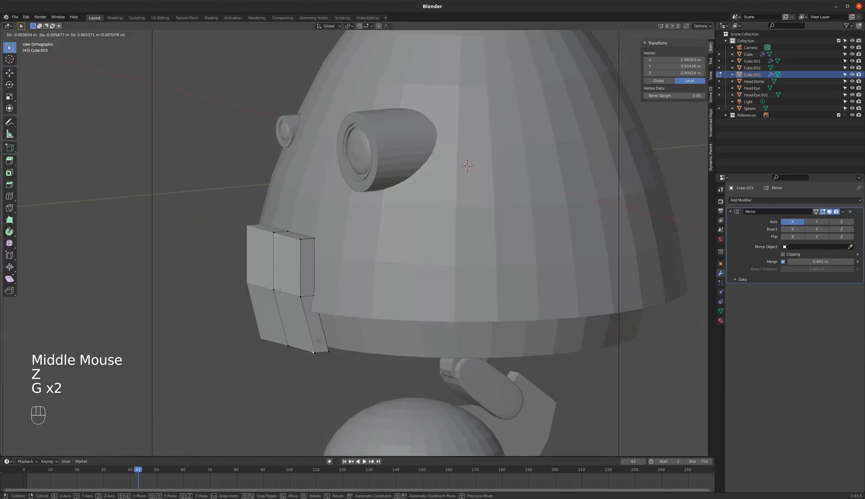
pyautogui.rightClick(322, 337)
pyautogui.hotkey('ctrl', 'z')
pyautogui.hotkey('ctrl', 'z')
pyautogui.hotkey('ctrl', 'z')
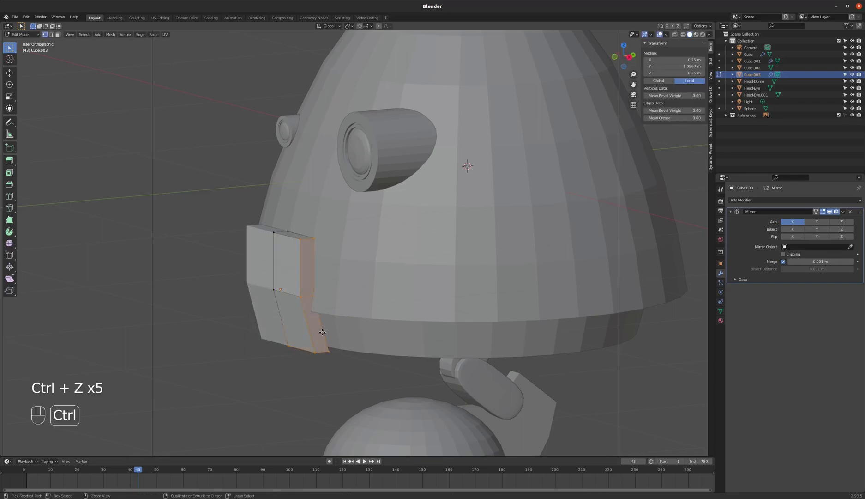
# Select all six vertices of the jaw plate's outer side, including the hidden rear ones
pyautogui.moveTo(323, 332); pyautogui.dragTo(332, 312, button='middle')
pyautogui.scroll(3, 323, 337)
pyautogui.press('KP_1')
pyautogui.click(313, 354)
pyautogui.moveTo(313, 354); pyautogui.dragTo(308, 331, button='middle')
pyautogui.press('g')
pyautogui.rightClick(303, 328)
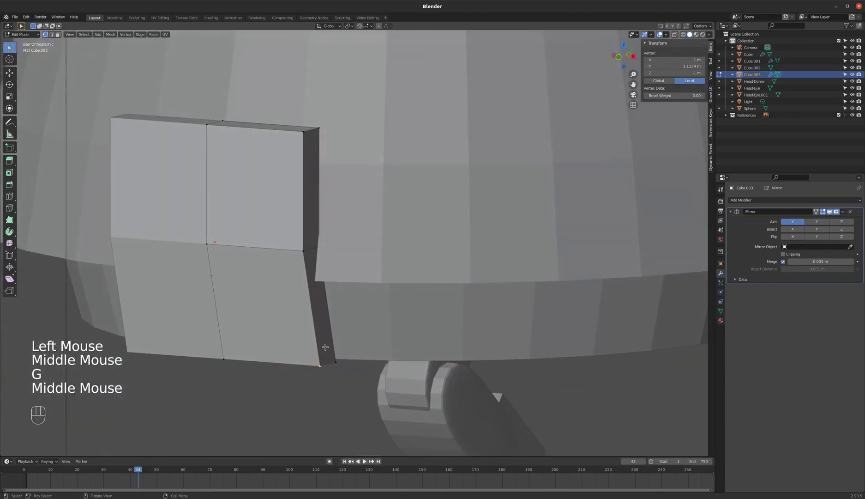
pyautogui.keyDown('shift'); pyautogui.click(319, 128); pyautogui.keyUp('shift')
pyautogui.keyDown('shift'); pyautogui.click(303, 152); pyautogui.keyUp('shift')
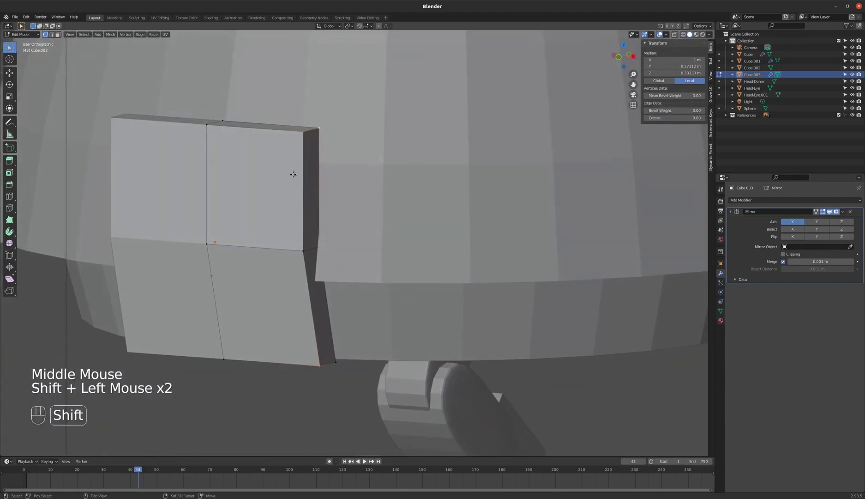
pyautogui.keyDown('shift'); pyautogui.click(300, 252); pyautogui.keyUp('shift')
pyautogui.press('z')
pyautogui.keyDown('shift'); pyautogui.click(306, 247); pyautogui.keyUp('shift')
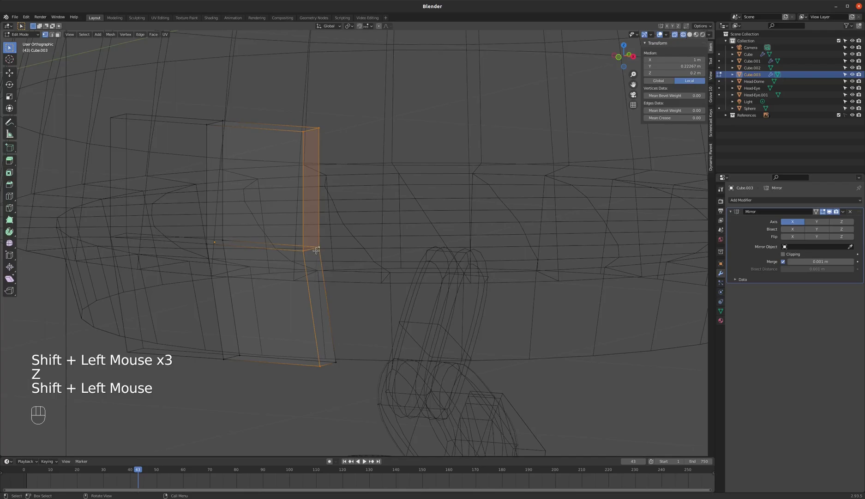
pyautogui.press('z')
pyautogui.keyDown('shift'); pyautogui.click(335, 365); pyautogui.keyUp('shift')
# Extrude the plate's outer side outward in front view and scale the new end to fit the jaw sketch
pyautogui.press('KP_1')
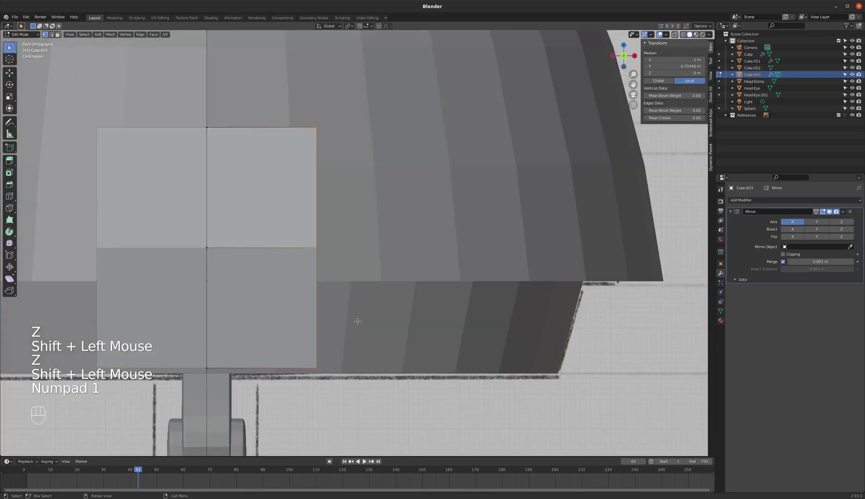
pyautogui.press('z')
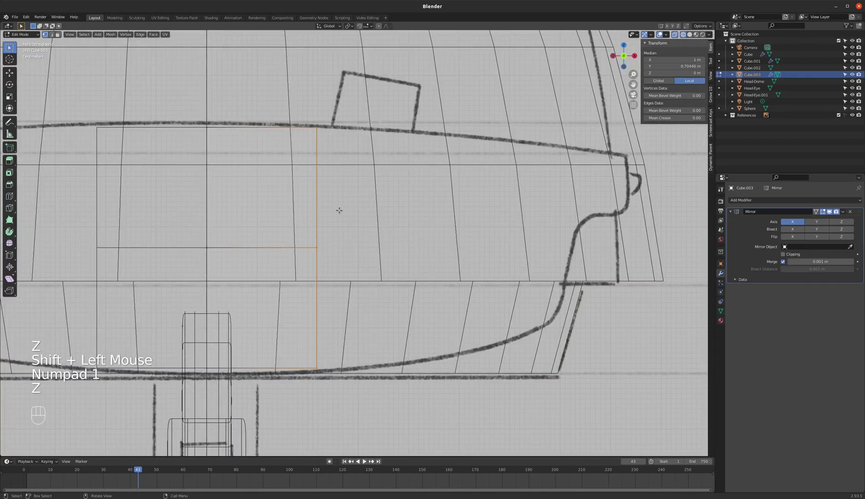
pyautogui.press('e')
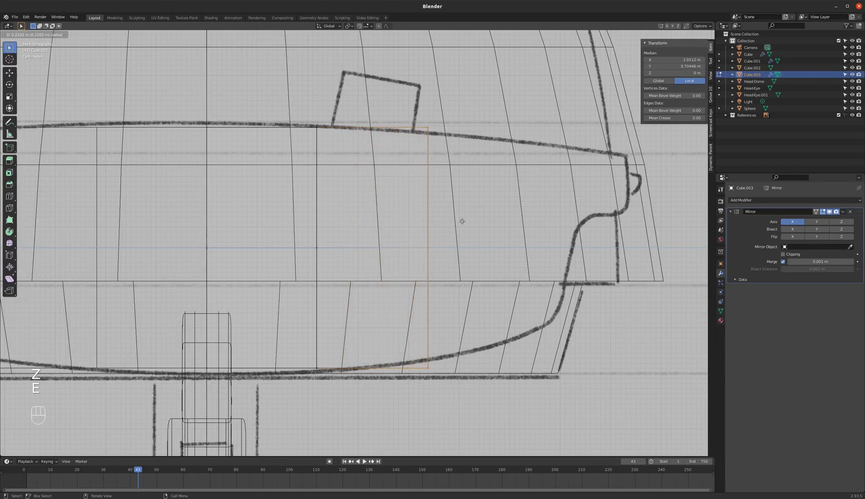
pyautogui.click(465, 221)
pyautogui.press('s')
pyautogui.click(482, 98)
# Extrude a second outward section, then scale and move its end onto the jaw sketch's upper and lower curves
pyautogui.press('e')
pyautogui.click(535, 126)
pyautogui.press('s')
pyautogui.click(531, 109)
pyautogui.press('g')
pyautogui.click(531, 104)
# Extrude a third section to the jaw's lower outer bend, scaling its end vertically and moving it into place
pyautogui.press('e')
pyautogui.click(582, 107)
pyautogui.press('s')
pyautogui.press('z')
pyautogui.click(572, 133)
pyautogui.press('g')
pyautogui.click(574, 131)
# Fine-tune the third section's end by scaling it and shifting it along Z to match the jaw outline
pyautogui.press('s')
pyautogui.press('z')
pyautogui.click(583, 121)
pyautogui.press('g')
pyautogui.press('z')
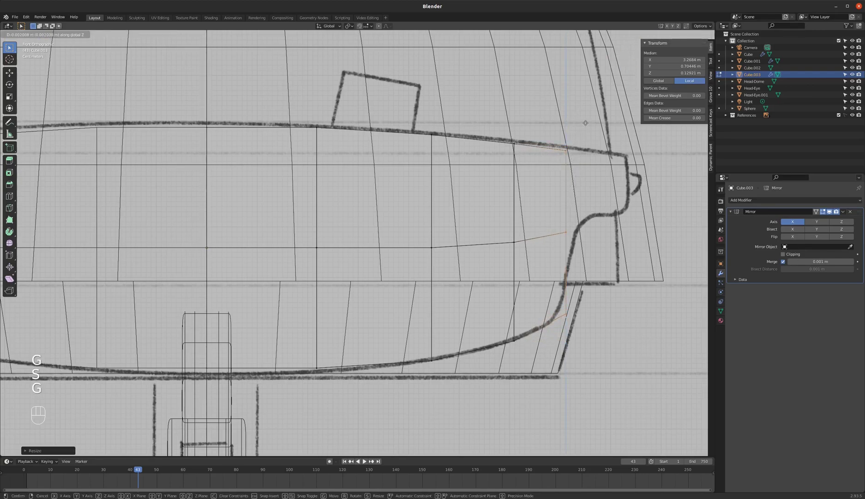
pyautogui.click(586, 123)
pyautogui.press('s')
pyautogui.click(585, 128)
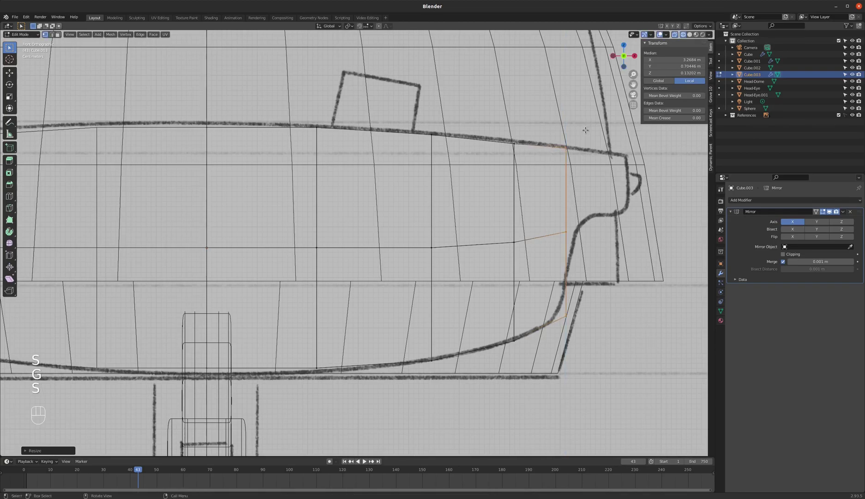
# Extrude a short section, scale its end down along Z and raise it above the jaw sketch's notch
pyautogui.press('e')
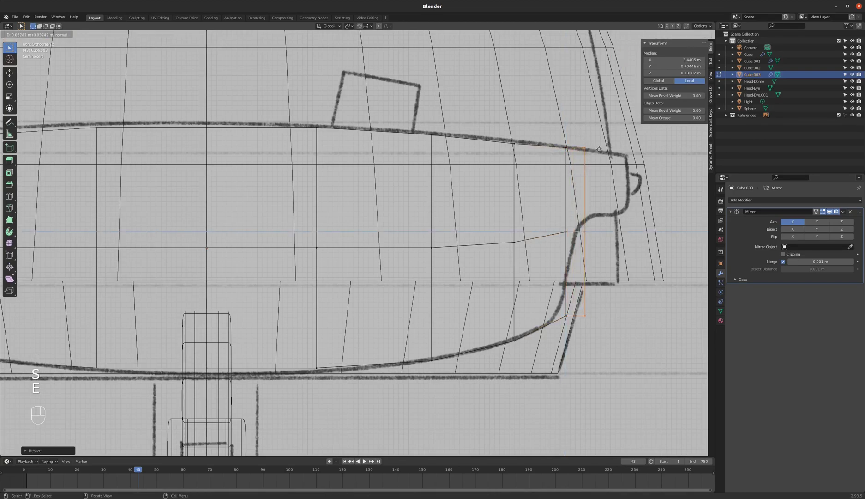
pyautogui.click(598, 150)
pyautogui.press('z')
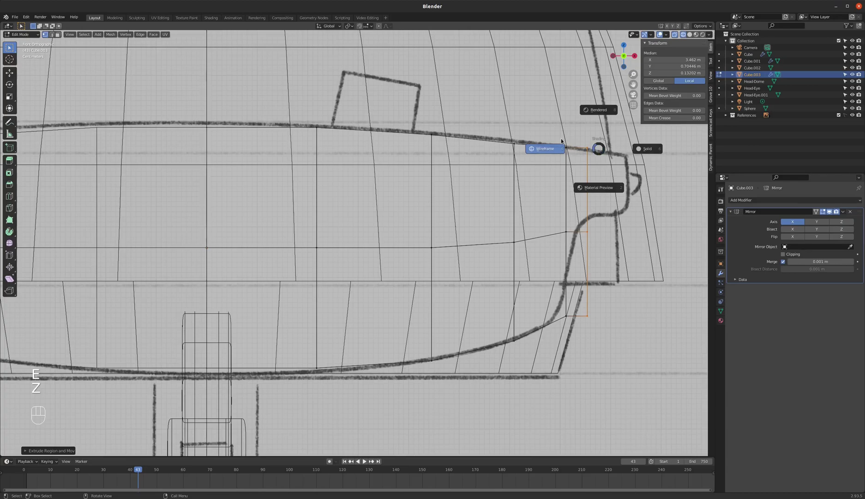
pyautogui.press('s')
pyautogui.press('z')
pyautogui.click(585, 184)
pyautogui.press('g')
pyautogui.press('z')
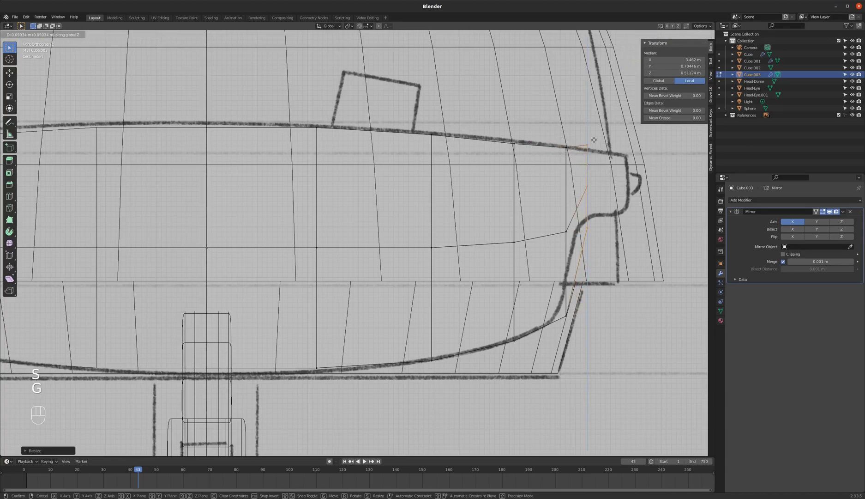
pyautogui.click(594, 145)
# Extrude the narrowed end outward two more times to the jaw sketch's outer edge
pyautogui.press('e')
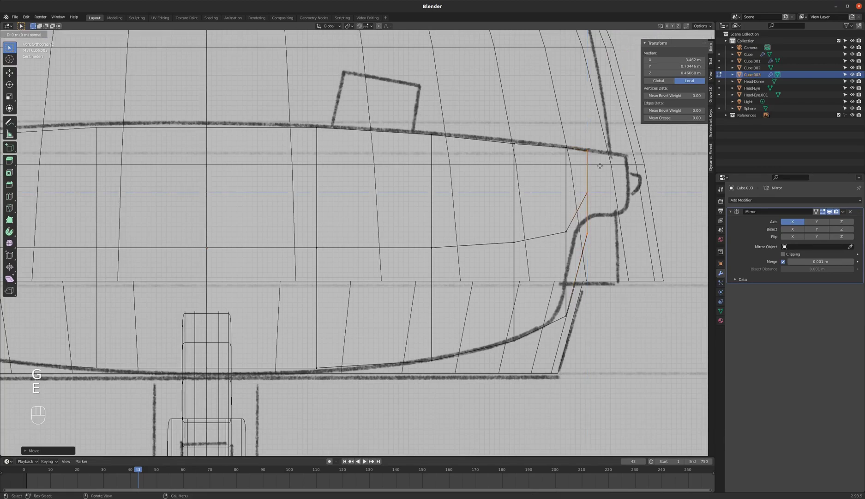
pyautogui.click(622, 164)
pyautogui.press('e')
pyautogui.click(637, 165)
# Examine the extended jaw plate's profile against the head in side view
pyautogui.moveTo(602, 184); pyautogui.dragTo(566, 194, button='middle')
pyautogui.press('KP_3')
pyautogui.scroll(-3, 501, 201)
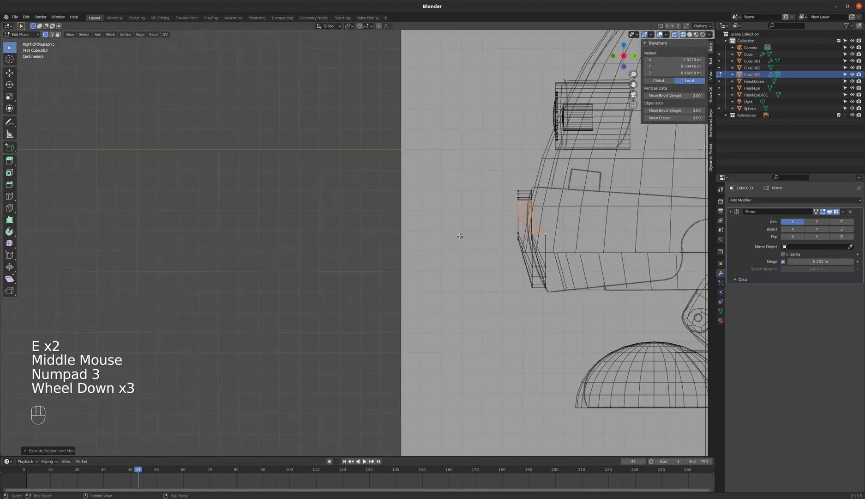
pyautogui.press('z')
pyautogui.scroll(-2, 443, 238)
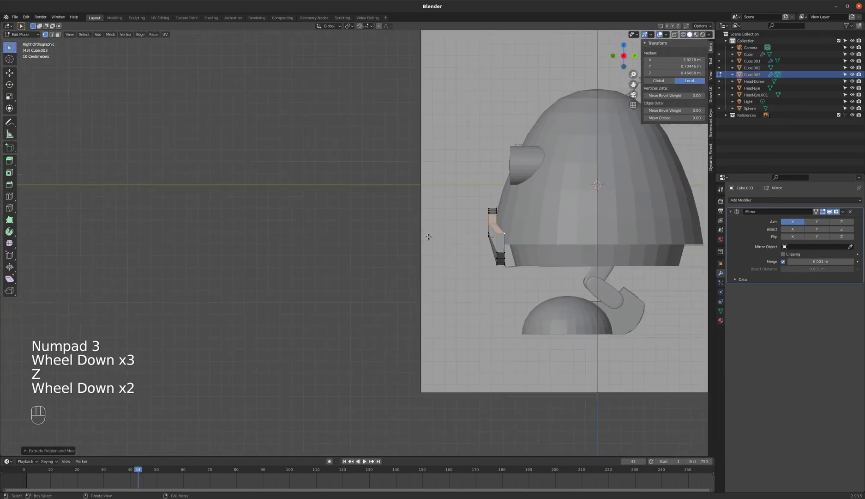
pyautogui.scroll(1, 429, 240)
pyautogui.scroll(1, 323, 236)
pyautogui.scroll(-1, 247, 235)
pyautogui.scroll(-2, 248, 235)
pyautogui.scroll(3, 277, 254)
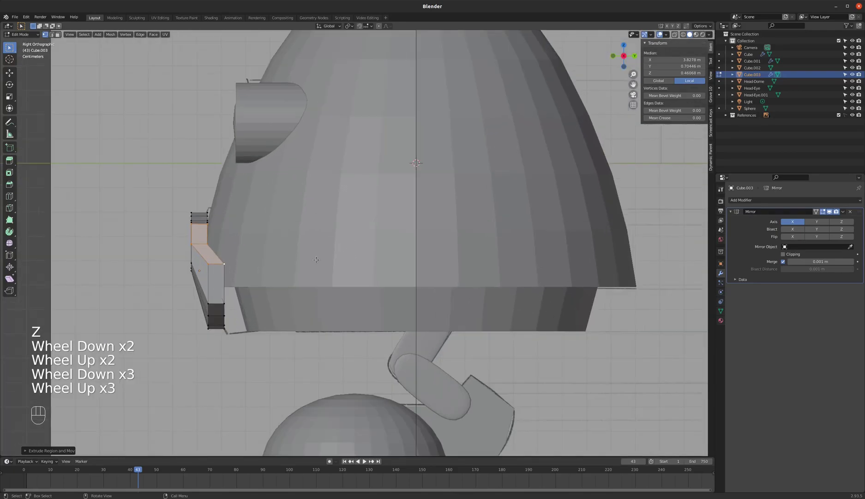
pyautogui.scroll(-3, 282, 260)
# Return to Object Mode and set the Reference-SideView image's depth to Front
pyautogui.press('Tab')
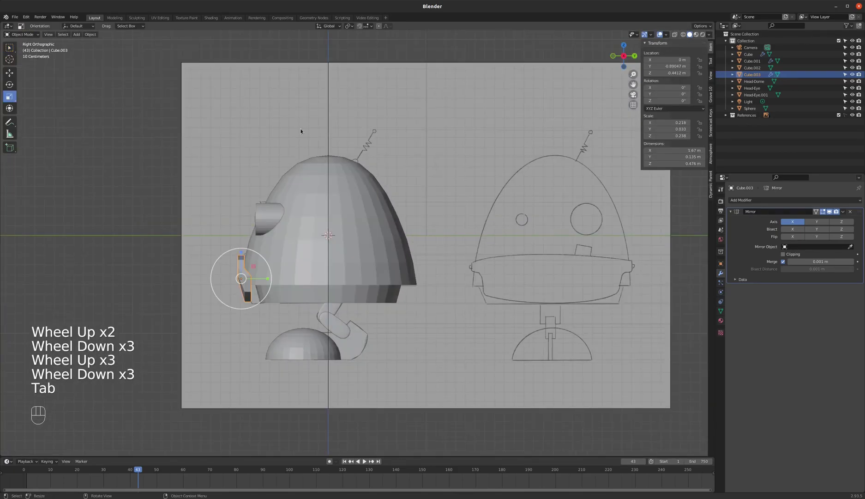
pyautogui.click(726, 115)
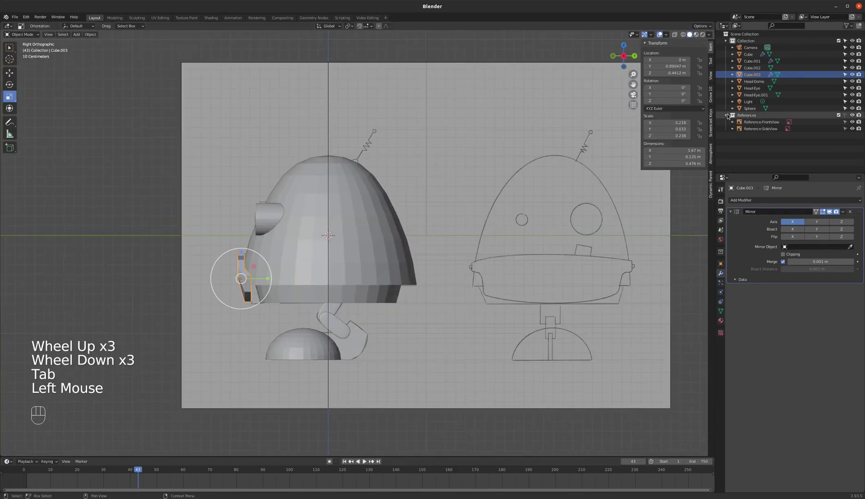
pyautogui.click(761, 128)
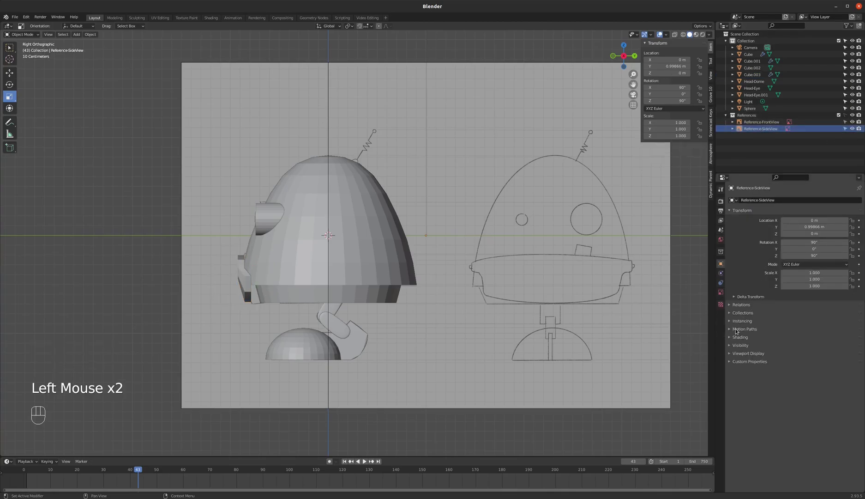
pyautogui.click(721, 292)
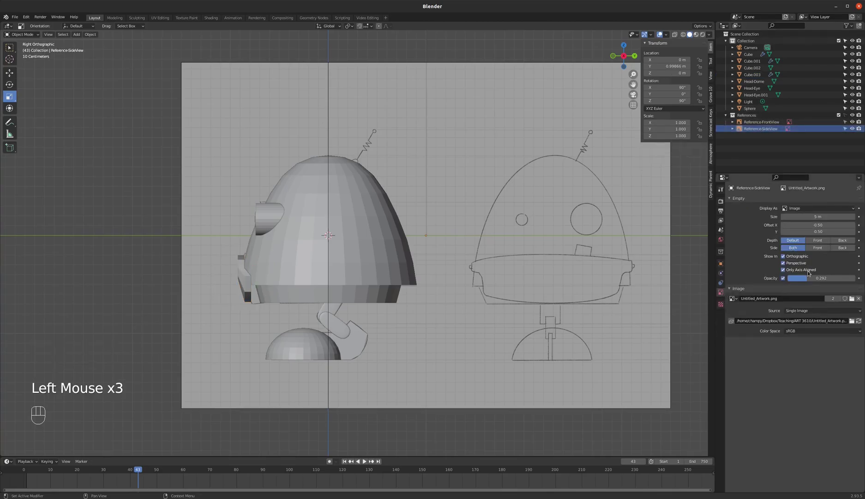
pyautogui.click(818, 241)
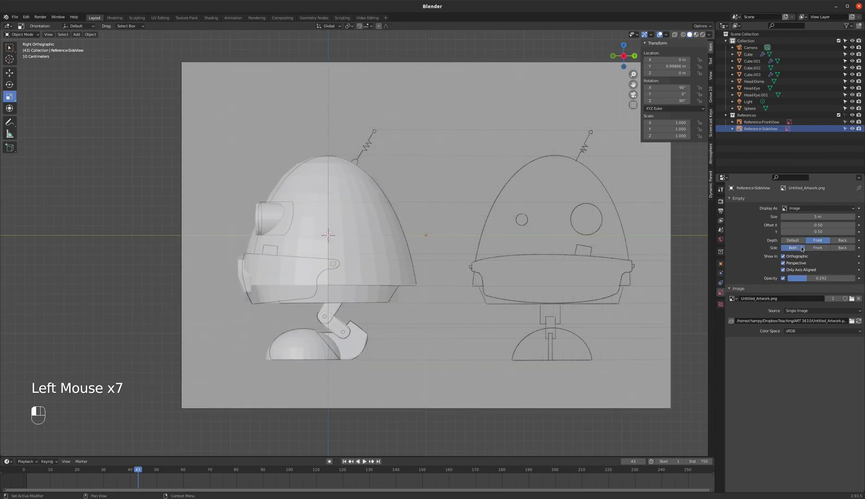
# Compare the jaw plate with the side sketch, select the plate and reopen it in Edit Mode
pyautogui.scroll(4, 290, 247)
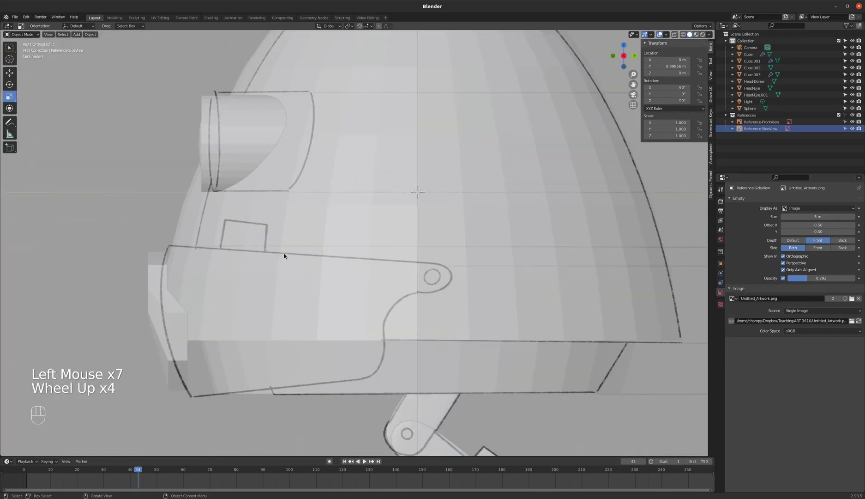
pyautogui.scroll(-2, 246, 258)
pyautogui.scroll(2, 206, 286)
pyautogui.click(206, 286)
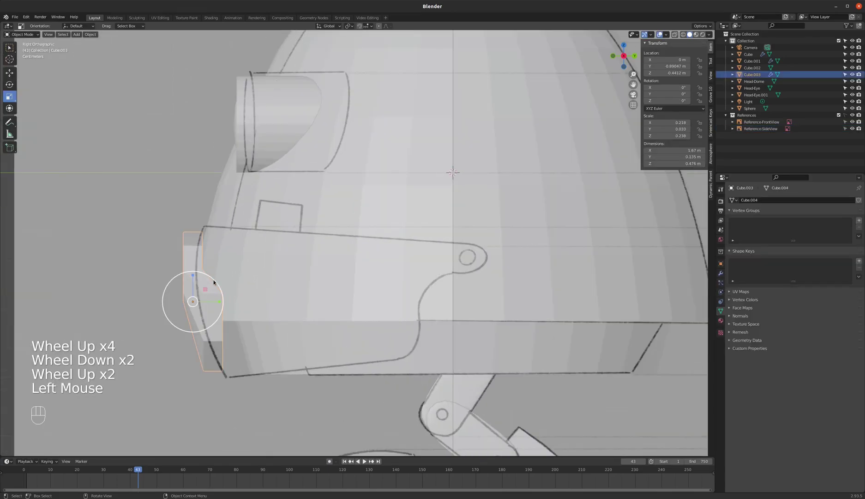
pyautogui.scroll(-2, 208, 291)
pyautogui.scroll(3, 205, 310)
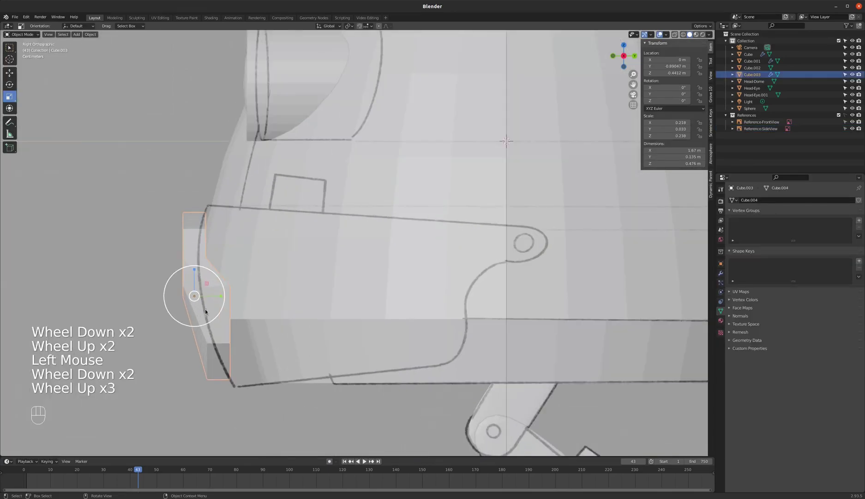
pyautogui.press('Tab')
# Select the first extruded edge loop in top view and rotate it slightly to start the plate's bend
pyautogui.moveTo(212, 295); pyautogui.dragTo(205, 266, button='middle')
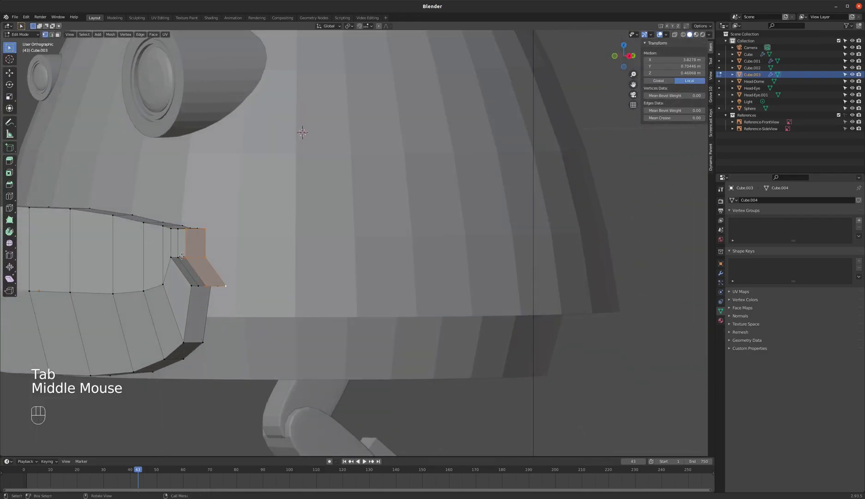
pyautogui.press('KP_7')
pyautogui.scroll(-2, 203, 208)
pyautogui.scroll(2, 133, 230)
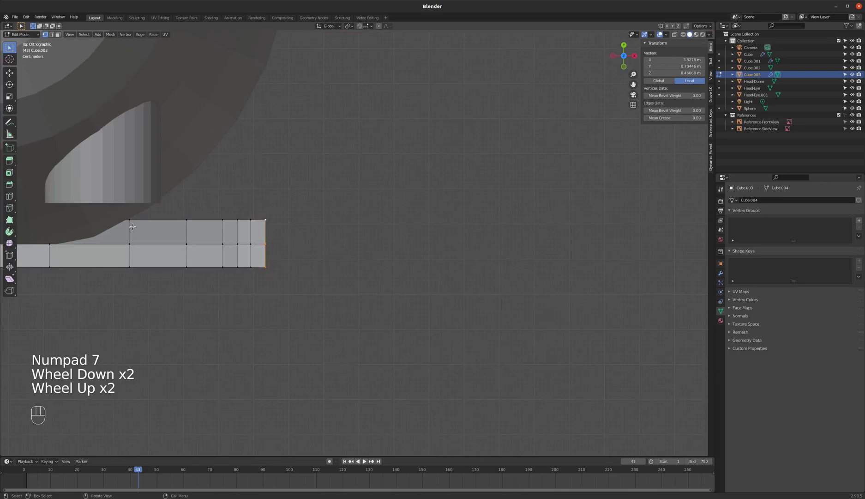
pyautogui.keyDown('alt'); pyautogui.click(177, 219); pyautogui.keyUp('alt')
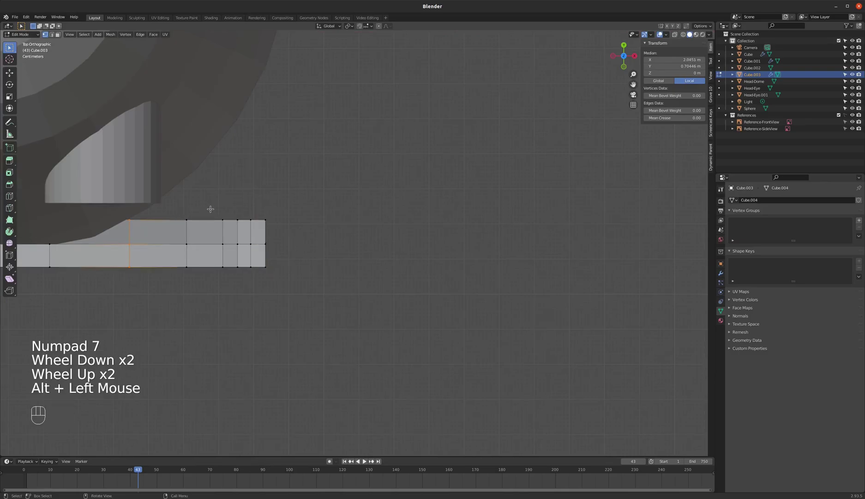
pyautogui.press('r')
pyautogui.click(201, 189)
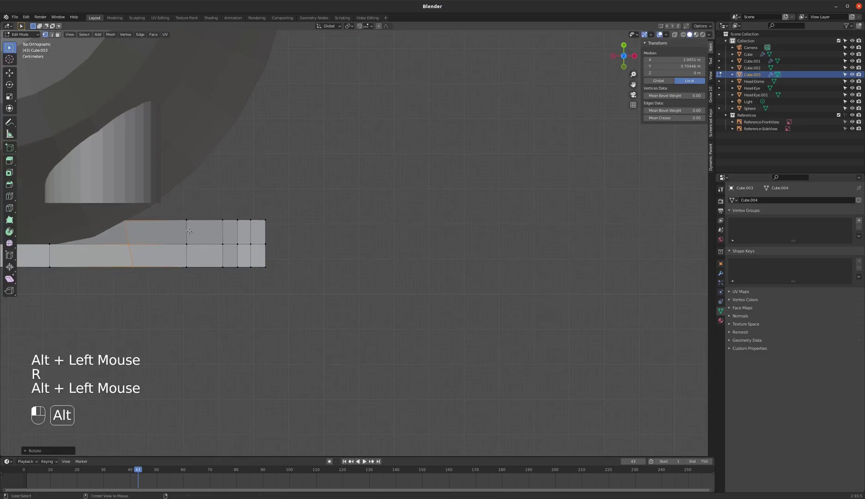
# Move the second extruded edge loop back toward the dome and rotate it to follow the dome's curve
pyautogui.keyDown('alt'); pyautogui.click(190, 230); pyautogui.keyUp('alt')
pyautogui.press('g')
pyautogui.click(226, 172)
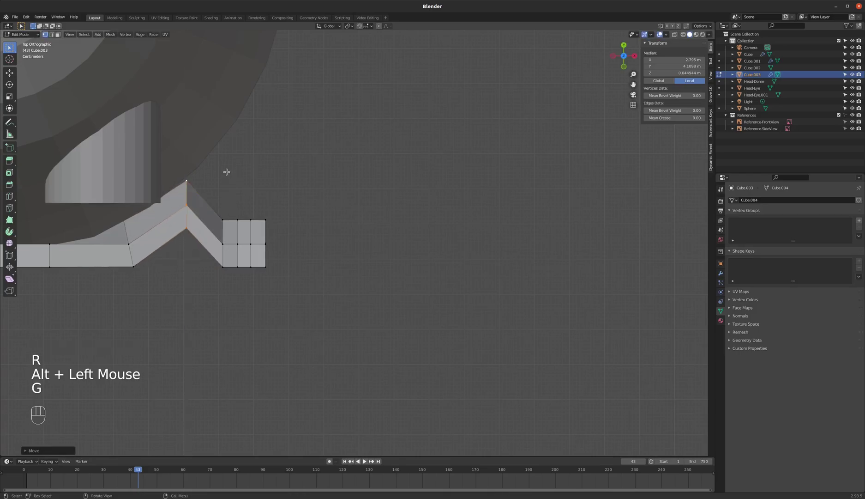
pyautogui.press('r')
pyautogui.click(215, 153)
# Show the plate in wireframe with nothing selected and stop the animation playback, returning it to frame 1
pyautogui.press('space')
pyautogui.click(225, 235)
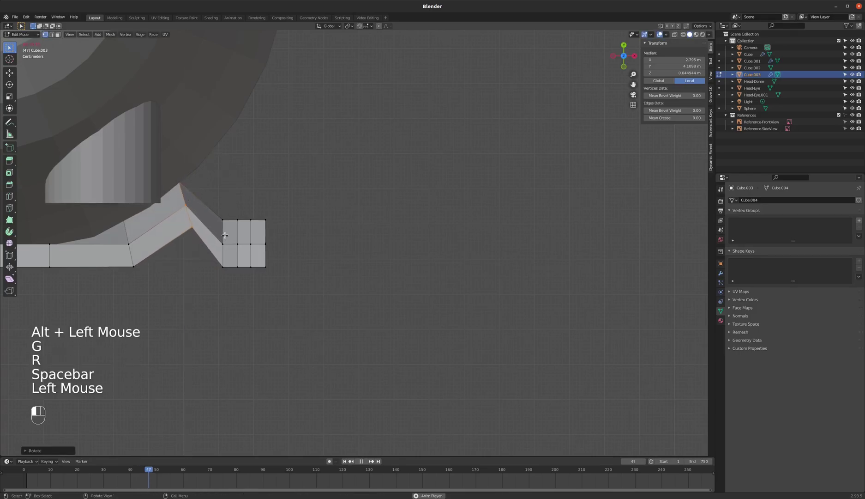
pyautogui.press('z')
pyautogui.press('a')
pyautogui.press('a')
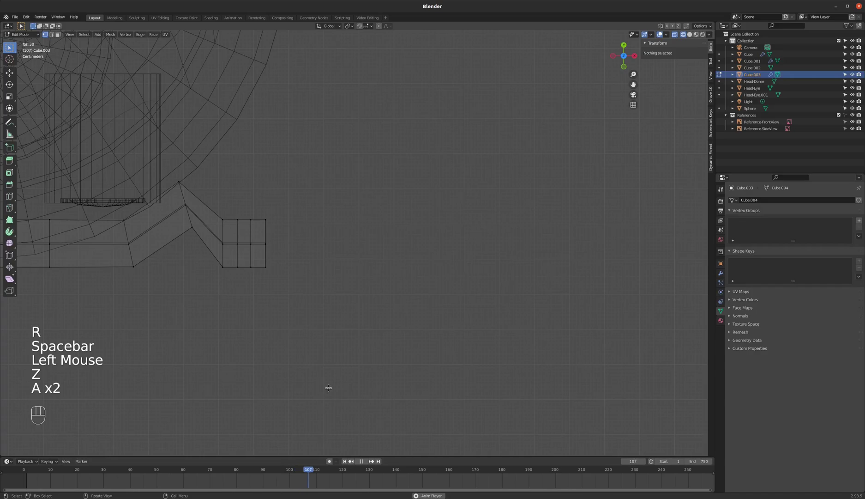
pyautogui.click(361, 461)
# Circle-select the plate's remaining outer vertices and move them back along Y beside the dome
pyautogui.press('a')
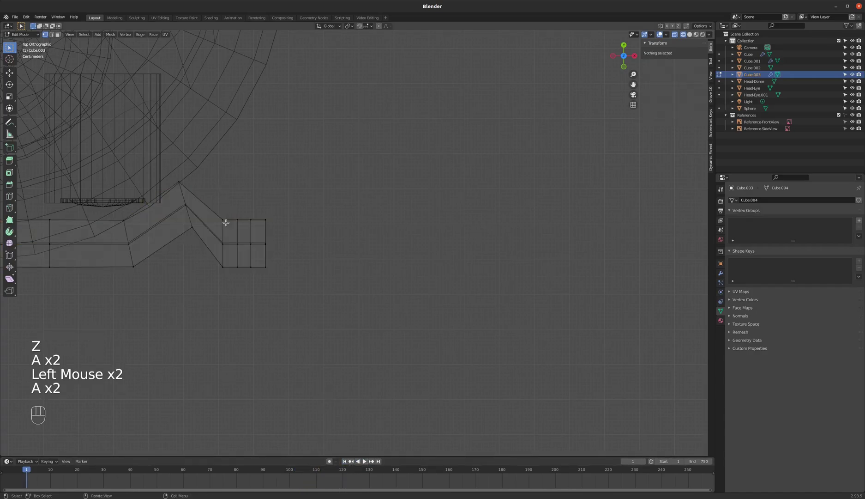
pyautogui.press('a')
pyautogui.press('c')
pyautogui.moveTo(235, 258)
pyautogui.mouseDown()
pyautogui.moveTo(249, 251)
pyautogui.moveTo(244, 228)
pyautogui.mouseUp()
pyautogui.press('Escape')
pyautogui.press('g')
pyautogui.press('y')
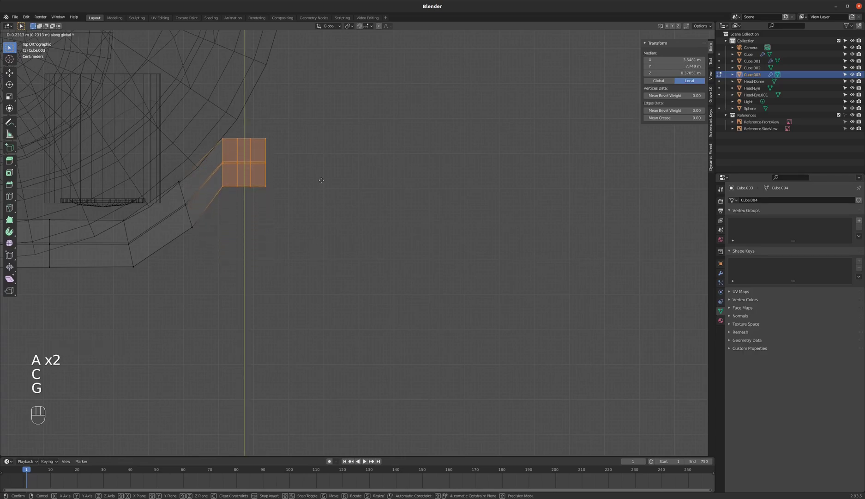
pyautogui.click(321, 182)
# Circle-select only the outermost three vertex columns and move them further back along Y
pyautogui.press('a')
pyautogui.press('a')
pyautogui.press('c')
pyautogui.moveTo(242, 145); pyautogui.dragTo(255, 174)
pyautogui.rightClick(237, 143)
pyautogui.press('c')
pyautogui.rightClick(209, 131)
pyautogui.press('g')
pyautogui.press('y')
pyautogui.rightClick(337, 146)
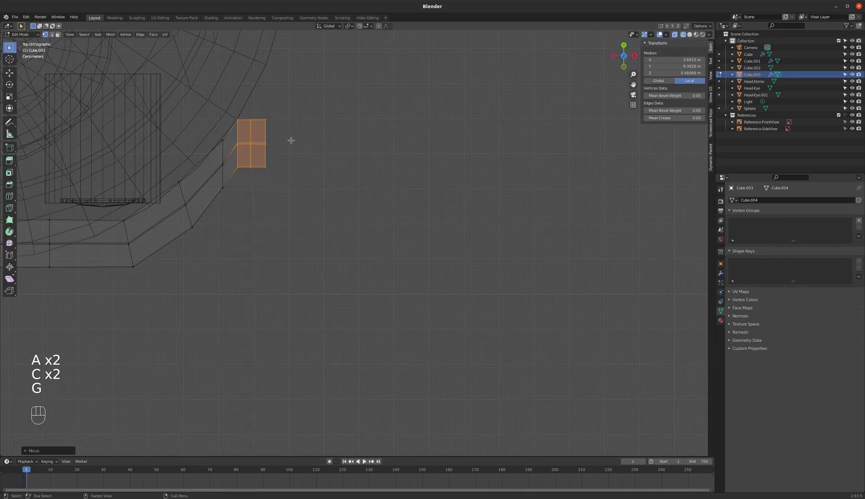
pyautogui.press('a')
pyautogui.press('a')
pyautogui.press('c')
pyautogui.moveTo(216, 121); pyautogui.dragTo(215, 166)
pyautogui.rightClick(214, 166)
pyautogui.press('g')
pyautogui.press('y')
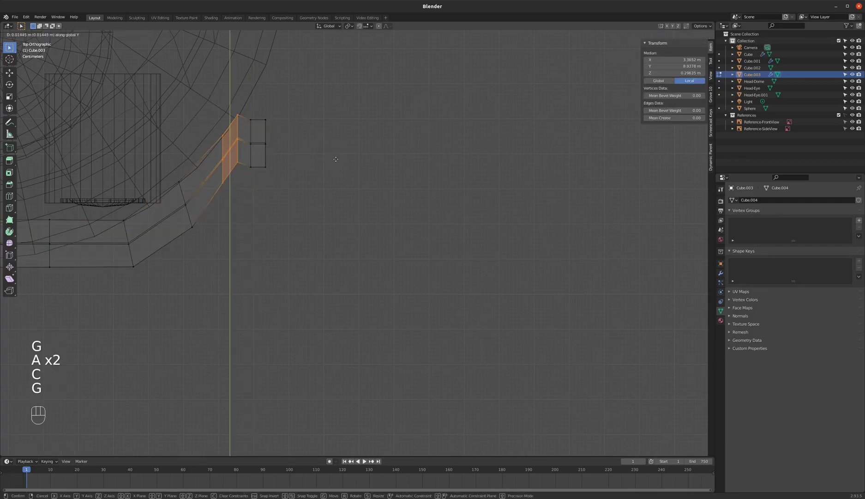
pyautogui.rightClick(299, 144)
# Circle-select the plate's two outermost vertex columns and move them further back along Y to follow the dome
pyautogui.press('a')
pyautogui.press('a')
pyautogui.press('c')
pyautogui.moveTo(266, 116); pyautogui.dragTo(275, 169)
pyautogui.rightClick(290, 166)
pyautogui.press('g')
pyautogui.press('y')
pyautogui.click(290, 146)
pyautogui.press('a')
pyautogui.press('a')
pyautogui.press('c')
pyautogui.moveTo(232, 100); pyautogui.dragTo(233, 168)
pyautogui.rightClick(233, 168)
pyautogui.press('g')
pyautogui.rightClick(340, 181)
# Circle-select only the plate's end vertex column and move it back along Y beside the dome
pyautogui.press('a')
pyautogui.press('a')
pyautogui.press('c')
pyautogui.moveTo(273, 97); pyautogui.dragTo(289, 129)
pyautogui.rightClick(289, 129)
pyautogui.press('g')
pyautogui.press('y')
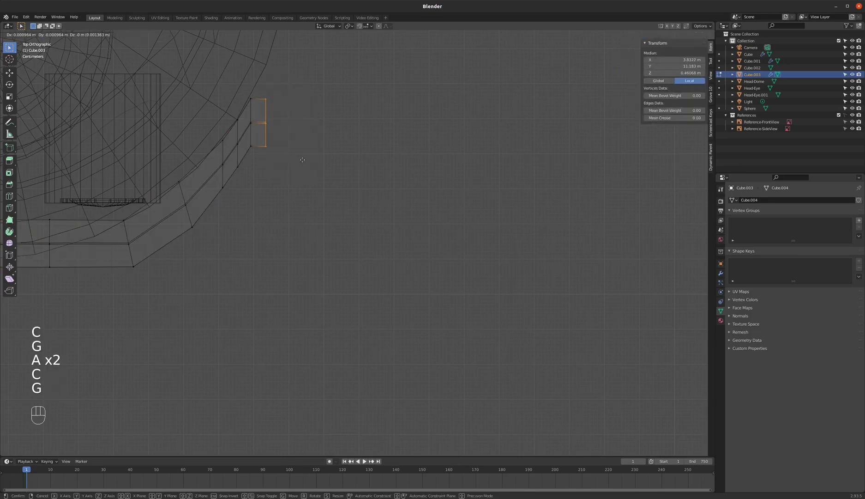
pyautogui.click(298, 133)
# Try moving the three outer-surface vertices at the plate's end back along Y in the side view
pyautogui.moveTo(264, 196)
pyautogui.mouseDown(button='middle')
pyautogui.moveTo(236, 158)
pyautogui.moveTo(322, 149)
pyautogui.moveTo(308, 143)
pyautogui.mouseUp(button='middle')
pyautogui.press('z')
pyautogui.press('KP_3')
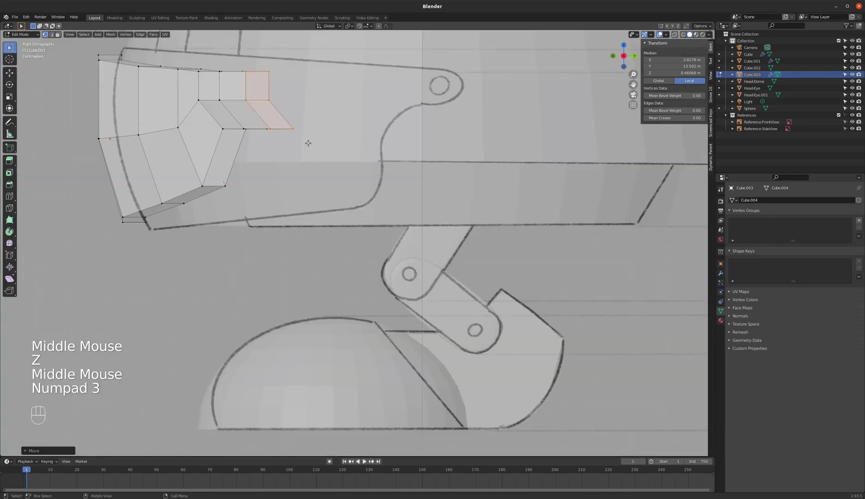
pyautogui.click(250, 98)
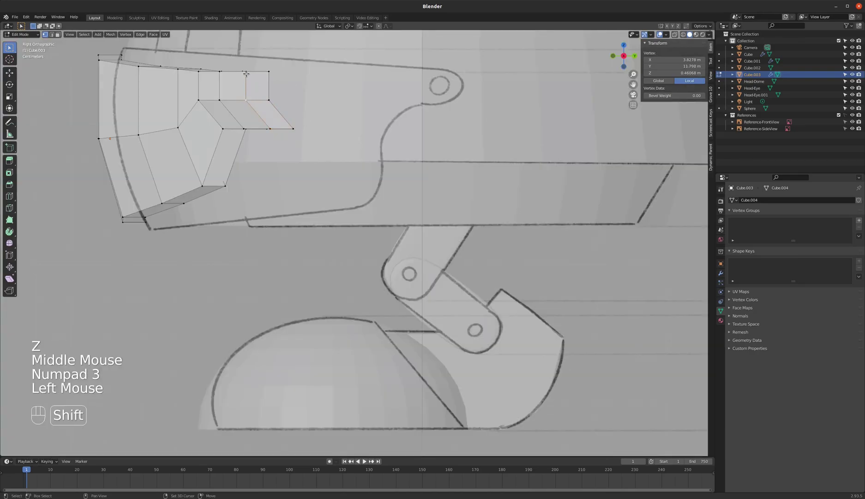
pyautogui.keyDown('shift'); pyautogui.click(266, 124); pyautogui.keyUp('shift')
pyautogui.press('g')
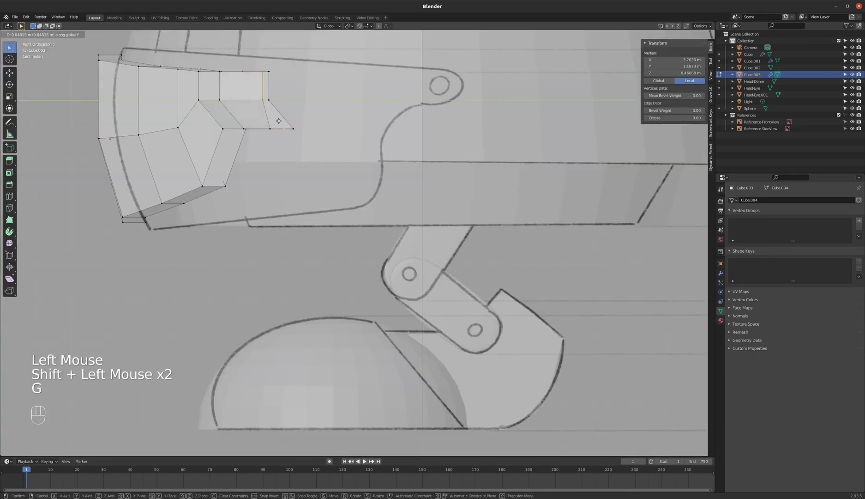
pyautogui.keyDown('shift'); pyautogui.click(275, 125); pyautogui.keyUp('shift')
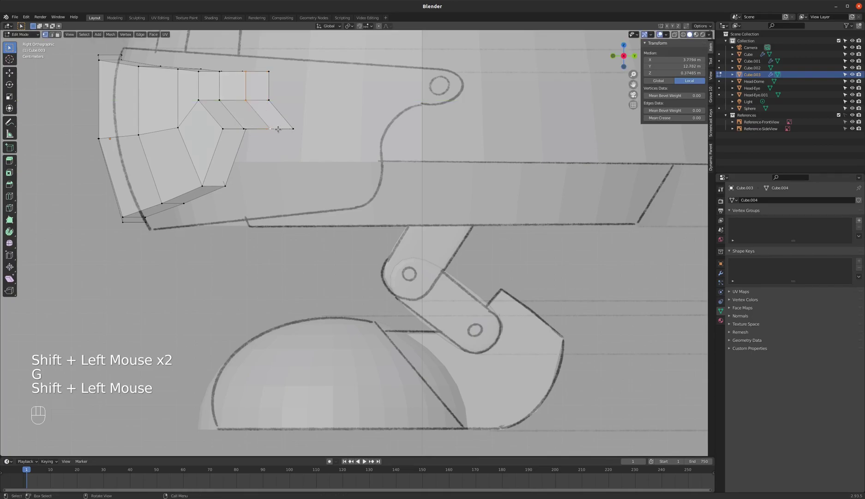
pyautogui.press('g')
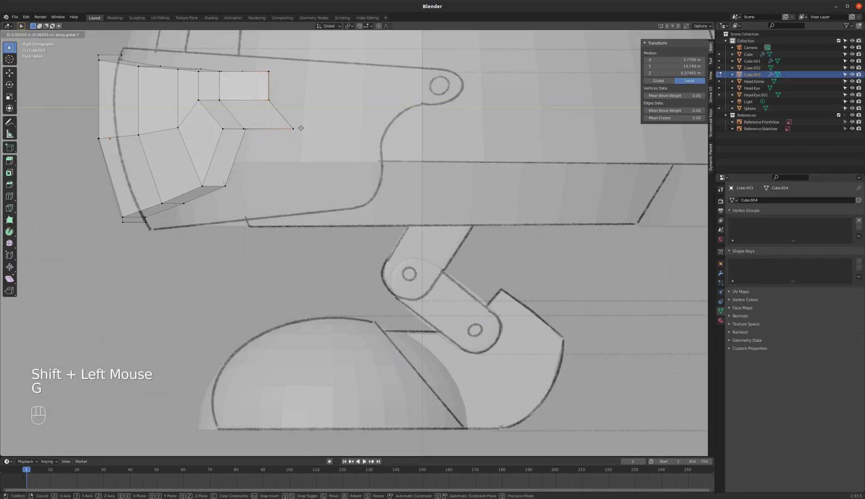
pyautogui.click(301, 128)
# Try moving the three outer-surface vertices of the column beside the plate's end back in the side view
pyautogui.press('z')
pyautogui.moveTo(225, 107); pyautogui.dragTo(228, 83, button='middle')
pyautogui.click(219, 72)
pyautogui.keyDown('shift'); pyautogui.click(216, 98); pyautogui.keyUp('shift')
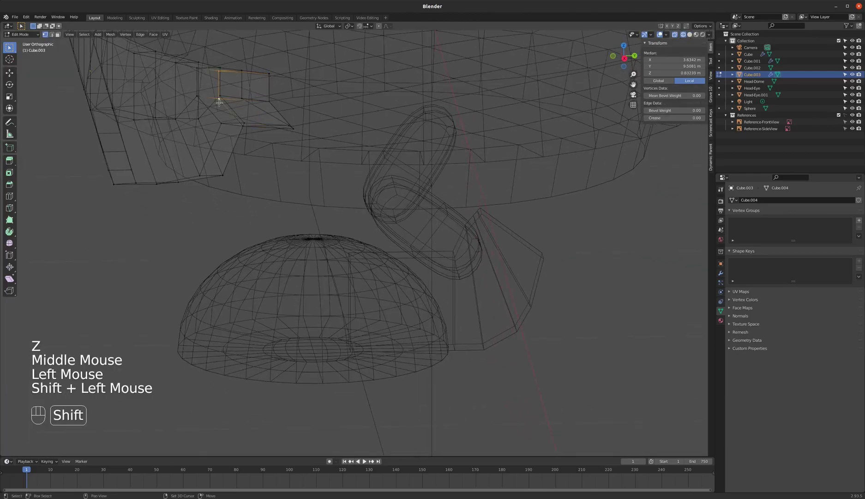
pyautogui.keyDown('shift'); pyautogui.click(246, 127); pyautogui.keyUp('shift')
pyautogui.press('KP_3')
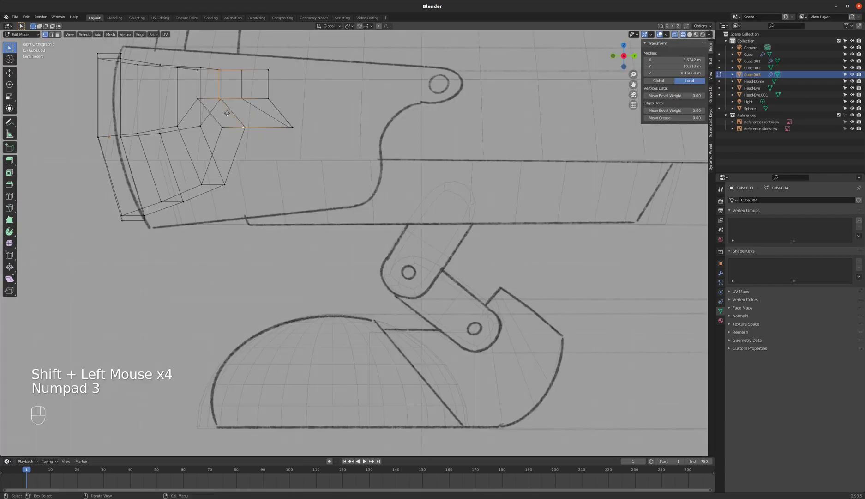
pyautogui.press('g')
pyautogui.click(252, 112)
pyautogui.press('z')
pyautogui.scroll(3, 239, 180)
pyautogui.scroll(-1, 239, 180)
pyautogui.scroll(-1, 239, 180)
pyautogui.moveTo(239, 180)
pyautogui.mouseDown(button='middle')
pyautogui.moveTo(238, 161)
pyautogui.moveTo(252, 174)
pyautogui.mouseUp(button='middle')
# Undo the side-view moves of the plate's outer-surface vertices
pyautogui.hotkey('ctrl', 'z')
pyautogui.moveTo(247, 113); pyautogui.dragTo(280, 146, button='middle')
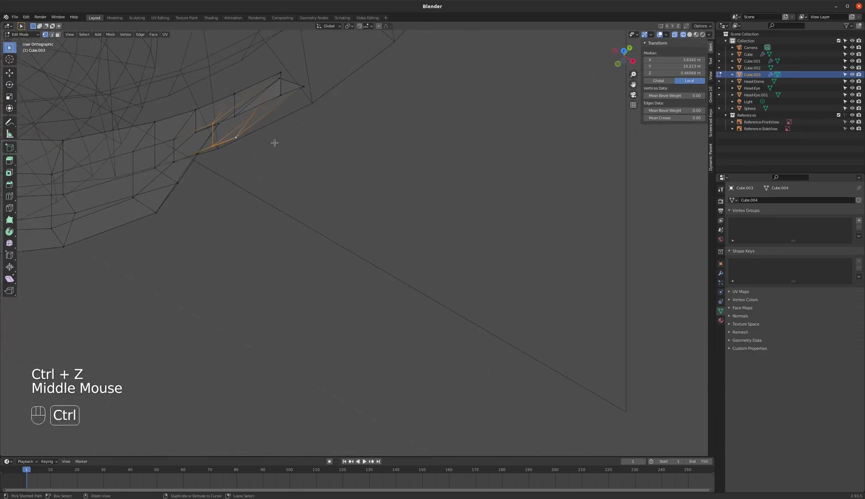
pyautogui.hotkey('ctrl', 'z')
pyautogui.hotkey('ctrl', 'z')
pyautogui.hotkey('ctrl', 'z')
pyautogui.hotkey('ctrl', 'z')
pyautogui.hotkey('ctrl', 'z')
pyautogui.hotkey('ctrl', 'z')
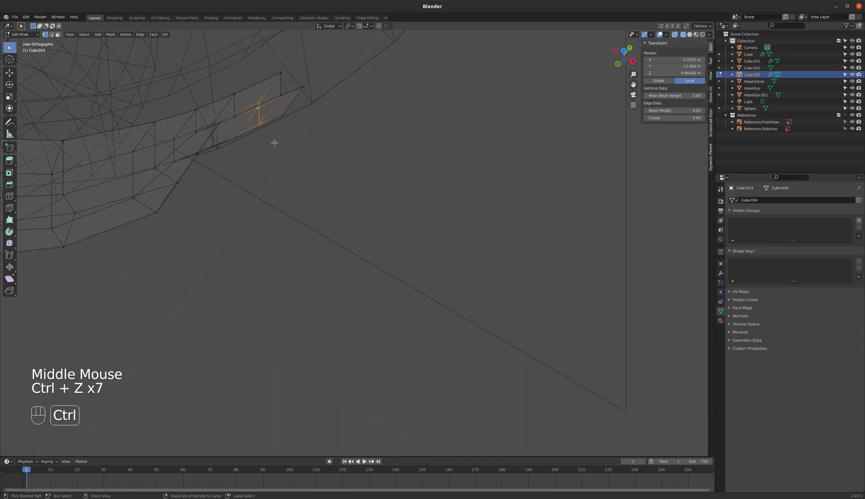
pyautogui.hotkey('ctrl', 'z')
# Move the end column's three outer-surface vertices outward about 0.03 m in X and back 0.056 m in Y, in top view
pyautogui.moveTo(274, 115); pyautogui.dragTo(282, 116, button='middle')
pyautogui.press('KP_3')
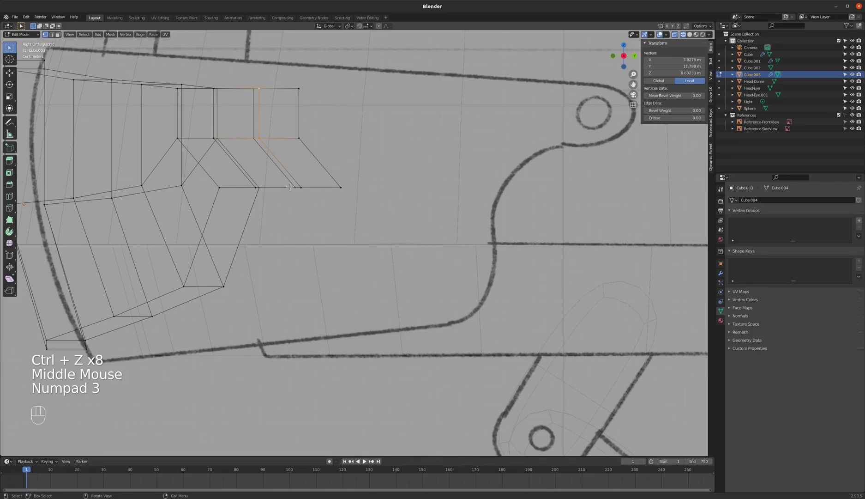
pyautogui.keyDown('shift'); pyautogui.click(303, 188); pyautogui.keyUp('shift')
pyautogui.press('KP_7')
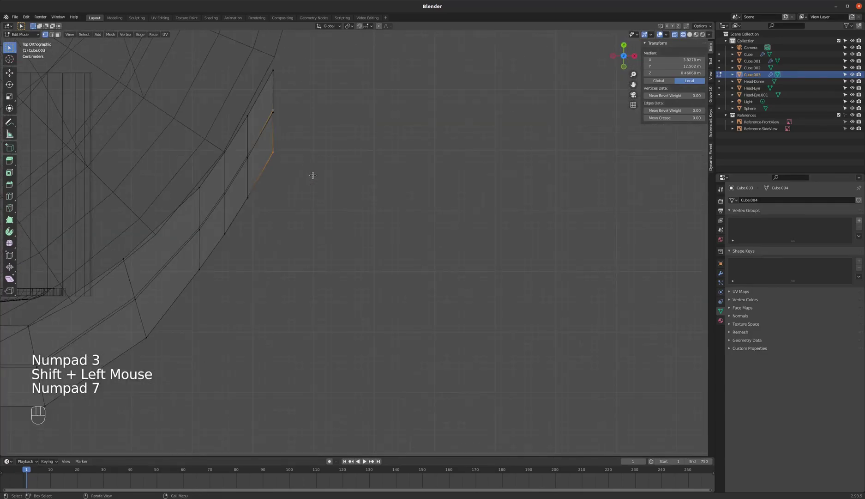
pyautogui.press('g')
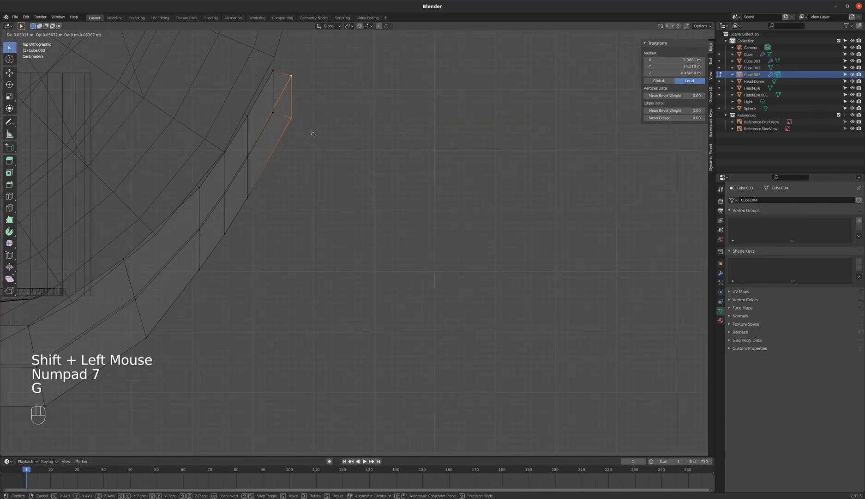
pyautogui.click(313, 135)
# Move the second-to-last column's three outer-surface vertices about 0.023 m in X and 0.041 m in Y, in top view
pyautogui.moveTo(253, 159); pyautogui.dragTo(241, 127, button='middle')
pyautogui.keyDown('shift'); pyautogui.click(238, 127); pyautogui.keyUp('shift')
pyautogui.keyDown('shift'); pyautogui.click(239, 160); pyautogui.keyUp('shift')
pyautogui.keyDown('shift'); pyautogui.click(243, 171); pyautogui.keyUp('shift')
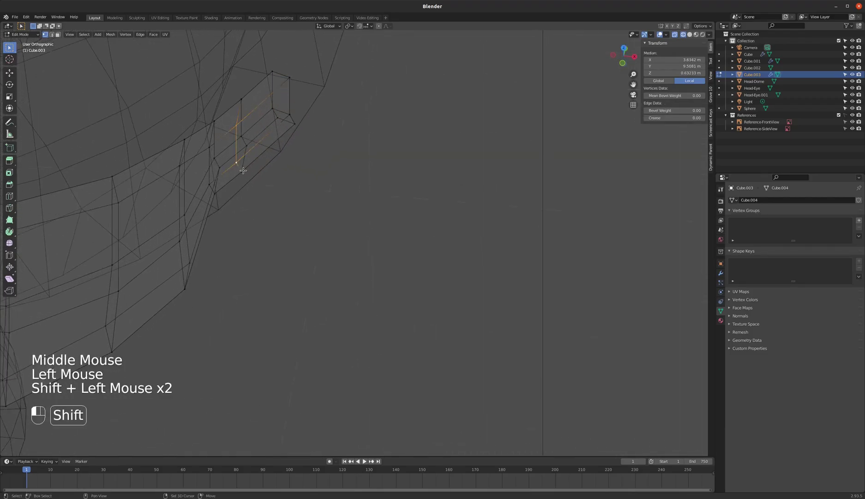
pyautogui.press('KP_7')
pyautogui.press('g')
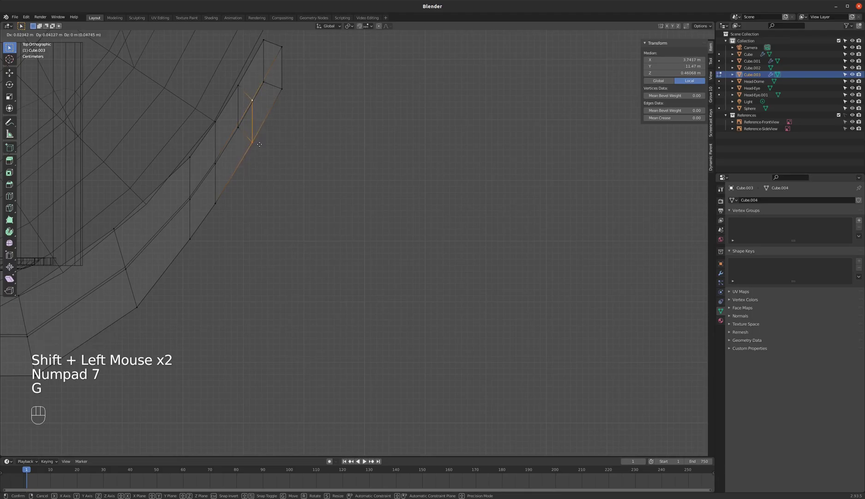
pyautogui.click(260, 144)
# Move the third-to-last column's outer-surface vertices about 0.021 m in X and 0.029 m in Y, in top view
pyautogui.moveTo(217, 160); pyautogui.dragTo(209, 131, button='middle')
pyautogui.click(192, 139)
pyautogui.keyDown('shift'); pyautogui.click(202, 173); pyautogui.keyUp('shift')
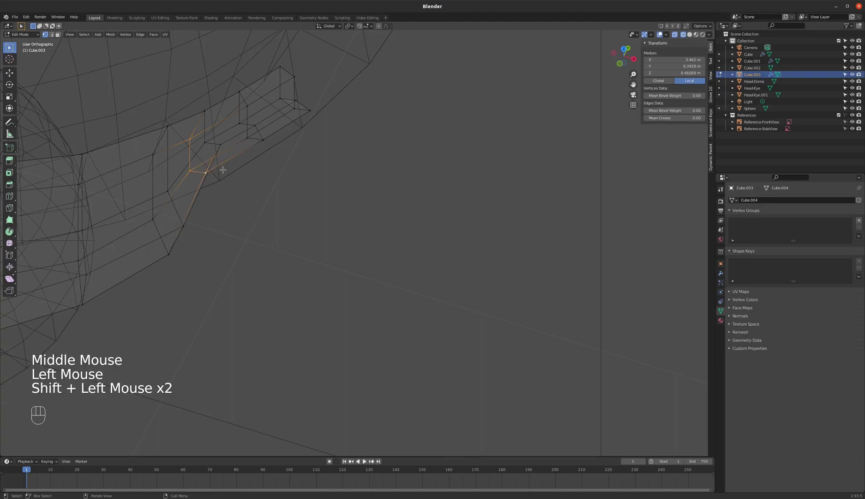
pyautogui.press('KP_7')
pyautogui.press('g')
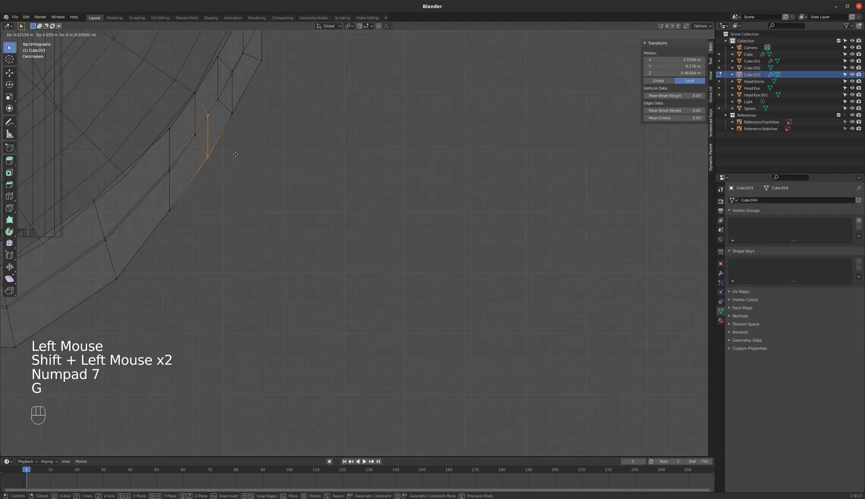
pyautogui.click(235, 156)
# Move the fourth-to-last column's outer-surface vertices about 0.023 m in X and 0.022 m in Y, in top view
pyautogui.scroll(-2, 263, 203)
pyautogui.moveTo(235, 224); pyautogui.dragTo(217, 177, button='middle')
pyautogui.click(213, 178)
pyautogui.keyDown('shift'); pyautogui.click(212, 233); pyautogui.keyUp('shift')
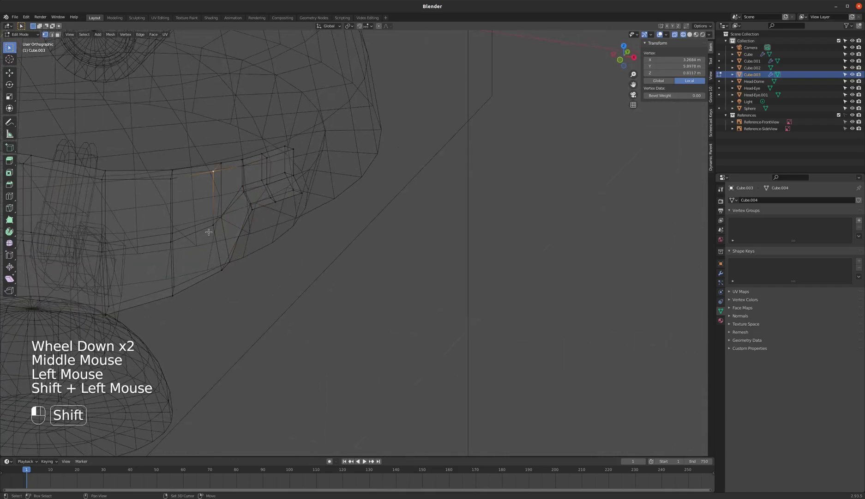
pyautogui.keyDown('shift'); pyautogui.click(224, 264); pyautogui.keyUp('shift')
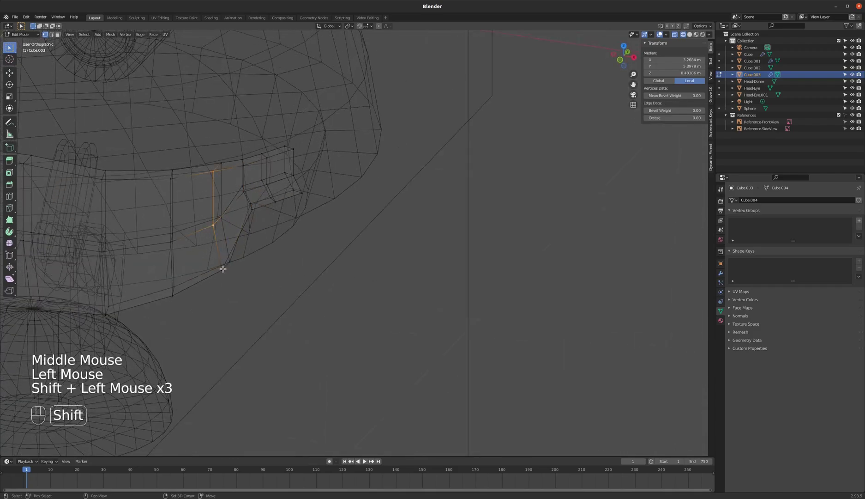
pyautogui.keyDown('shift'); pyautogui.click(222, 269); pyautogui.keyUp('shift')
pyautogui.press('KP_7')
pyautogui.press('g')
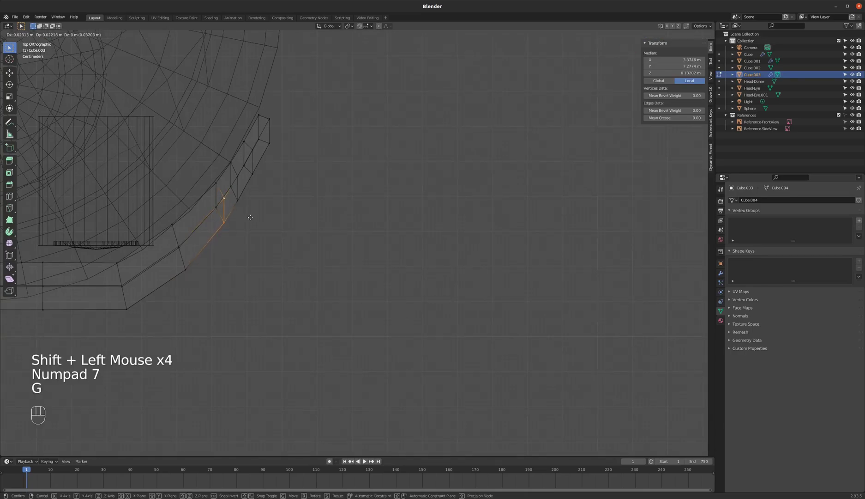
pyautogui.click(250, 218)
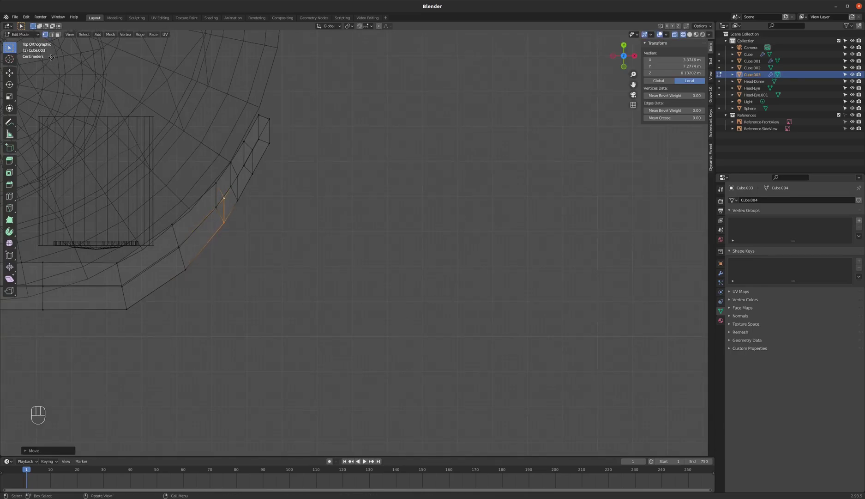
# Move the outer-surface vertices of the column nearer the plate's front about 0.013 m in X and 0.01 m in Y
pyautogui.scroll(-2, 347, 277)
pyautogui.scroll(2, 241, 263)
pyautogui.moveTo(242, 262); pyautogui.dragTo(243, 163, button='middle')
pyautogui.click(244, 162)
pyautogui.keyDown('shift'); pyautogui.click(243, 263); pyautogui.keyUp('shift')
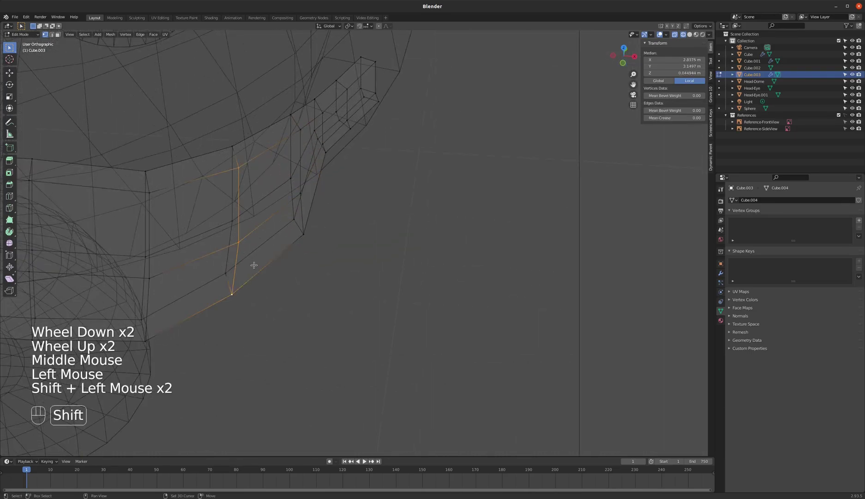
pyautogui.press('KP_7')
pyautogui.press('g')
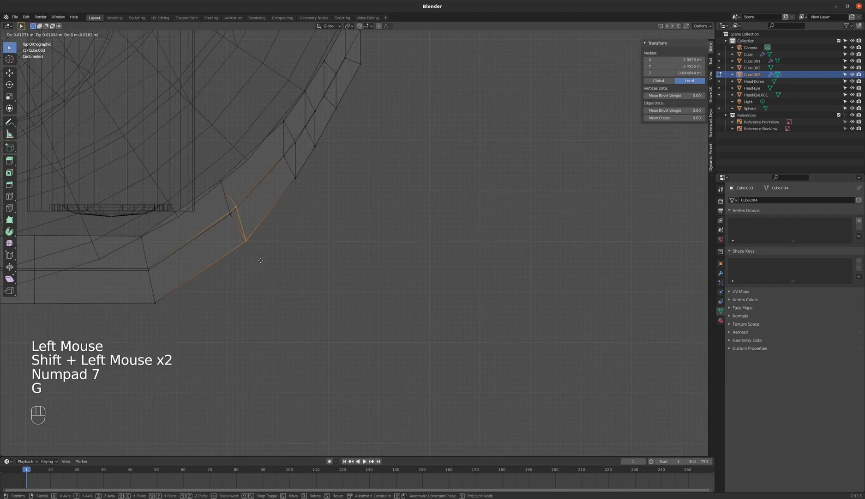
pyautogui.click(259, 259)
# Circle-select the plate's end vertices in side view and stretch them back along Y toward the sketched pivot with smooth proportional editing
pyautogui.moveTo(259, 259)
pyautogui.mouseDown(button='middle')
pyautogui.moveTo(247, 258)
pyautogui.moveTo(263, 272)
pyautogui.moveTo(340, 228)
pyautogui.moveTo(284, 201)
pyautogui.mouseUp(button='middle')
pyautogui.scroll(-3, 263, 272)
pyautogui.press('z')
pyautogui.press('KP_3')
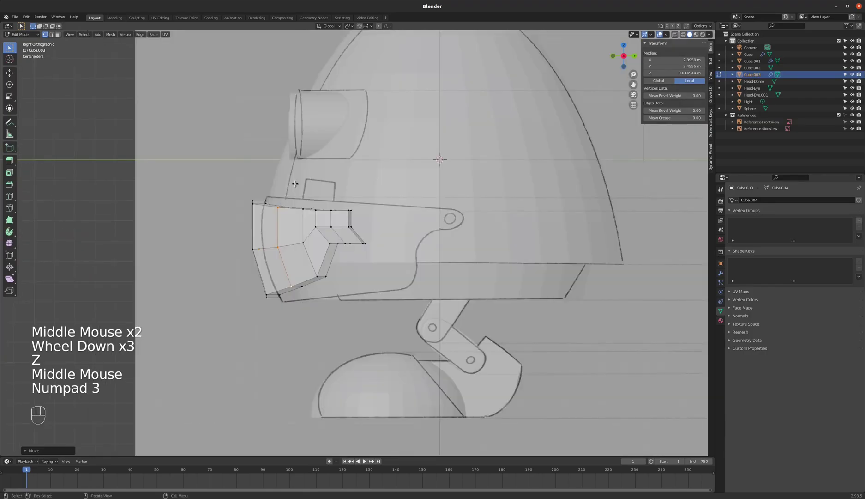
pyautogui.scroll(2, 351, 221)
pyautogui.scroll(-2, 350, 220)
pyautogui.press('a')
pyautogui.press('a')
pyautogui.press('c')
pyautogui.click(361, 245)
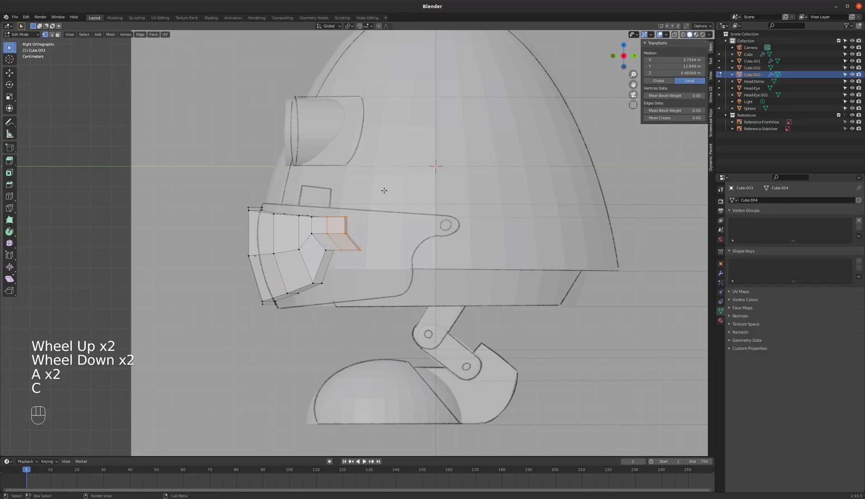
pyautogui.click(378, 26)
pyautogui.press('g')
pyautogui.press('y')
pyautogui.scroll(-19, 340, 227)
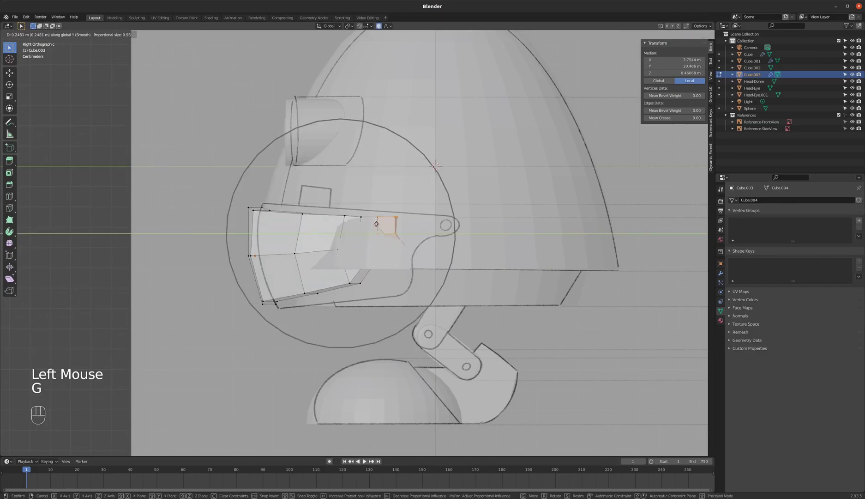
pyautogui.scroll(-3, 376, 224)
pyautogui.click(420, 219)
# Move the plate's selected end outward along X, clear of the dome, with proportional editing
pyautogui.moveTo(363, 228); pyautogui.dragTo(403, 223, button='middle')
pyautogui.press('g')
pyautogui.press('x')
pyautogui.click(460, 230)
# Move a vertex on the plate's lower side edge outward along X with a proportional size of 0.75
pyautogui.click(355, 293)
pyautogui.moveTo(355, 293); pyautogui.dragTo(377, 234, button='middle')
pyautogui.press('g')
pyautogui.press('x')
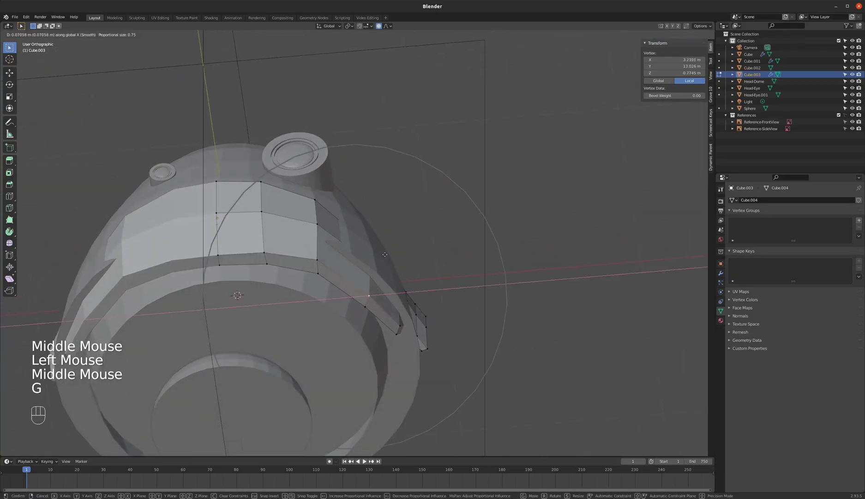
pyautogui.click(402, 255)
# Move the upper-edge vertex on the plate's side outward along X with the proportional size reduced to 0.42
pyautogui.moveTo(420, 284); pyautogui.dragTo(394, 306, button='middle')
pyautogui.click(380, 222)
pyautogui.moveTo(337, 196); pyautogui.dragTo(365, 258, button='middle')
pyautogui.press('g')
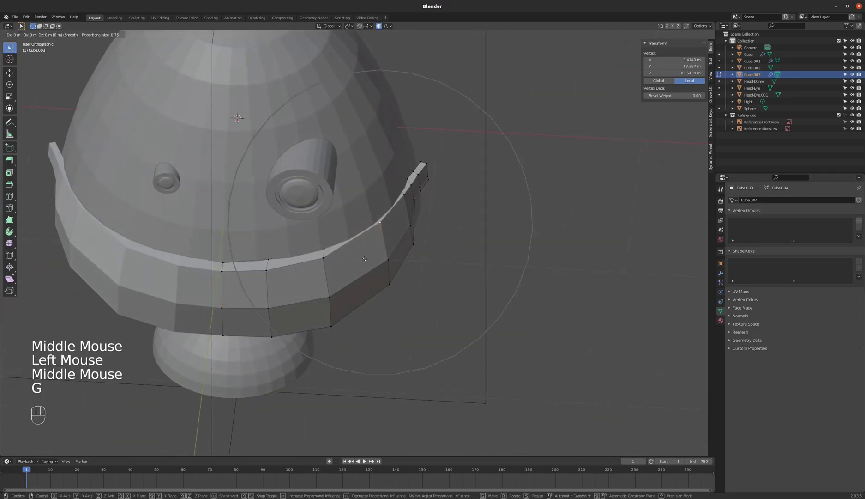
pyautogui.scroll(6, 365, 258)
pyautogui.press('x')
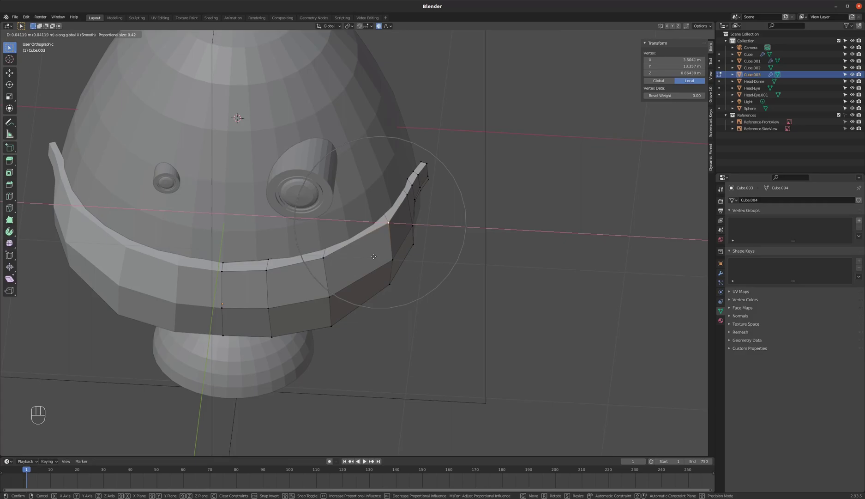
pyautogui.click(374, 256)
# Move the upper-edge vertex nearer the plate's front outward with a proportional size of 0.42
pyautogui.click(328, 257)
pyautogui.press('g')
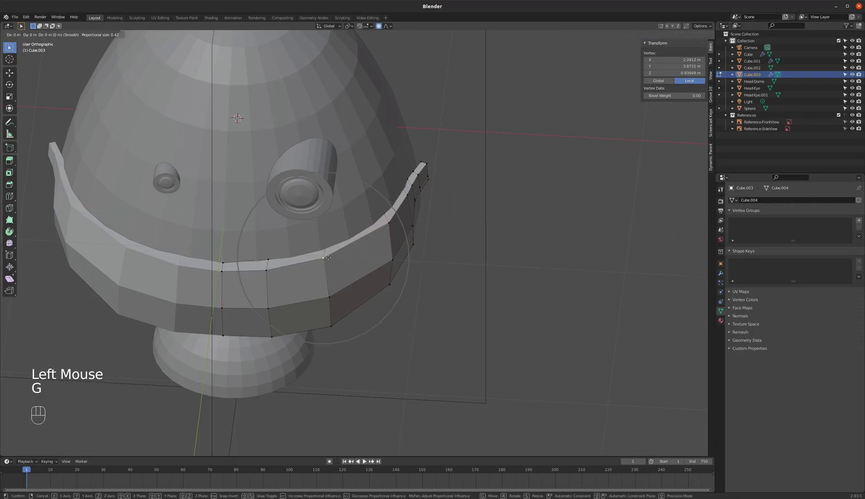
pyautogui.moveTo(335, 257); pyautogui.dragTo(358, 240, button='middle')
# Slide the lower vertex pair at the plate's rear end up along its edges with Vertex Slide
pyautogui.press('Tab')
pyautogui.press('KP_3')
pyautogui.moveTo(416, 226); pyautogui.dragTo(323, 241, button='middle')
pyautogui.scroll(3, 289, 247)
pyautogui.press('Tab')
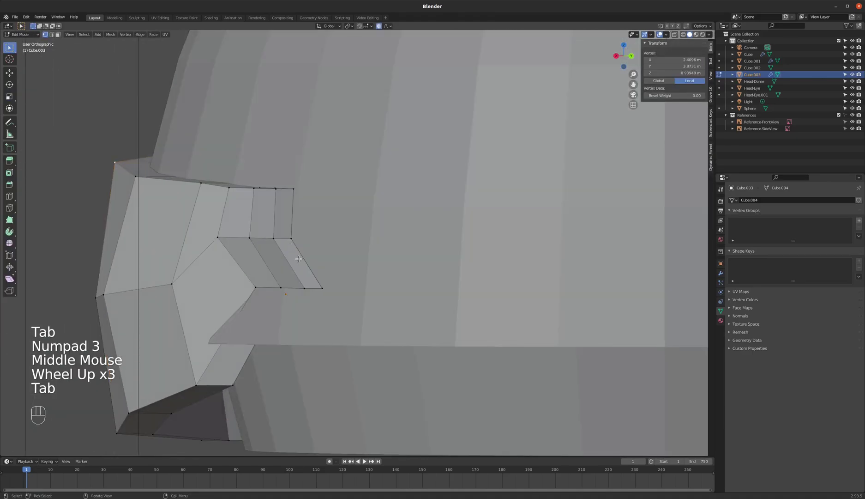
pyautogui.press('KP_1')
pyautogui.press('KP_3')
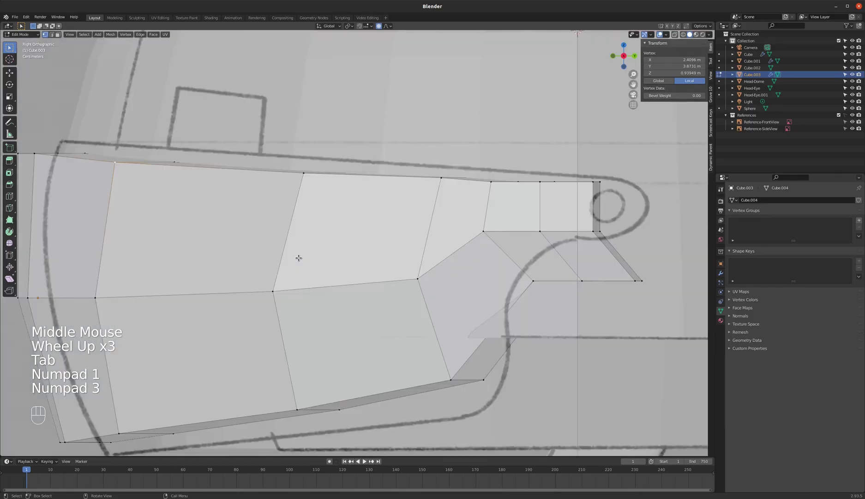
pyautogui.moveTo(410, 232); pyautogui.dragTo(407, 314, button='middle')
pyautogui.scroll(-1, 406, 314)
pyautogui.press('z')
pyautogui.click(393, 324)
pyautogui.keyDown('shift'); pyautogui.click(398, 311); pyautogui.keyUp('shift')
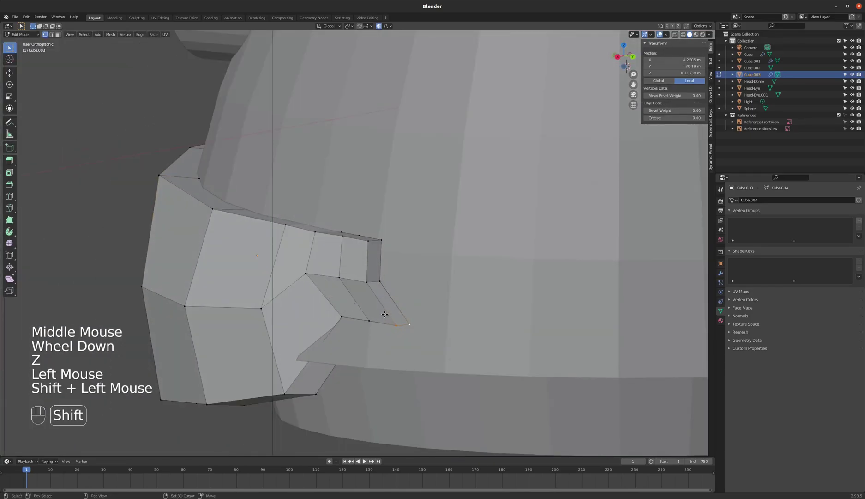
pyautogui.hotkey('shift', 'v')
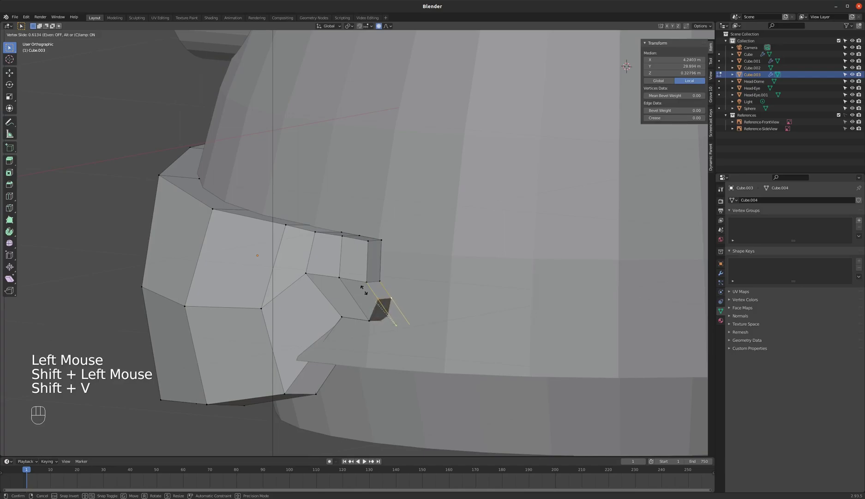
pyautogui.click(364, 291)
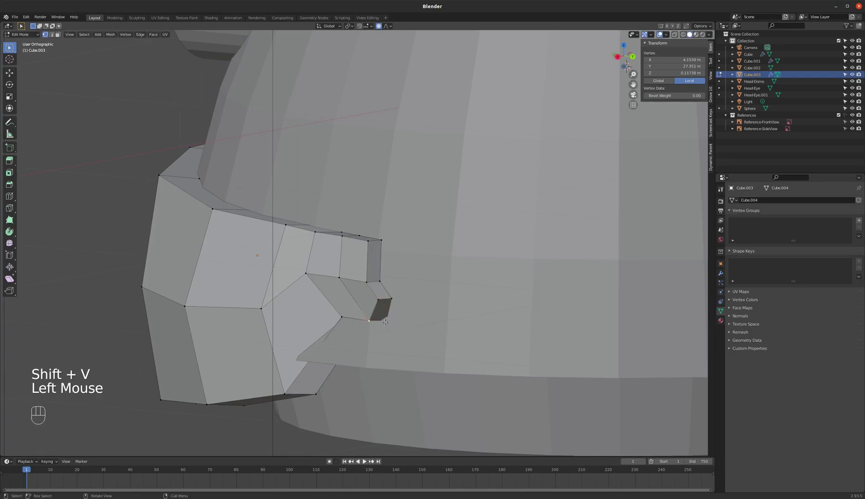
# Slide the neighbouring vertex pair on the underside of the plate's rear arm slightly up along its edges
pyautogui.press('z')
pyautogui.keyDown('shift'); pyautogui.click(387, 319); pyautogui.keyUp('shift')
pyautogui.press('z')
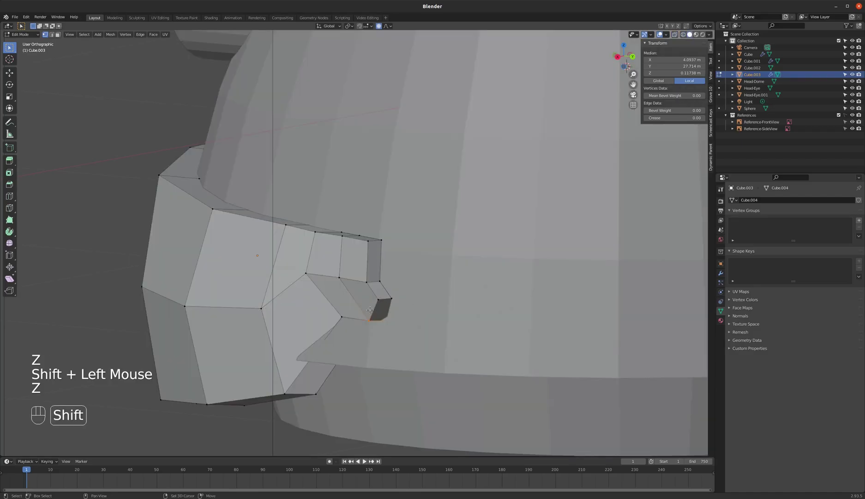
pyautogui.hotkey('shift', 'v')
pyautogui.click(365, 284)
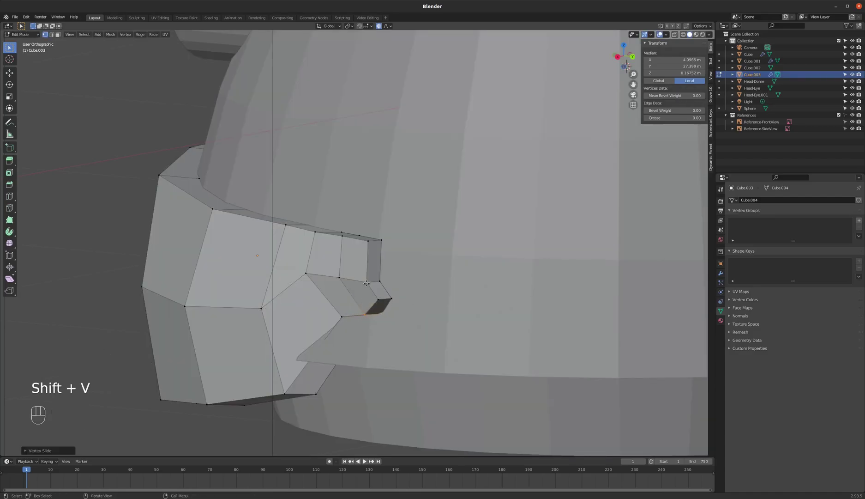
# Move the middle vertex pair of the plate's rear end out to the sketch's rounded tip with a smaller proportional size
pyautogui.press('KP_3')
pyautogui.click(379, 277)
pyautogui.keyDown('shift'); pyautogui.click(390, 278); pyautogui.keyUp('shift')
pyautogui.press('g')
pyautogui.scroll(20, 422, 260)
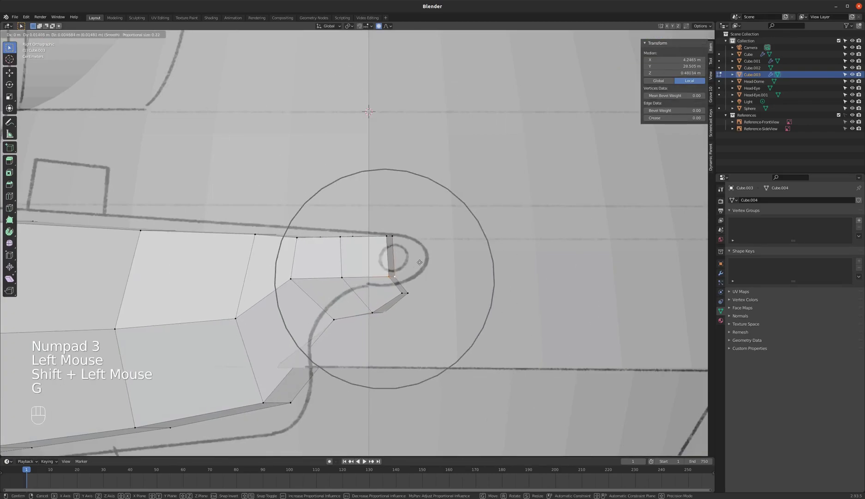
pyautogui.click(449, 247)
# Move the vertex pair under the plate's rear arm up toward the sketch's lower arm outline
pyautogui.click(369, 312)
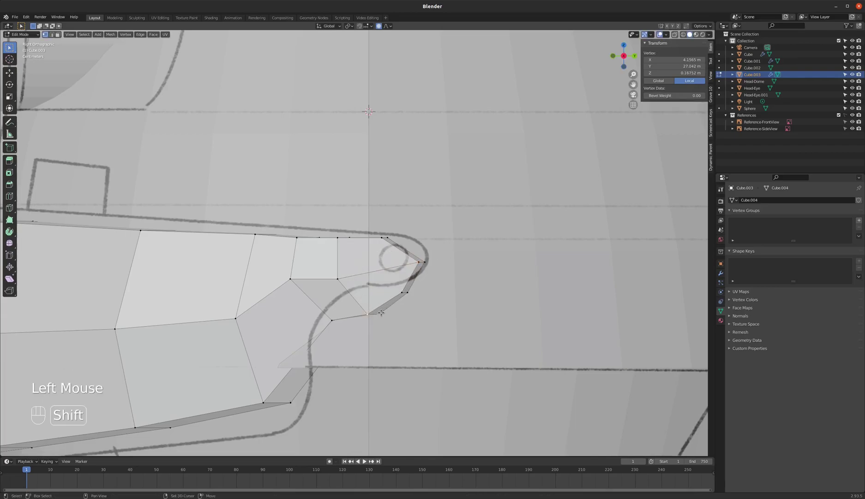
pyautogui.keyDown('shift'); pyautogui.click(381, 313); pyautogui.keyUp('shift')
pyautogui.press('z')
pyautogui.press('z')
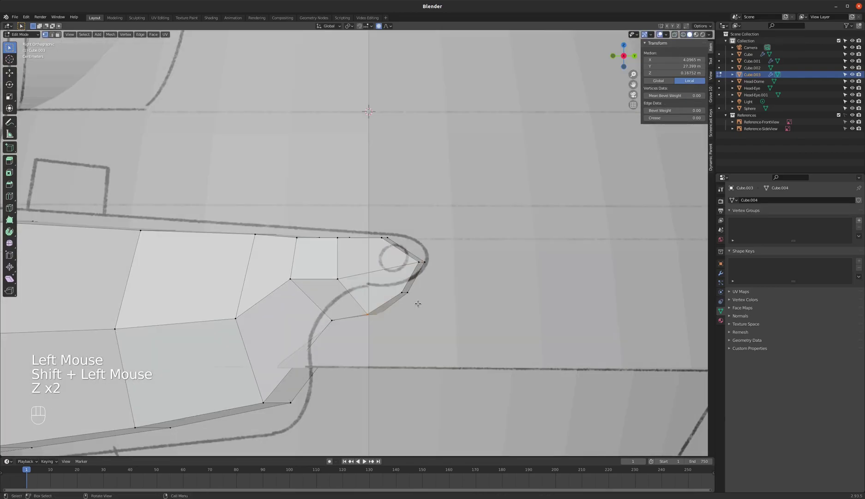
pyautogui.press('g')
pyautogui.click(412, 263)
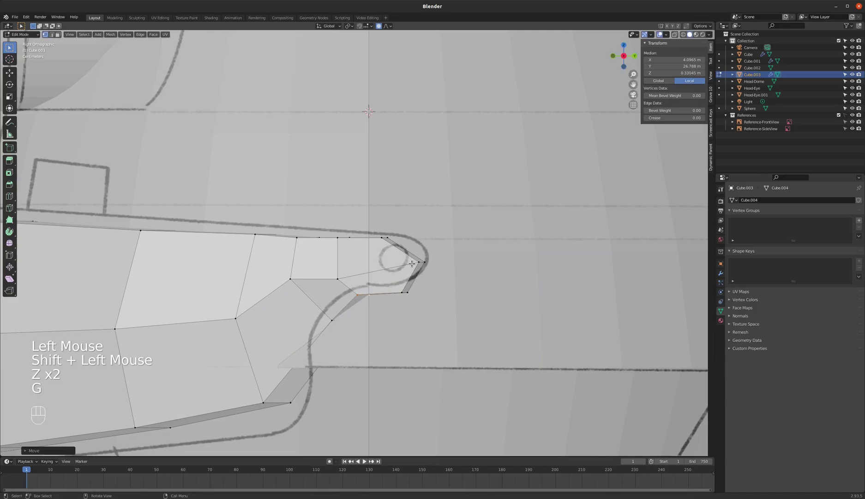
# Move the two rearmost vertex pairs of the plate's upper edge up to the sketch's upper line
pyautogui.click(384, 238)
pyautogui.keyDown('shift'); pyautogui.click(388, 237); pyautogui.keyUp('shift')
pyautogui.press('g')
pyautogui.click(388, 234)
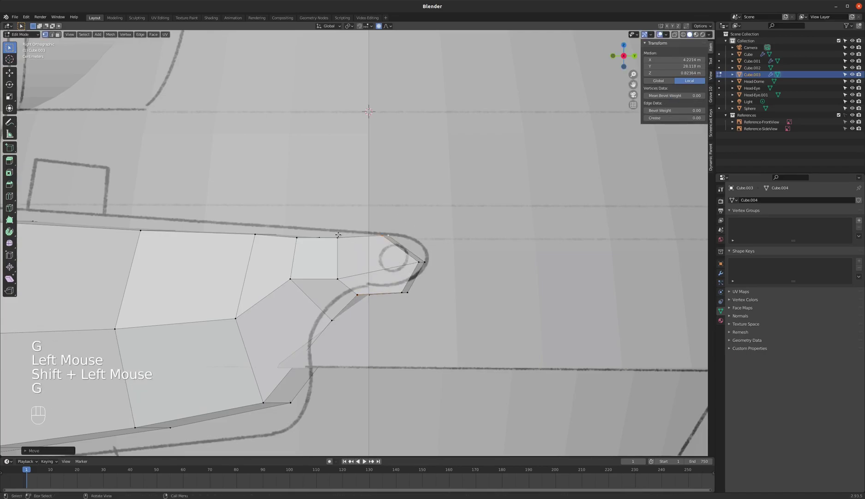
pyautogui.click(338, 236)
pyautogui.press('z')
pyautogui.keyDown('shift'); pyautogui.click(351, 243); pyautogui.keyUp('shift')
pyautogui.press('g')
pyautogui.click(351, 244)
# Raise the next two vertex pairs forward along the plate's upper edge toward the sketch's upper line
pyautogui.click(321, 236)
pyautogui.keyDown('shift'); pyautogui.click(299, 235); pyautogui.keyUp('shift')
pyautogui.press('g')
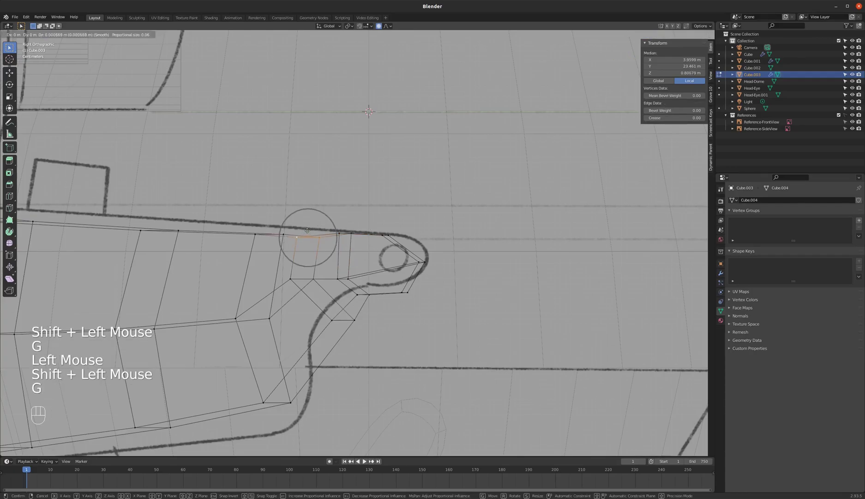
pyautogui.click(307, 231)
pyautogui.keyDown('shift'); pyautogui.click(259, 232); pyautogui.keyUp('shift')
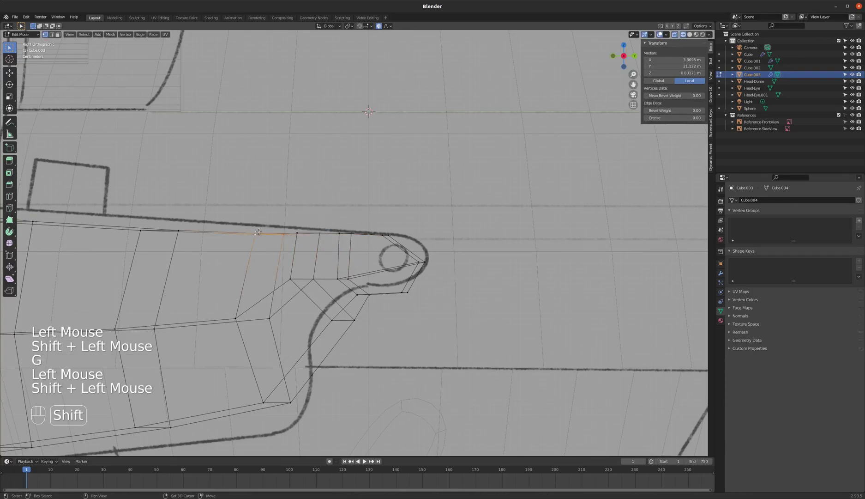
pyautogui.press('g')
pyautogui.click(336, 248)
pyautogui.scroll(-2, 335, 248)
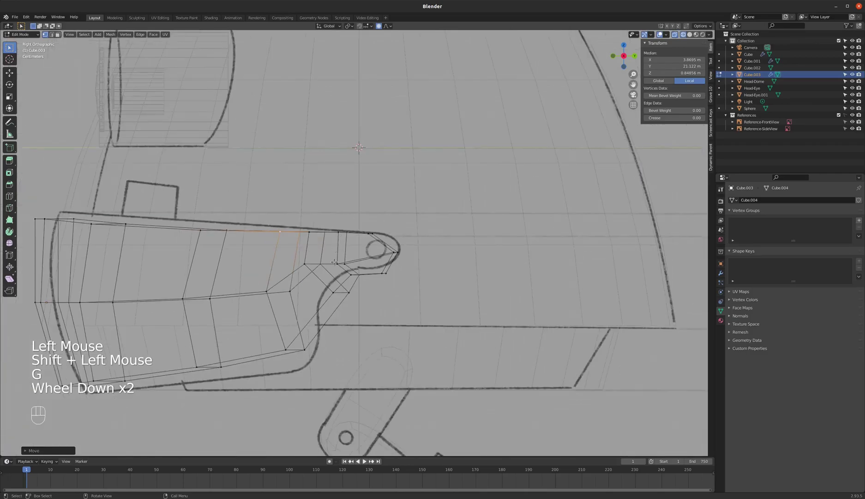
# Move the vertex pair at the plate's inner notch up onto the curve of the side sketch
pyautogui.scroll(2, 335, 248)
pyautogui.click(332, 295)
pyautogui.keyDown('shift'); pyautogui.click(365, 303); pyautogui.keyUp('shift')
pyautogui.press('g')
pyautogui.scroll(2, 349, 289)
pyautogui.click(344, 284)
pyautogui.scroll(-2, 345, 287)
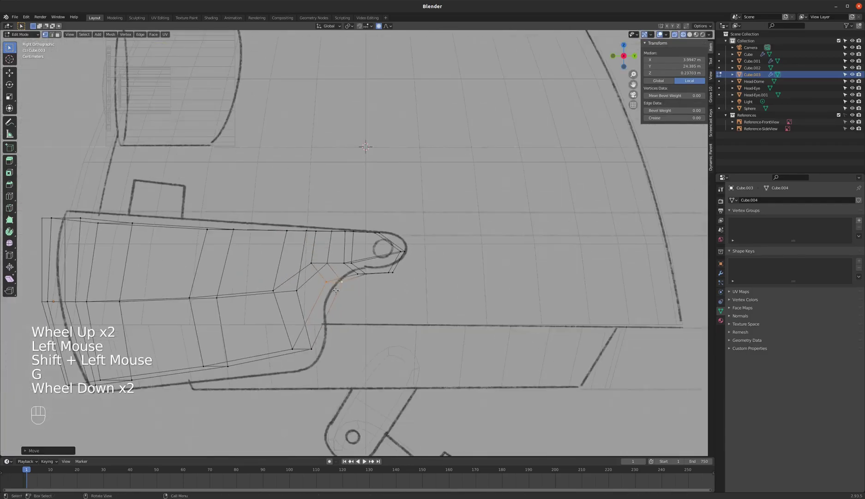
# Move the notch's rear edge face outward along X, clear of the dome, with a proportional size of 0.04
pyautogui.press('z')
pyautogui.scroll(-3, 339, 268)
pyautogui.moveTo(339, 268); pyautogui.dragTo(377, 309, button='middle')
pyautogui.scroll(3, 377, 310)
pyautogui.keyDown('shift'); pyautogui.click(348, 325); pyautogui.keyUp('shift')
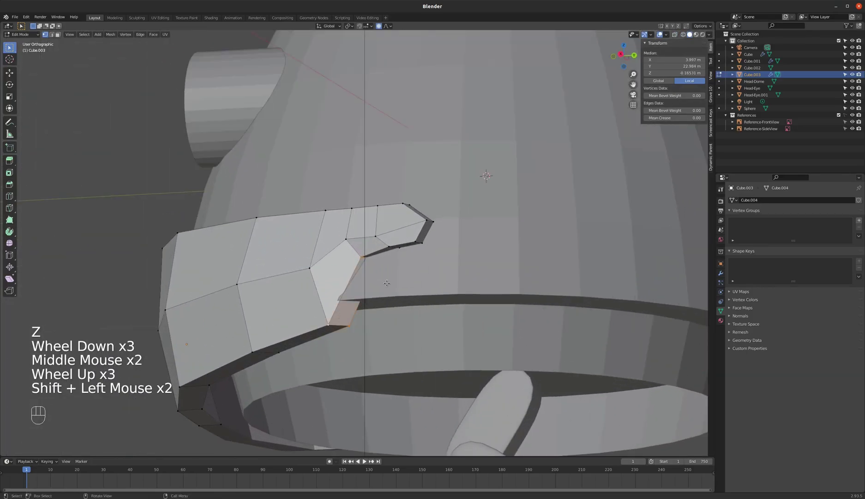
pyautogui.press('g')
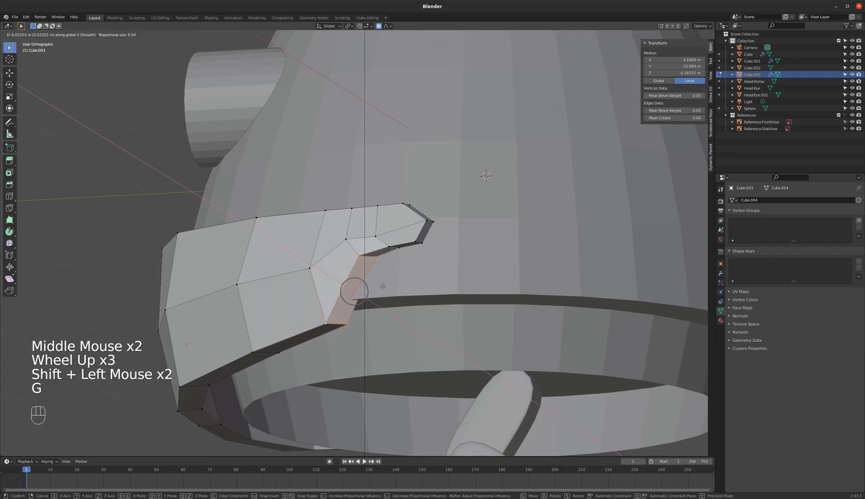
pyautogui.click(369, 254)
# Add a Subdivision Surface modifier with 2 viewport levels to the jaw plate and shade it smooth
pyautogui.scroll(-2, 318, 254)
pyautogui.moveTo(319, 254); pyautogui.dragTo(320, 272, button='middle')
pyautogui.press('Tab')
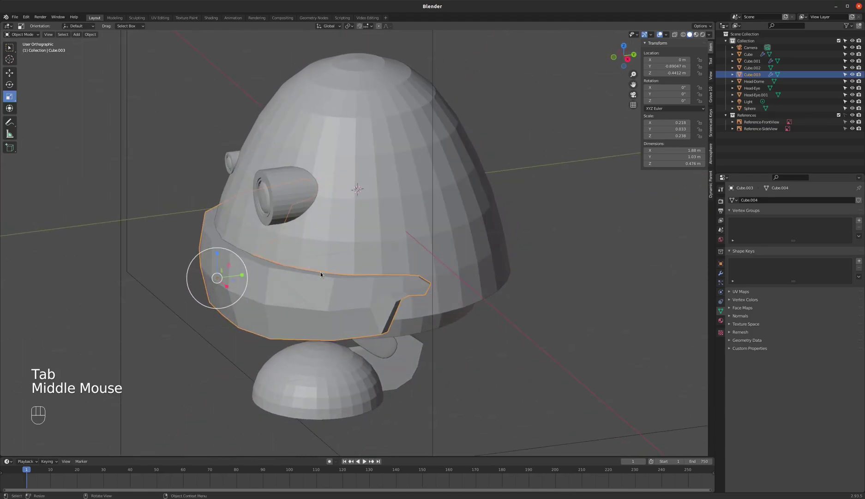
pyautogui.click(720, 272)
pyautogui.click(844, 200)
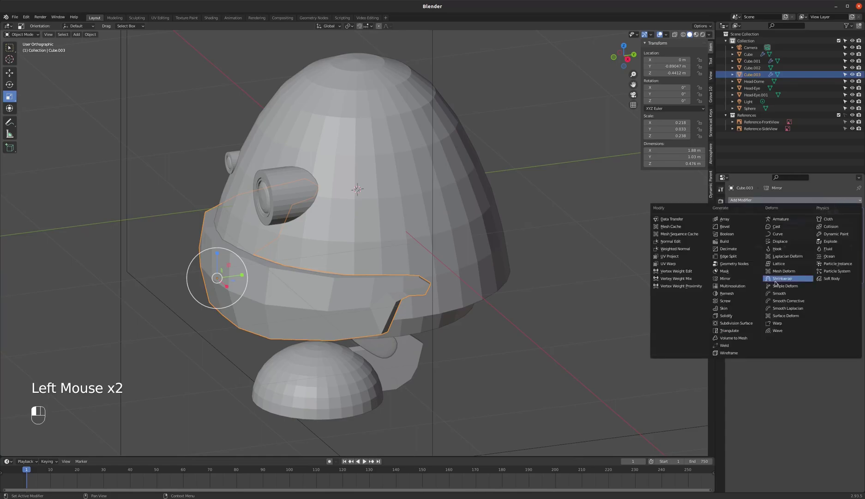
pyautogui.click(738, 323)
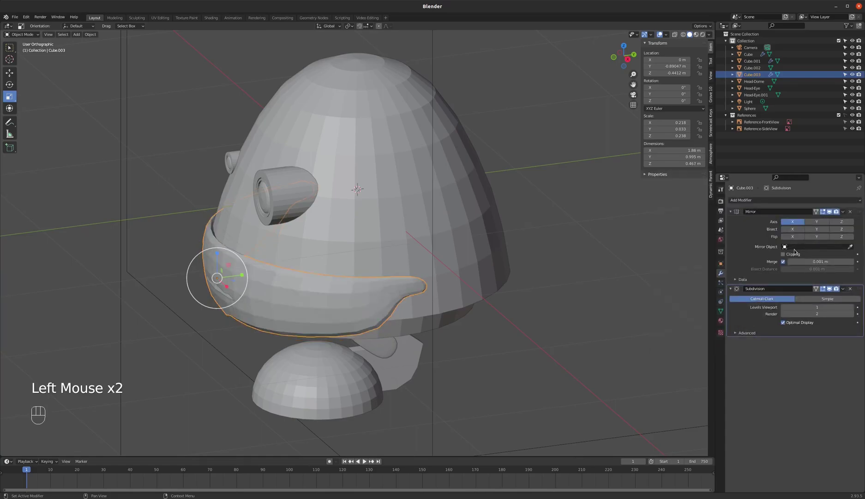
pyautogui.click(852, 307)
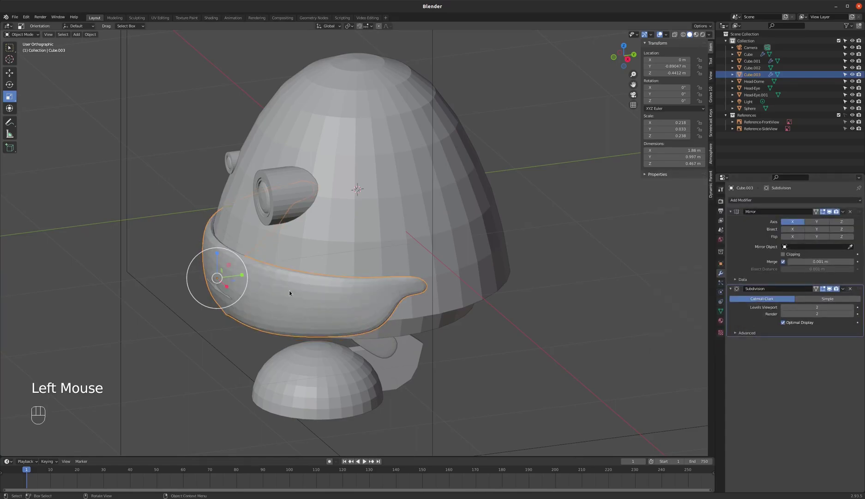
pyautogui.rightClick(292, 292)
pyautogui.click(281, 292)
# Add two loop cuts around the plate's rim, one close to its outer edge and one close to its inner edge
pyautogui.moveTo(388, 292); pyautogui.dragTo(328, 282, button='middle')
pyautogui.press('KP_3')
pyautogui.press('Tab')
pyautogui.scroll(2, 351, 298)
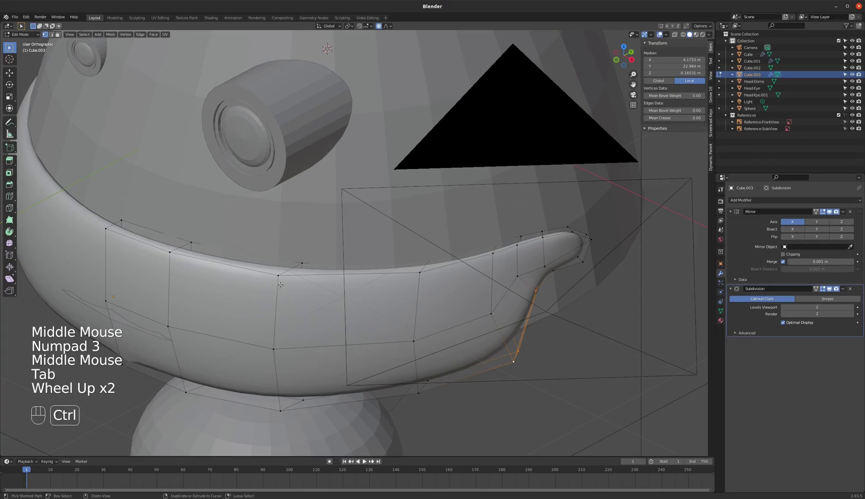
pyautogui.hotkey('ctrl', 'r')
pyautogui.click(285, 269)
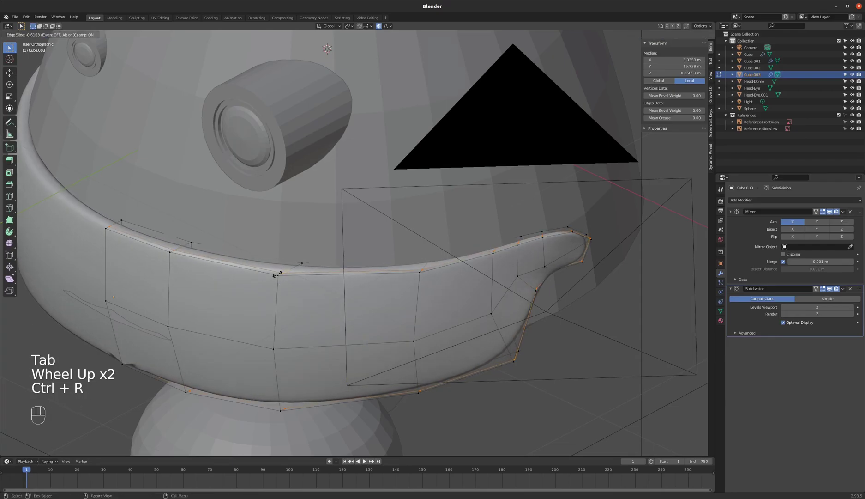
pyautogui.scroll(3, 288, 267)
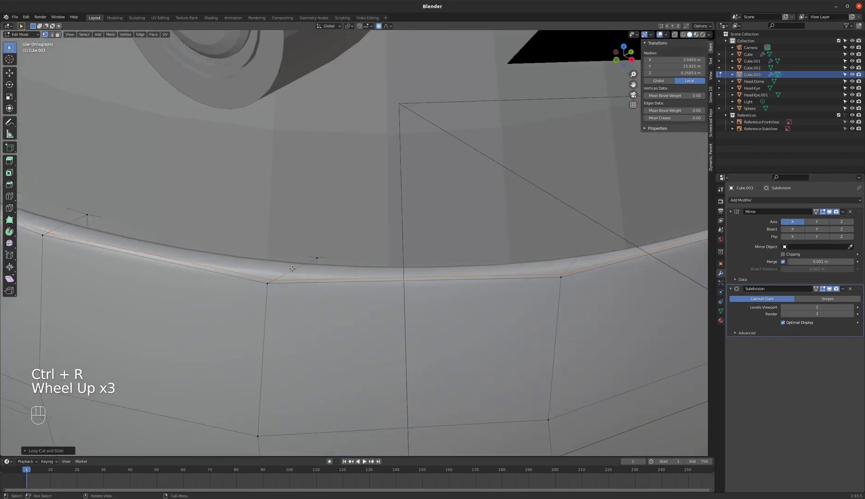
pyautogui.hotkey('ctrl', 'r')
pyautogui.click(298, 264)
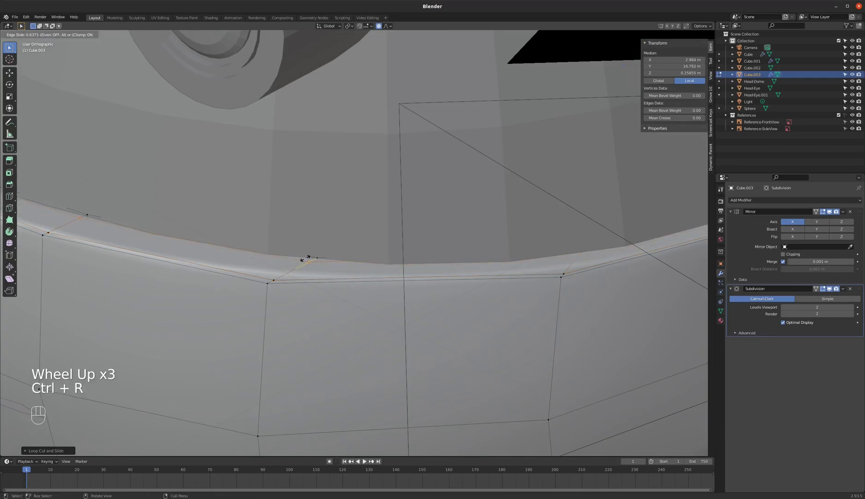
pyautogui.click(308, 256)
pyautogui.scroll(-3, 298, 267)
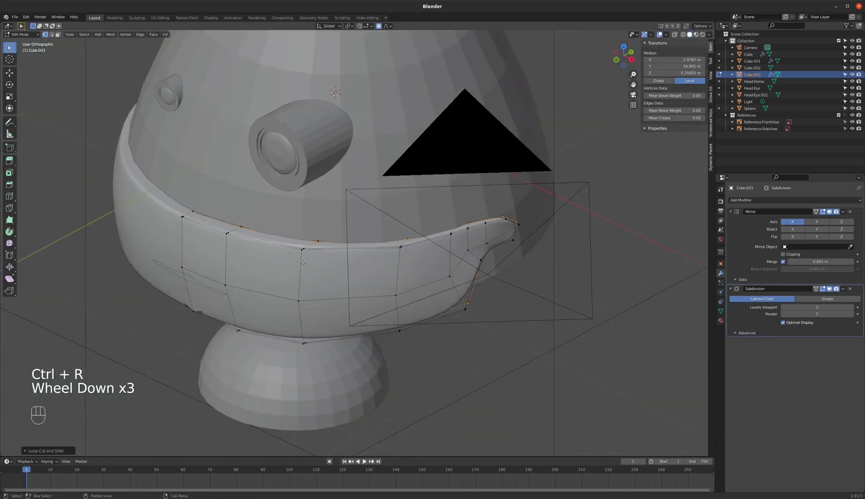
# Add a loop cut close to the plate's upper edge and another close to its lower edge
pyautogui.hotkey('ctrl', 'r')
pyautogui.click(299, 265)
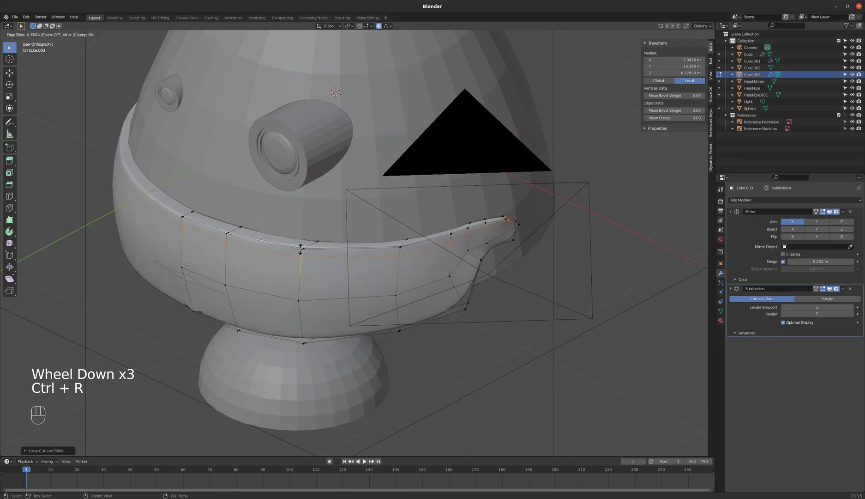
pyautogui.click(301, 246)
pyautogui.hotkey('ctrl', 'r')
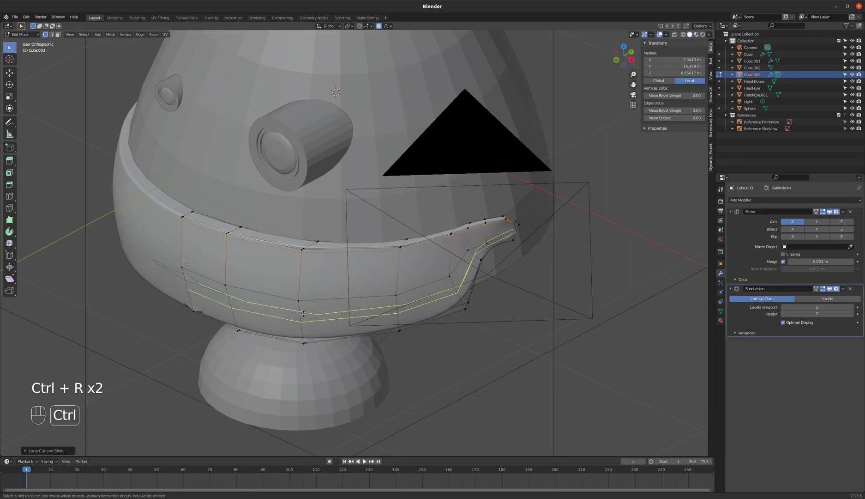
pyautogui.click(301, 325)
pyautogui.click(301, 325)
# Try adding two more loop cuts along the plate's underside
pyautogui.moveTo(301, 325); pyautogui.dragTo(308, 262, button='middle')
pyautogui.scroll(2, 308, 262)
pyautogui.hotkey('ctrl', 'r')
pyautogui.click(308, 250)
pyautogui.click(307, 249)
pyautogui.hotkey('ctrl', 'r')
pyautogui.click(317, 263)
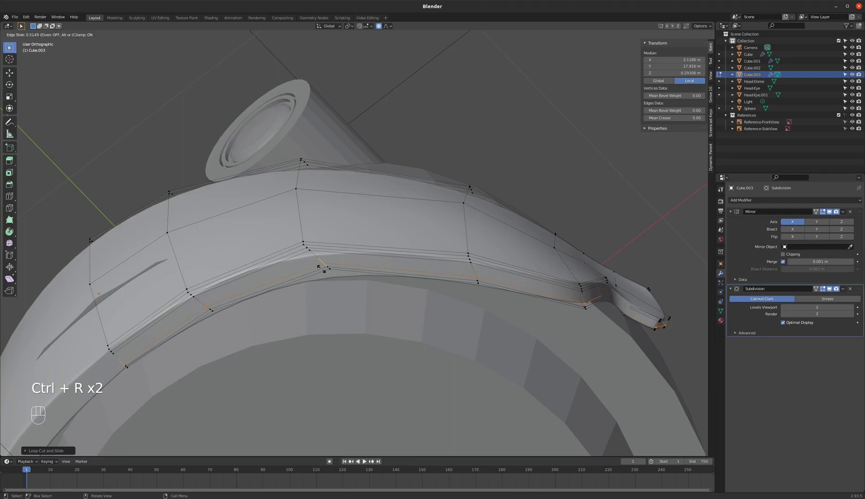
pyautogui.click(321, 267)
# Undo the last four loop cuts and redo the first two of them
pyautogui.hotkey('ctrl', 'z')
pyautogui.hotkey('ctrl', 'z')
pyautogui.hotkey('ctrl', 'z')
pyautogui.hotkey('ctrl', 'z')
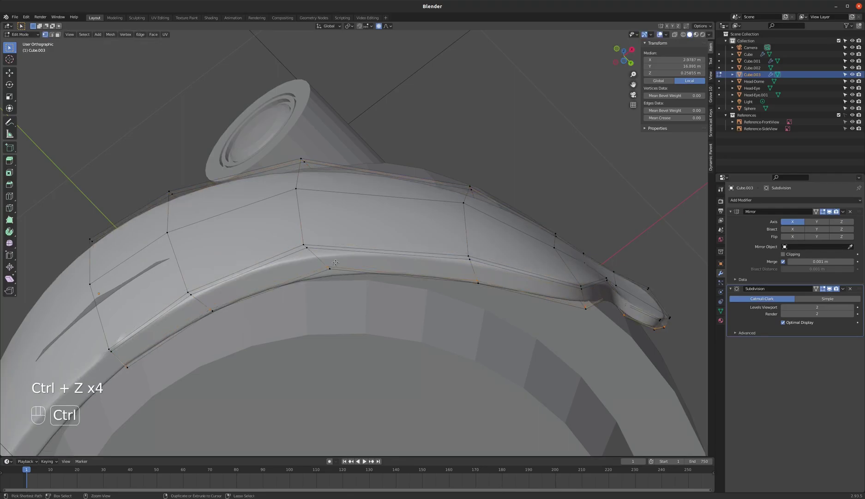
pyautogui.moveTo(332, 257); pyautogui.dragTo(300, 273, button='middle')
pyautogui.hotkey('ctrl', 'shift', 'z')
pyautogui.hotkey('ctrl', 'shift', 'z')
# Examine the smoothed plate's rear arm, its fit to the side sketch and its shape from the front
pyautogui.press('Tab')
pyautogui.scroll(-3, 349, 289)
pyautogui.scroll(3, 284, 283)
pyautogui.press('Tab')
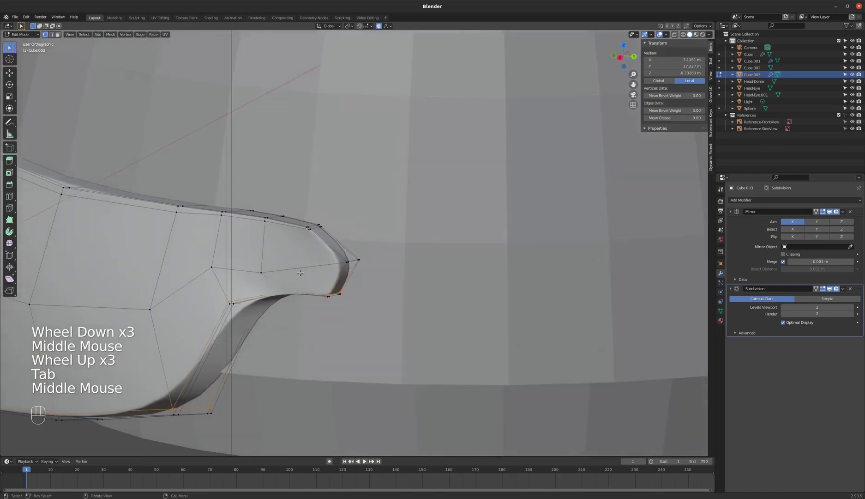
pyautogui.press('Tab')
pyautogui.scroll(-4, 317, 265)
pyautogui.press('KP_3')
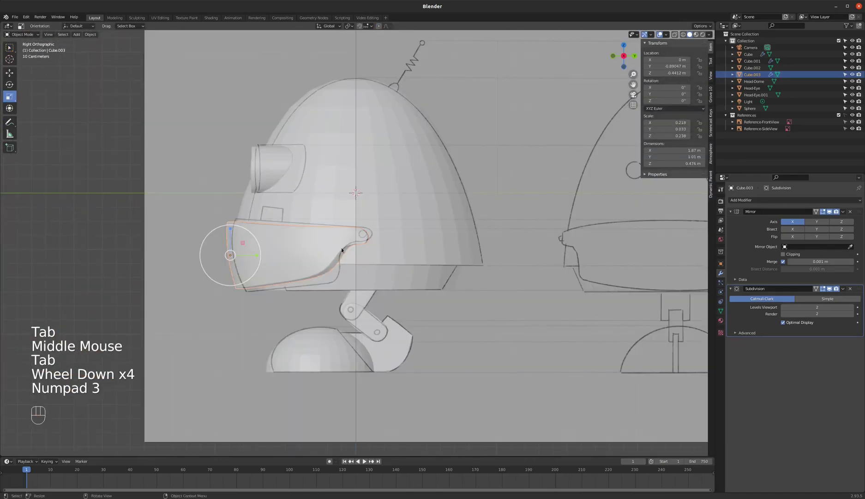
pyautogui.scroll(-3, 324, 272)
pyautogui.scroll(3, 365, 189)
pyautogui.scroll(-2, 292, 189)
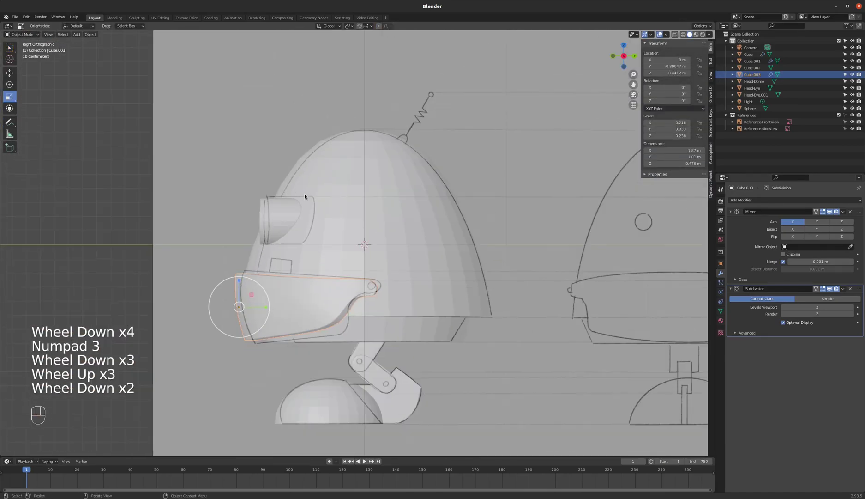
pyautogui.scroll(1, 346, 243)
pyautogui.moveTo(346, 244); pyautogui.dragTo(386, 236, button='middle')
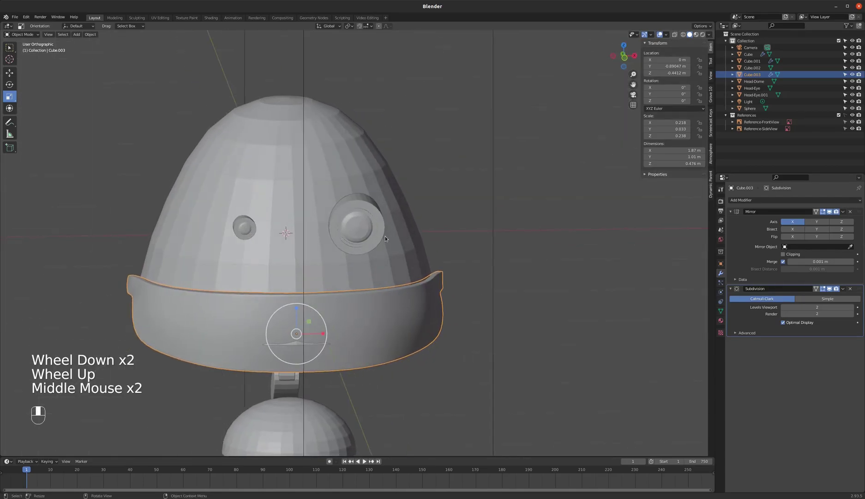
# Apply smooth shading to the head dome and the larger protruding eye
pyautogui.click(333, 151)
pyautogui.rightClick(334, 151)
pyautogui.click(329, 152)
pyautogui.moveTo(388, 203); pyautogui.dragTo(327, 205, button='middle')
pyautogui.click(303, 203)
pyautogui.rightClick(303, 204)
pyautogui.scroll(-2, 305, 384)
# Apply smooth shading to the half-sphere foot below the head
pyautogui.click(304, 386)
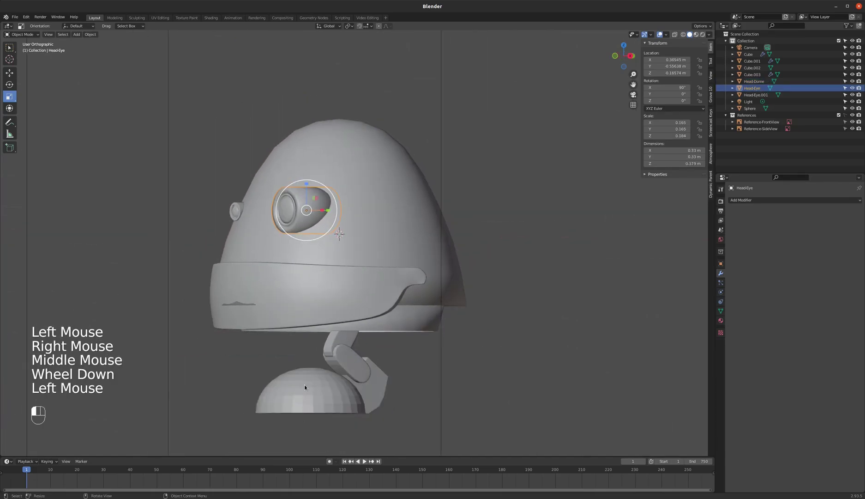
pyautogui.rightClick(305, 384)
pyautogui.click(301, 374)
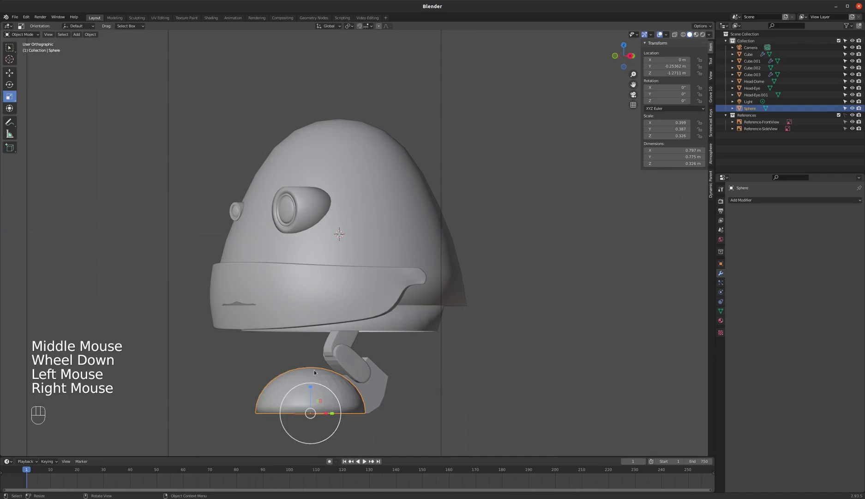
pyautogui.moveTo(321, 208); pyautogui.dragTo(330, 214, button='middle')
pyautogui.click(295, 289)
pyautogui.press('space')
pyautogui.click(295, 289)
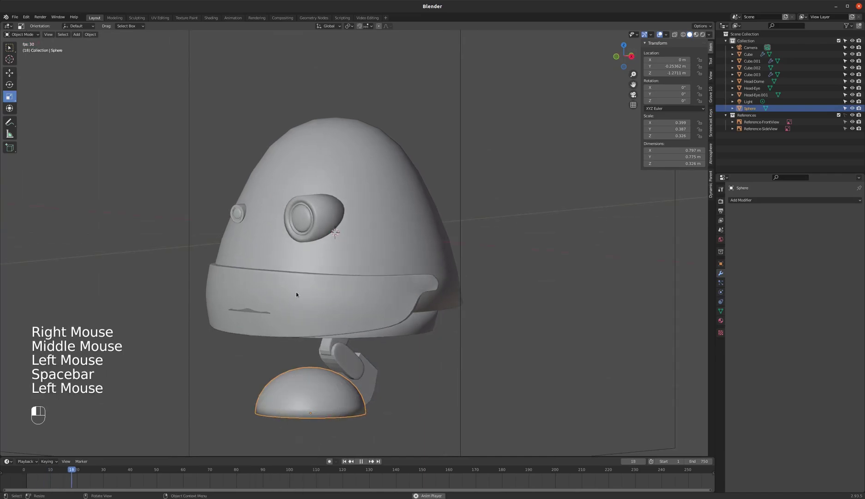
pyautogui.press('space')
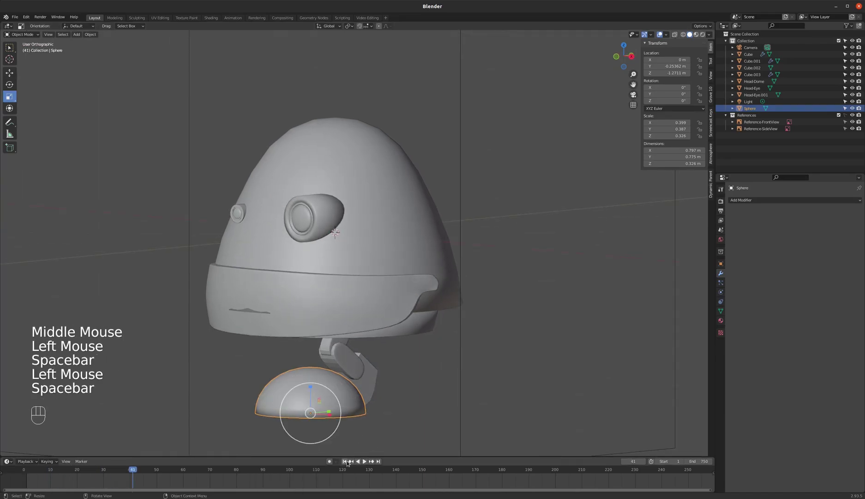
pyautogui.click(345, 461)
# Move the jaw plate slightly forward along the Y axis, to a Y location of about -0.905 m
pyautogui.doubleClick(302, 291)
pyautogui.press('g')
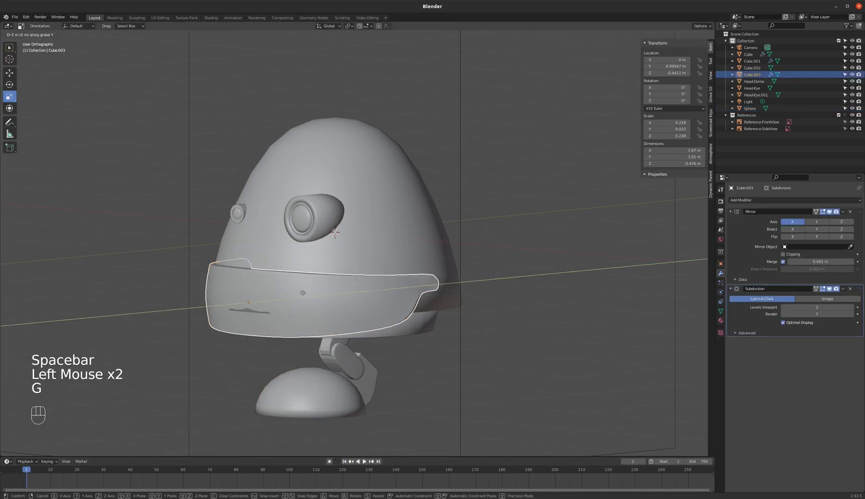
pyautogui.click(301, 294)
pyautogui.moveTo(301, 294); pyautogui.dragTo(284, 271, button='middle')
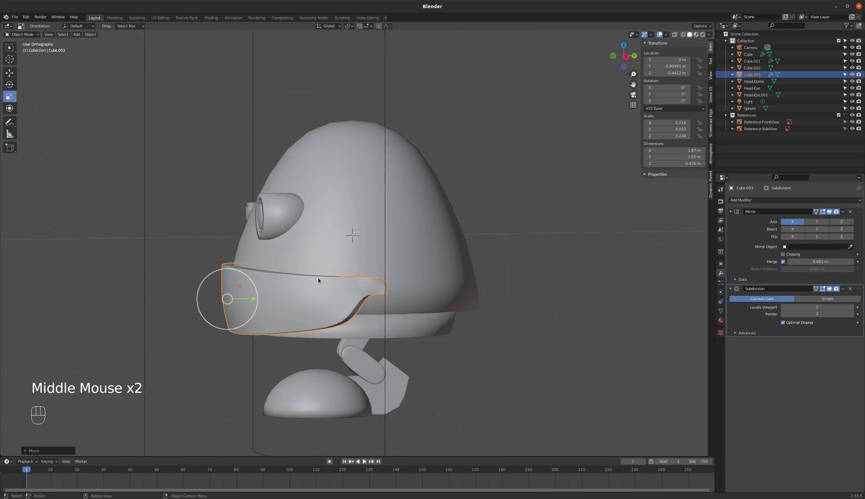